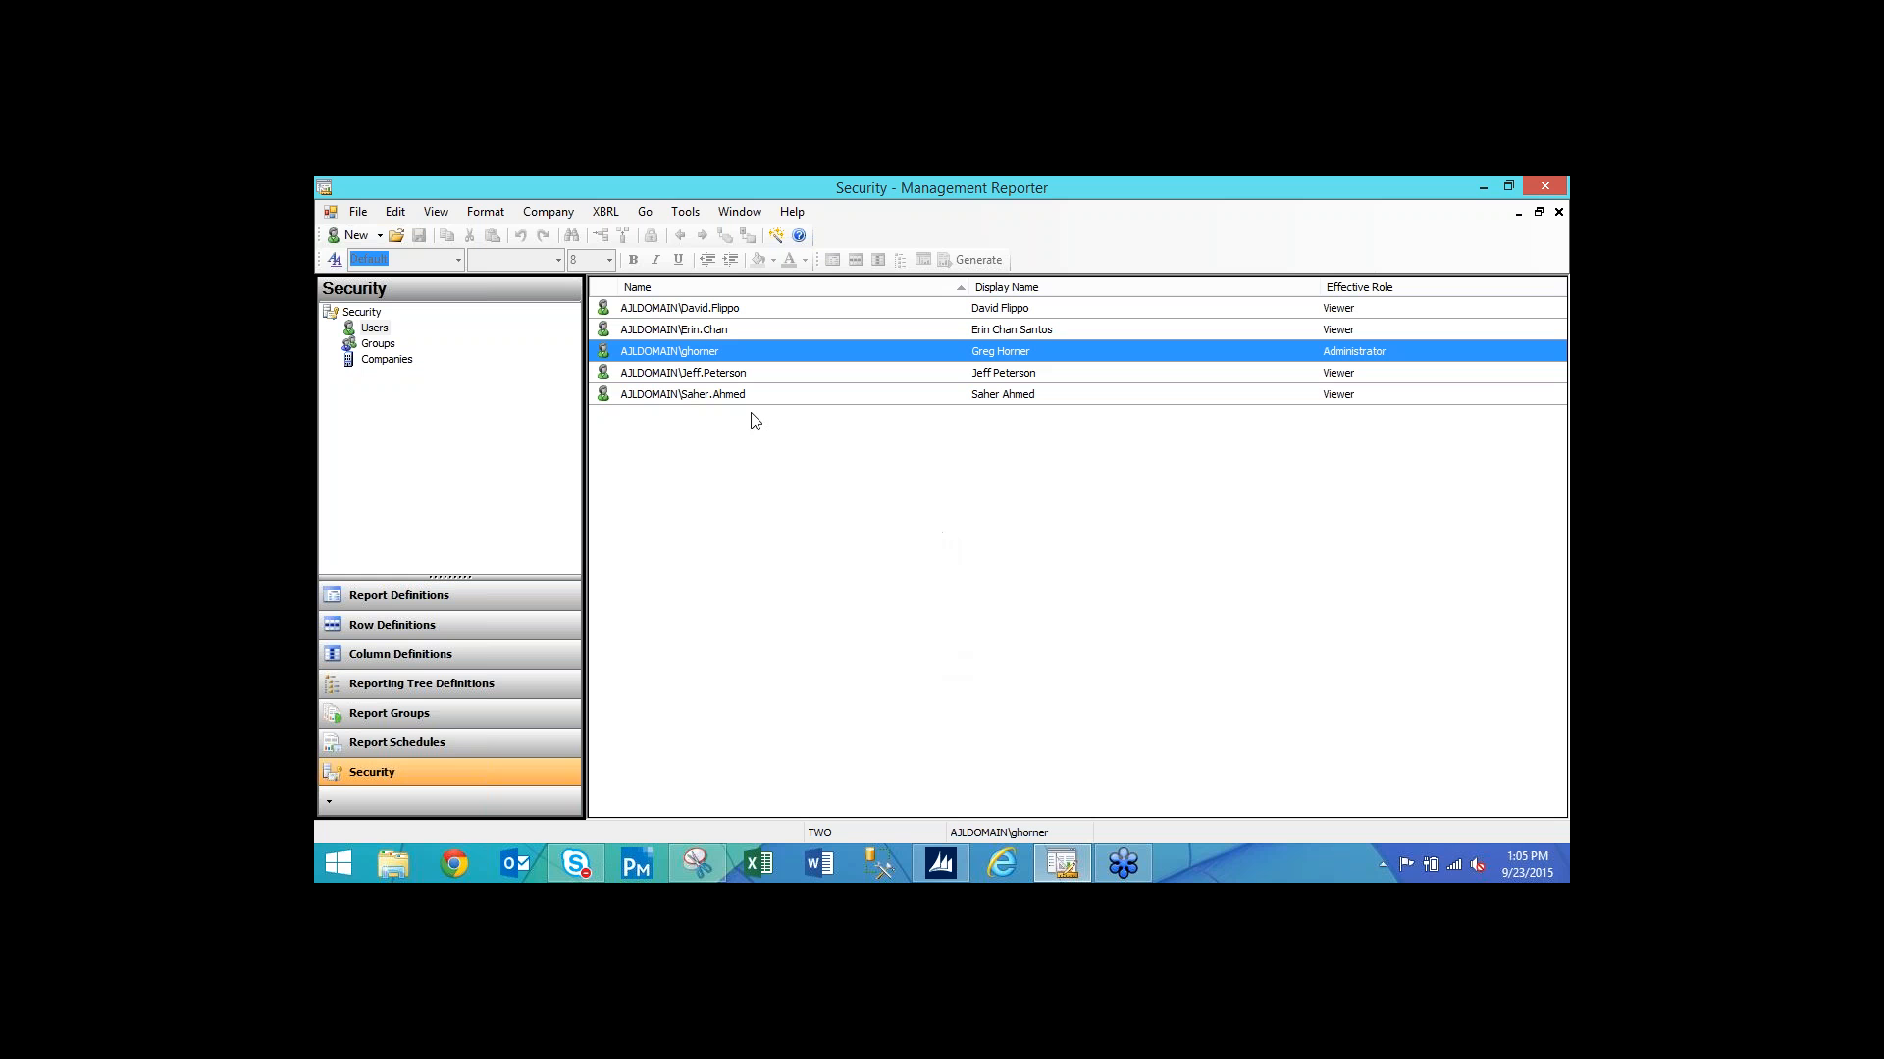
List the security groups, showing Accounting, Administration and Marketing Group.
{"action": "left_click", "coordinate": [381, 345]}
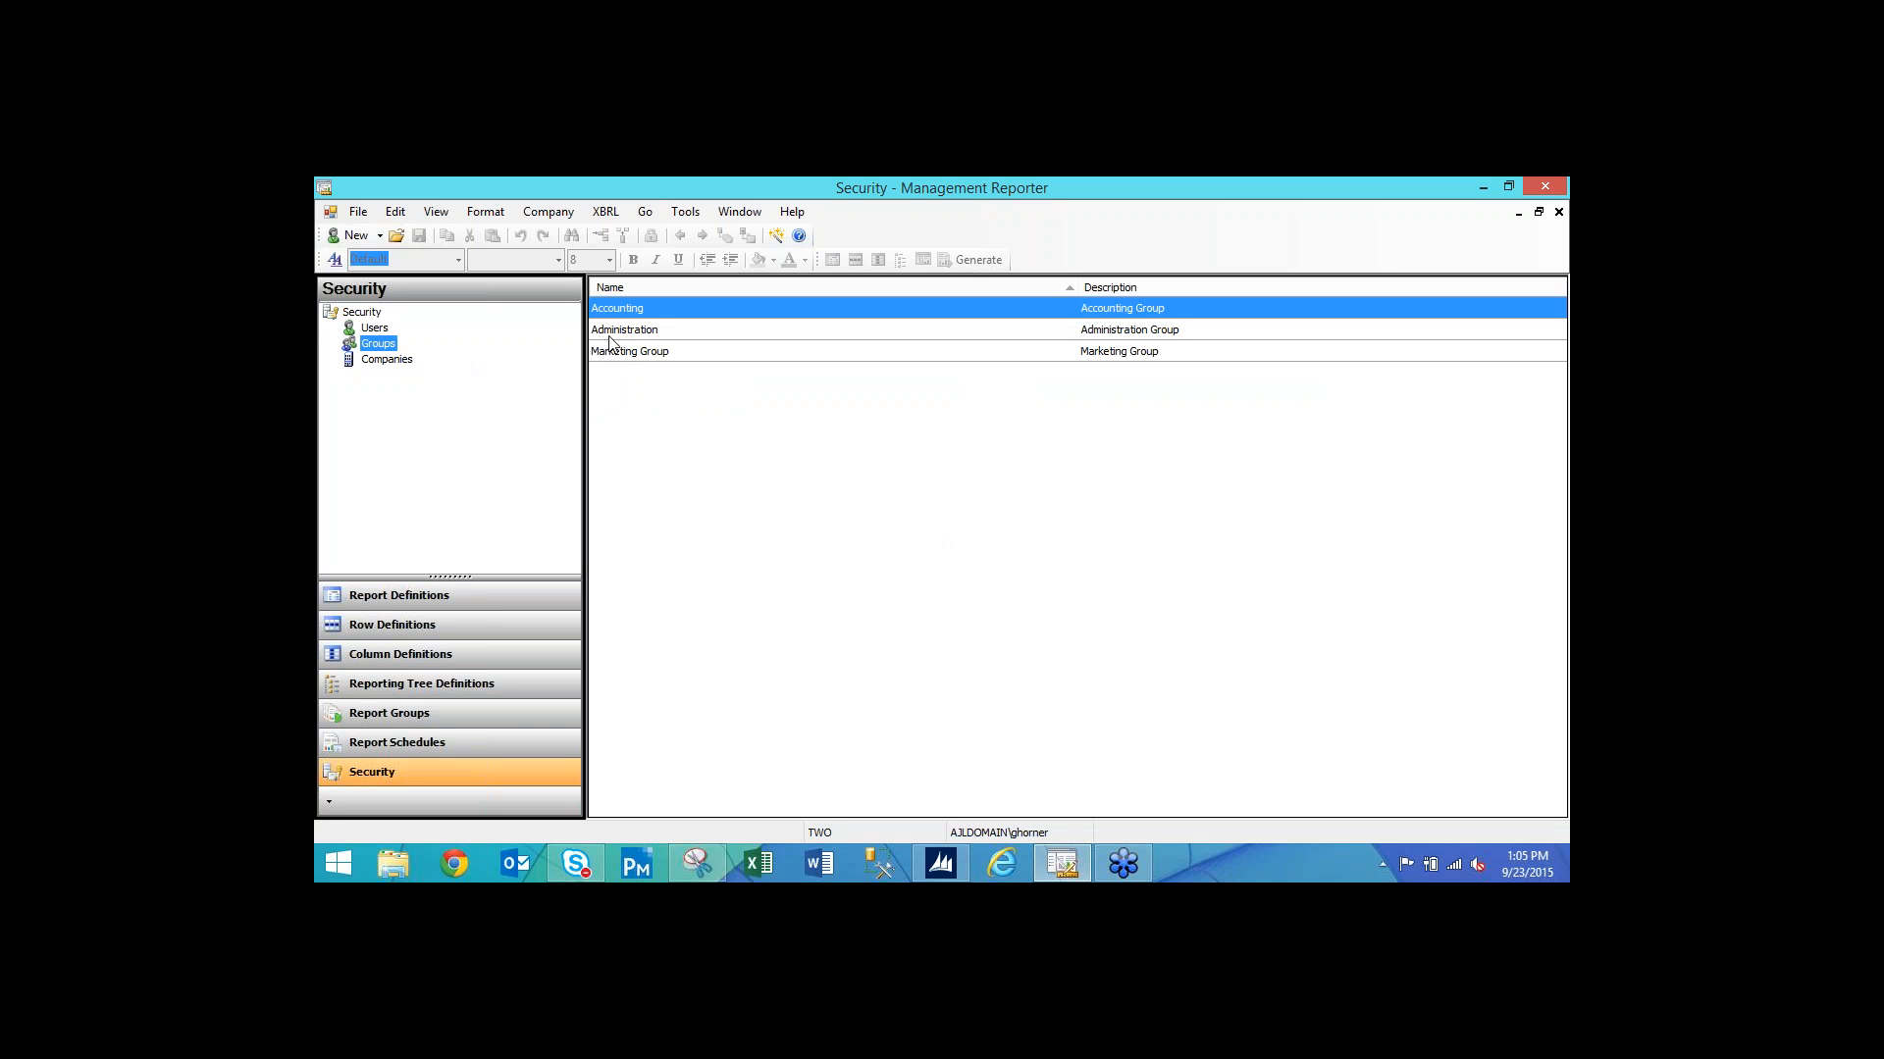
{"action": "left_click", "coordinate": [380, 237]}
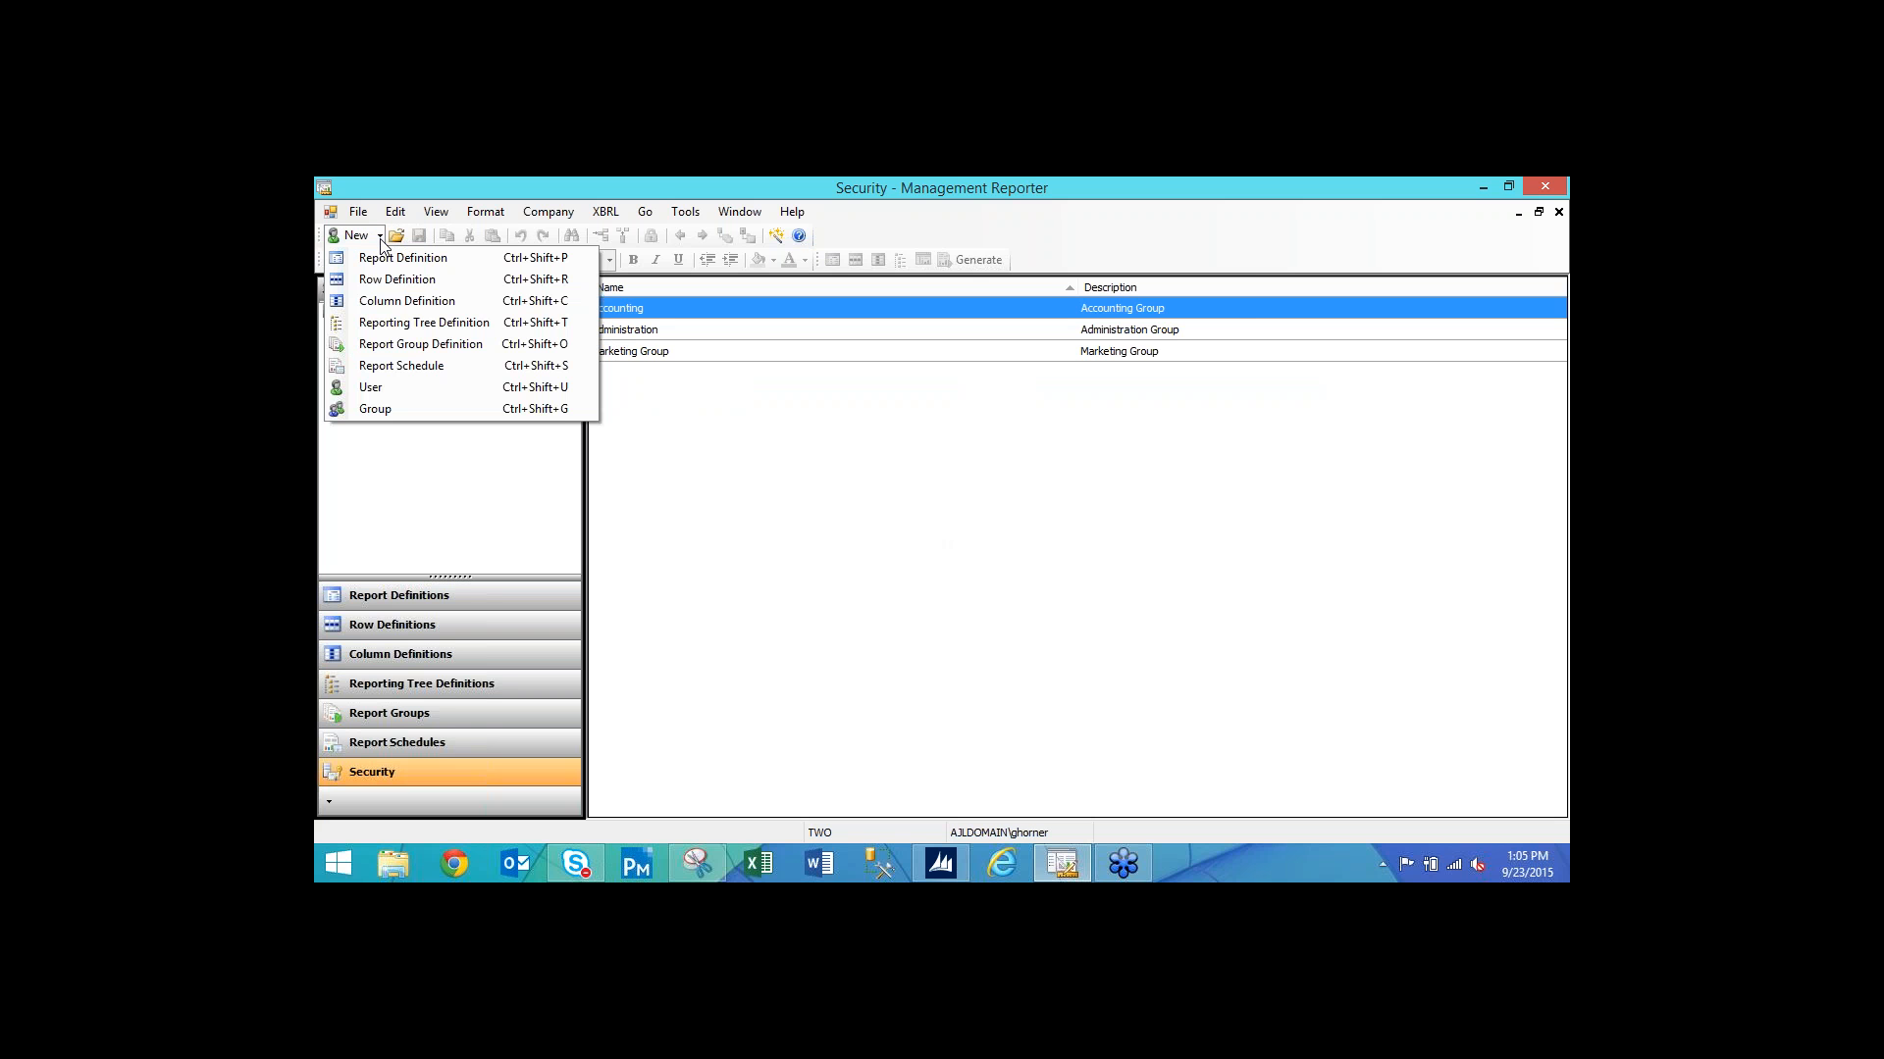
{"action": "left_click", "coordinate": [379, 411]}
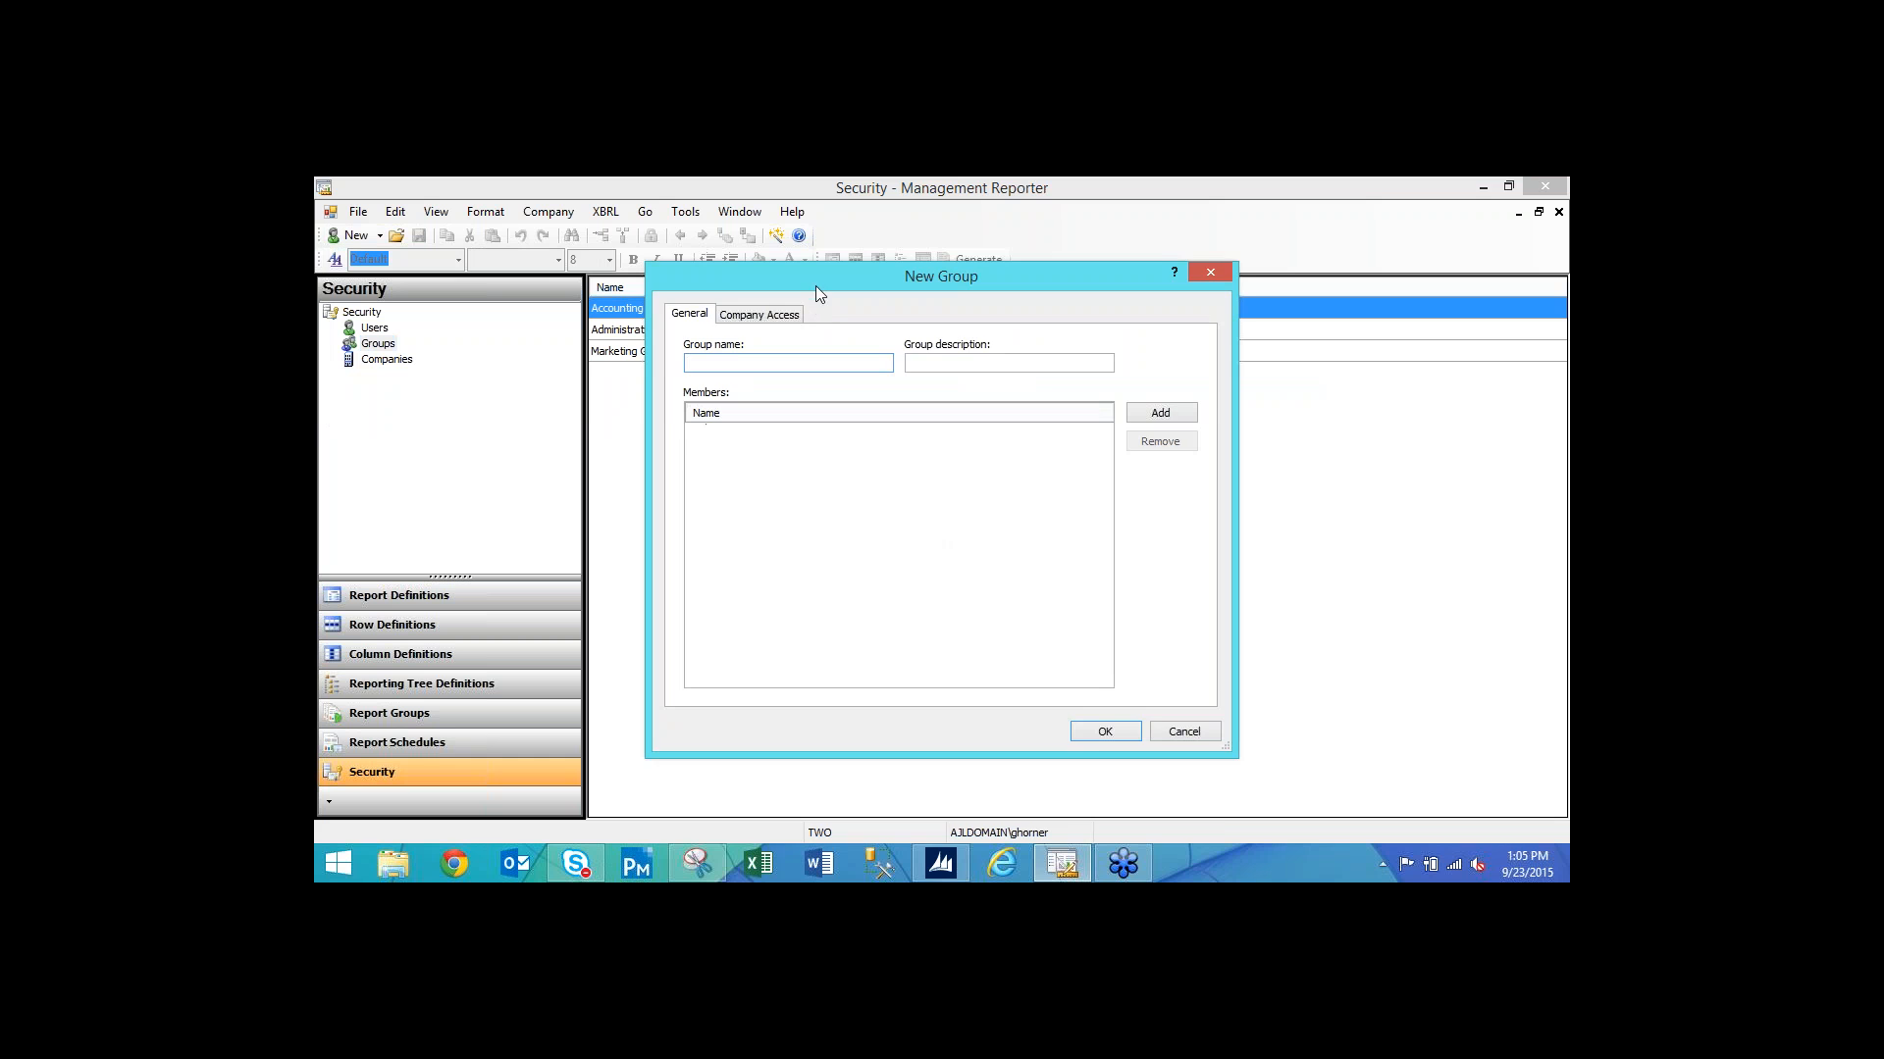
{"action": "left_click_drag", "start_coordinate": [815, 285], "coordinate": [799, 398]}
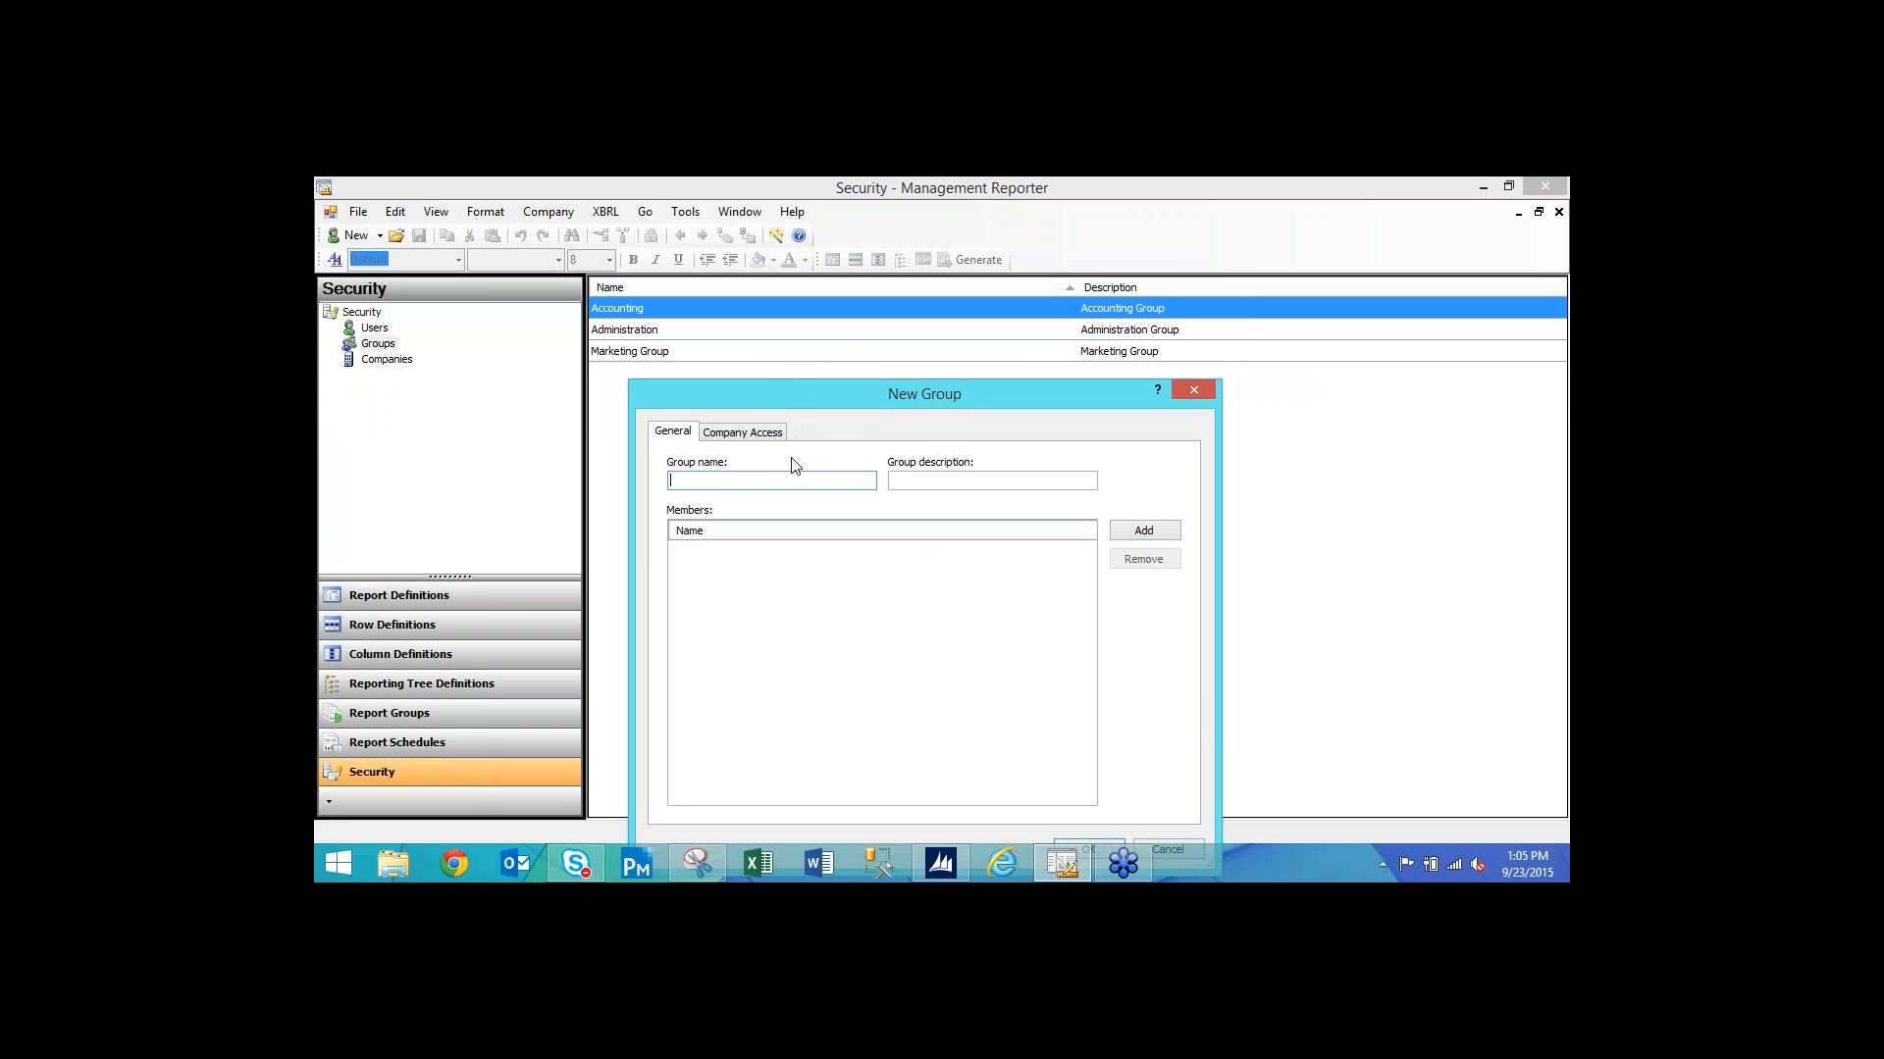
{"action": "type", "text": "test group"}
{"action": "left_click", "coordinate": [1156, 528]}
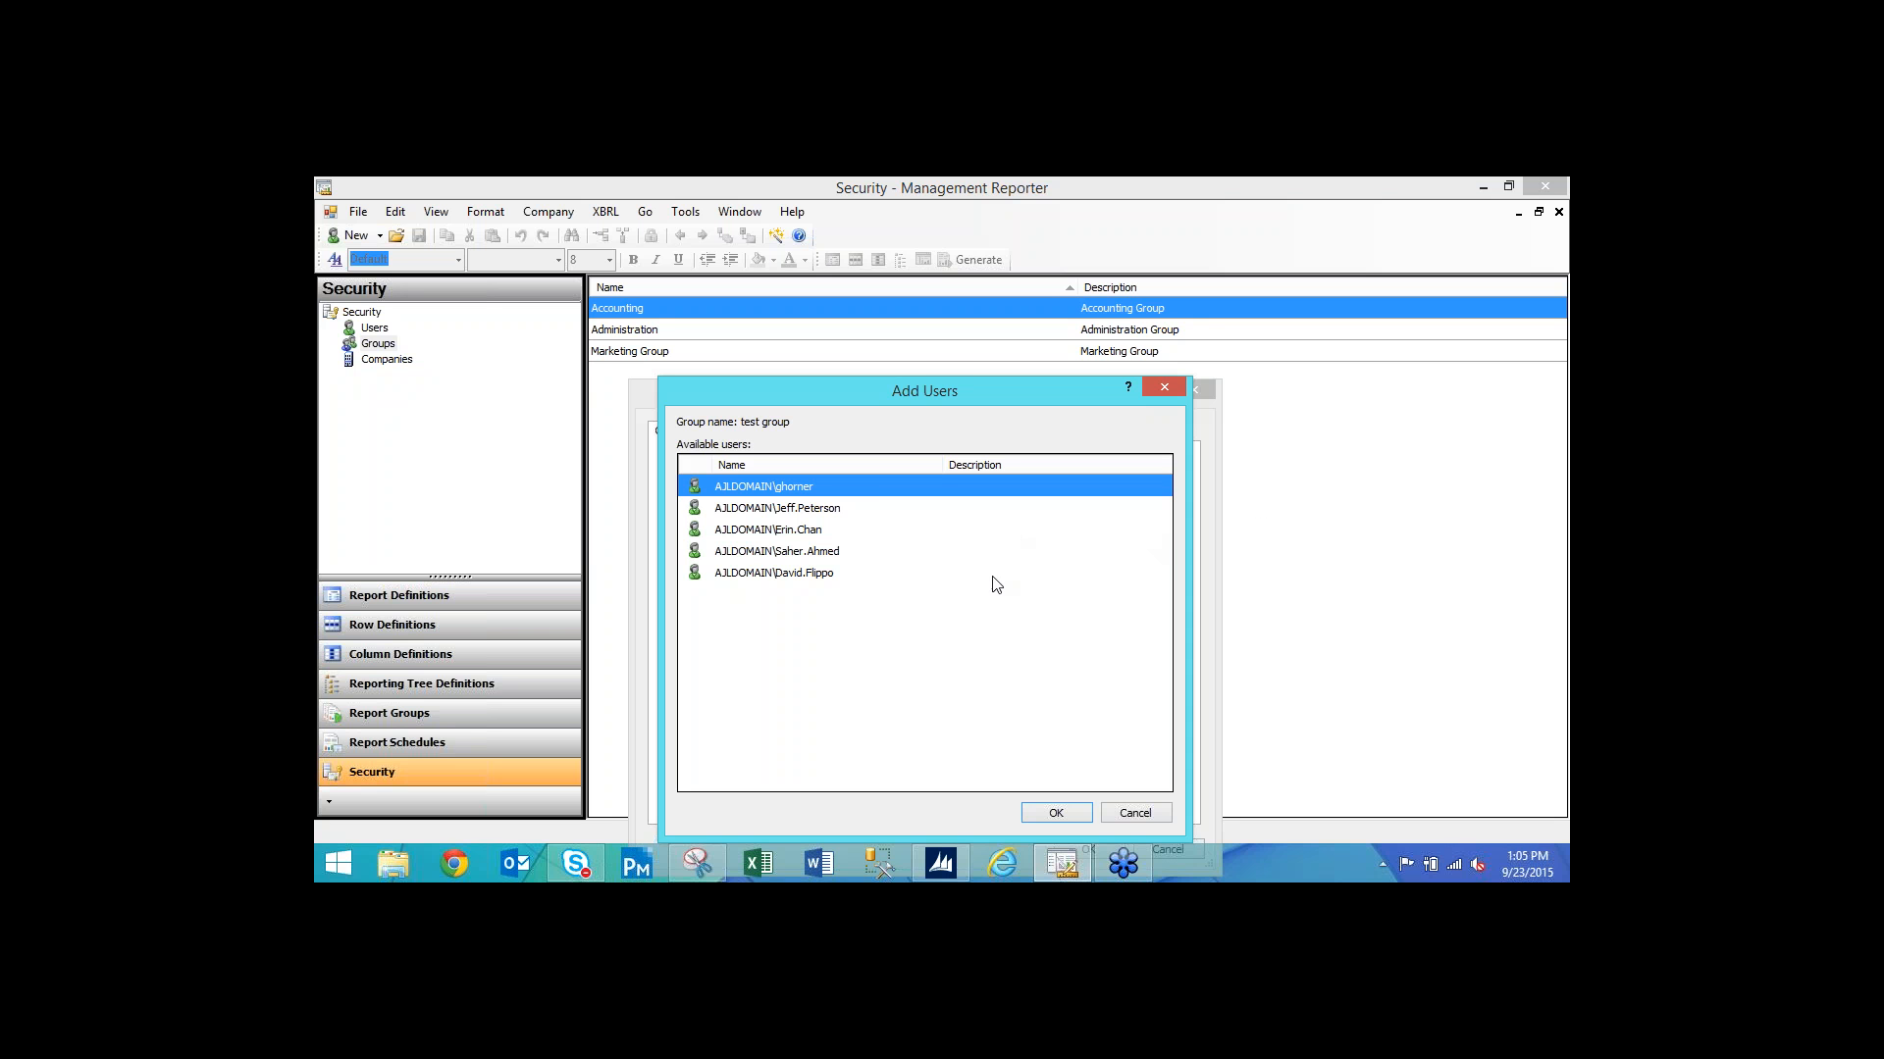
{"action": "left_click", "coordinate": [1056, 813]}
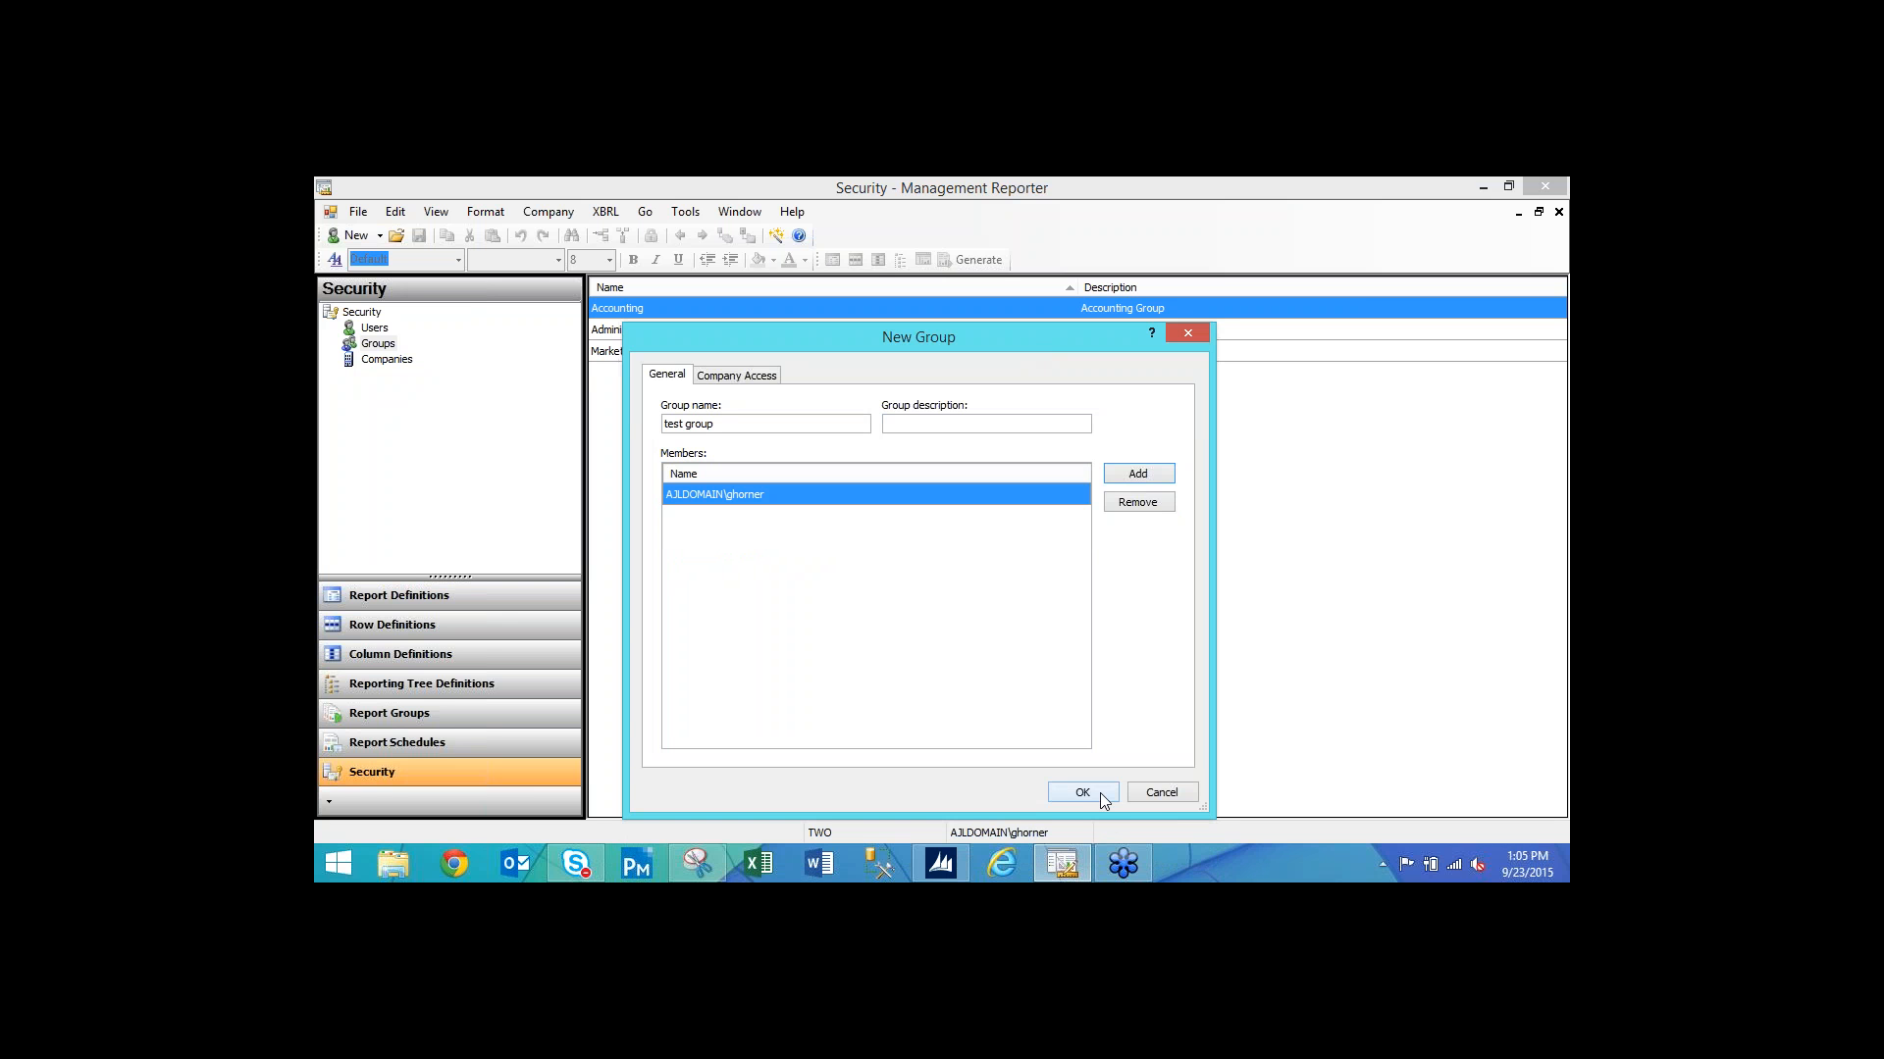
{"action": "left_click", "coordinate": [1155, 795]}
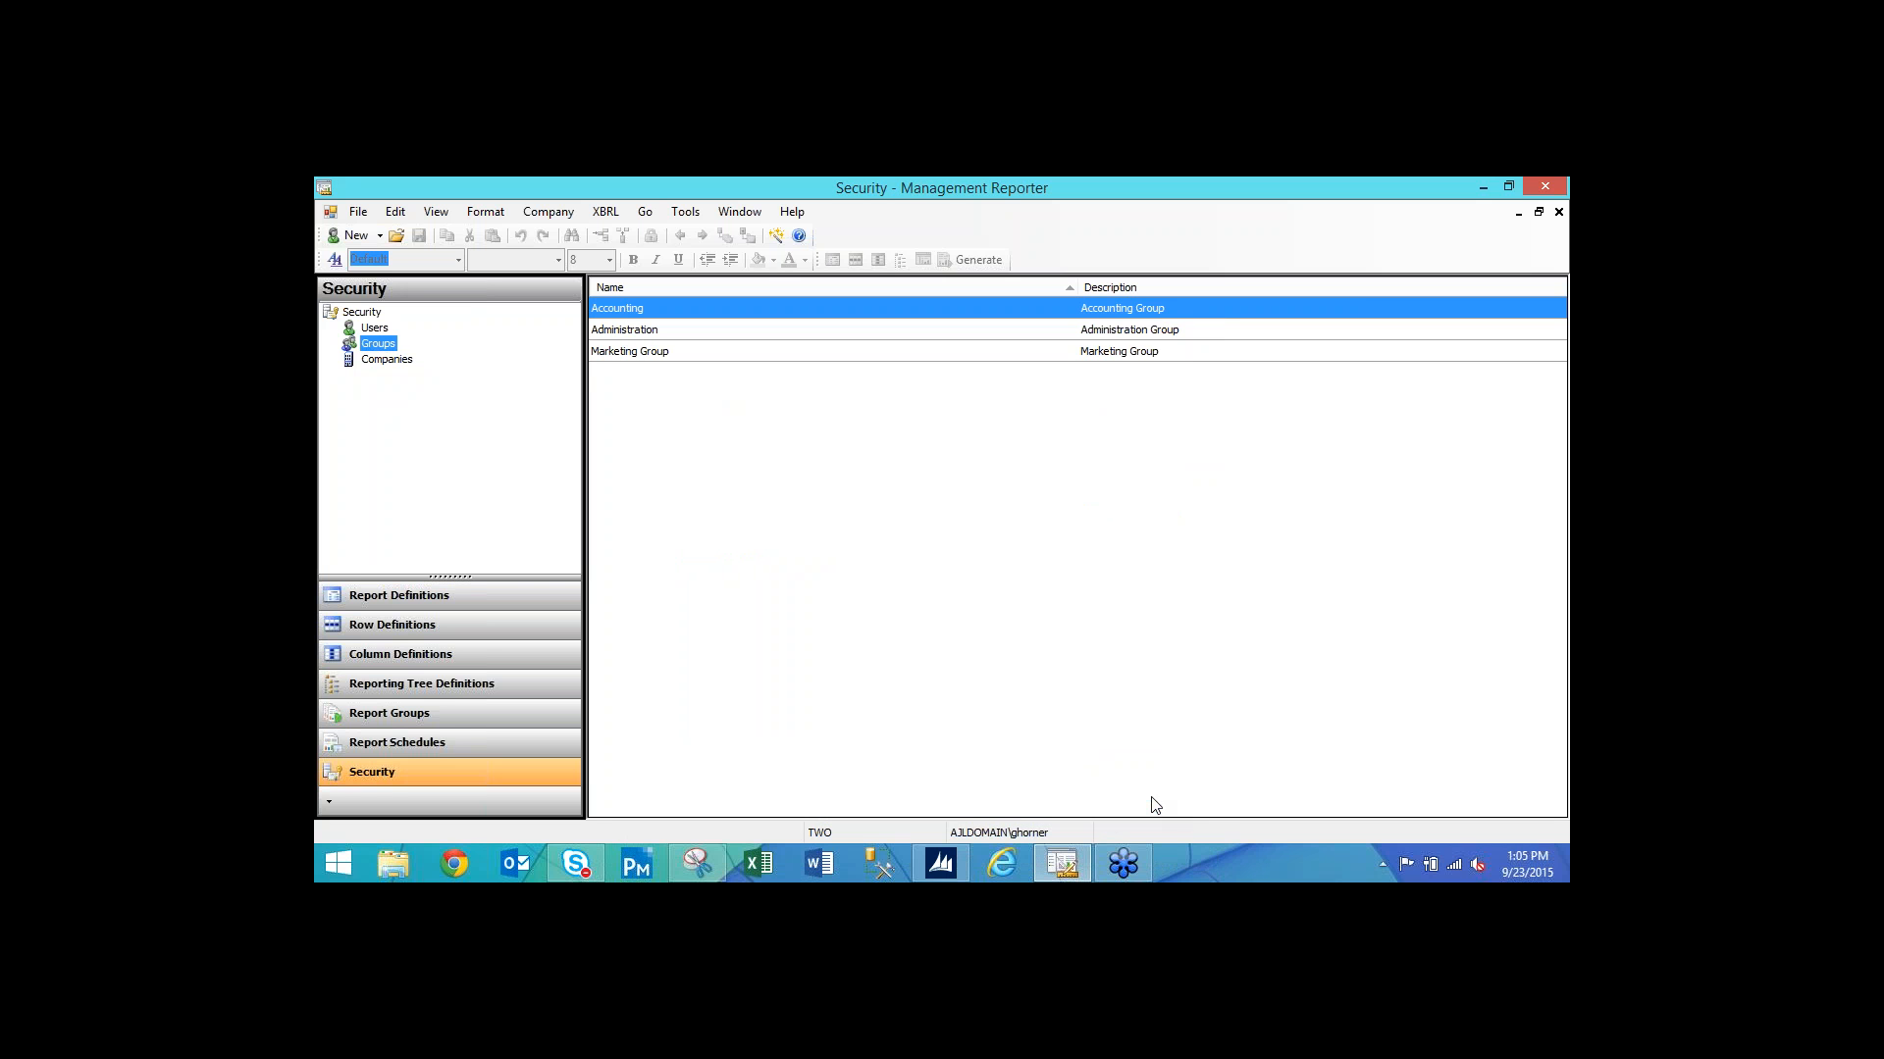
{"action": "right_click", "coordinate": [815, 312]}
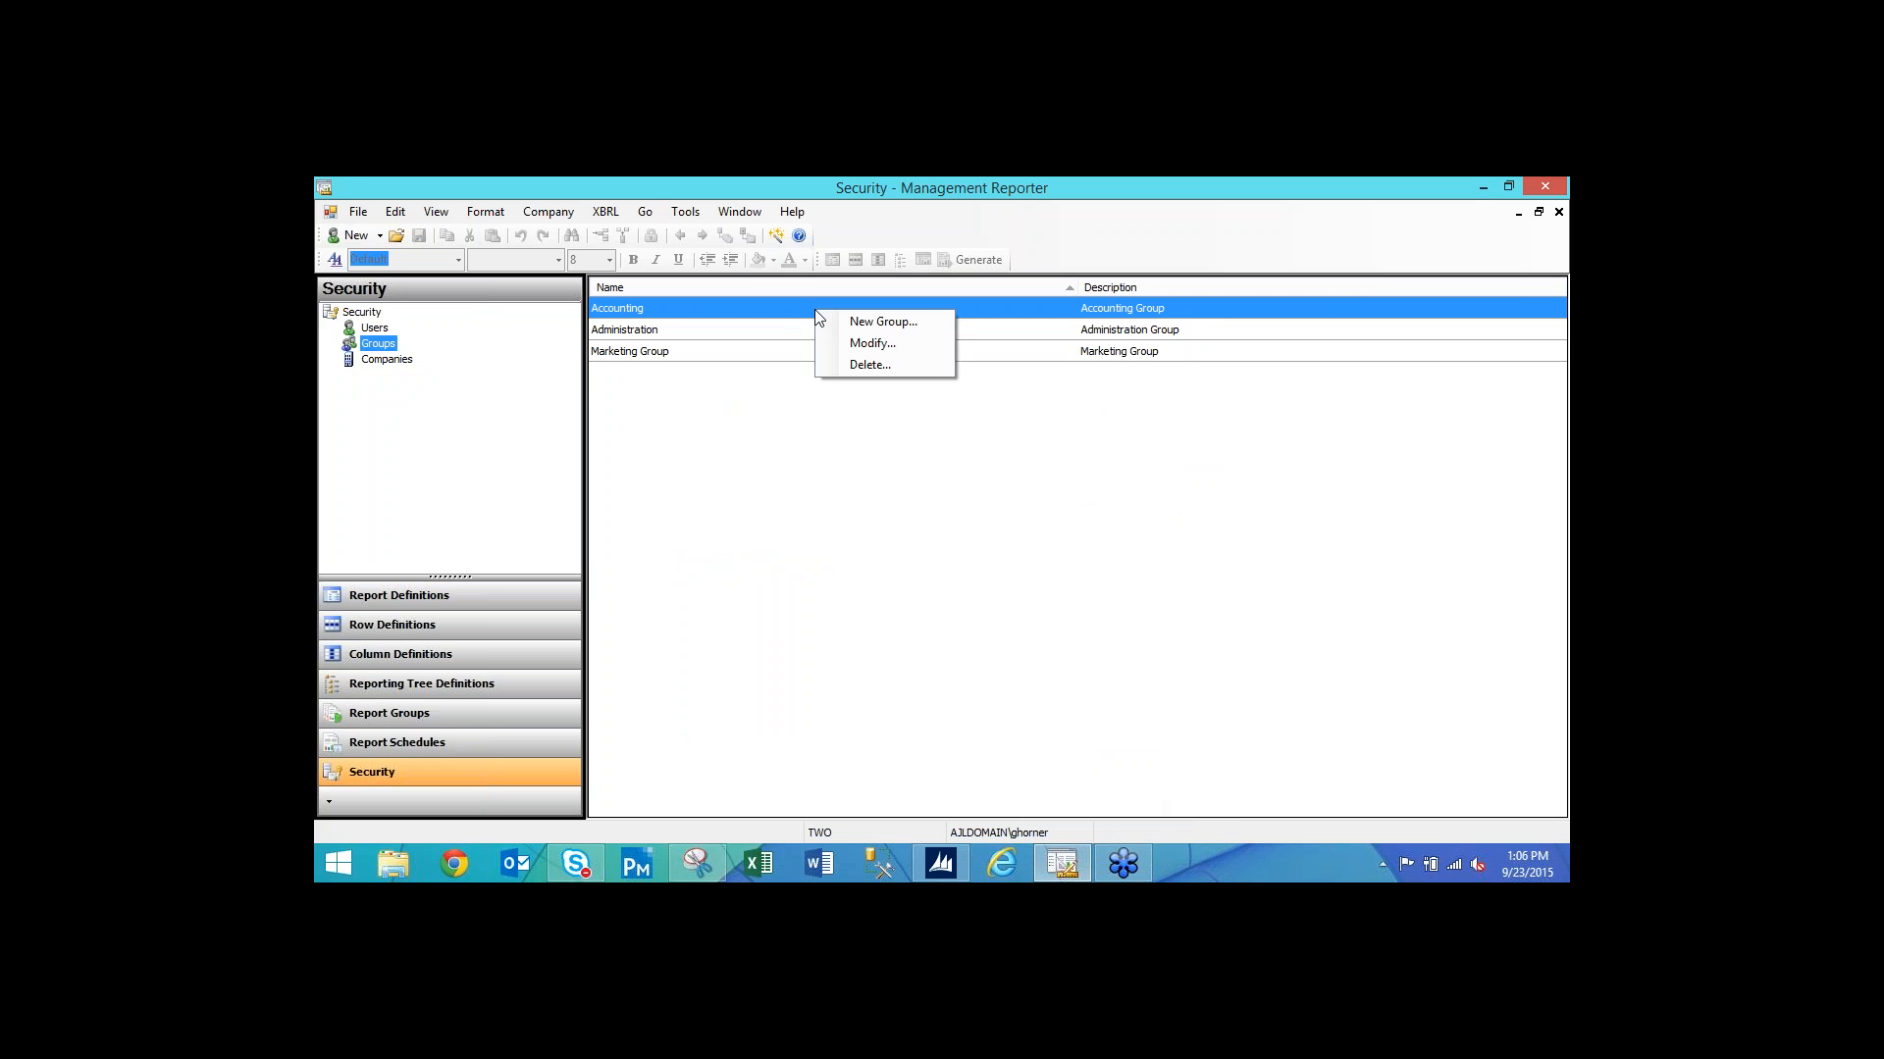
{"action": "left_click", "coordinate": [863, 345]}
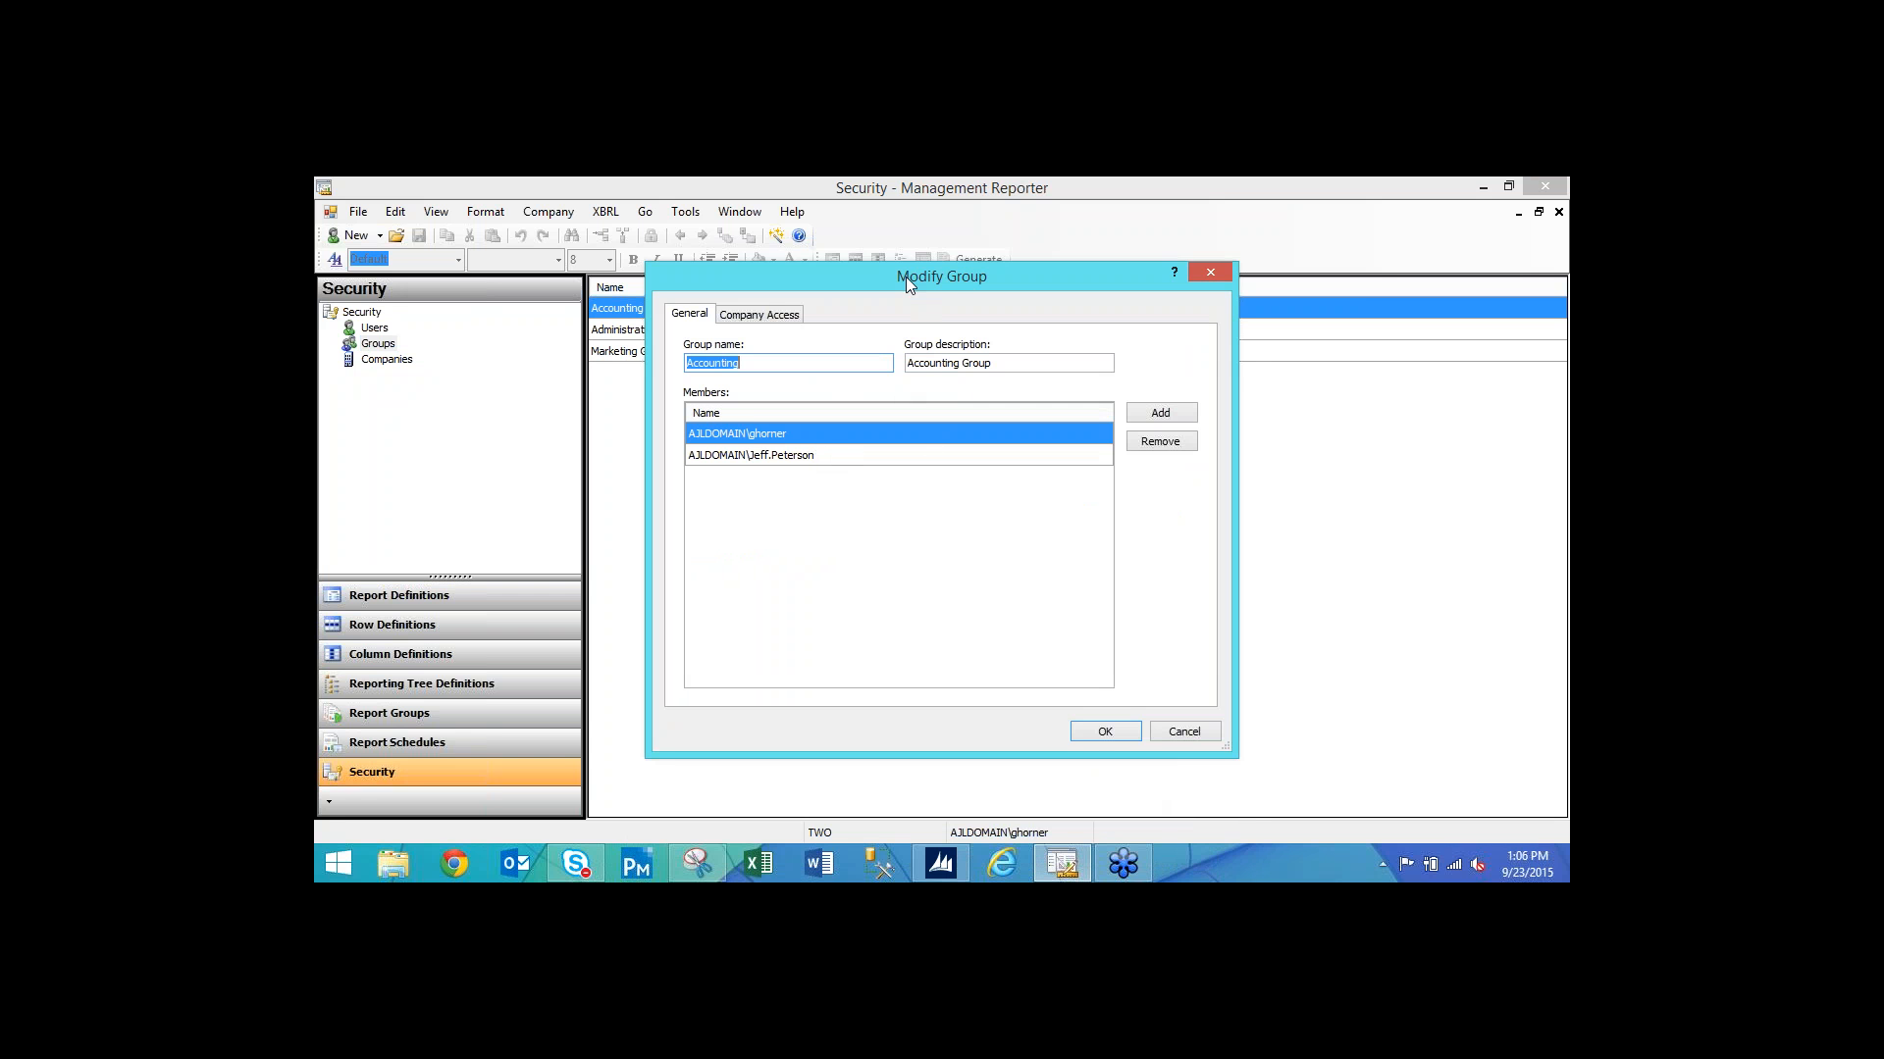
{"action": "left_click_drag", "start_coordinate": [904, 276], "coordinate": [928, 337]}
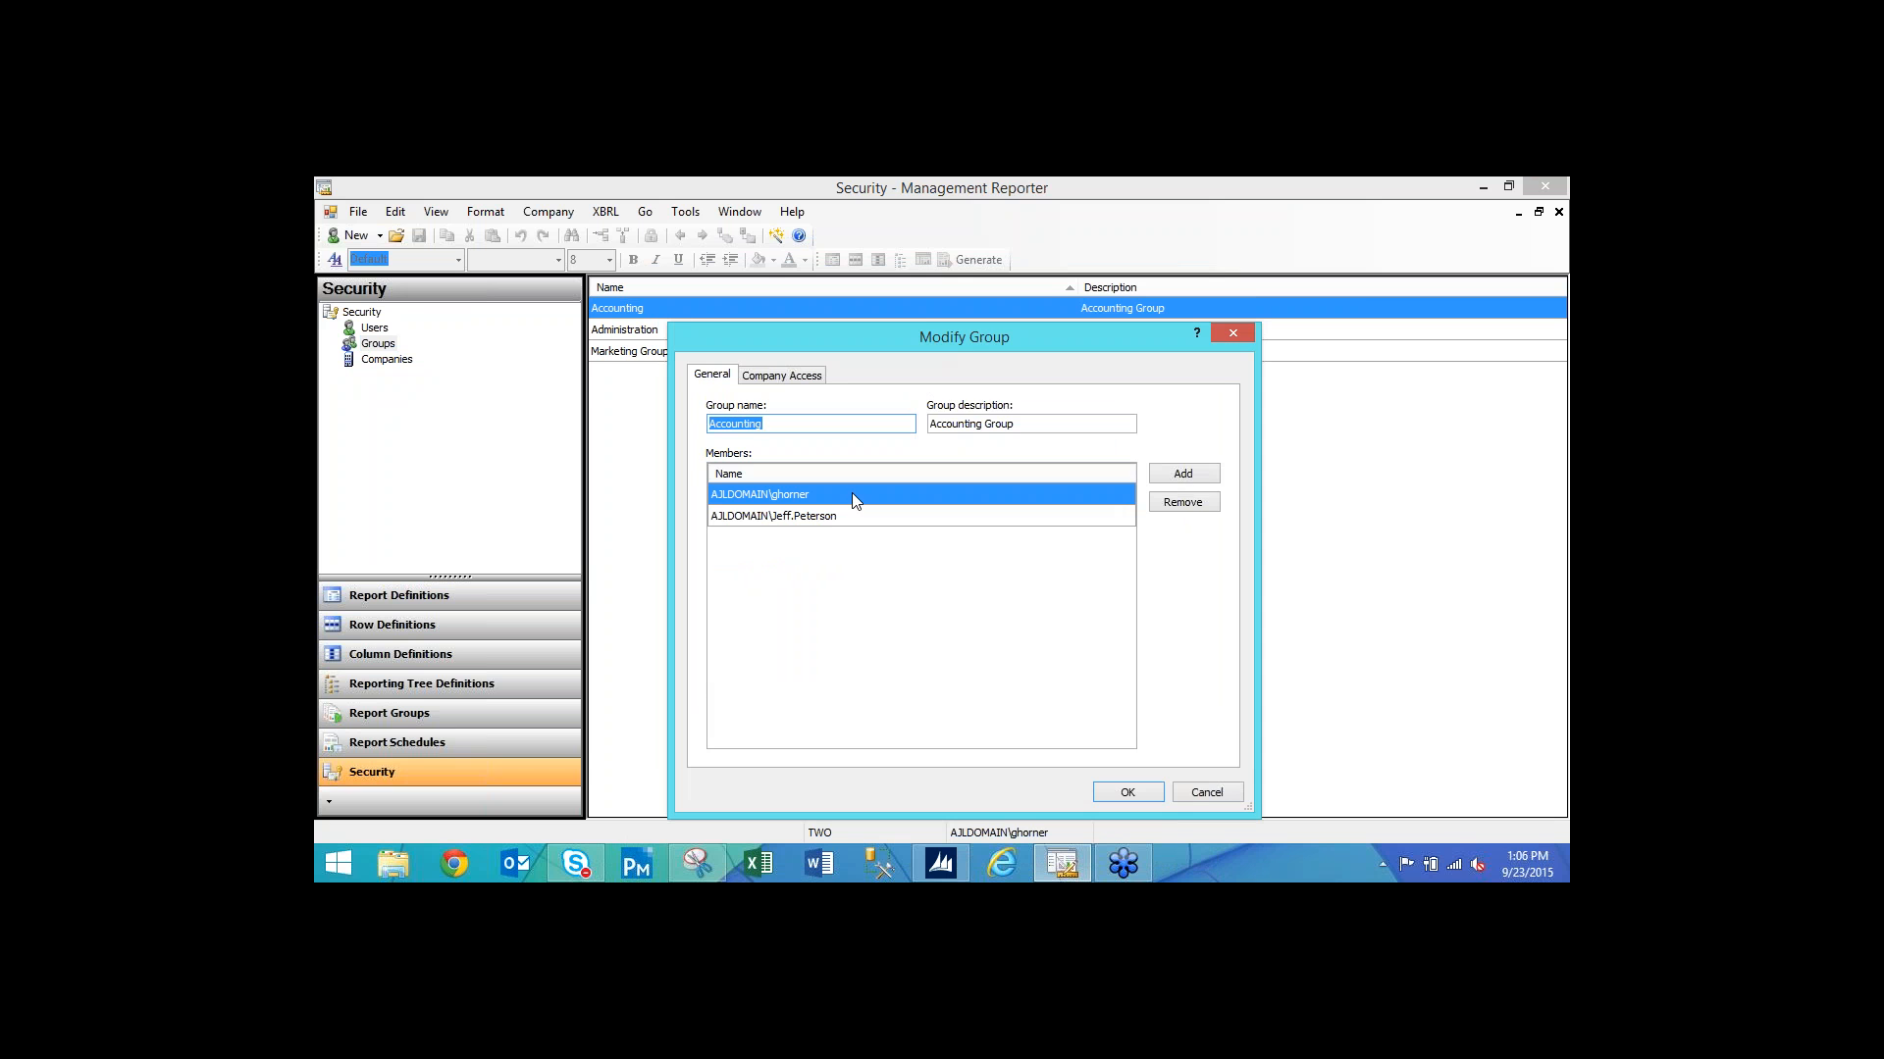
{"action": "left_click", "coordinate": [1207, 793]}
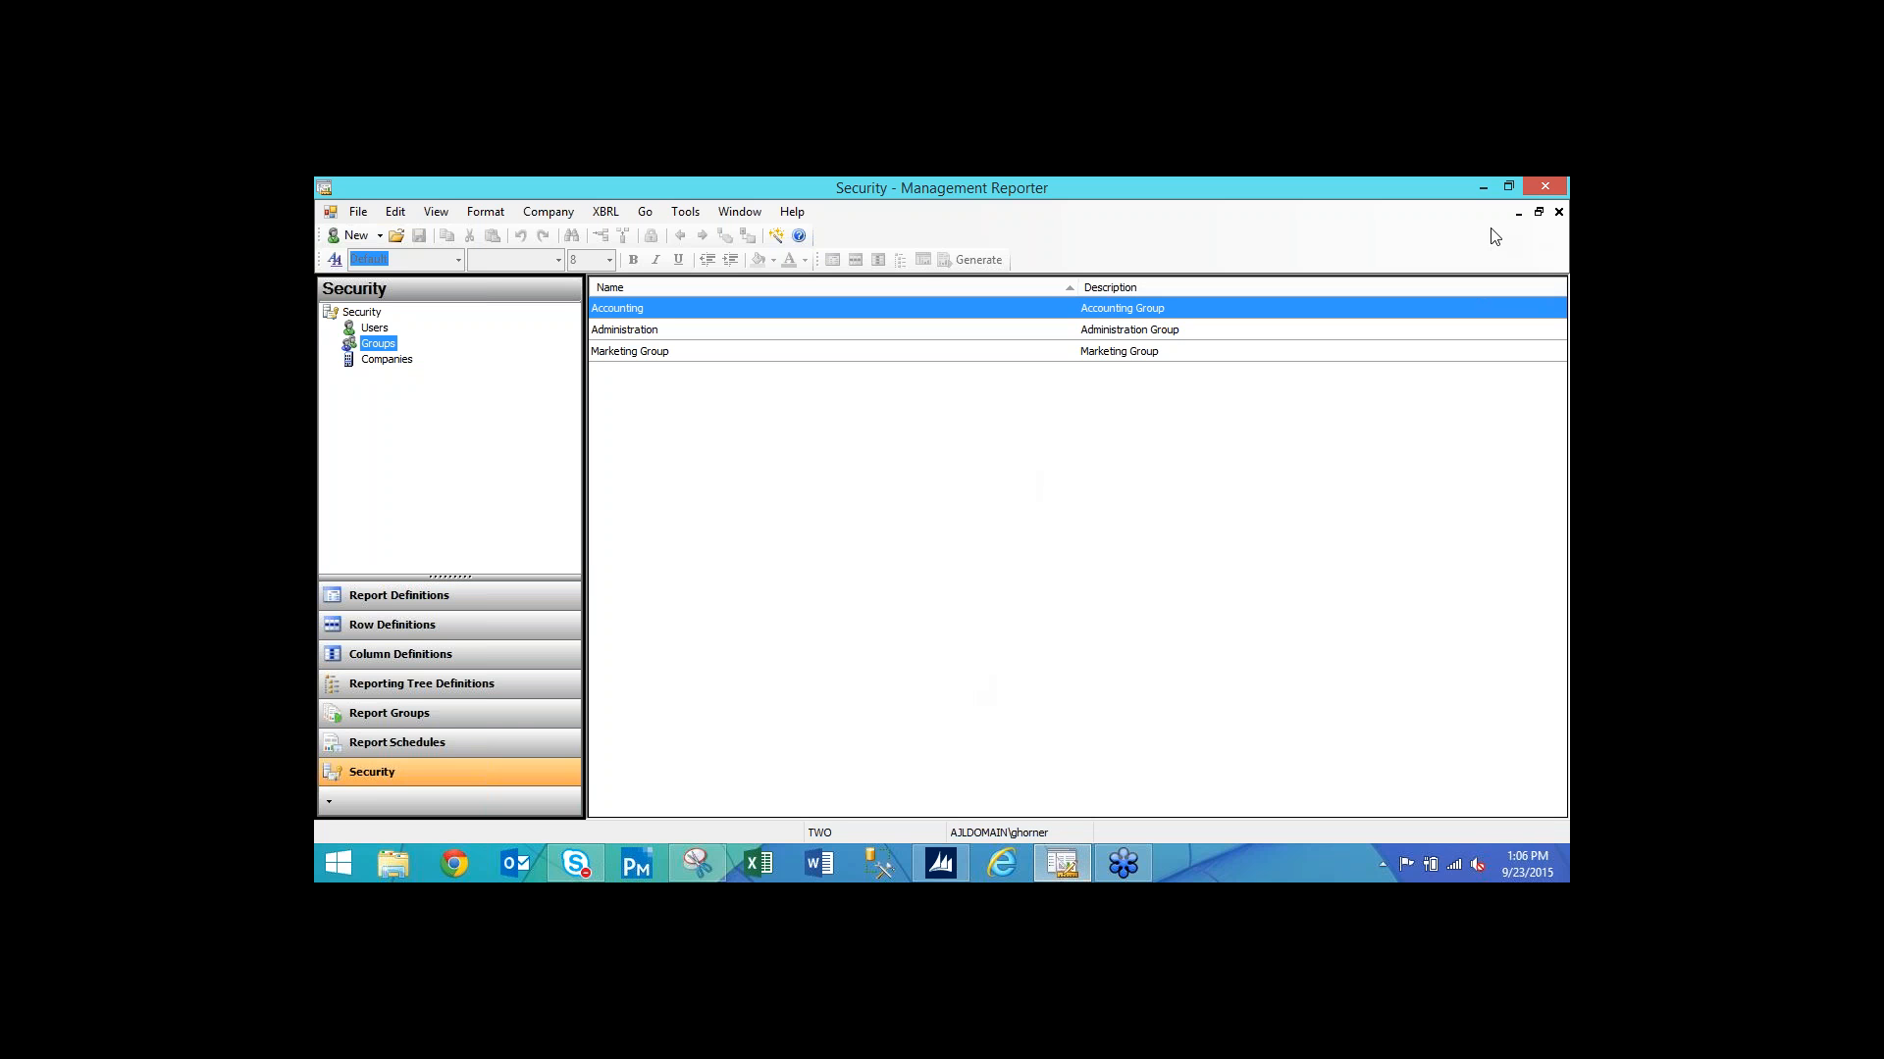
Close the Security windows, open the Income Statement - Default definition and its Sample Dept tree.
{"action": "left_click", "coordinate": [398, 600]}
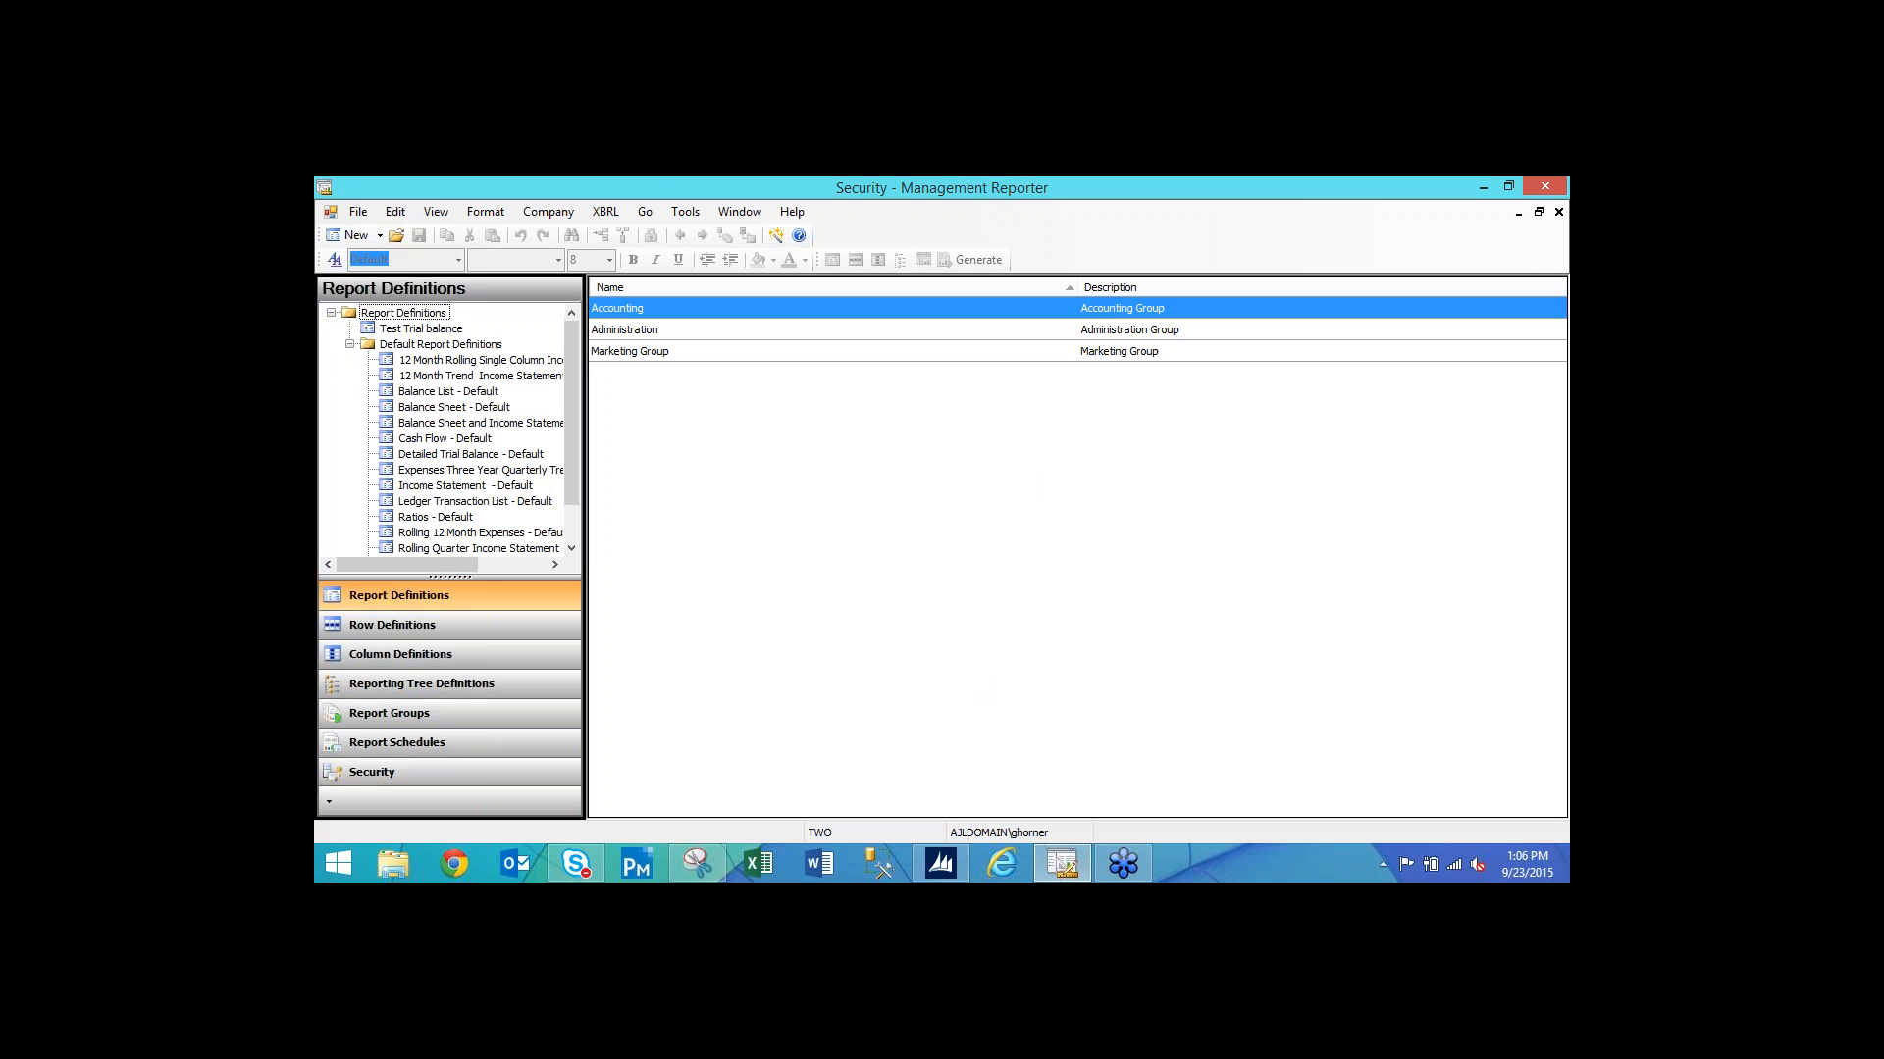
{"action": "left_click", "coordinate": [1559, 213]}
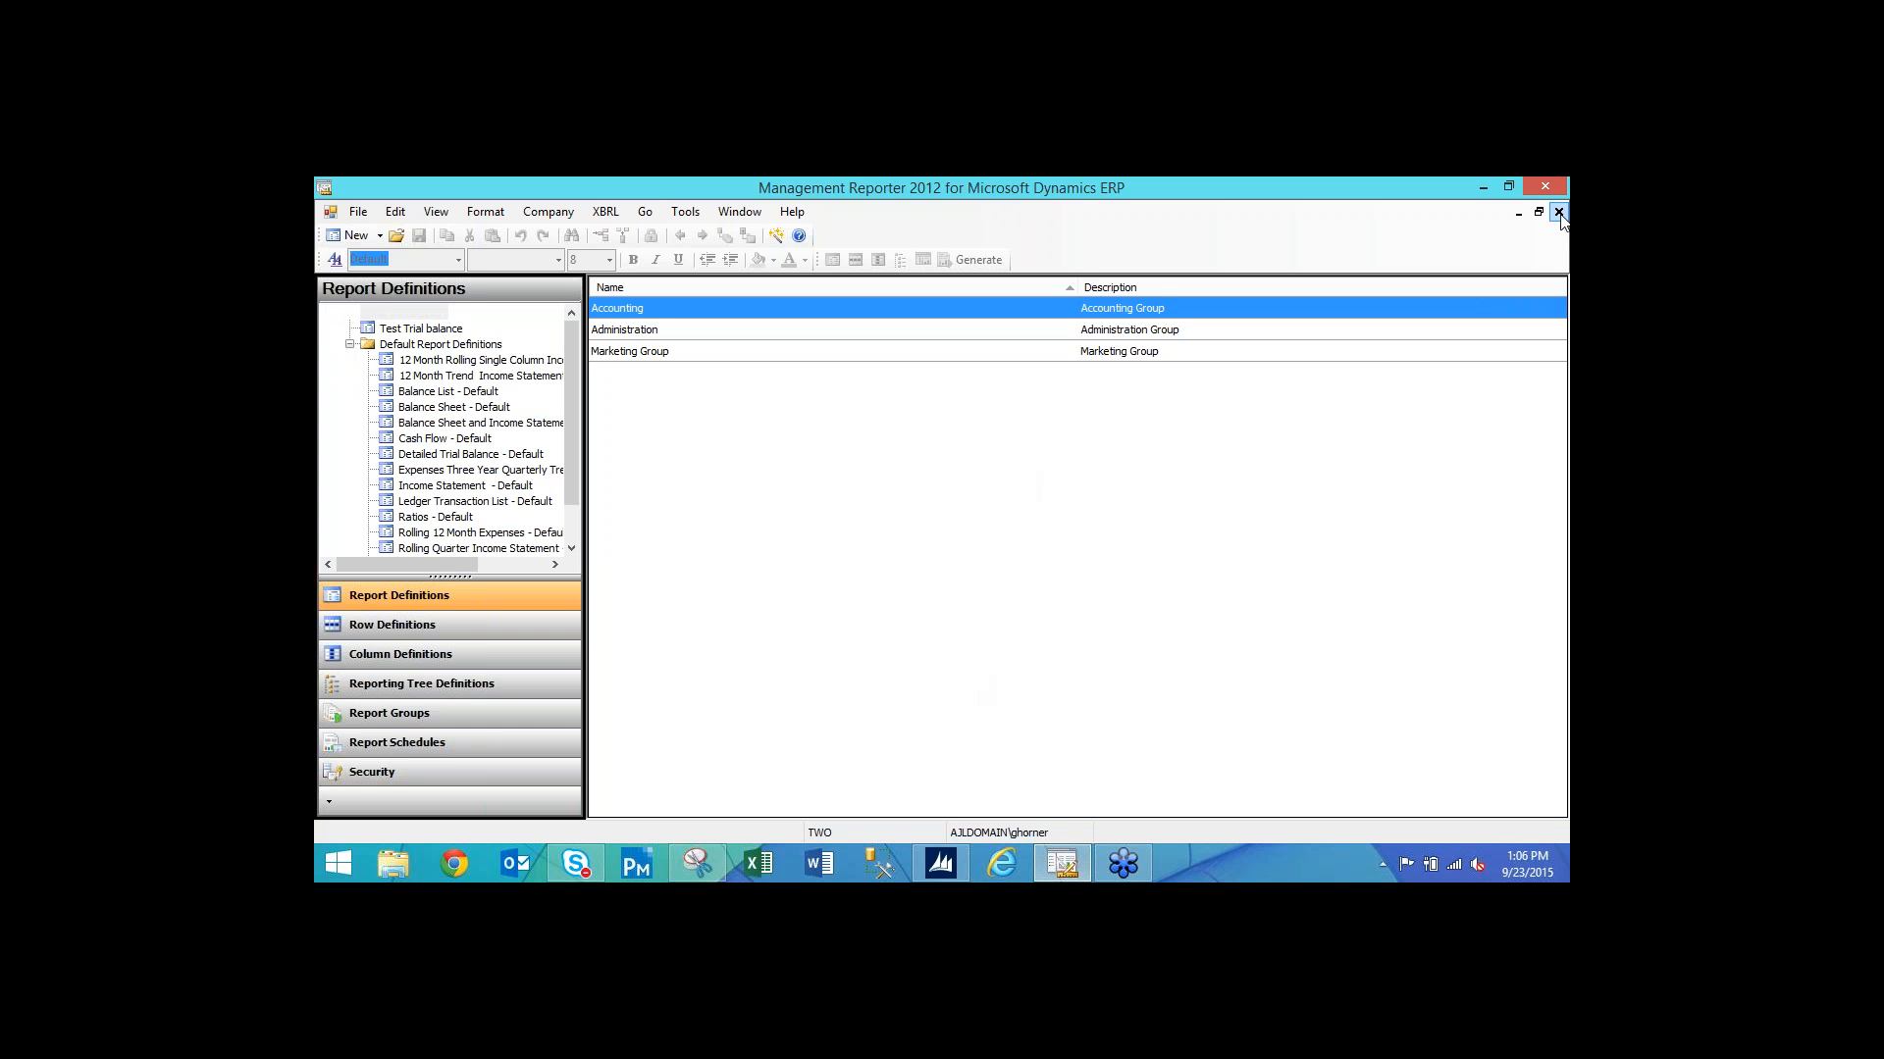
{"action": "left_click", "coordinate": [1559, 213]}
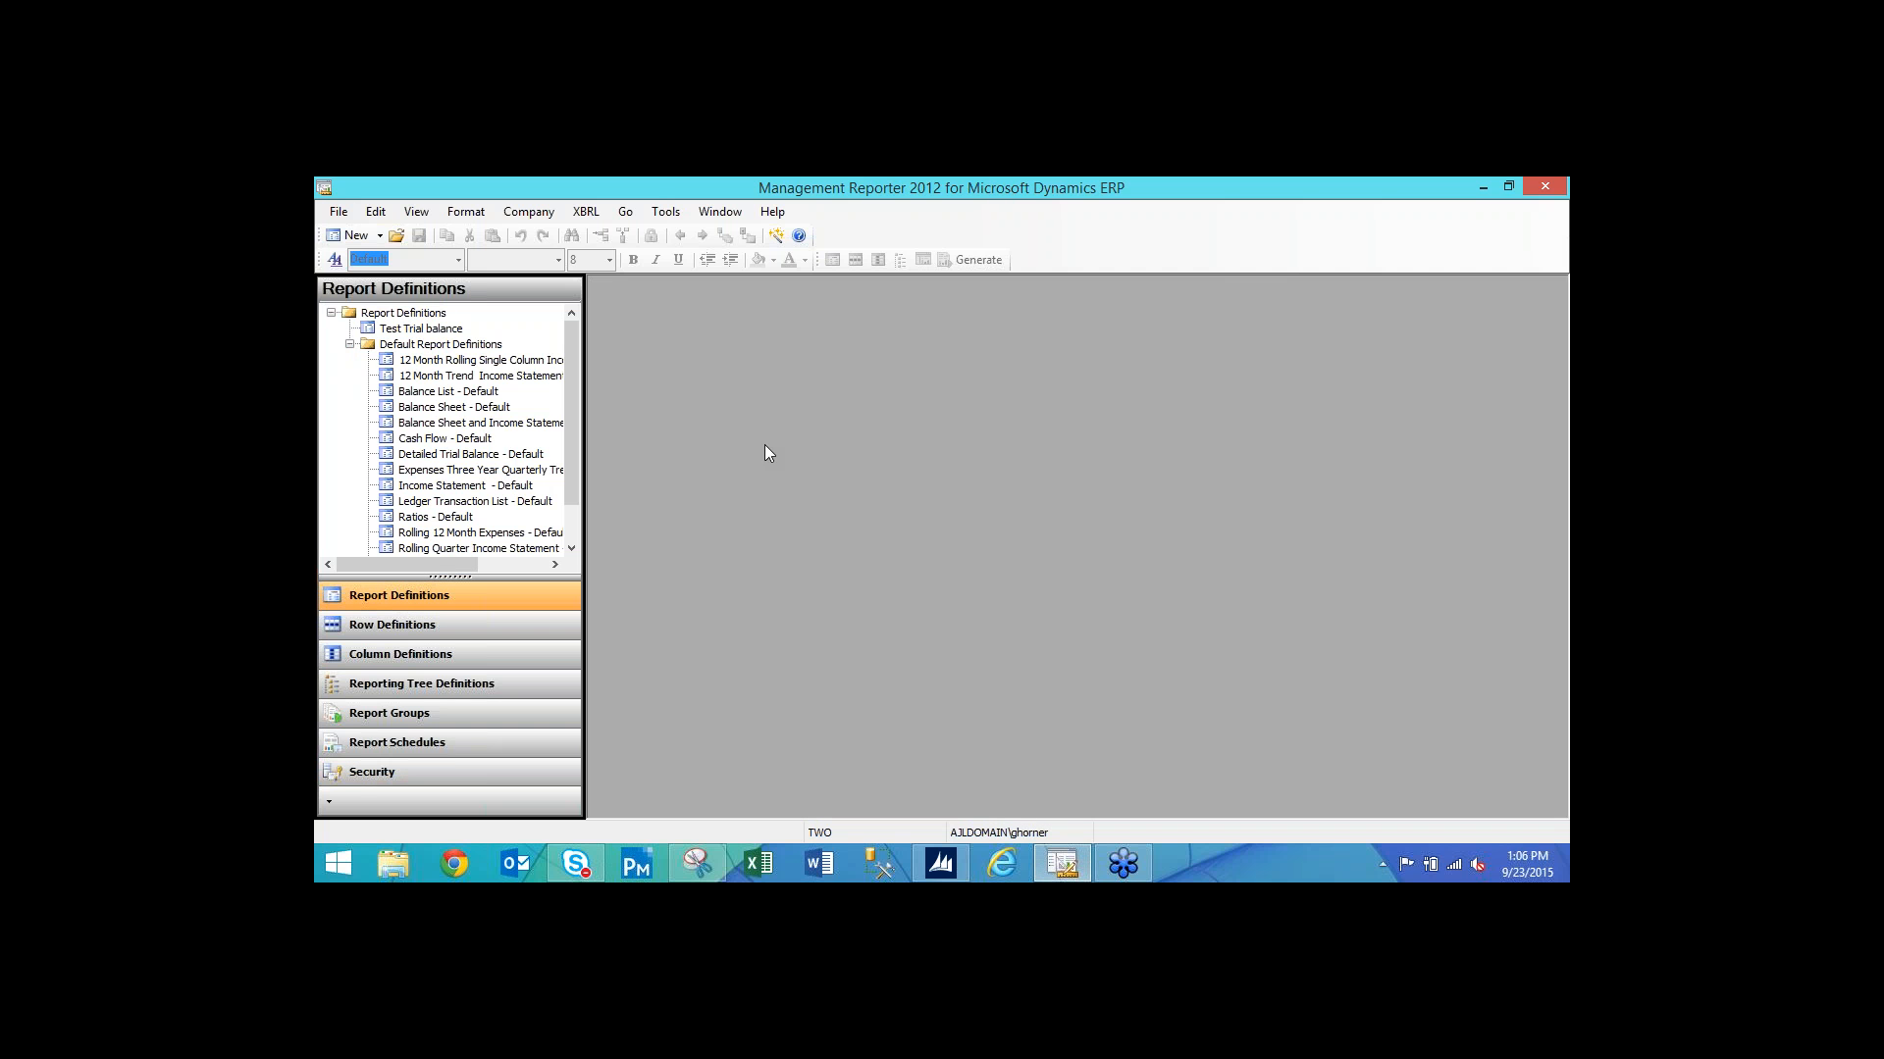
{"action": "left_click", "coordinate": [441, 490]}
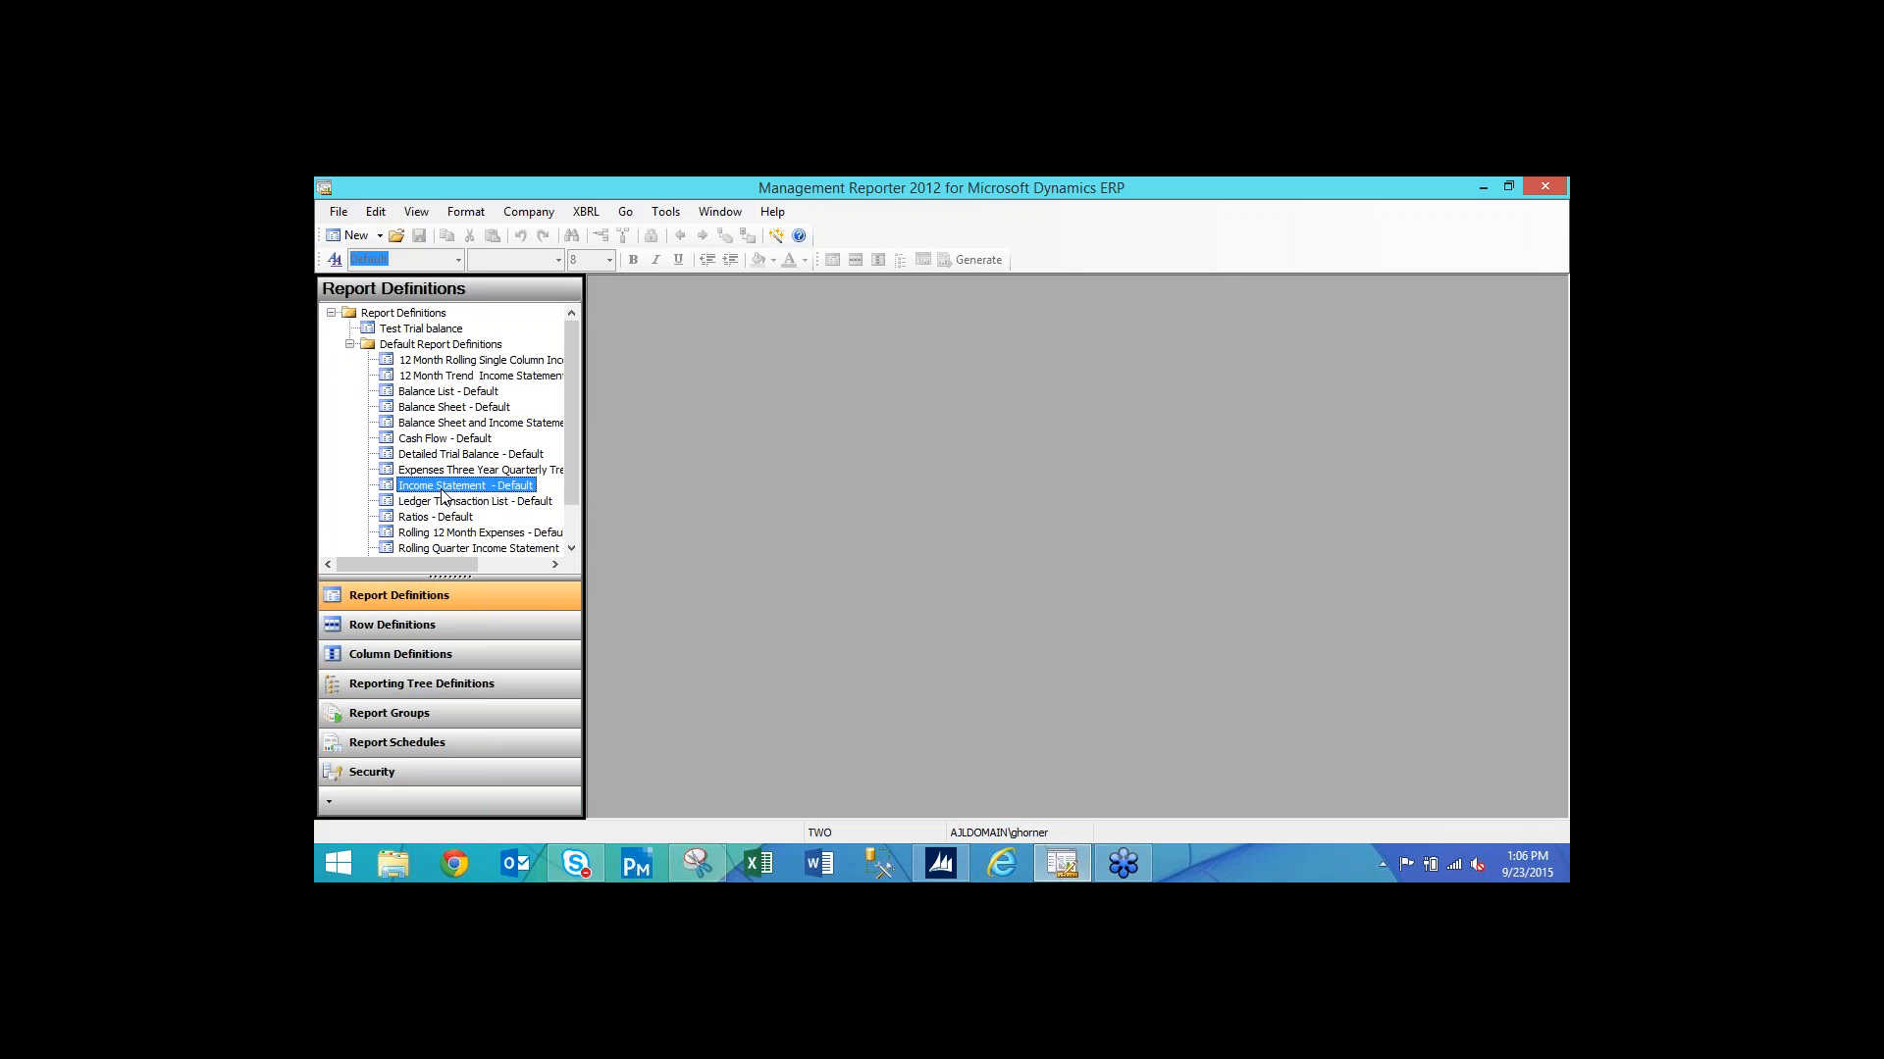
{"action": "double_click", "coordinate": [448, 487]}
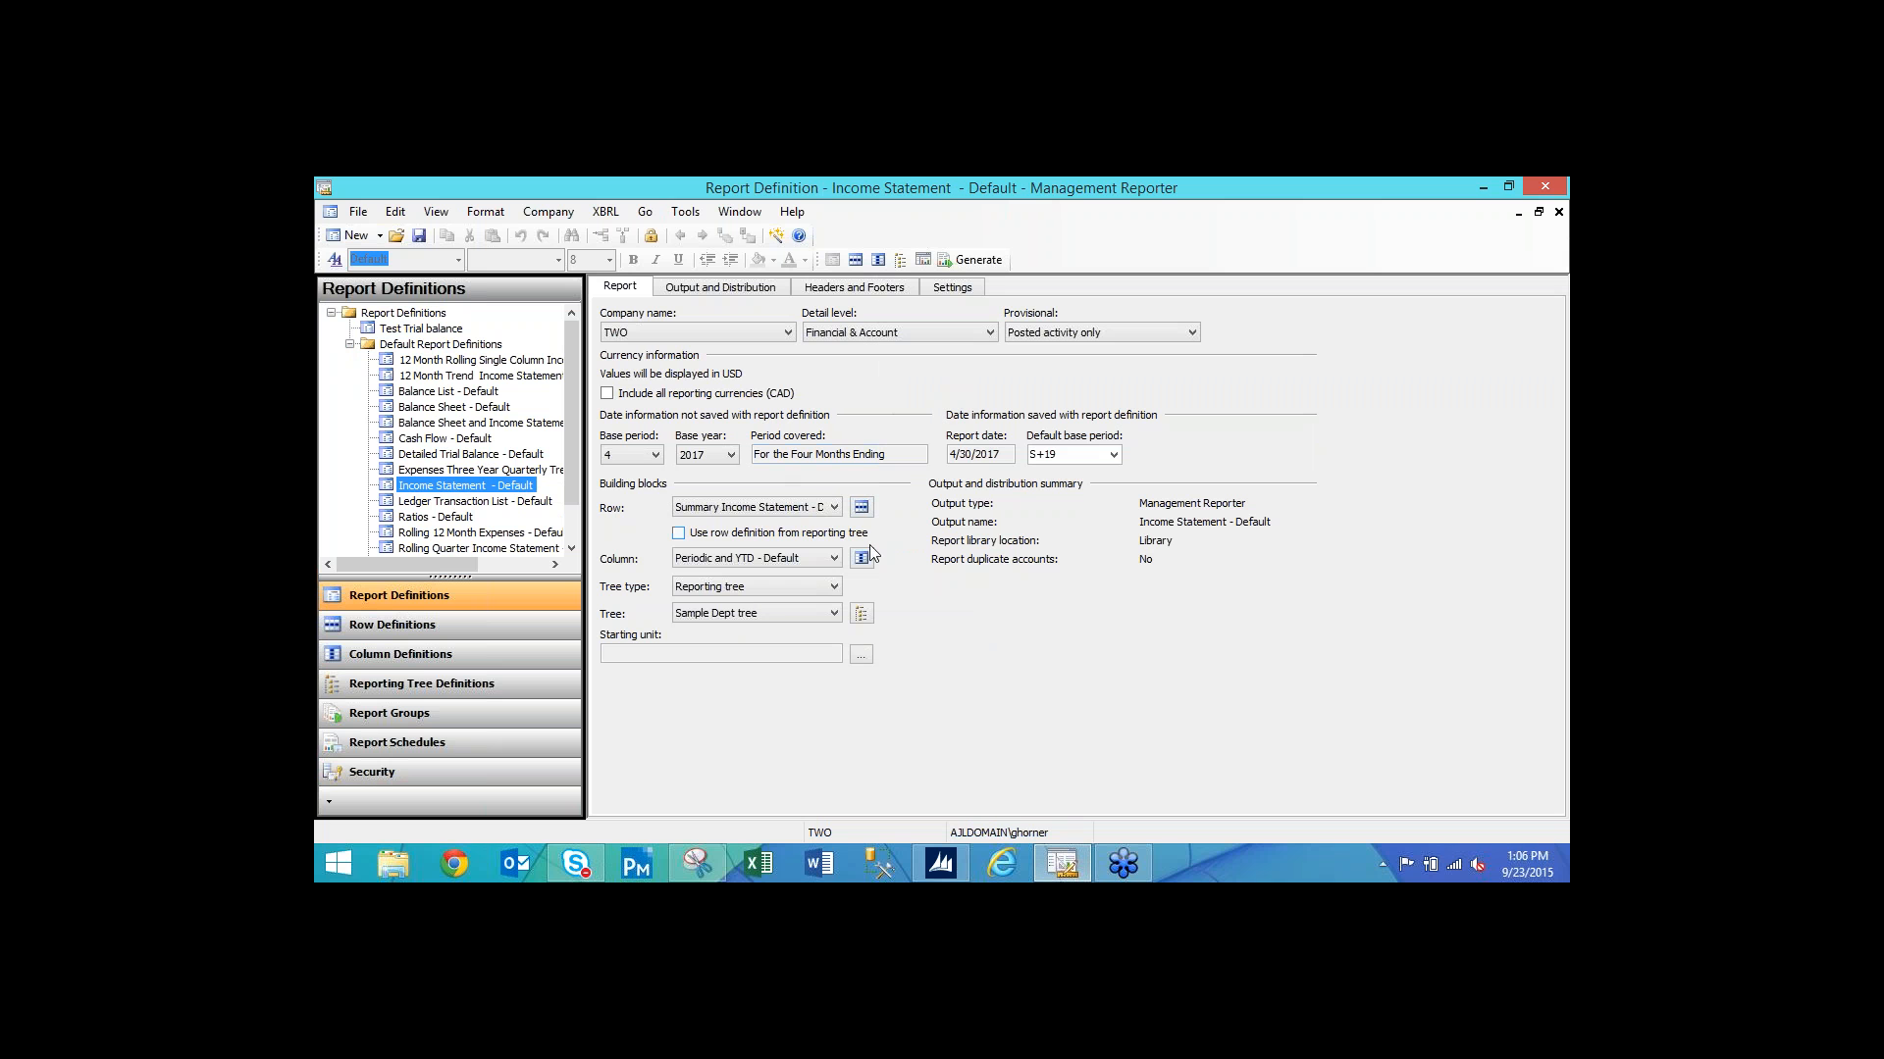
{"action": "left_click", "coordinate": [861, 614]}
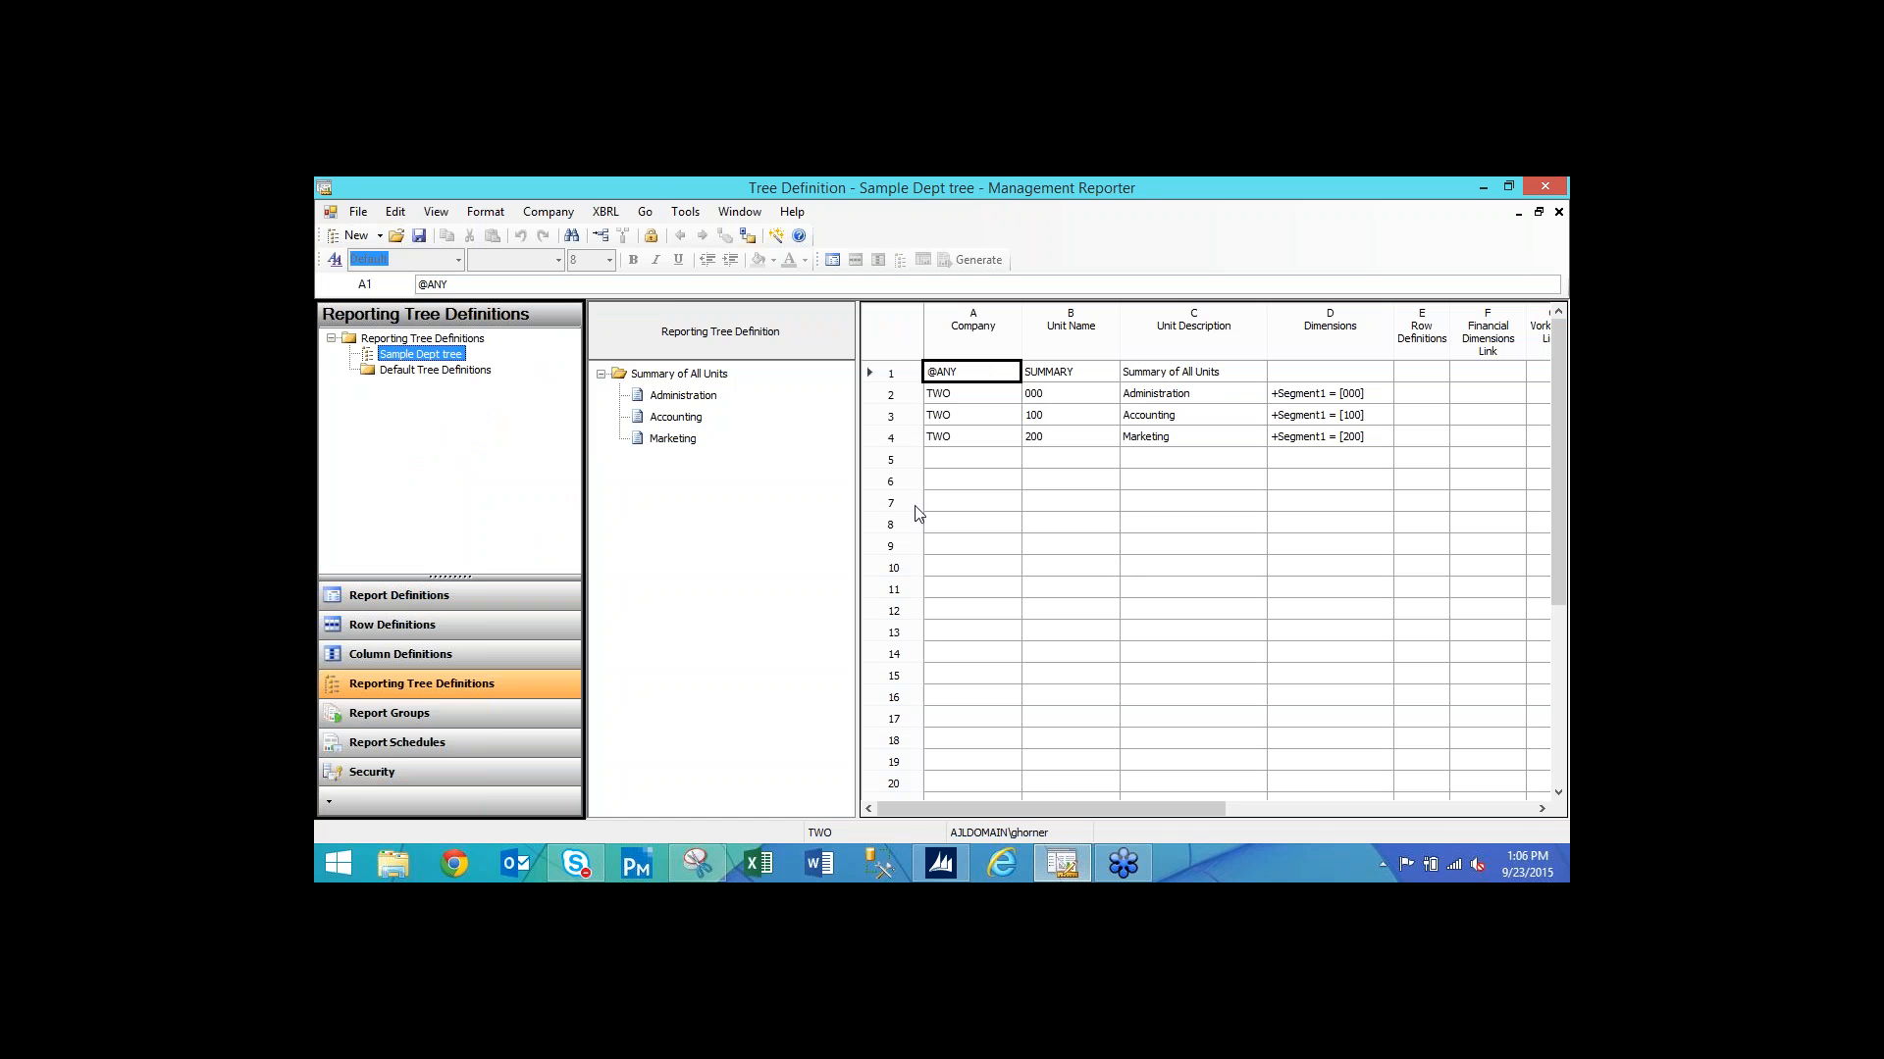
Widen the tree grid, then close the Sample Dept tree definition.
{"action": "left_click_drag", "start_coordinate": [857, 475], "coordinate": [762, 474]}
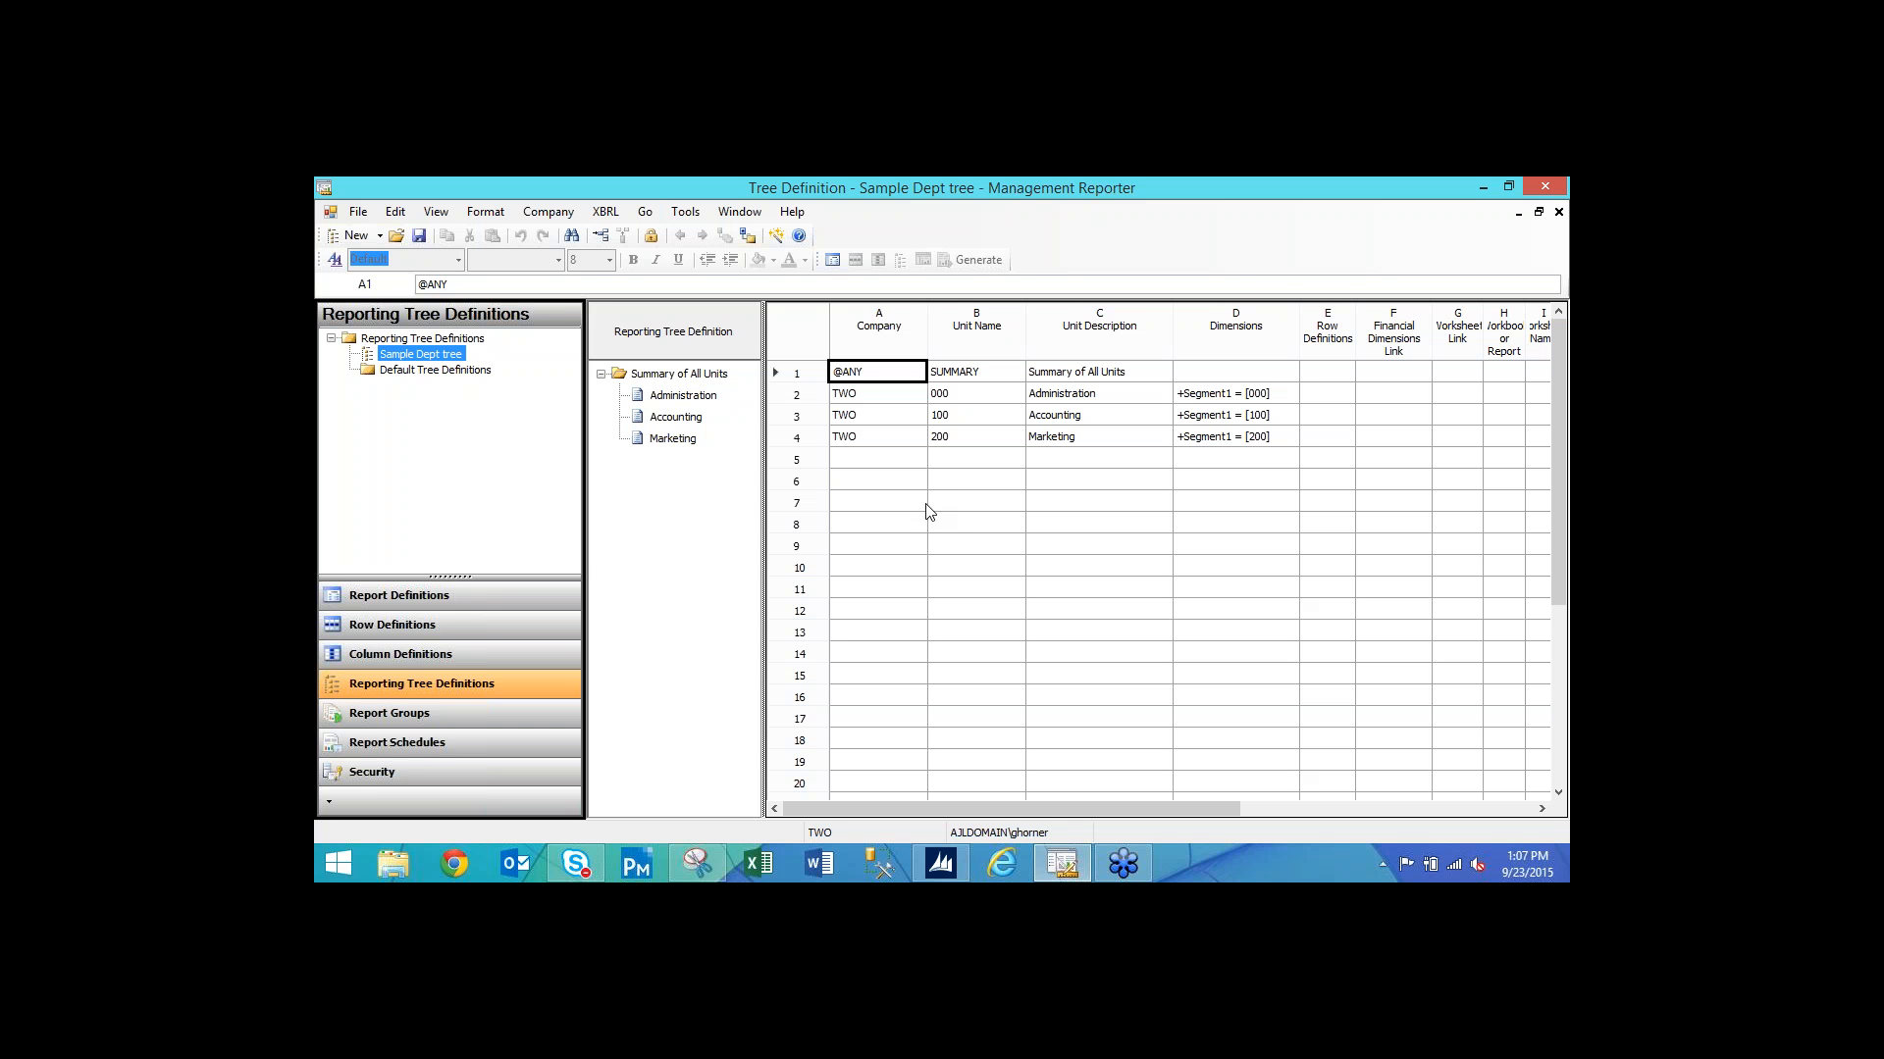
{"action": "left_click", "coordinate": [1557, 212]}
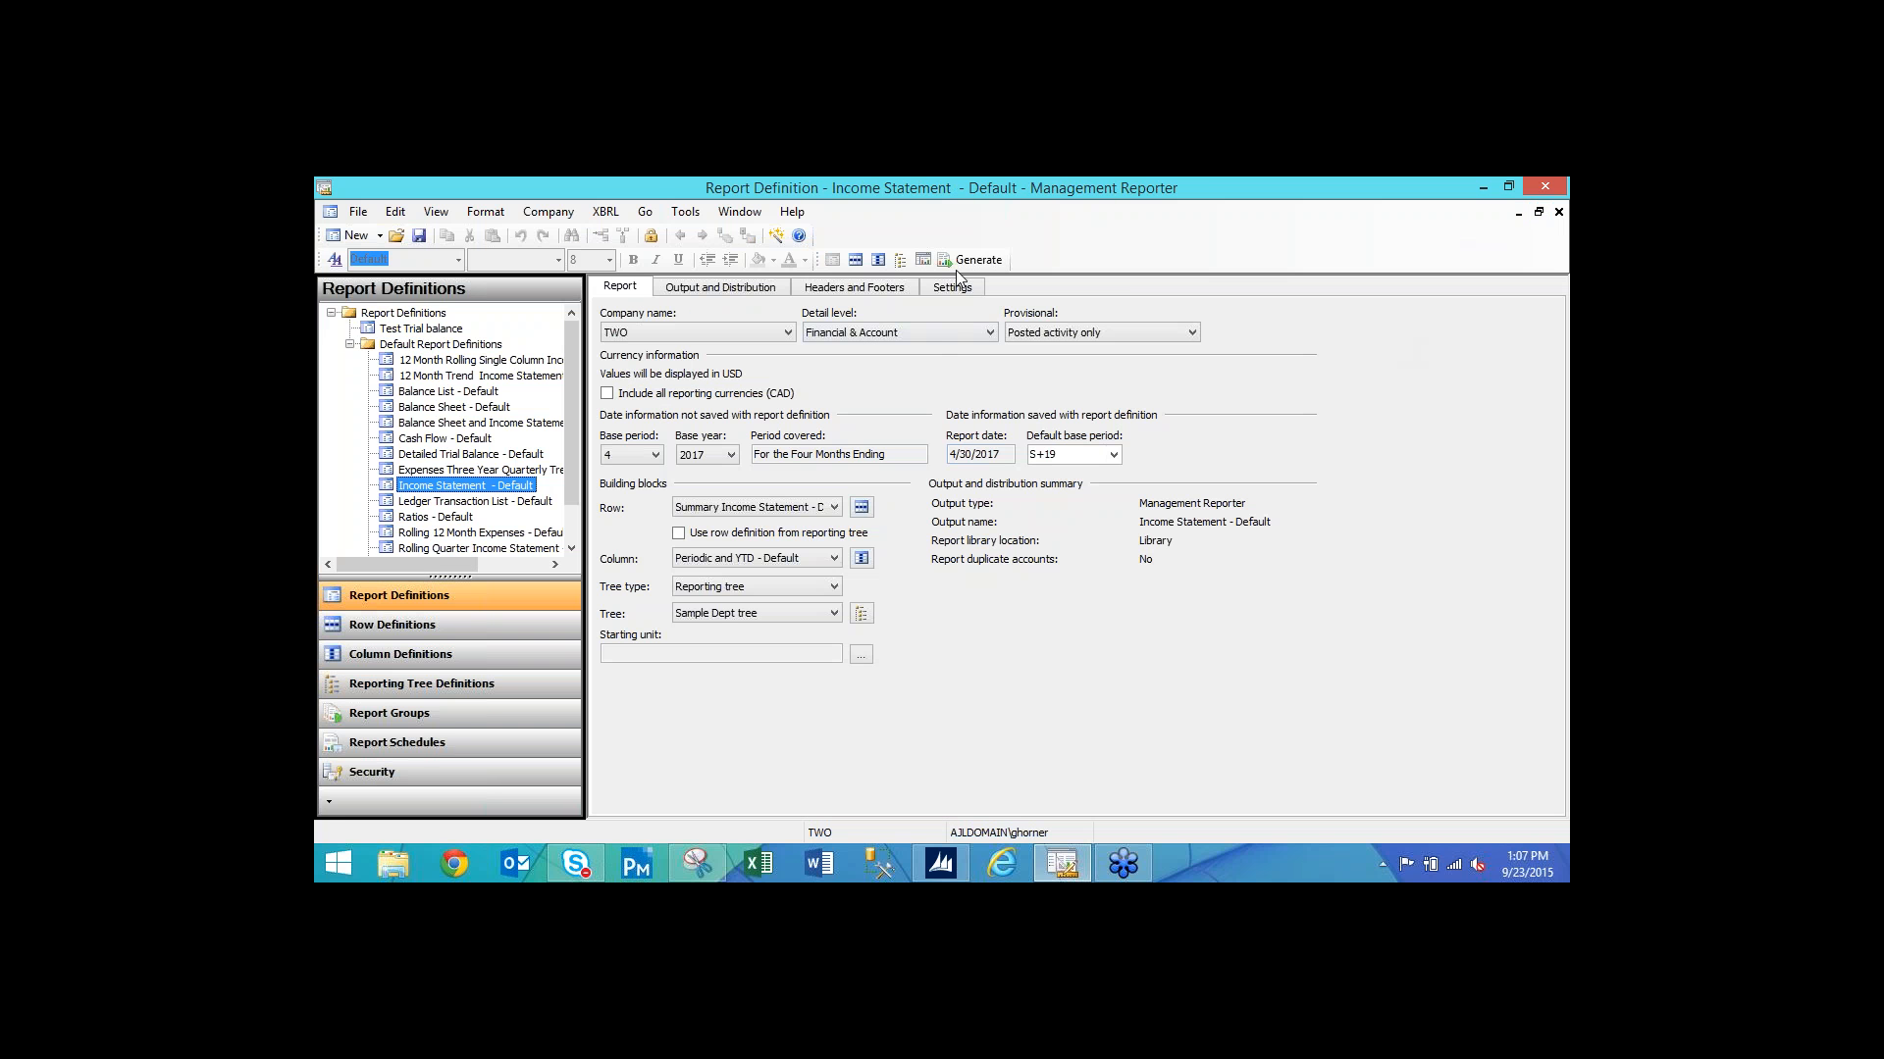
Generate the Income Statement - Default report in the Web Viewer and scroll through it.
{"action": "left_click", "coordinate": [925, 260]}
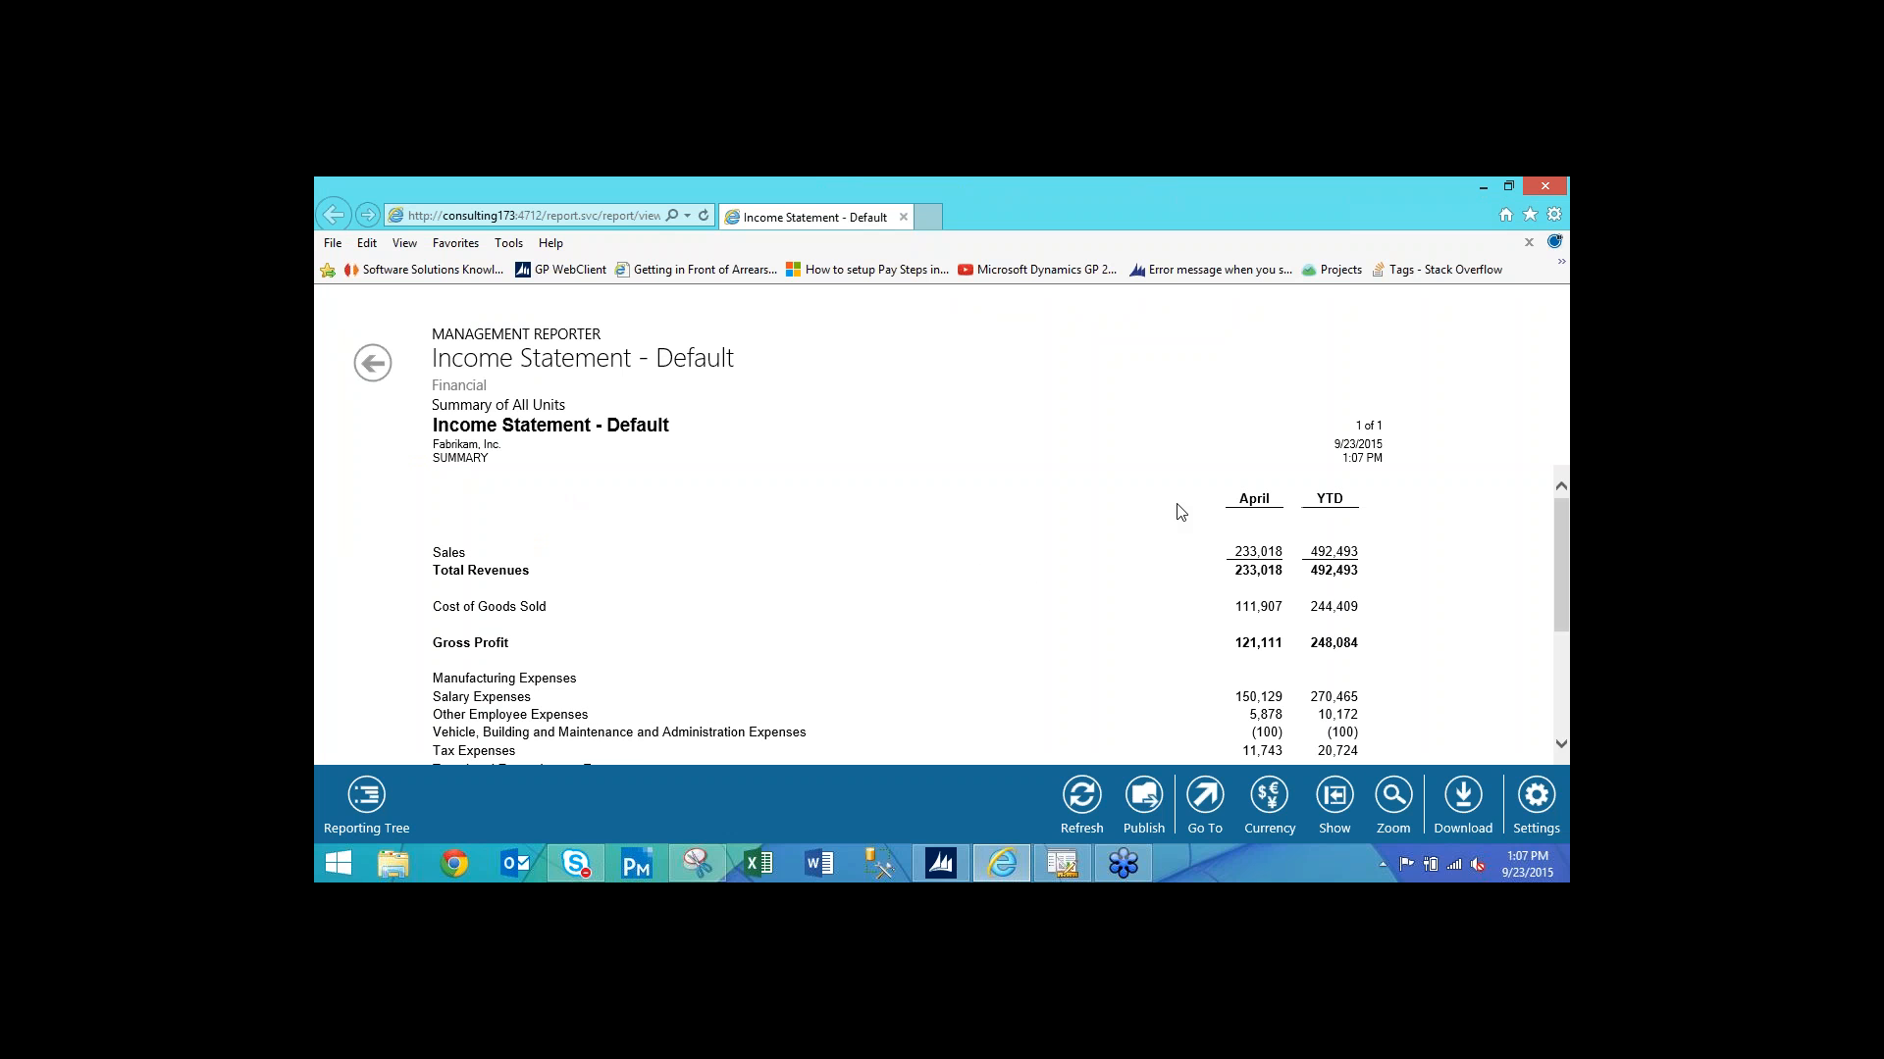
{"action": "scroll", "coordinate": [976, 612], "scroll_direction": "down", "scroll_amount": 5}
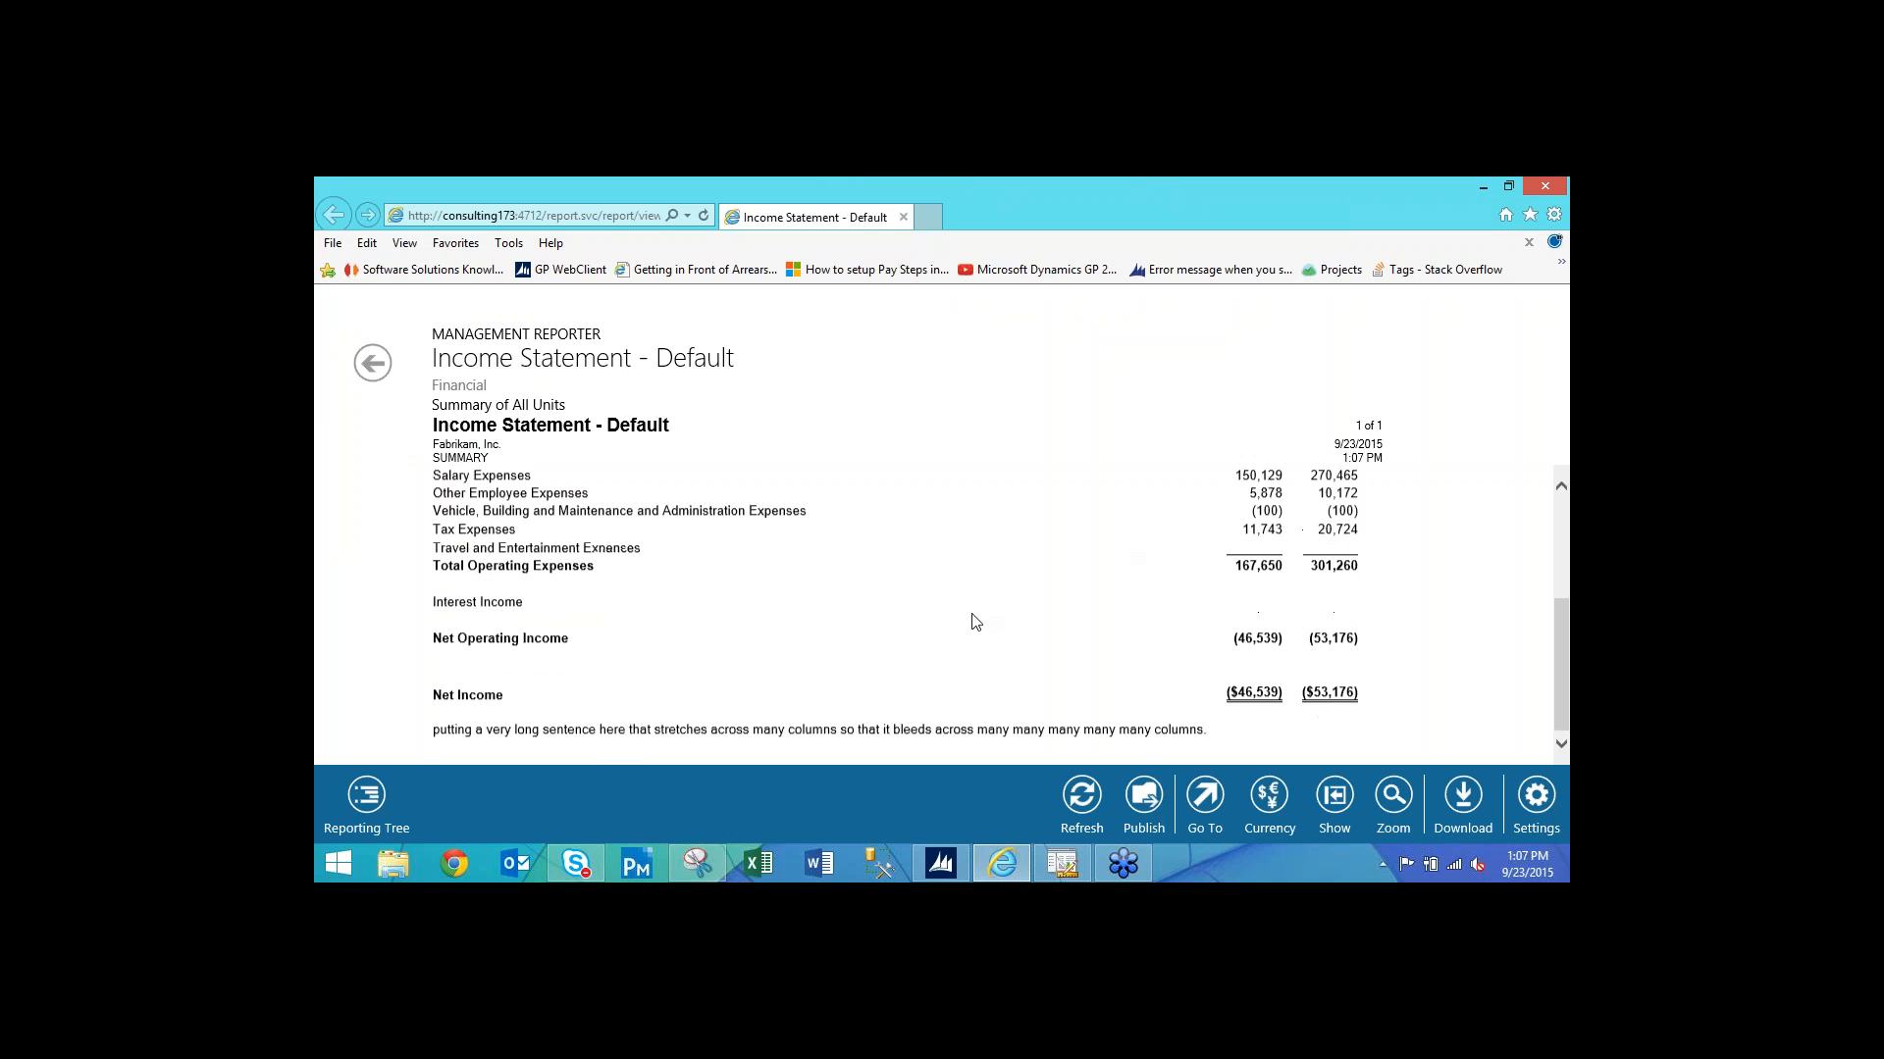
{"action": "scroll", "coordinate": [973, 618], "scroll_direction": "up", "scroll_amount": 5}
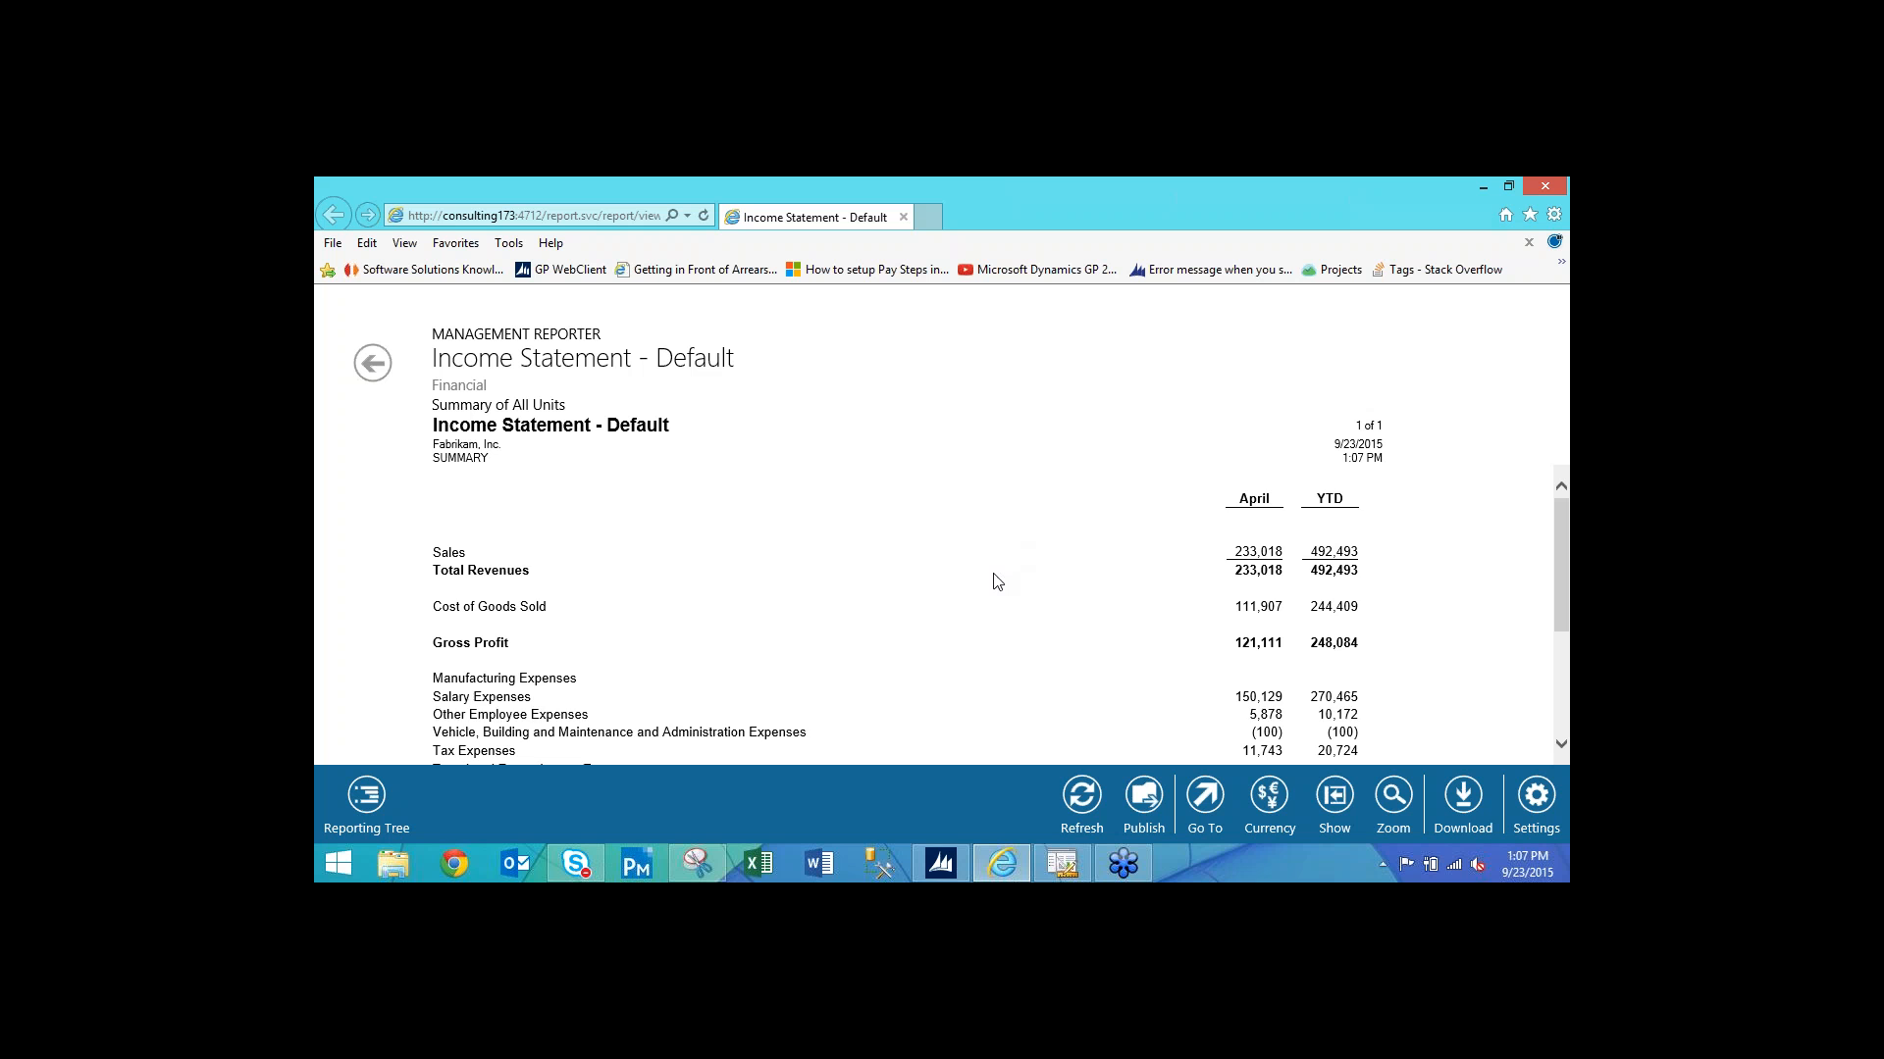
{"action": "scroll", "coordinate": [992, 579], "scroll_direction": "down", "scroll_amount": 2}
{"action": "scroll", "coordinate": [992, 572], "scroll_direction": "up", "scroll_amount": 2}
{"action": "scroll", "coordinate": [970, 586], "scroll_direction": "down", "scroll_amount": 2}
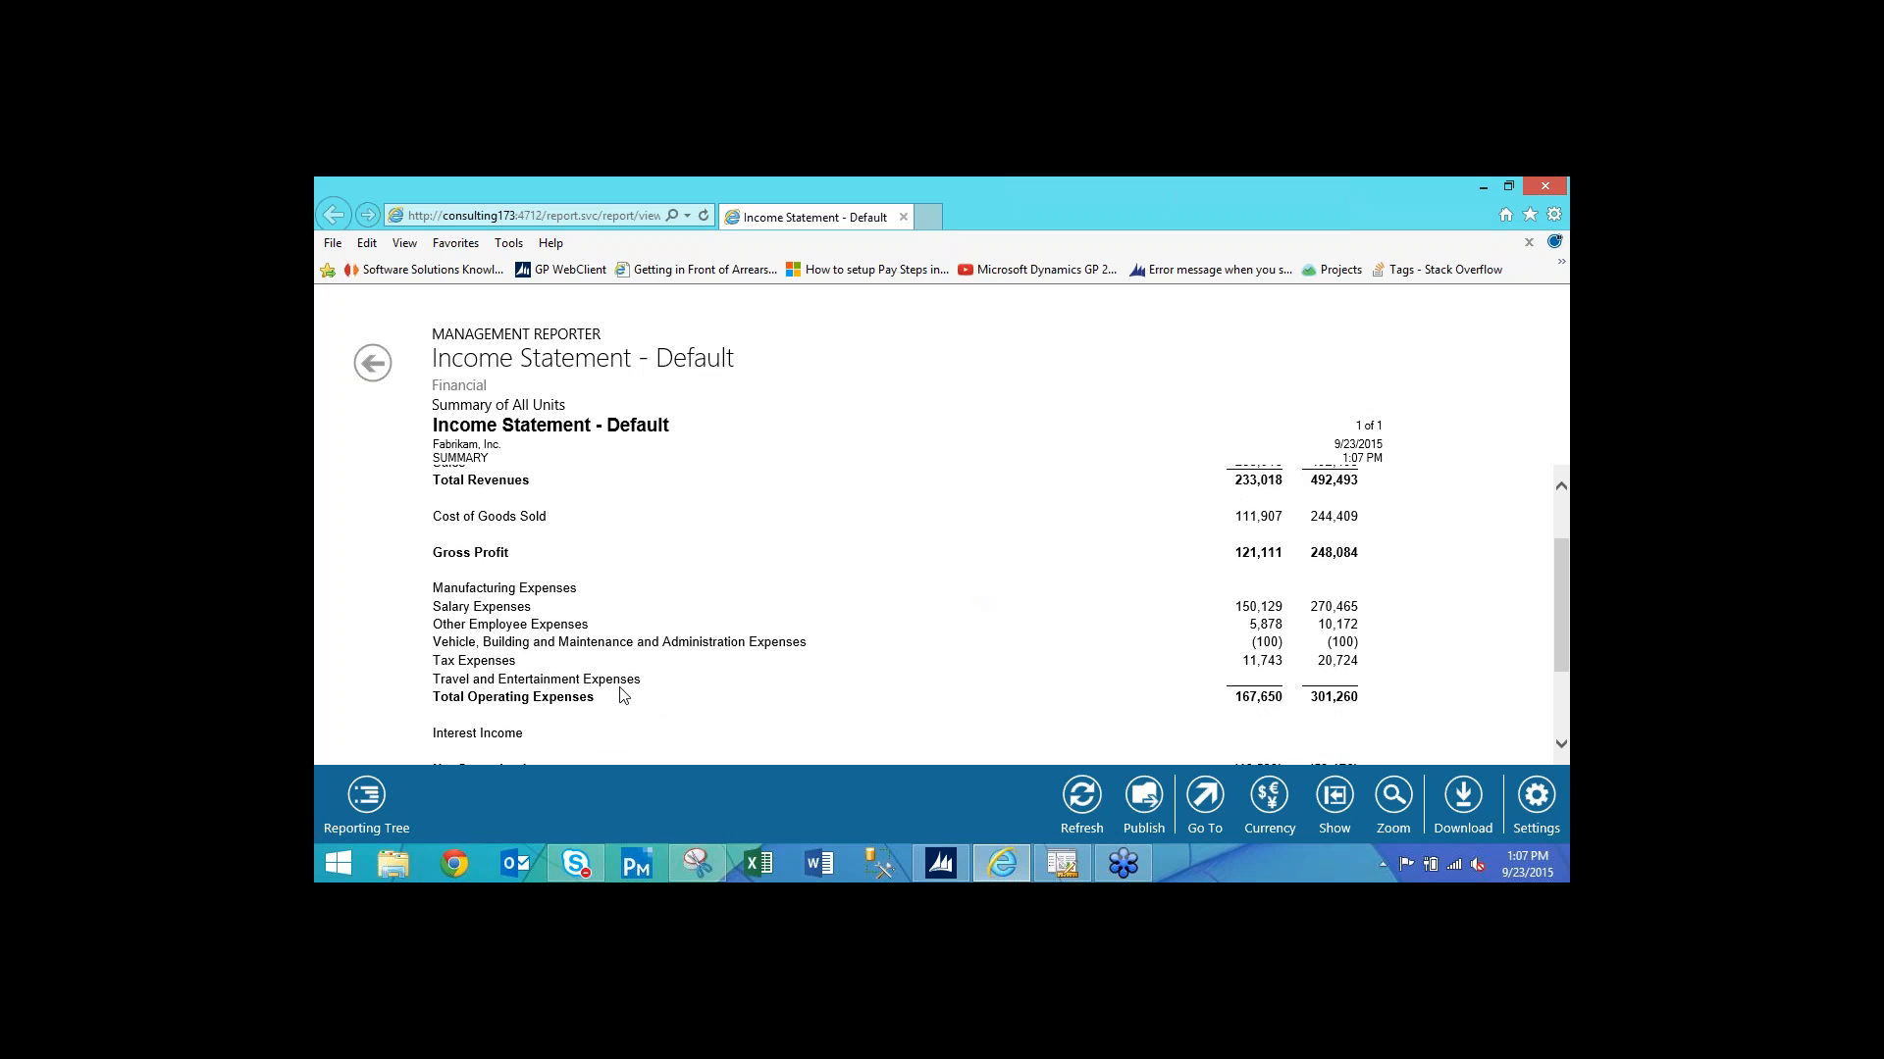
{"action": "scroll", "coordinate": [703, 659], "scroll_direction": "up", "scroll_amount": 2}
{"action": "scroll", "coordinate": [707, 660], "scroll_direction": "down", "scroll_amount": 1}
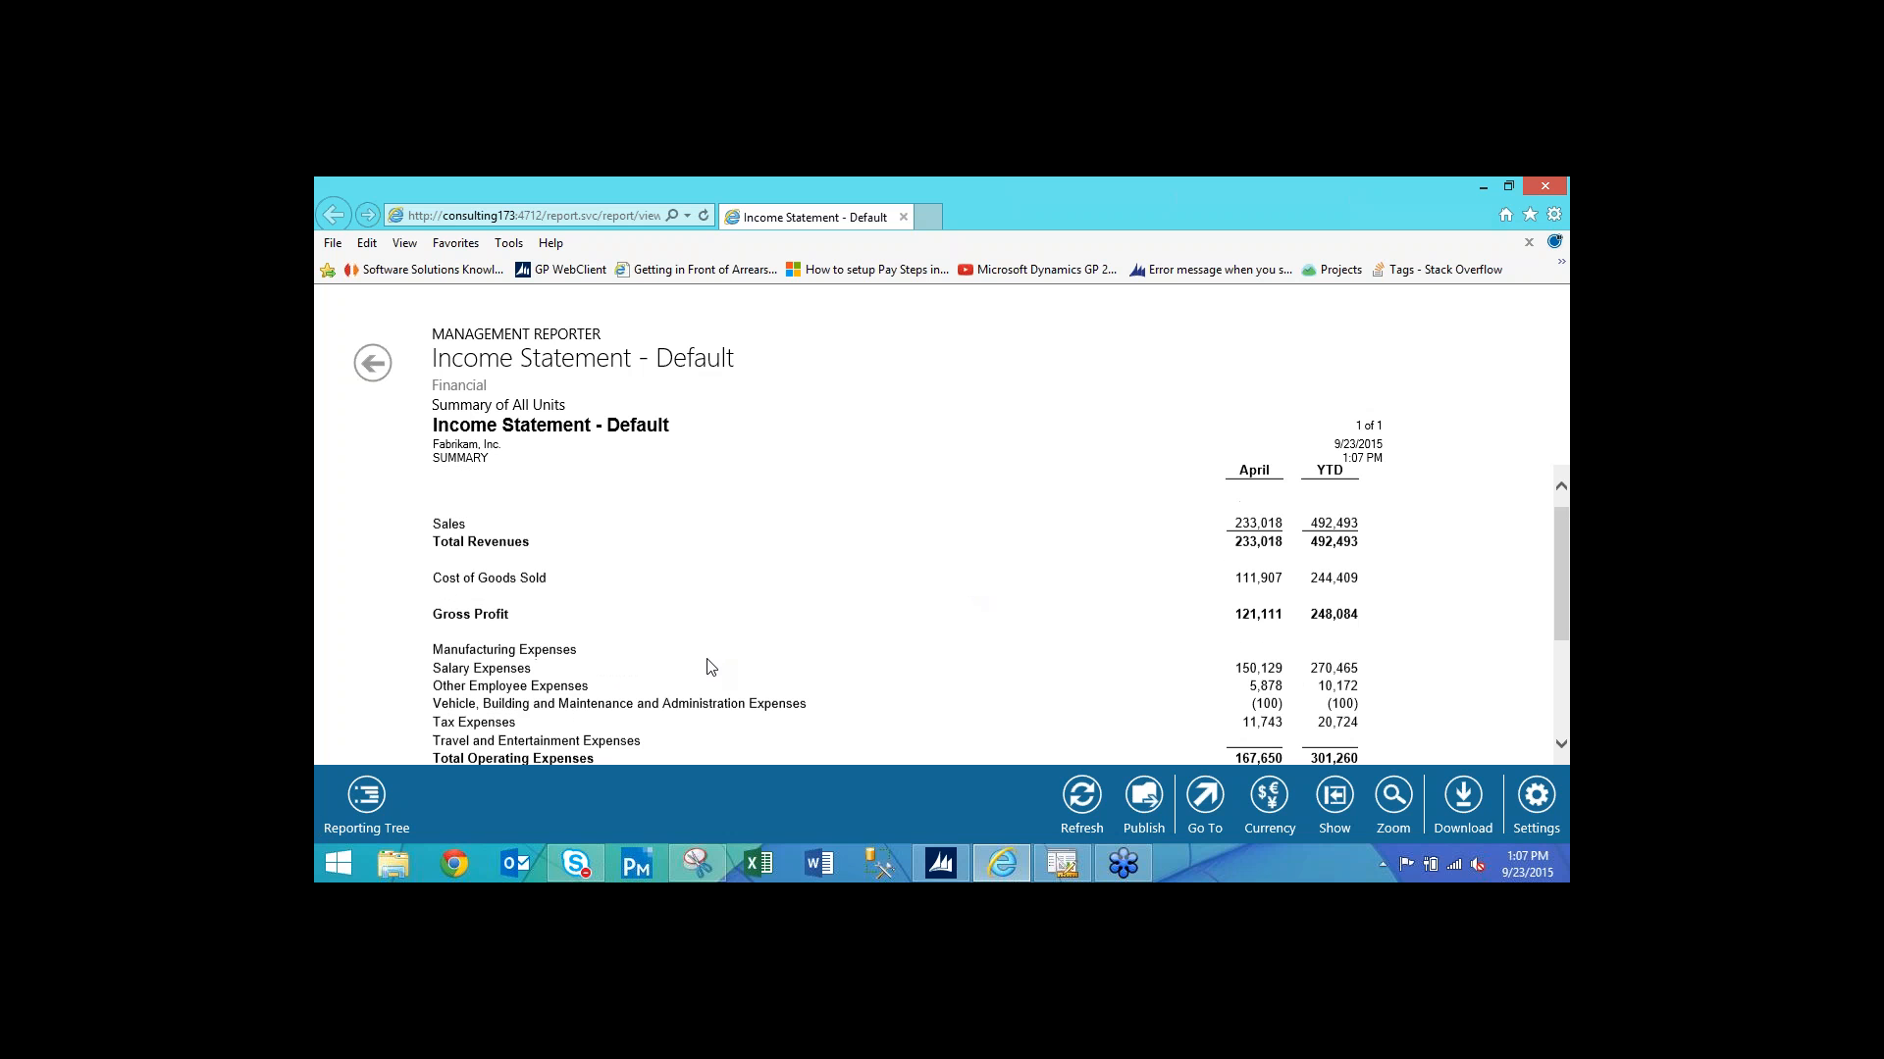
View the report for the Administration and Accounting reporting units, then close the viewer.
{"action": "left_click", "coordinate": [366, 796]}
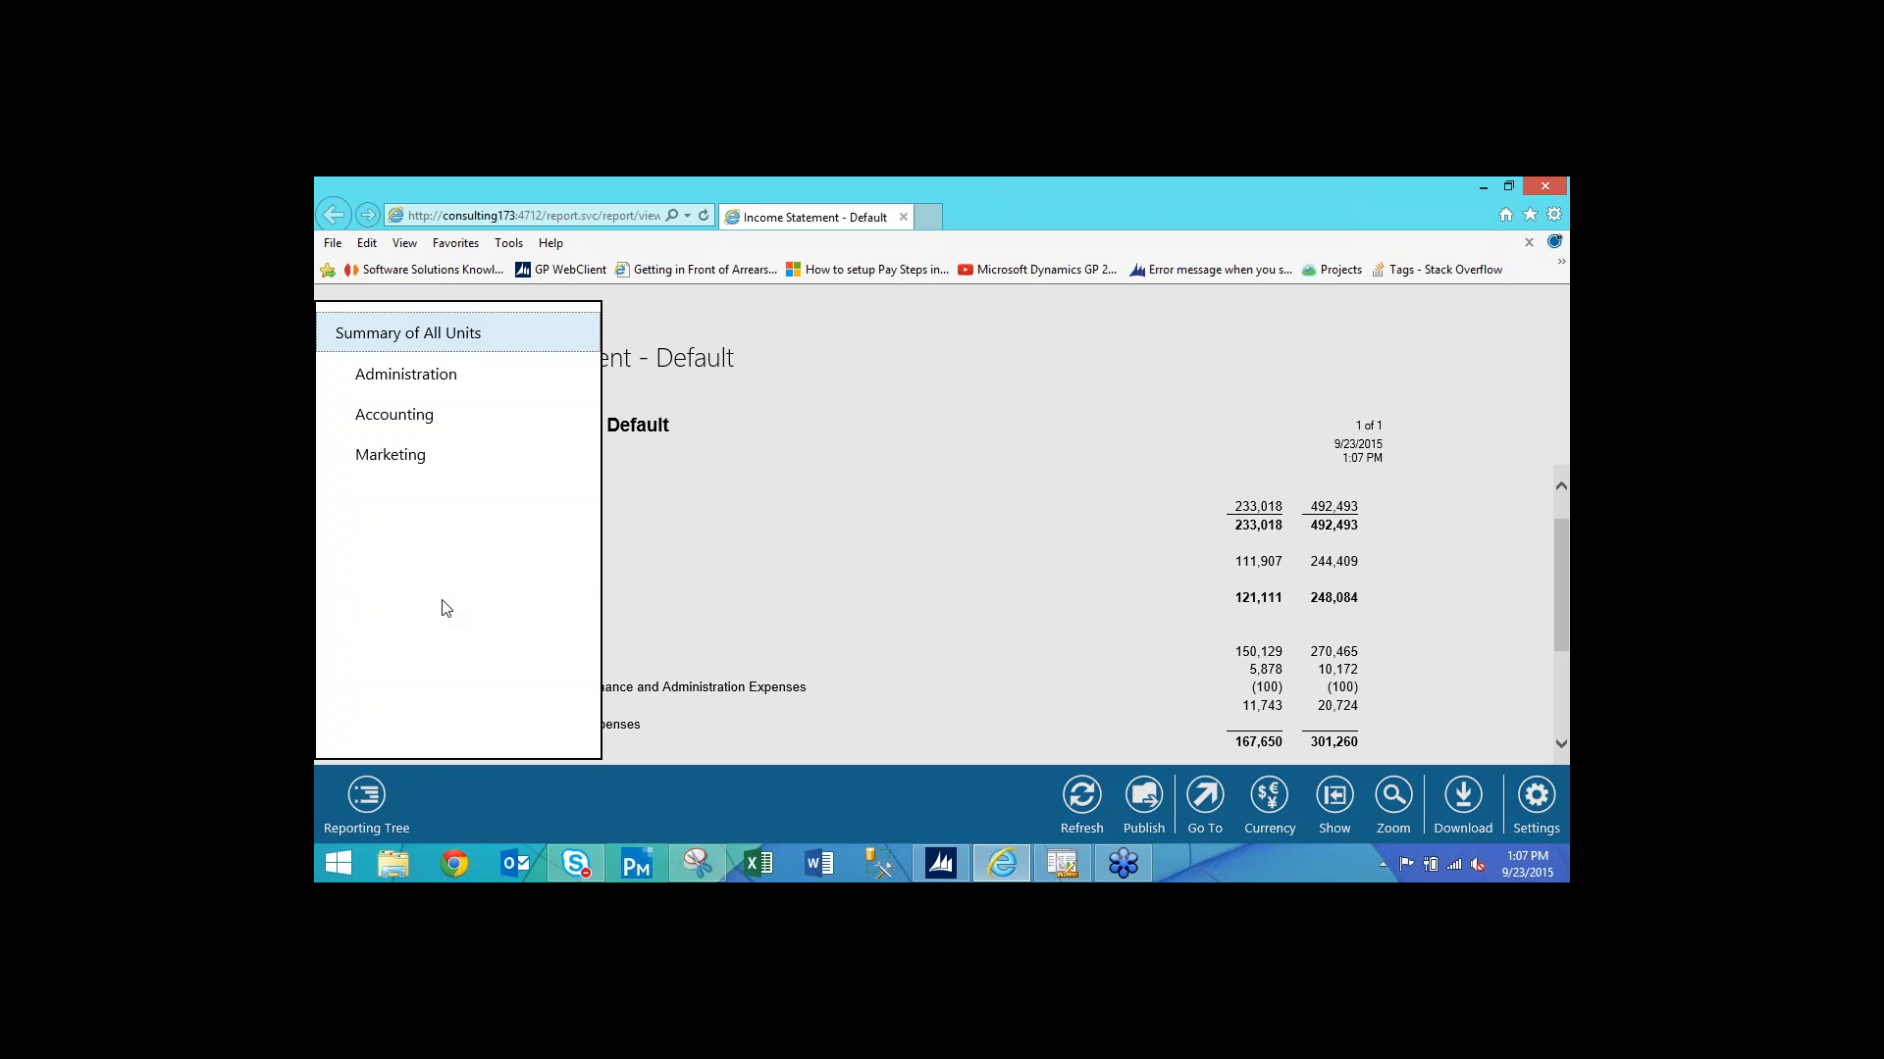
{"action": "left_click", "coordinate": [411, 385]}
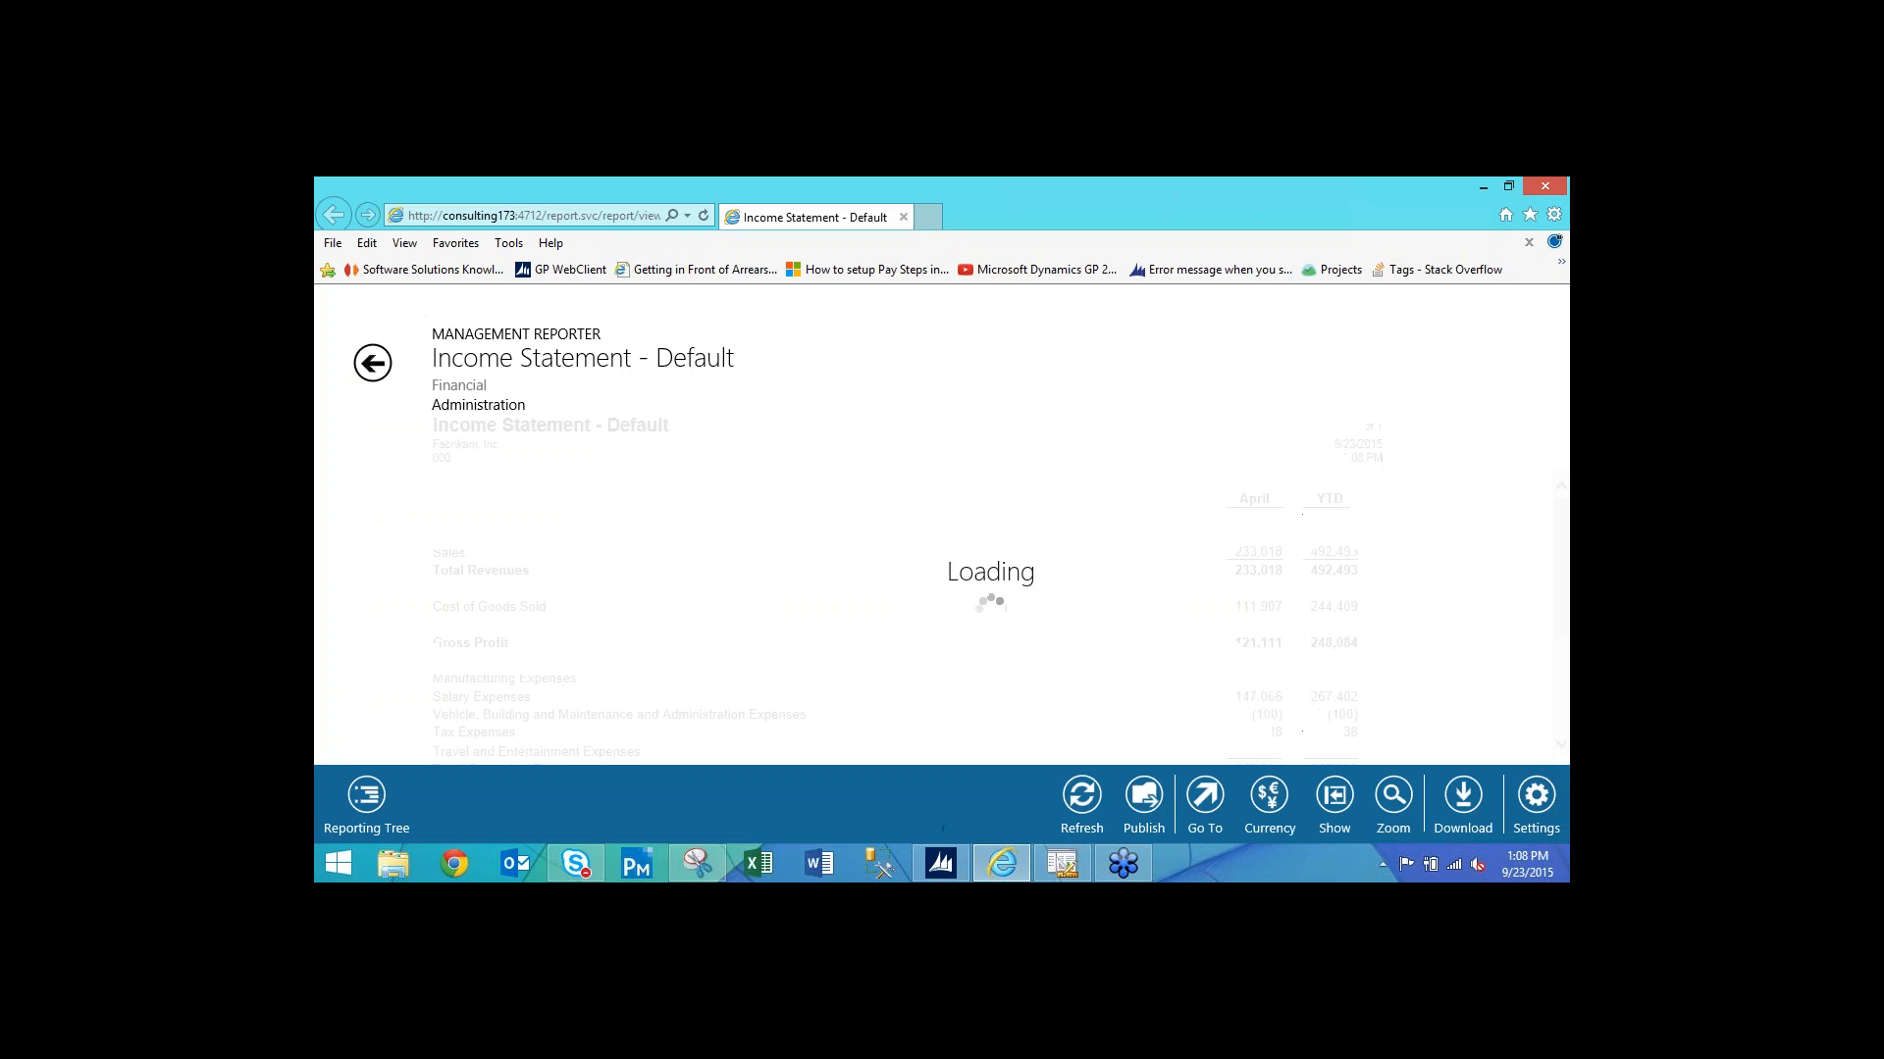
{"action": "left_click", "coordinate": [373, 363]}
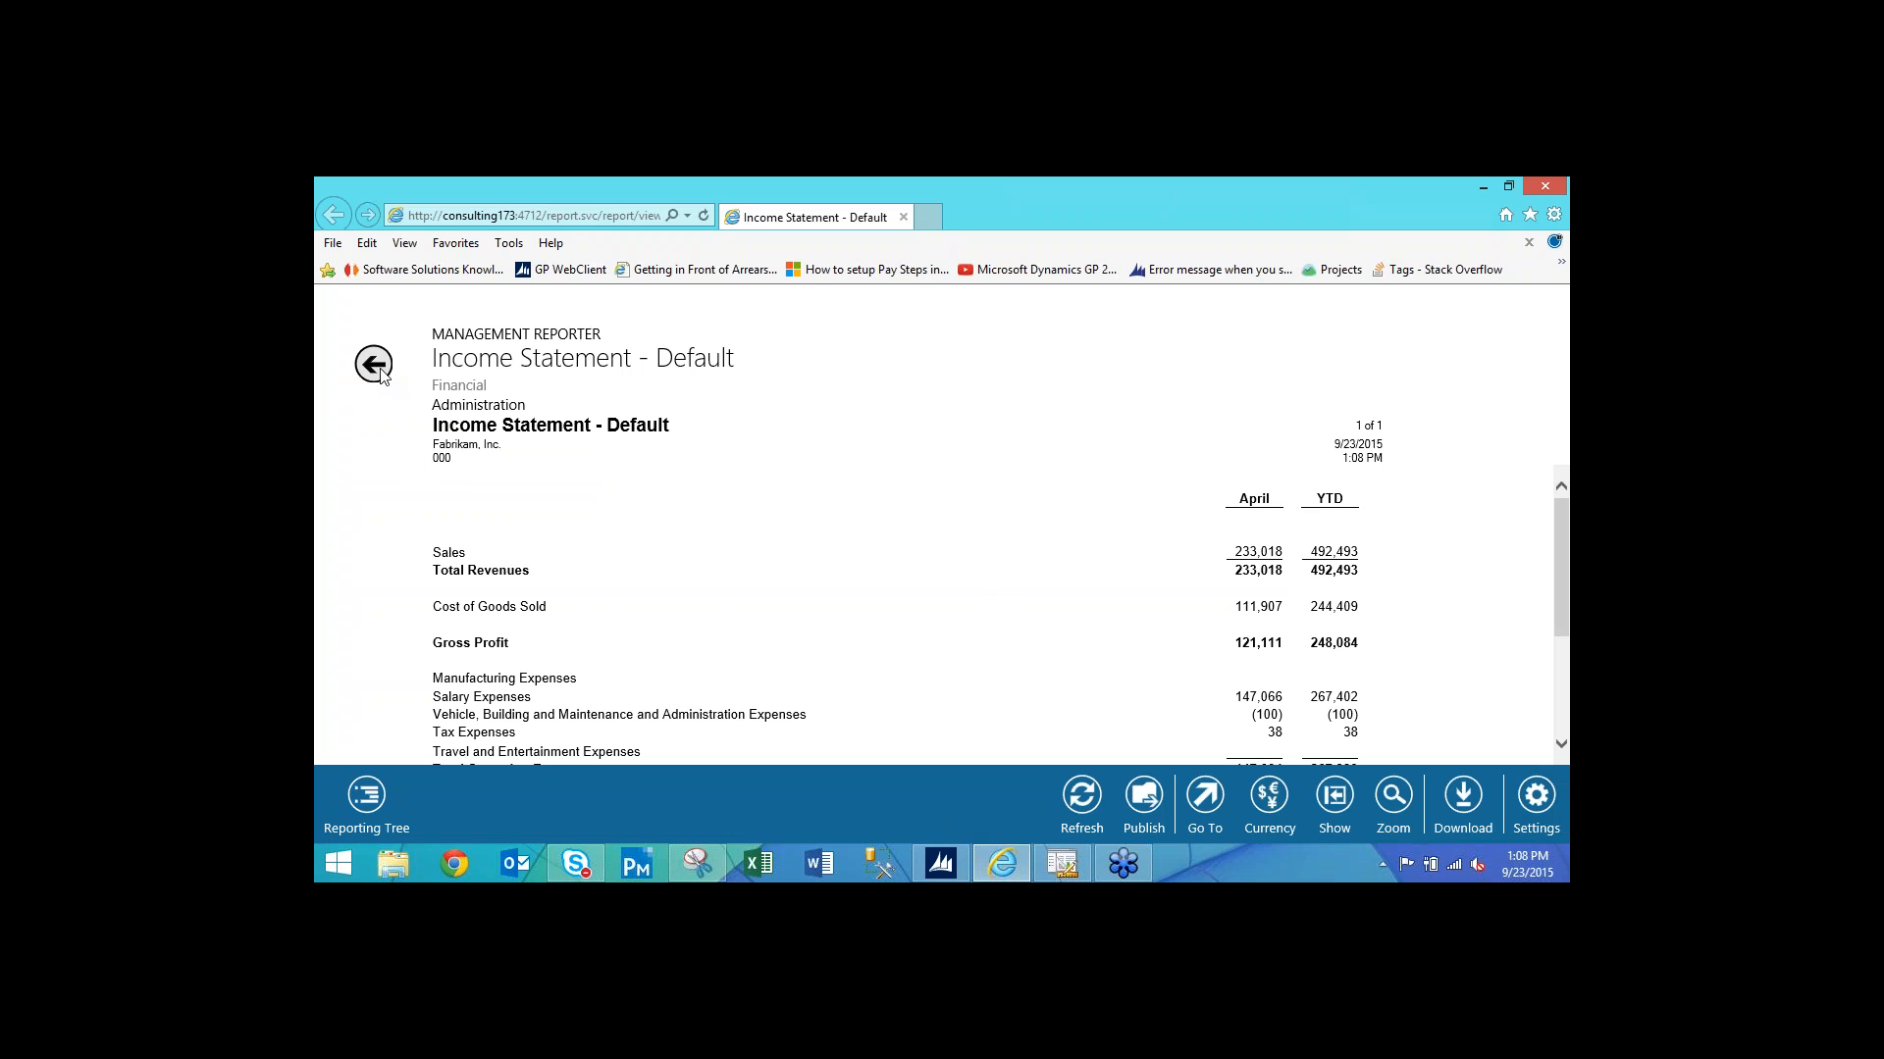
{"action": "left_click", "coordinate": [365, 793]}
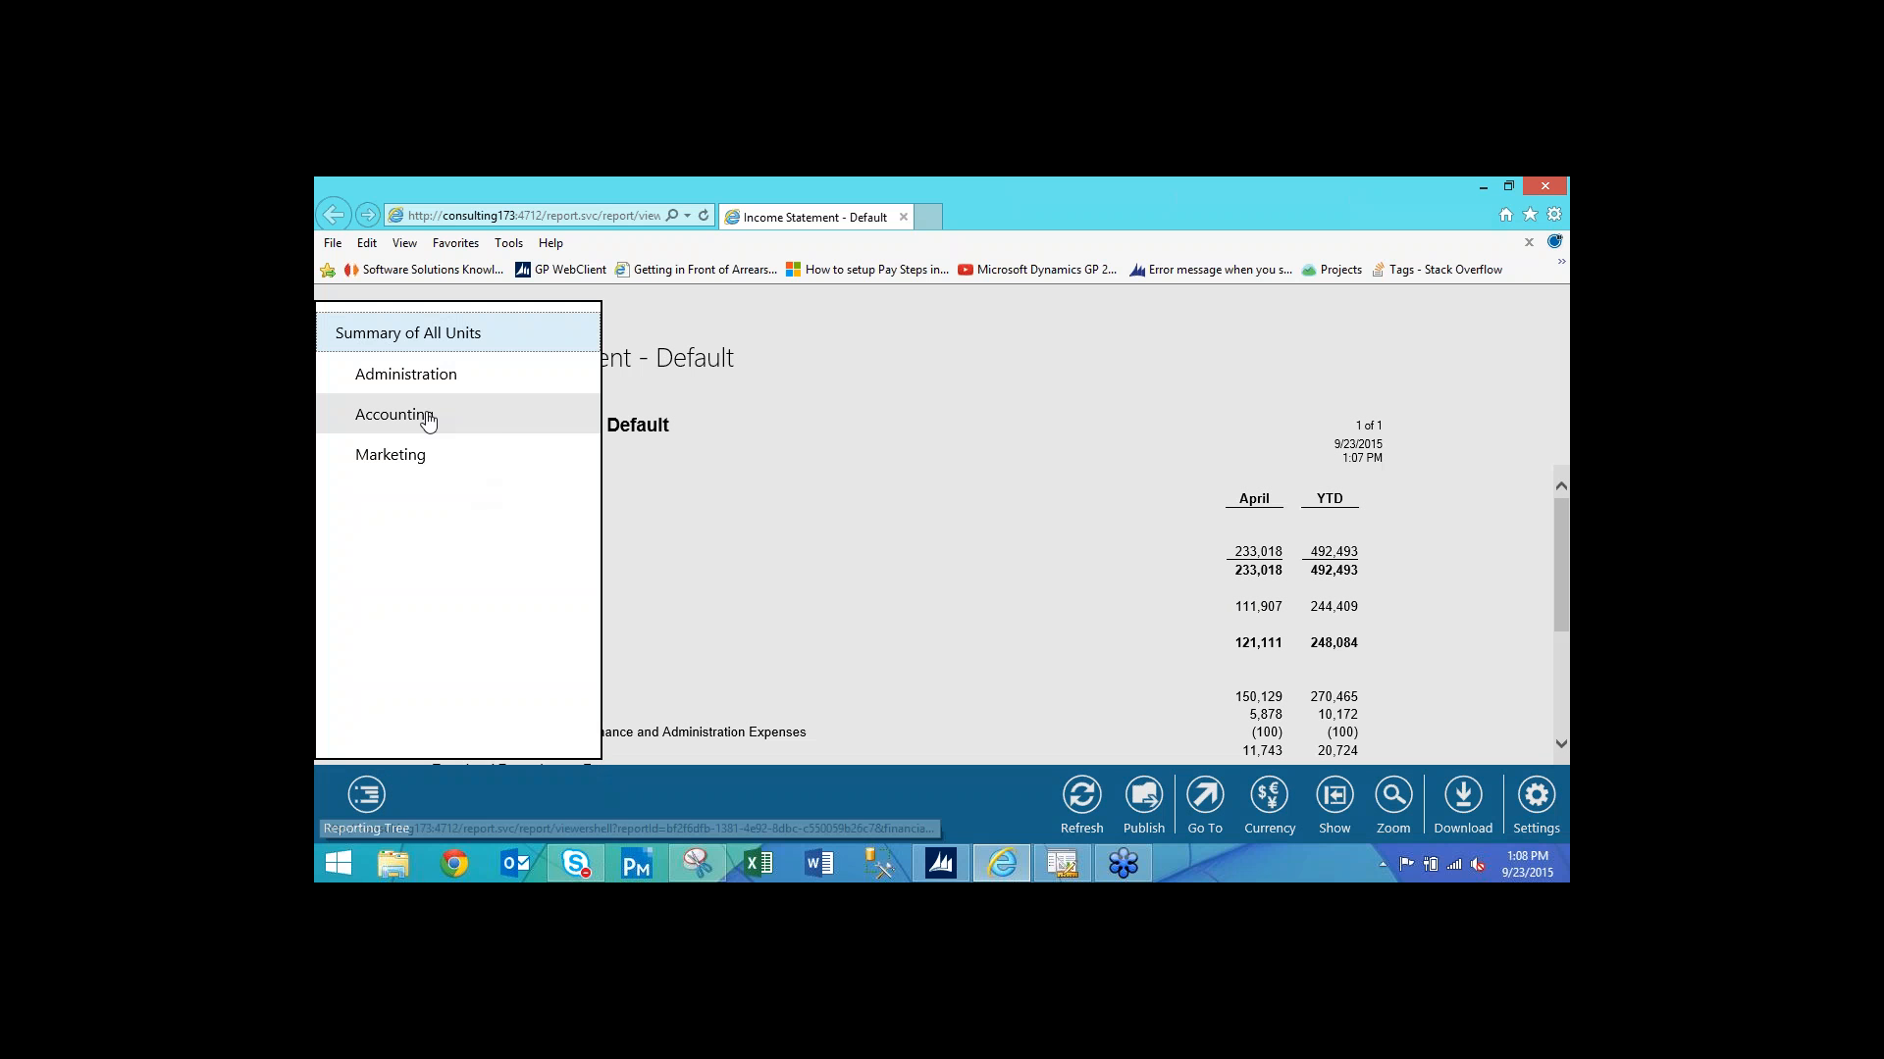
{"action": "left_click", "coordinate": [417, 417]}
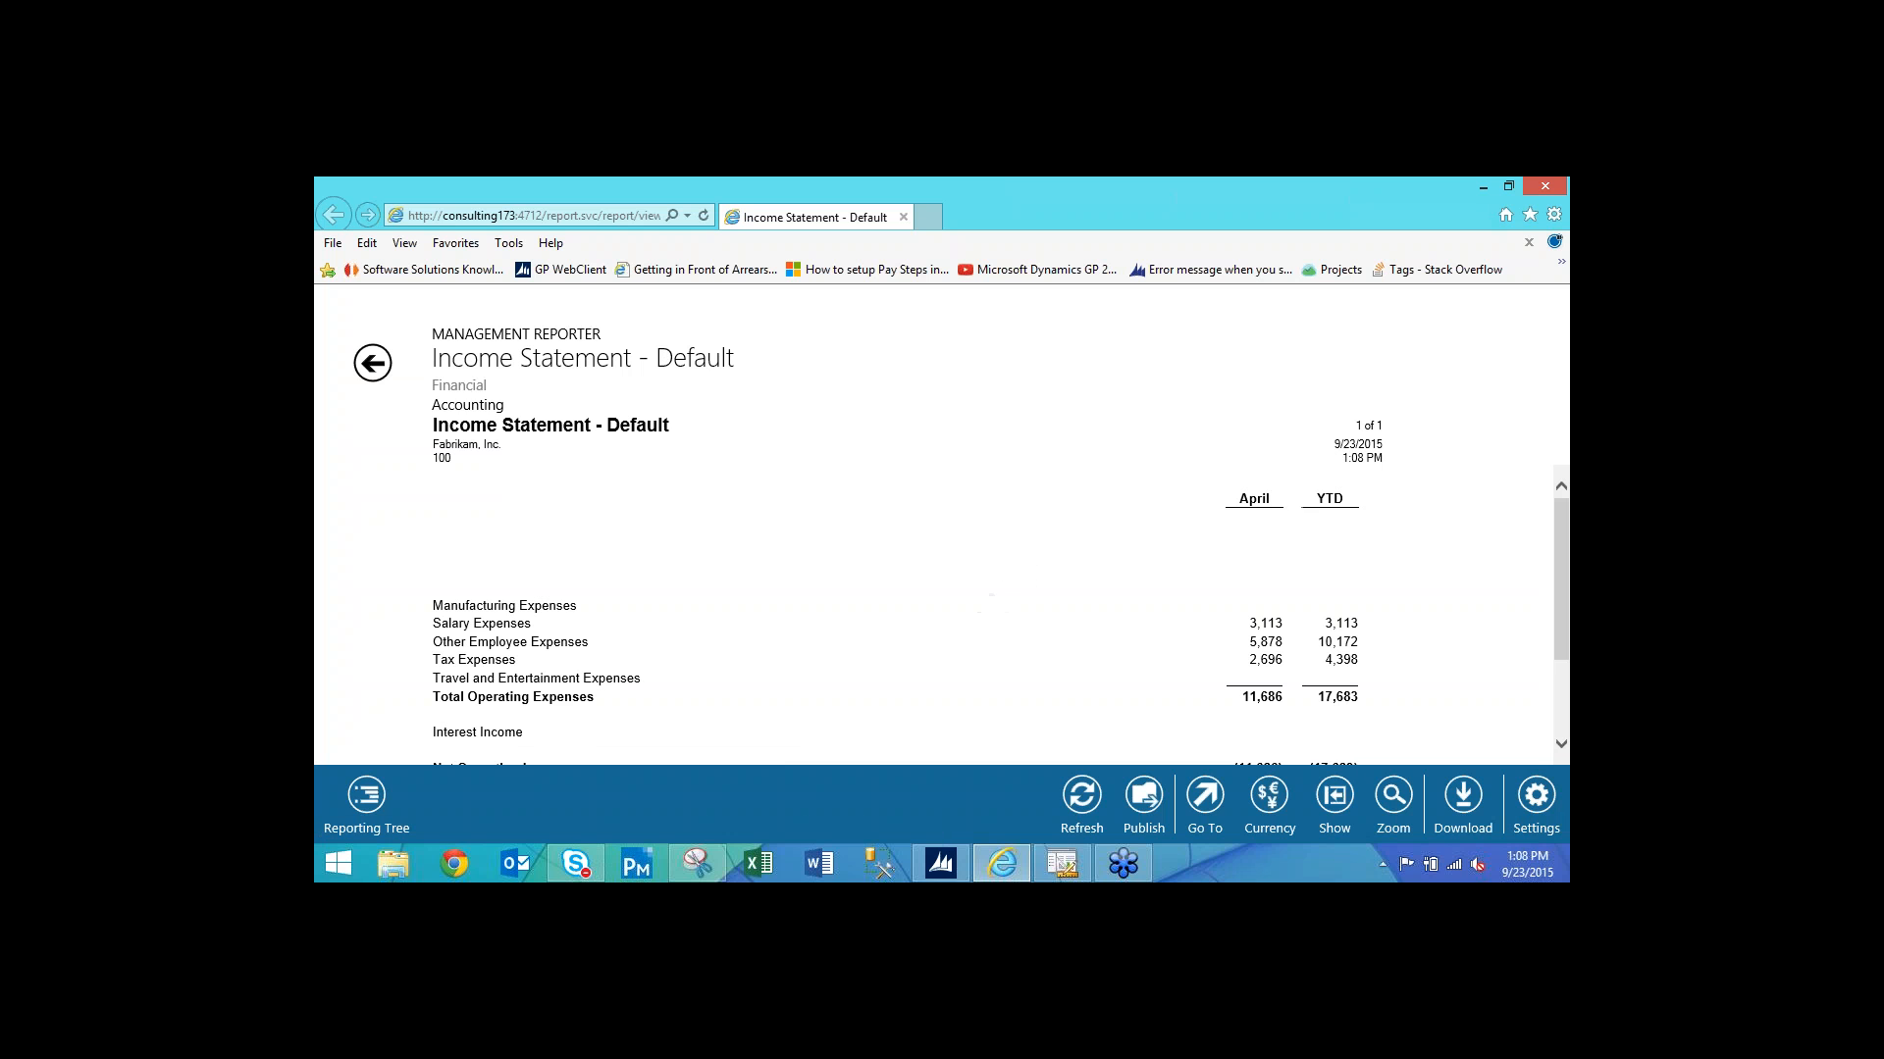
{"action": "left_click", "coordinate": [1548, 195]}
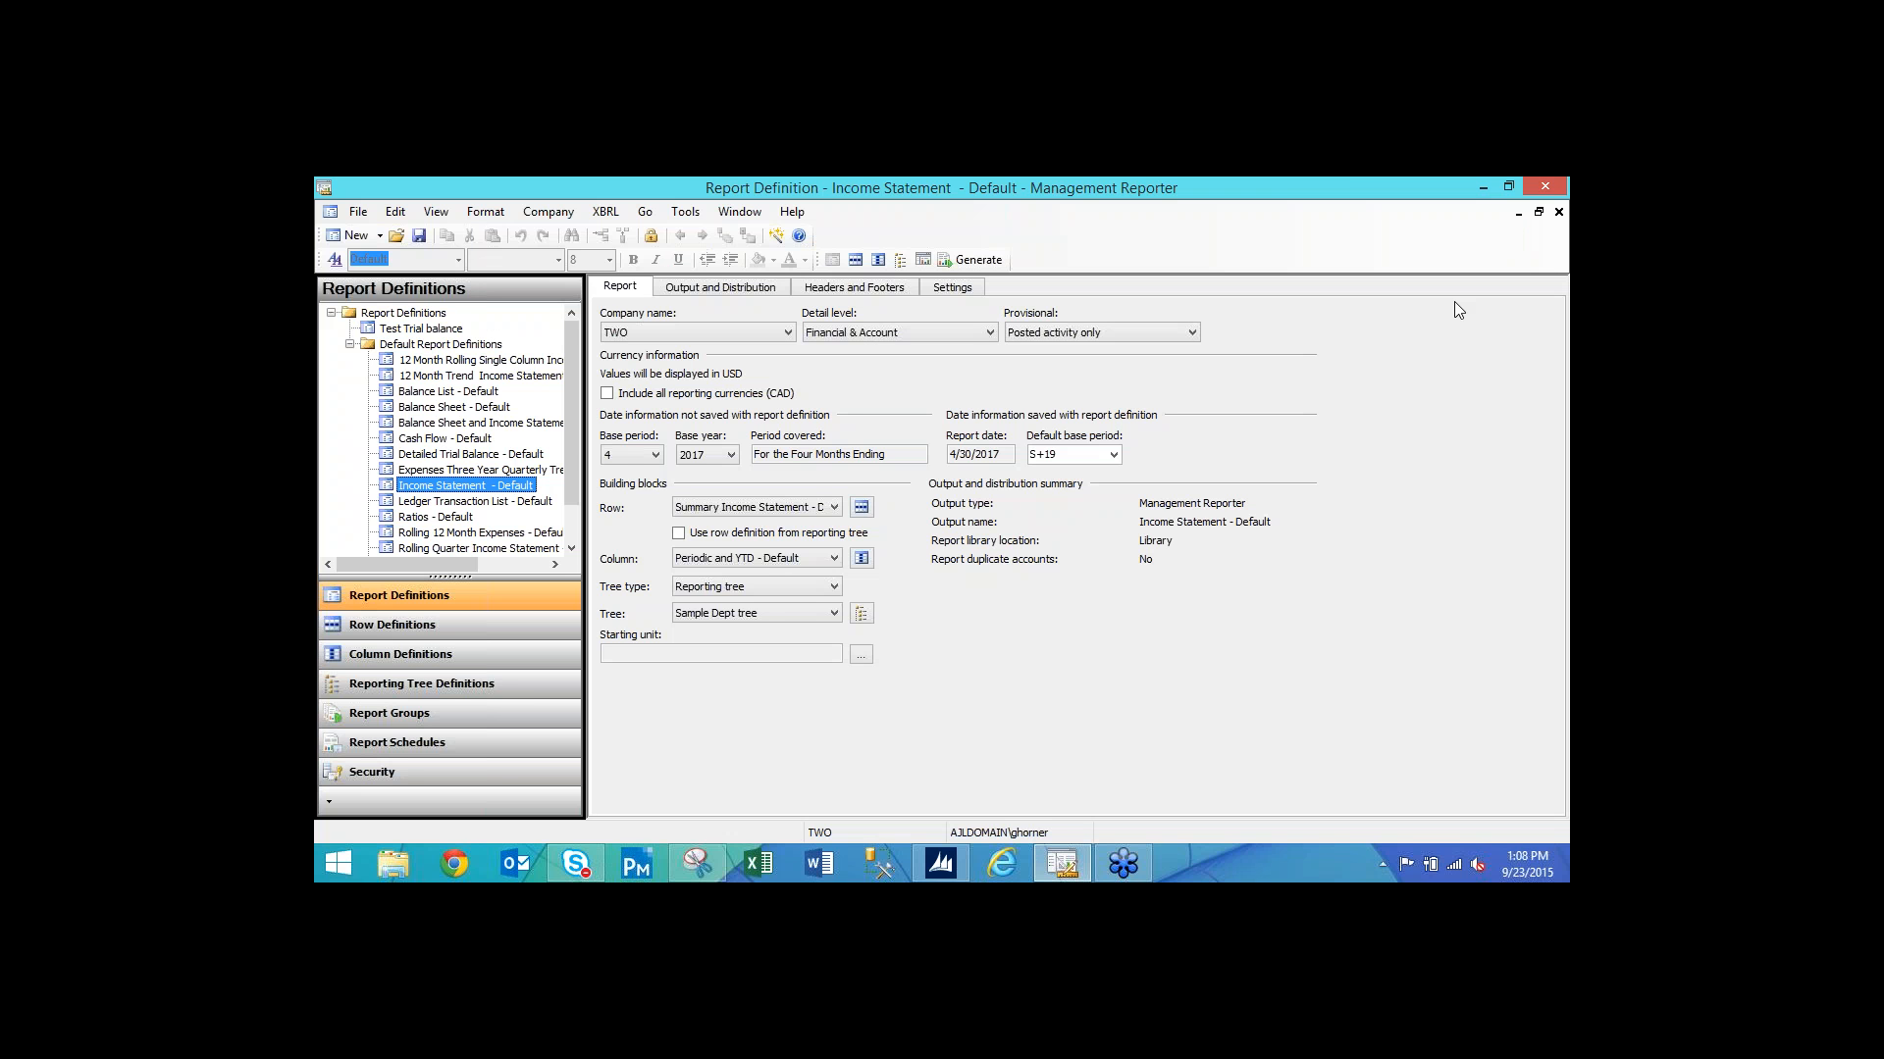
Reopen the Sample Dept tree and select the Summary of All Units' Unit Security cell.
{"action": "left_click", "coordinate": [863, 615]}
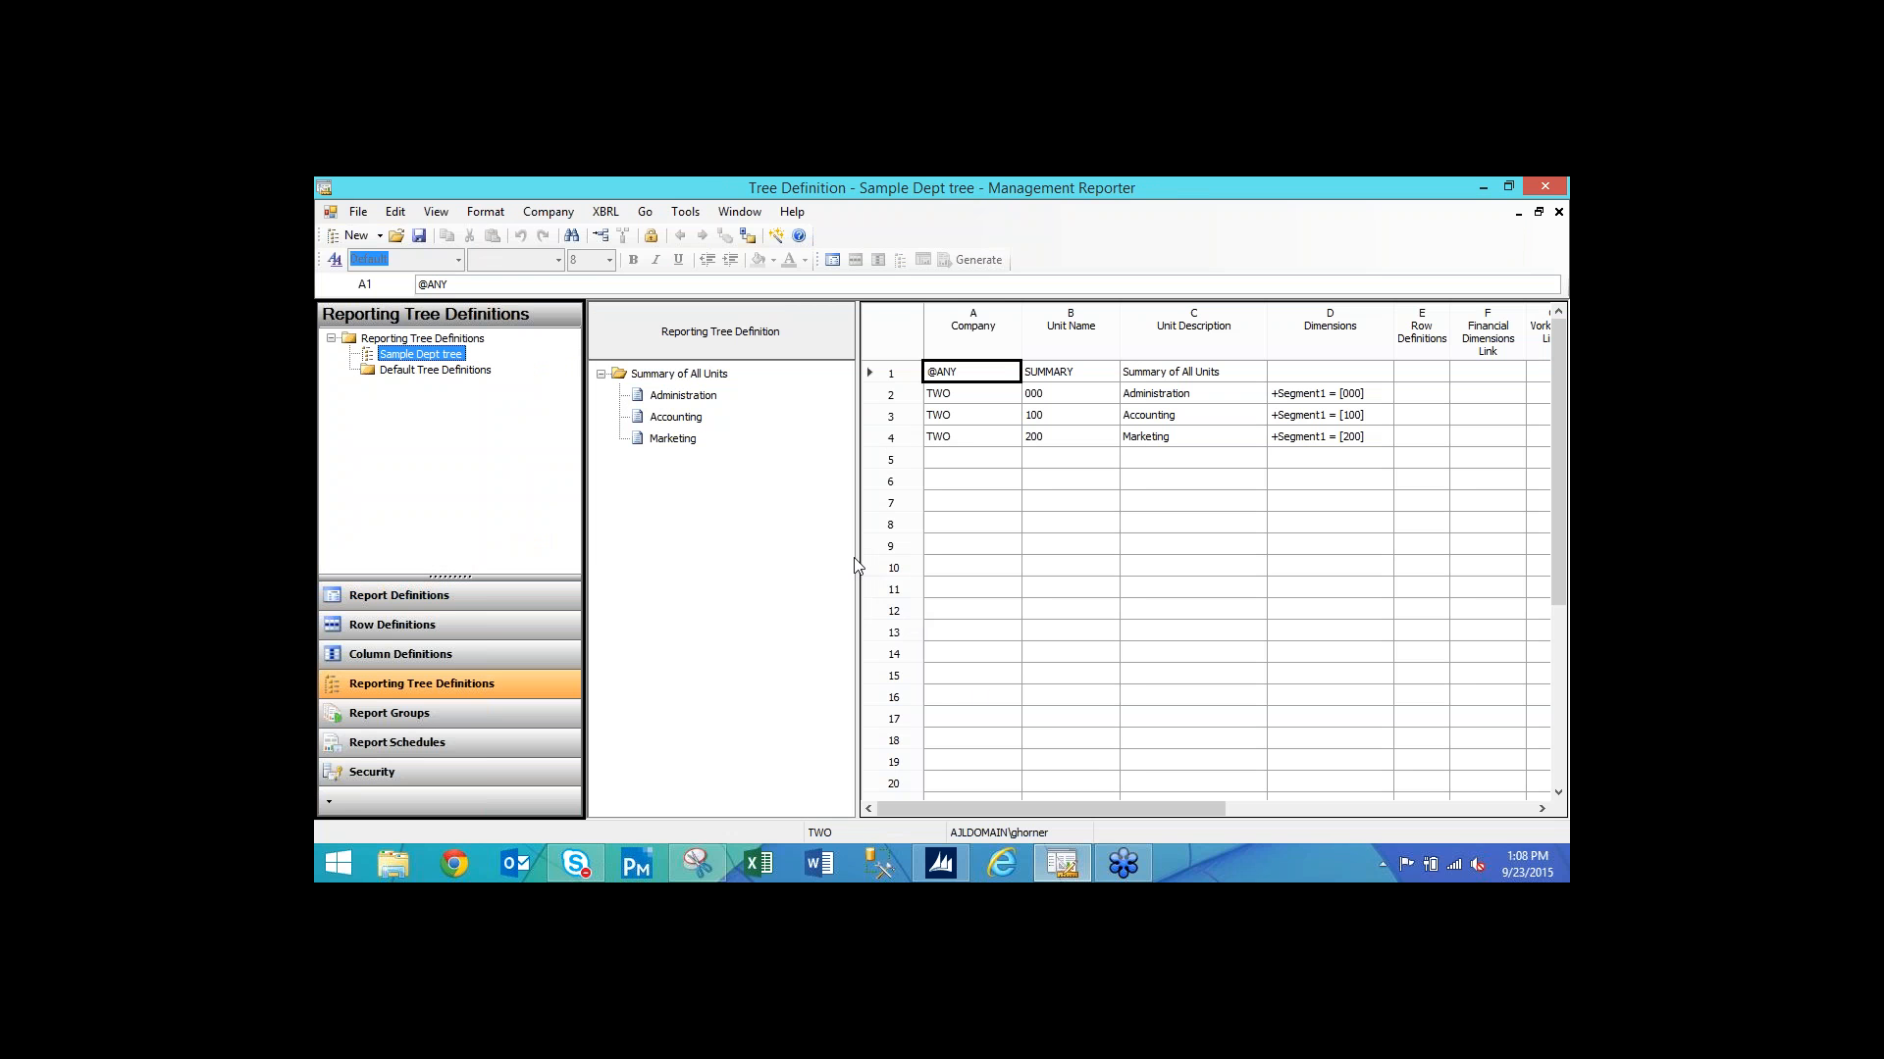
{"action": "left_click_drag", "start_coordinate": [855, 566], "coordinate": [746, 566]}
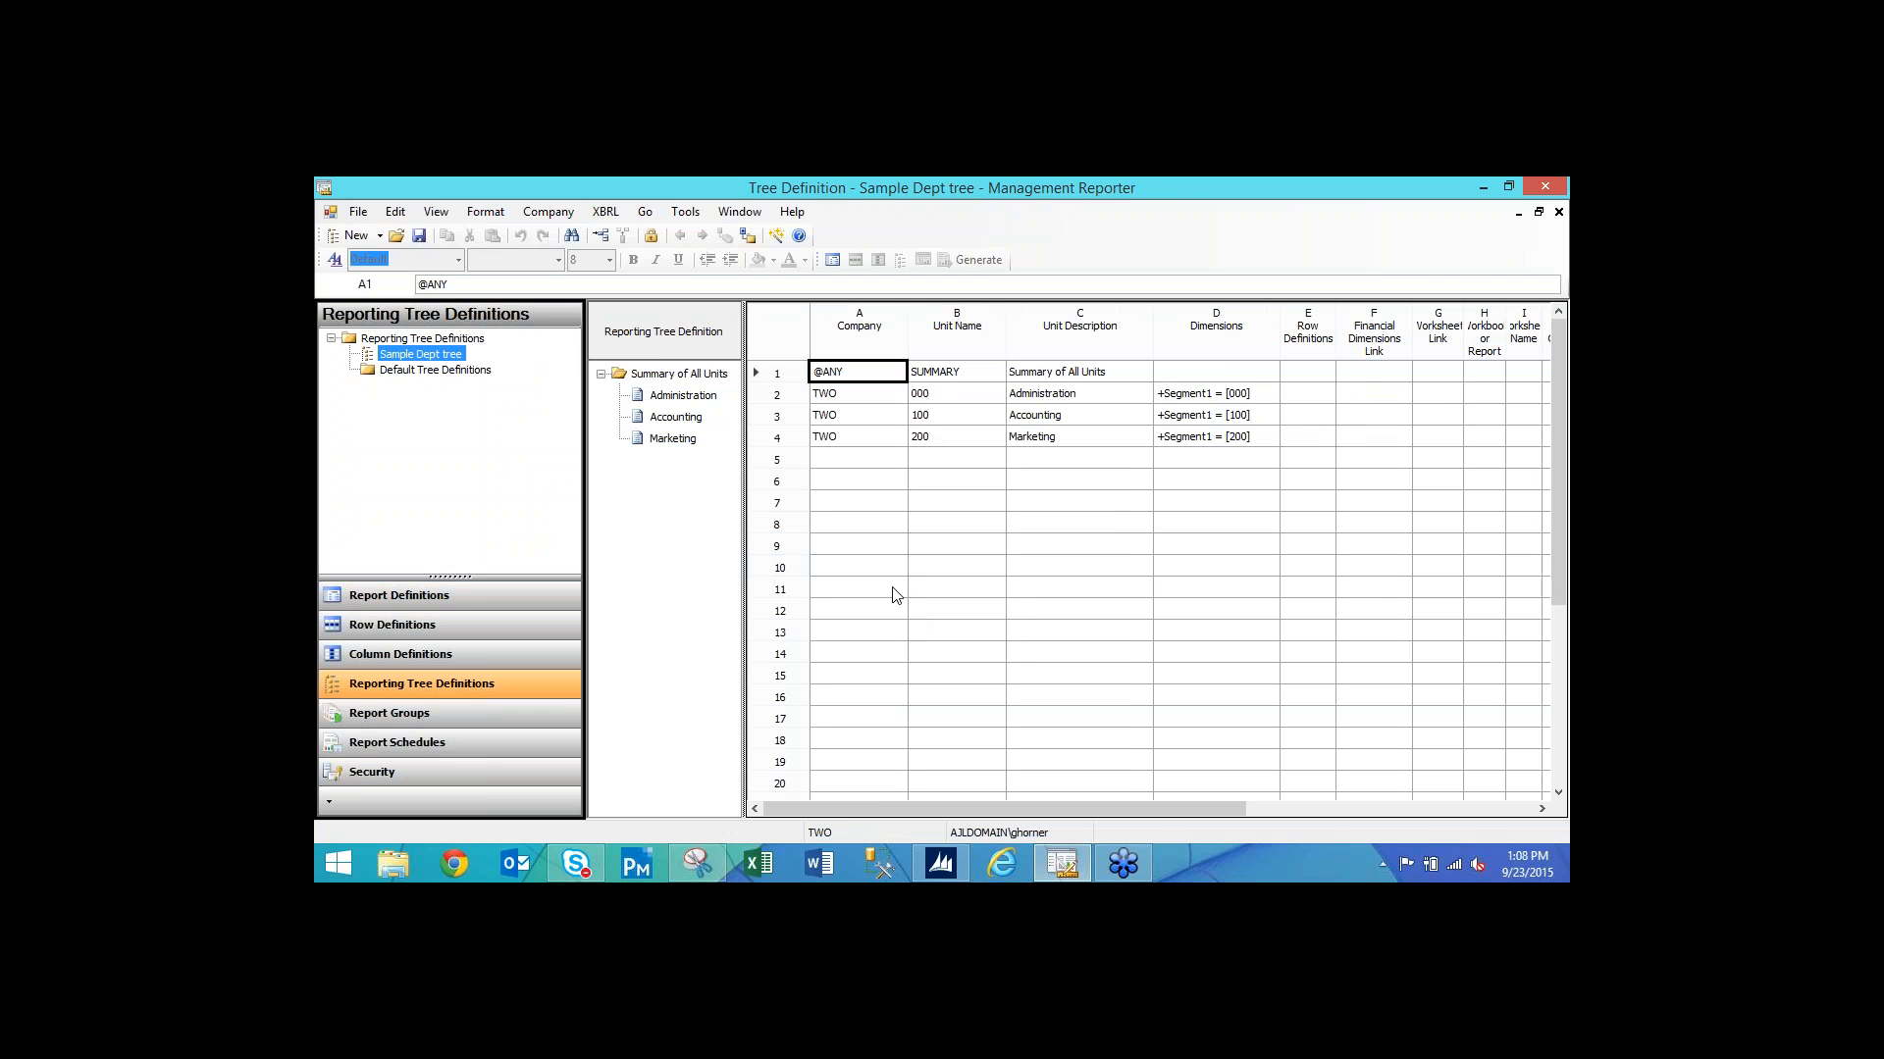
{"action": "left_click", "coordinate": [1556, 353]}
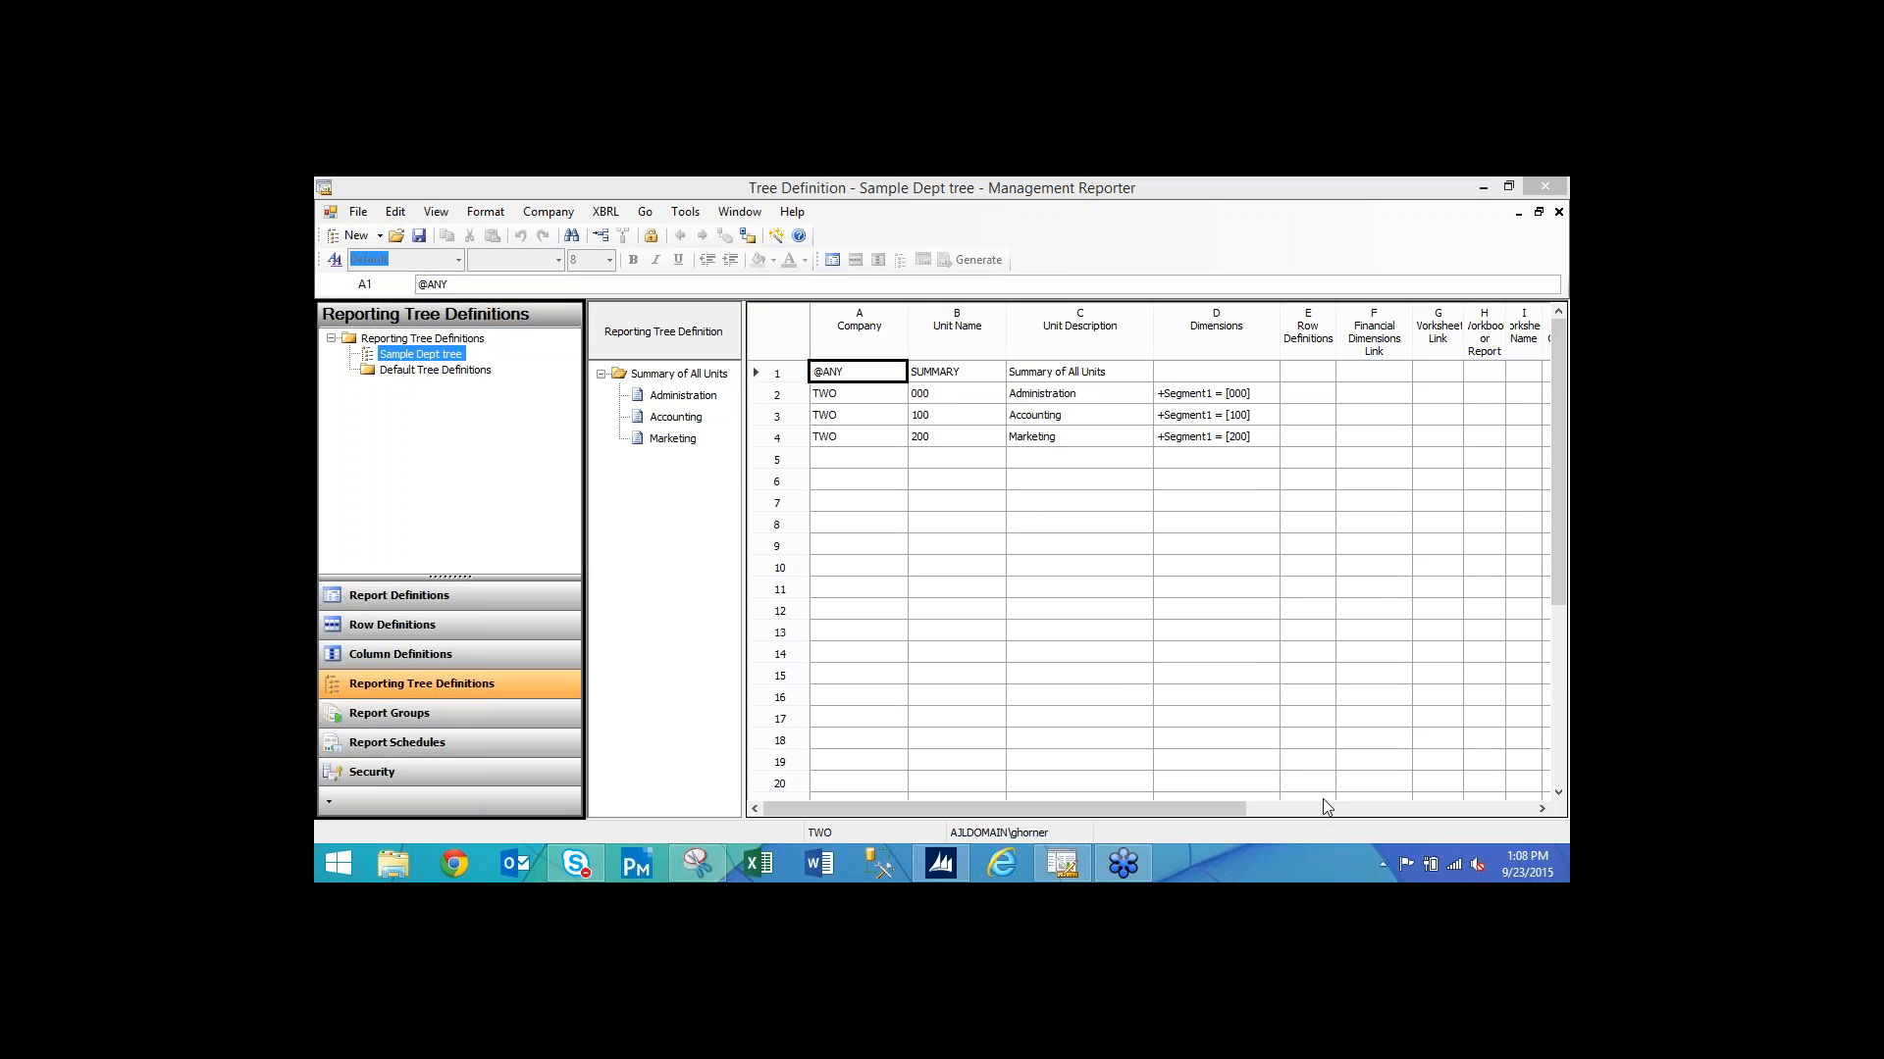
{"action": "left_click_drag", "start_coordinate": [1202, 811], "coordinate": [1367, 813]}
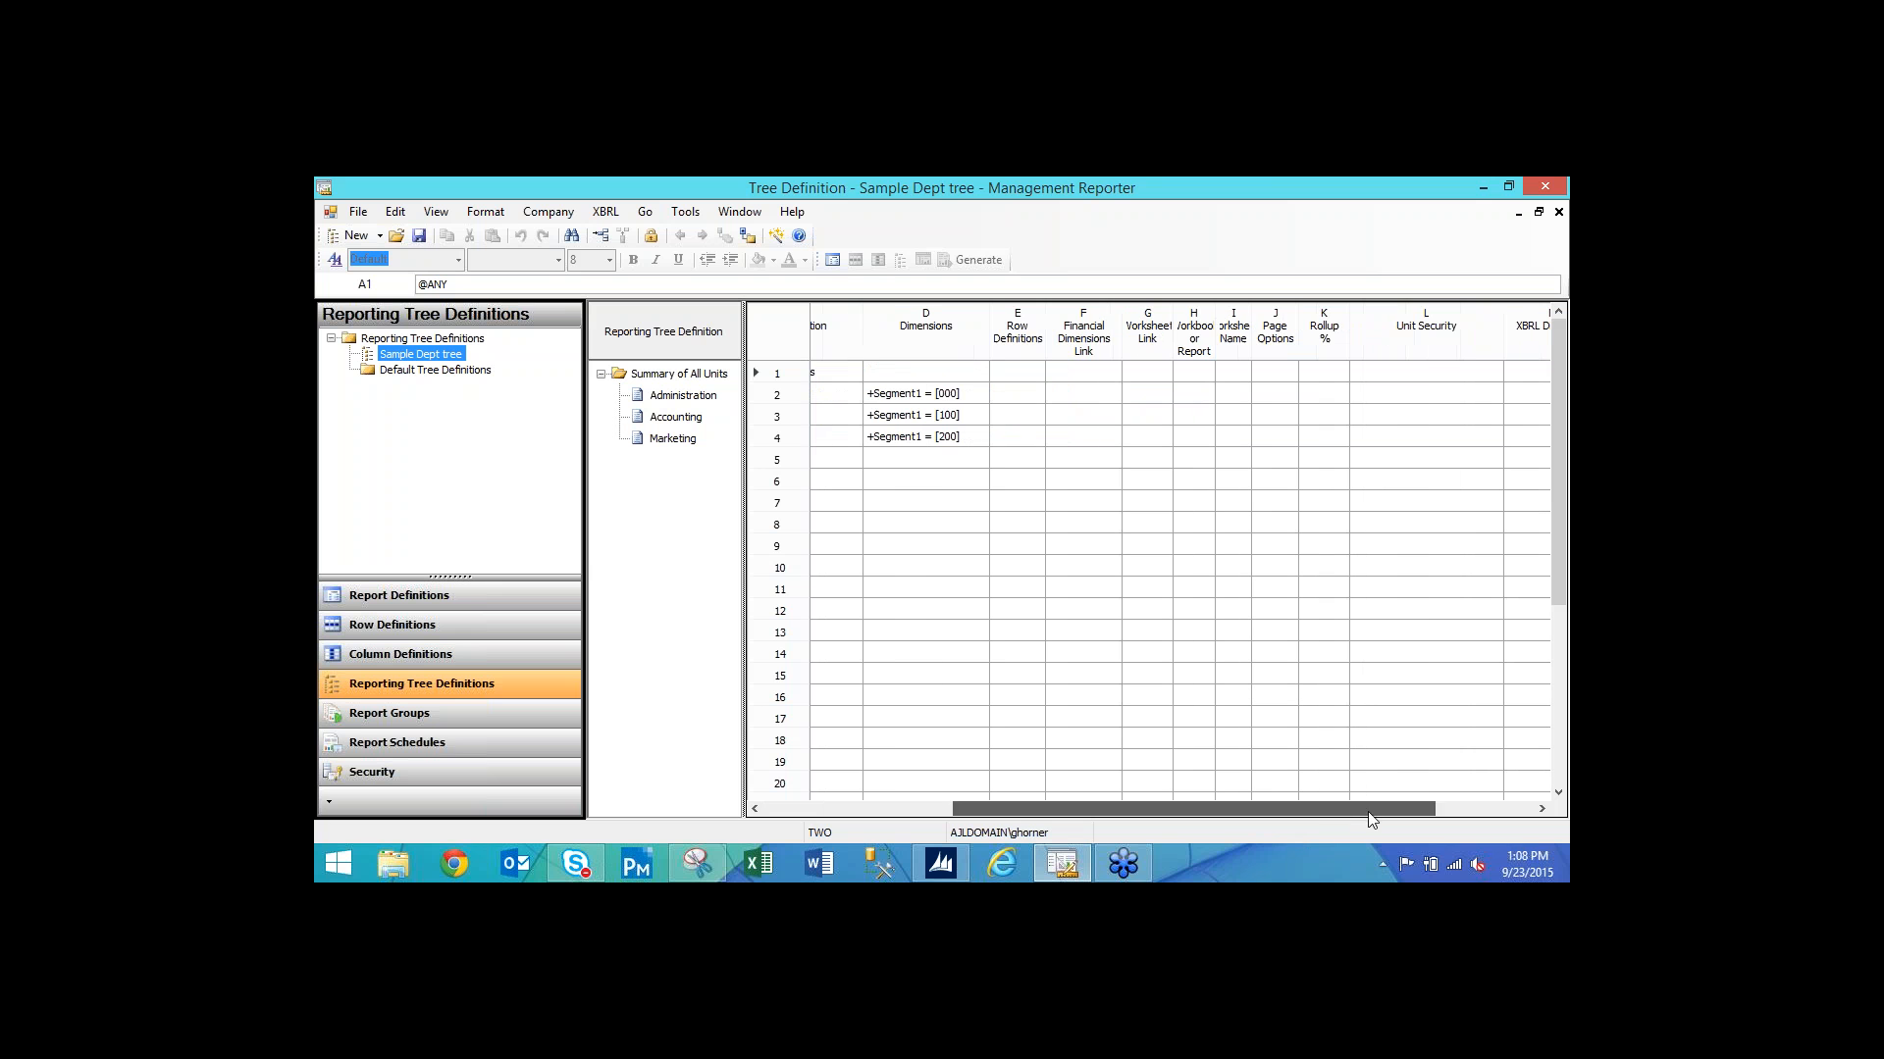
{"action": "left_click", "coordinate": [1418, 376]}
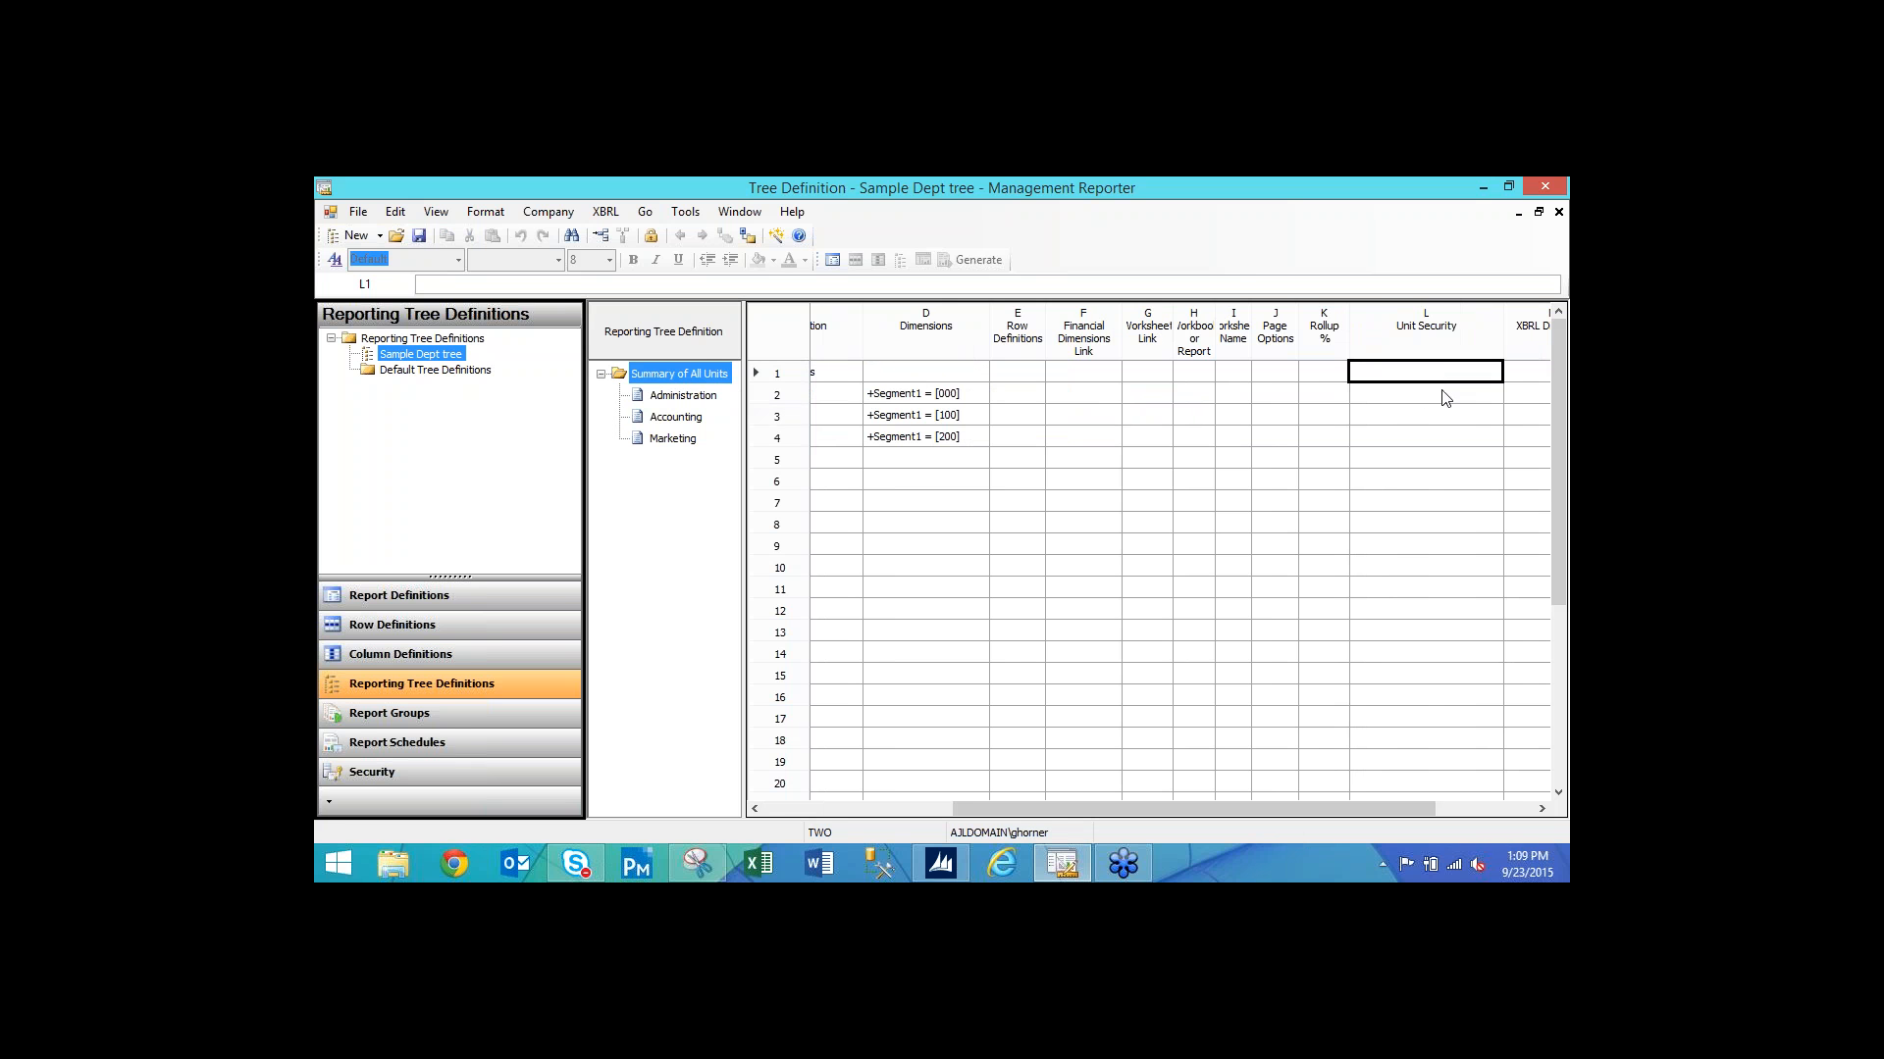
Add the Accounting group to the Summary of All Units' unit security.
{"action": "double_click", "coordinate": [1438, 374]}
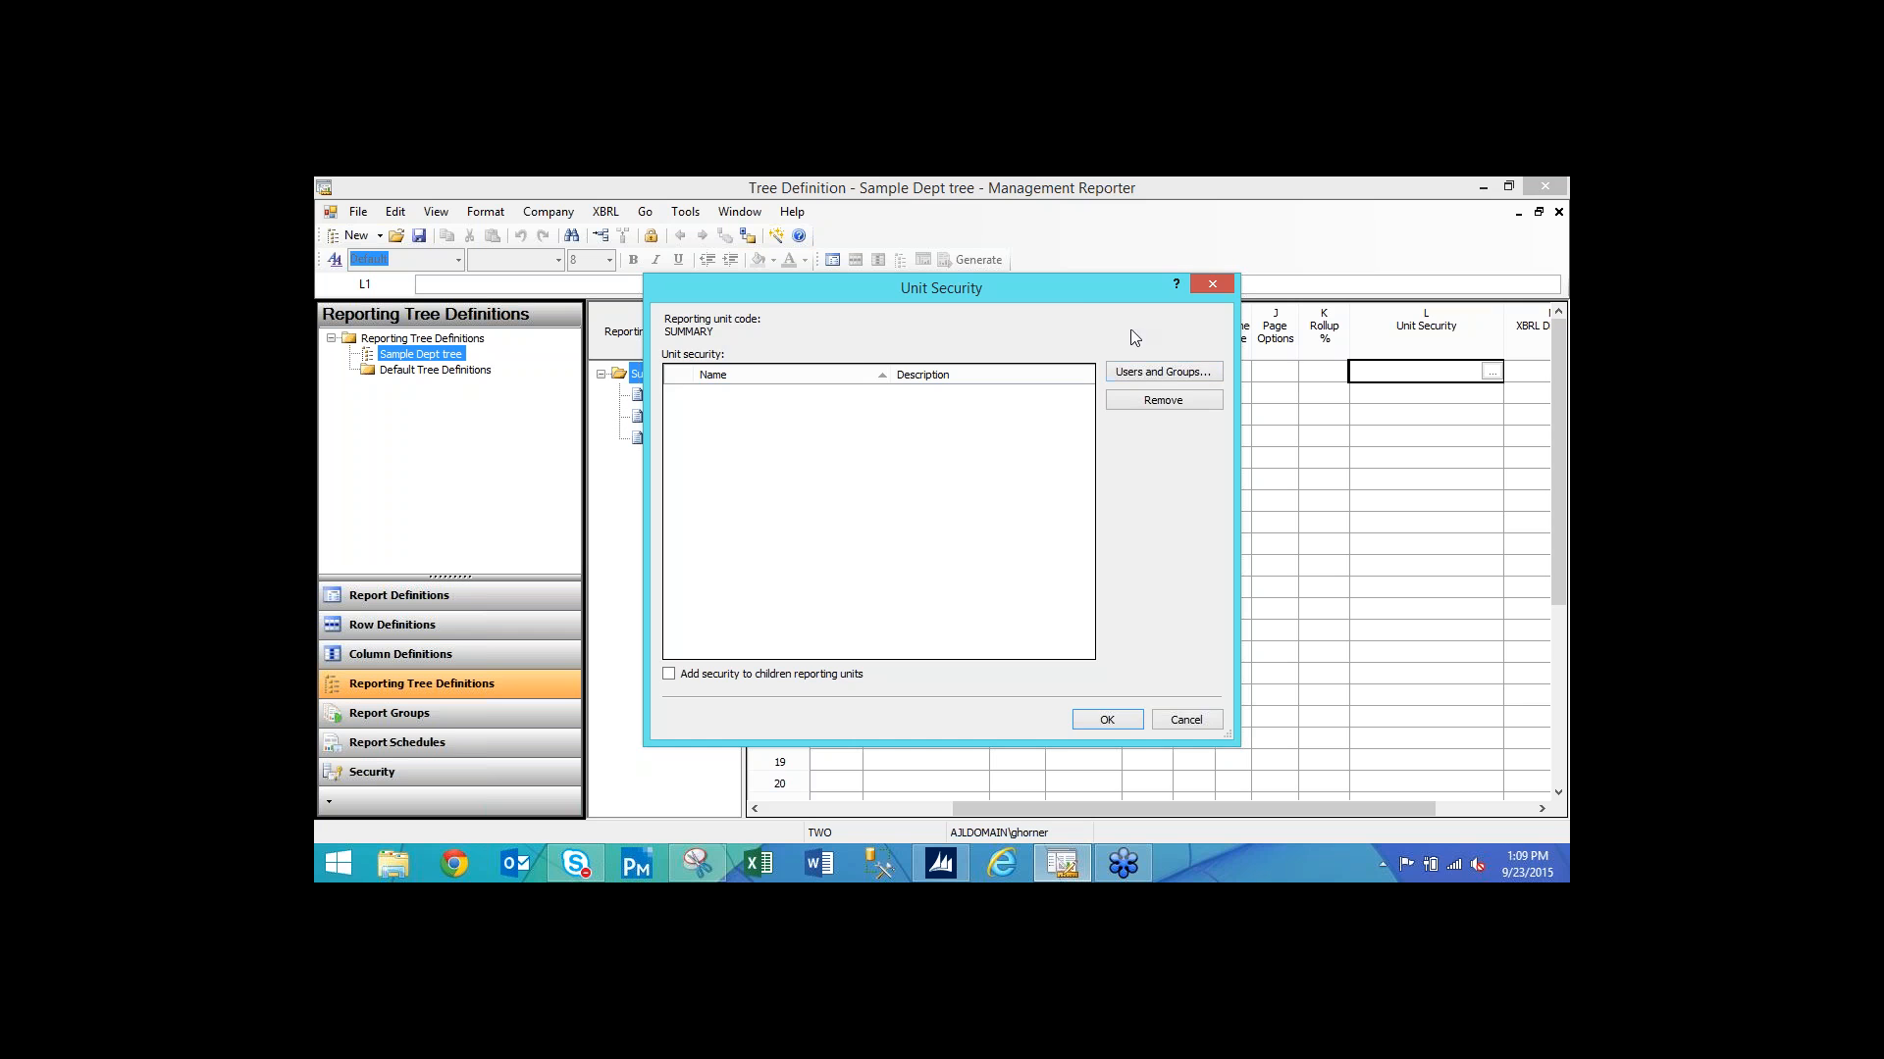
{"action": "left_click", "coordinate": [1212, 284]}
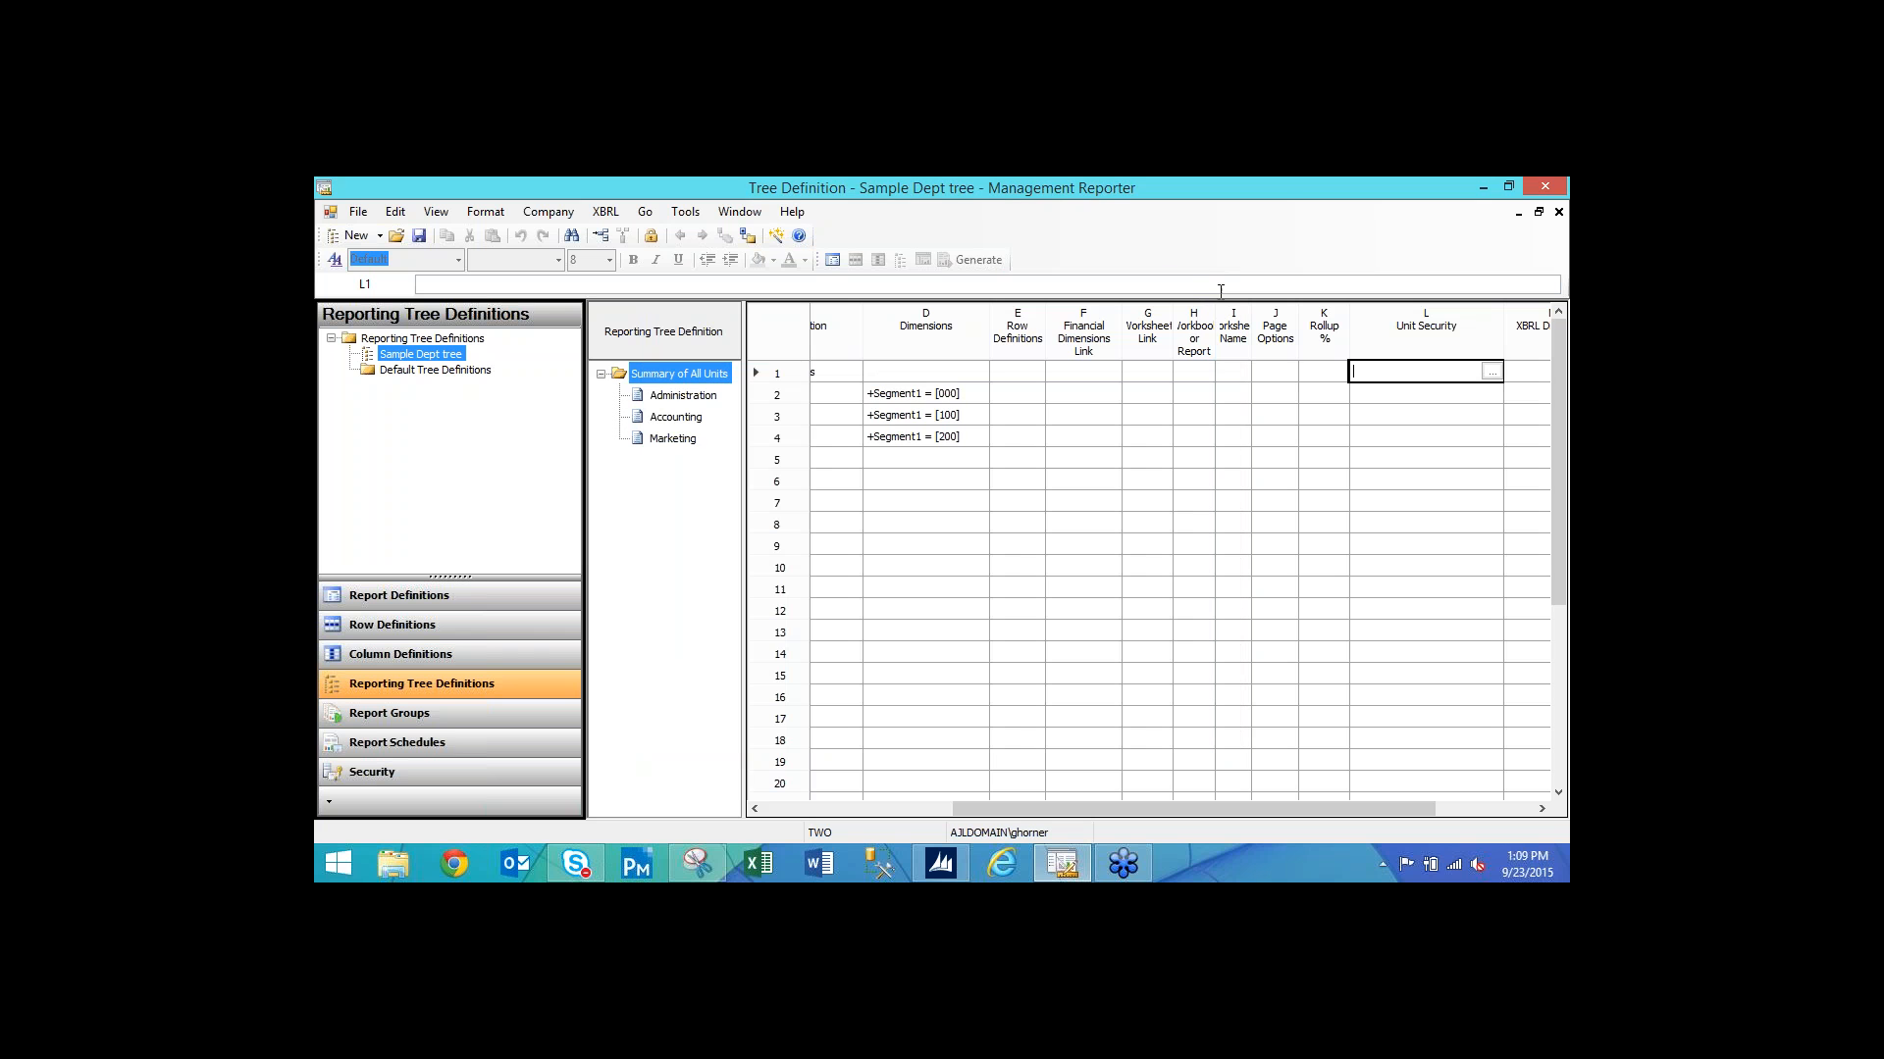
{"action": "double_click", "coordinate": [1401, 376]}
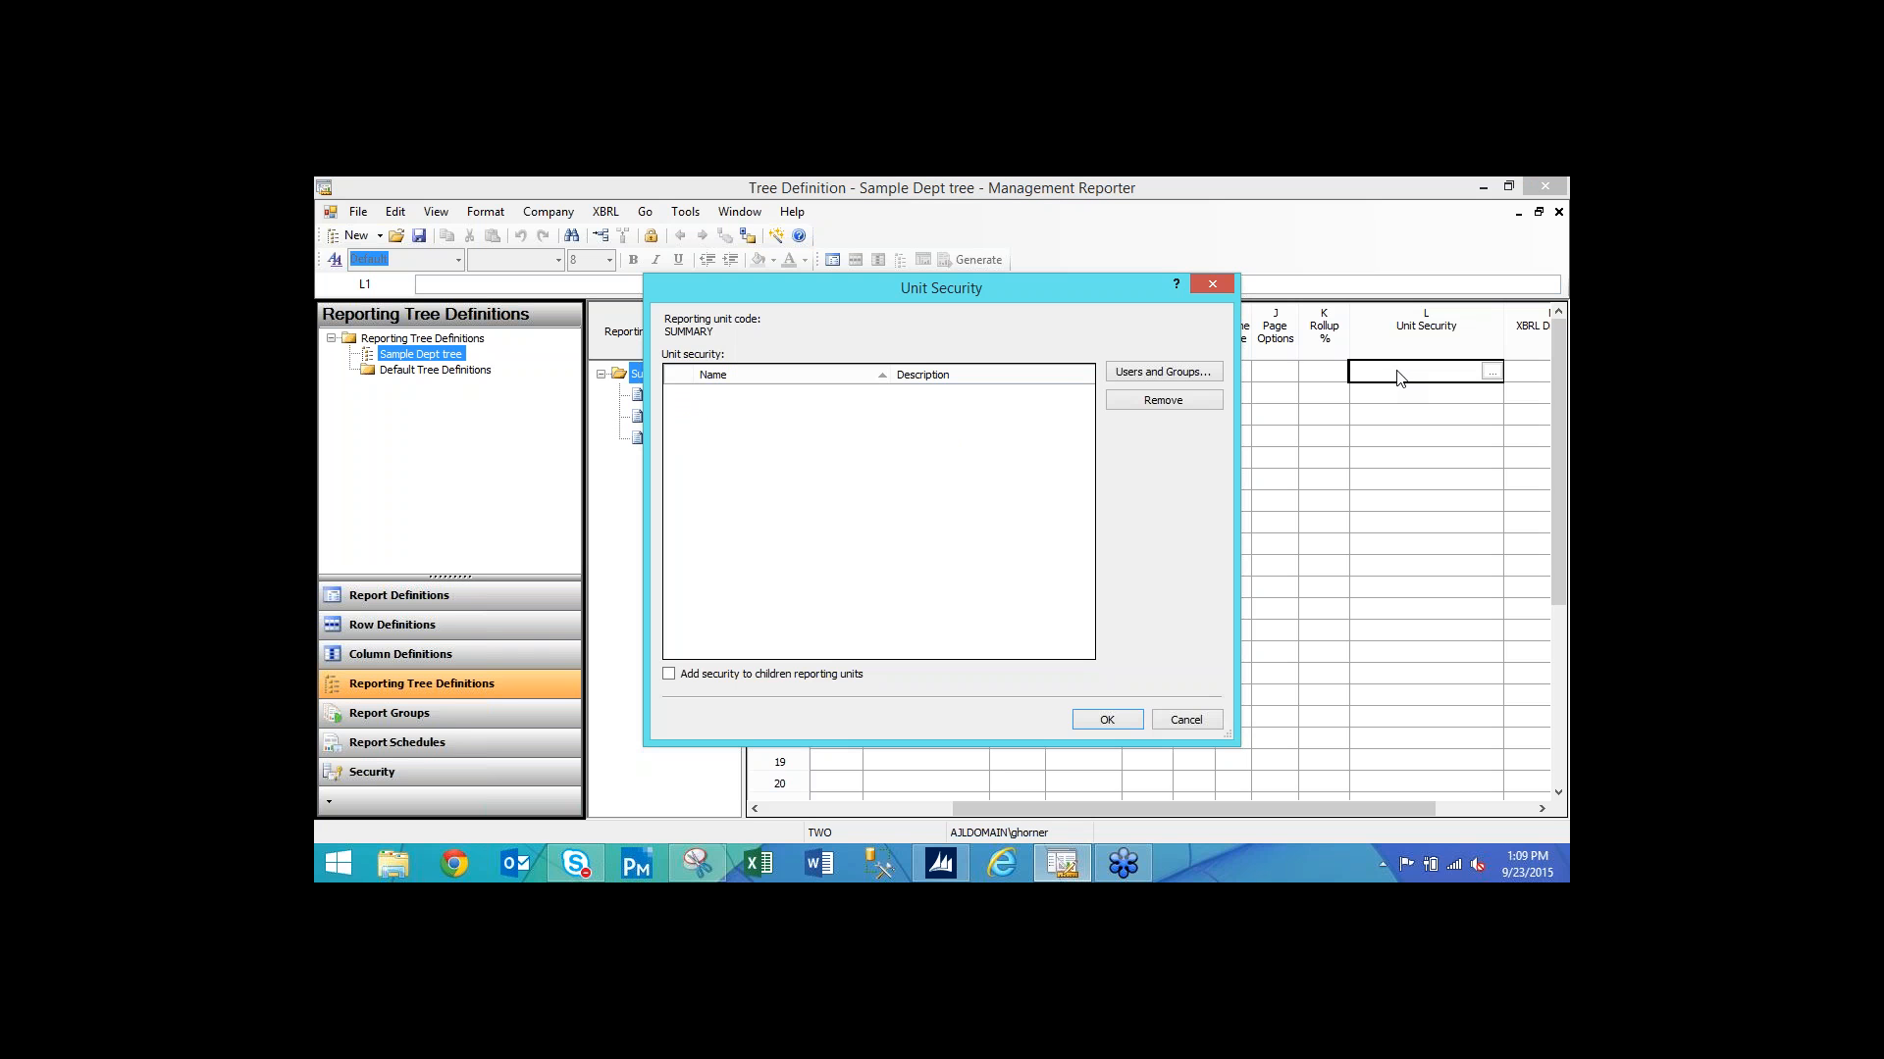
{"action": "left_click", "coordinate": [1150, 375]}
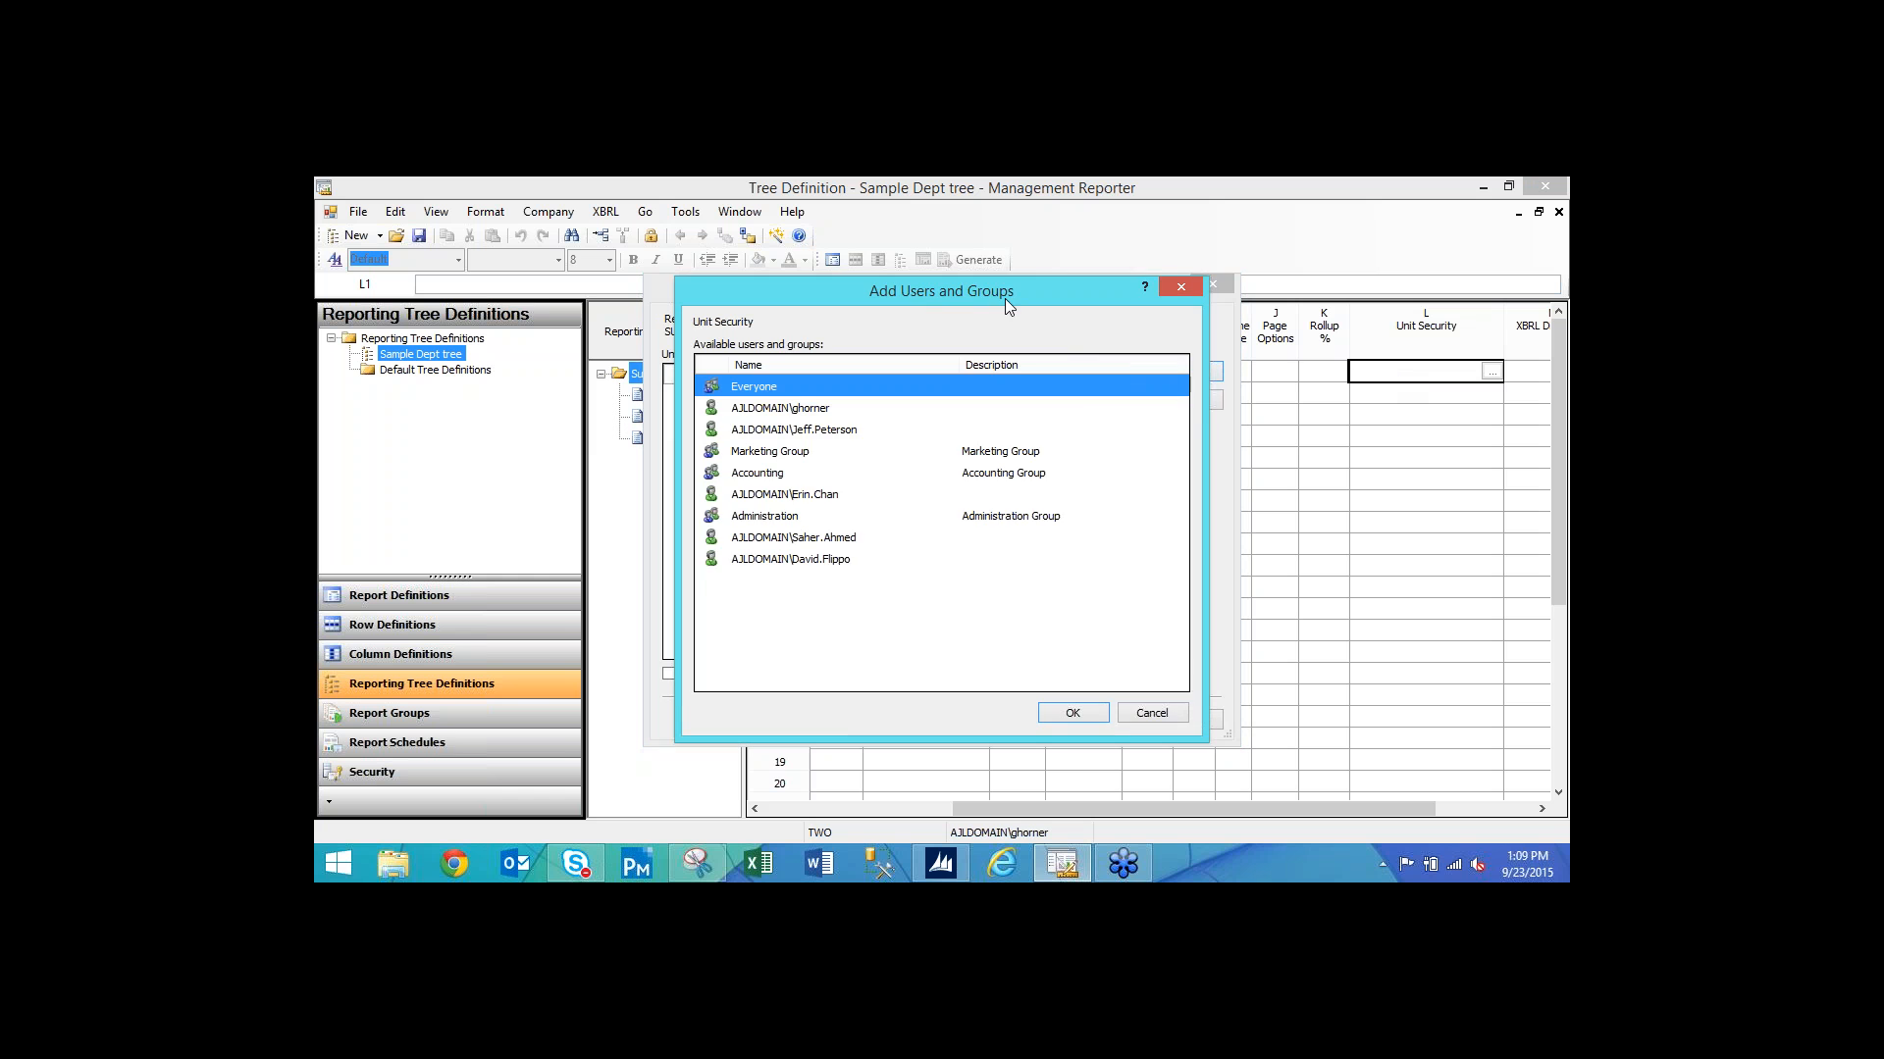
{"action": "left_click_drag", "start_coordinate": [1005, 298], "coordinate": [916, 302]}
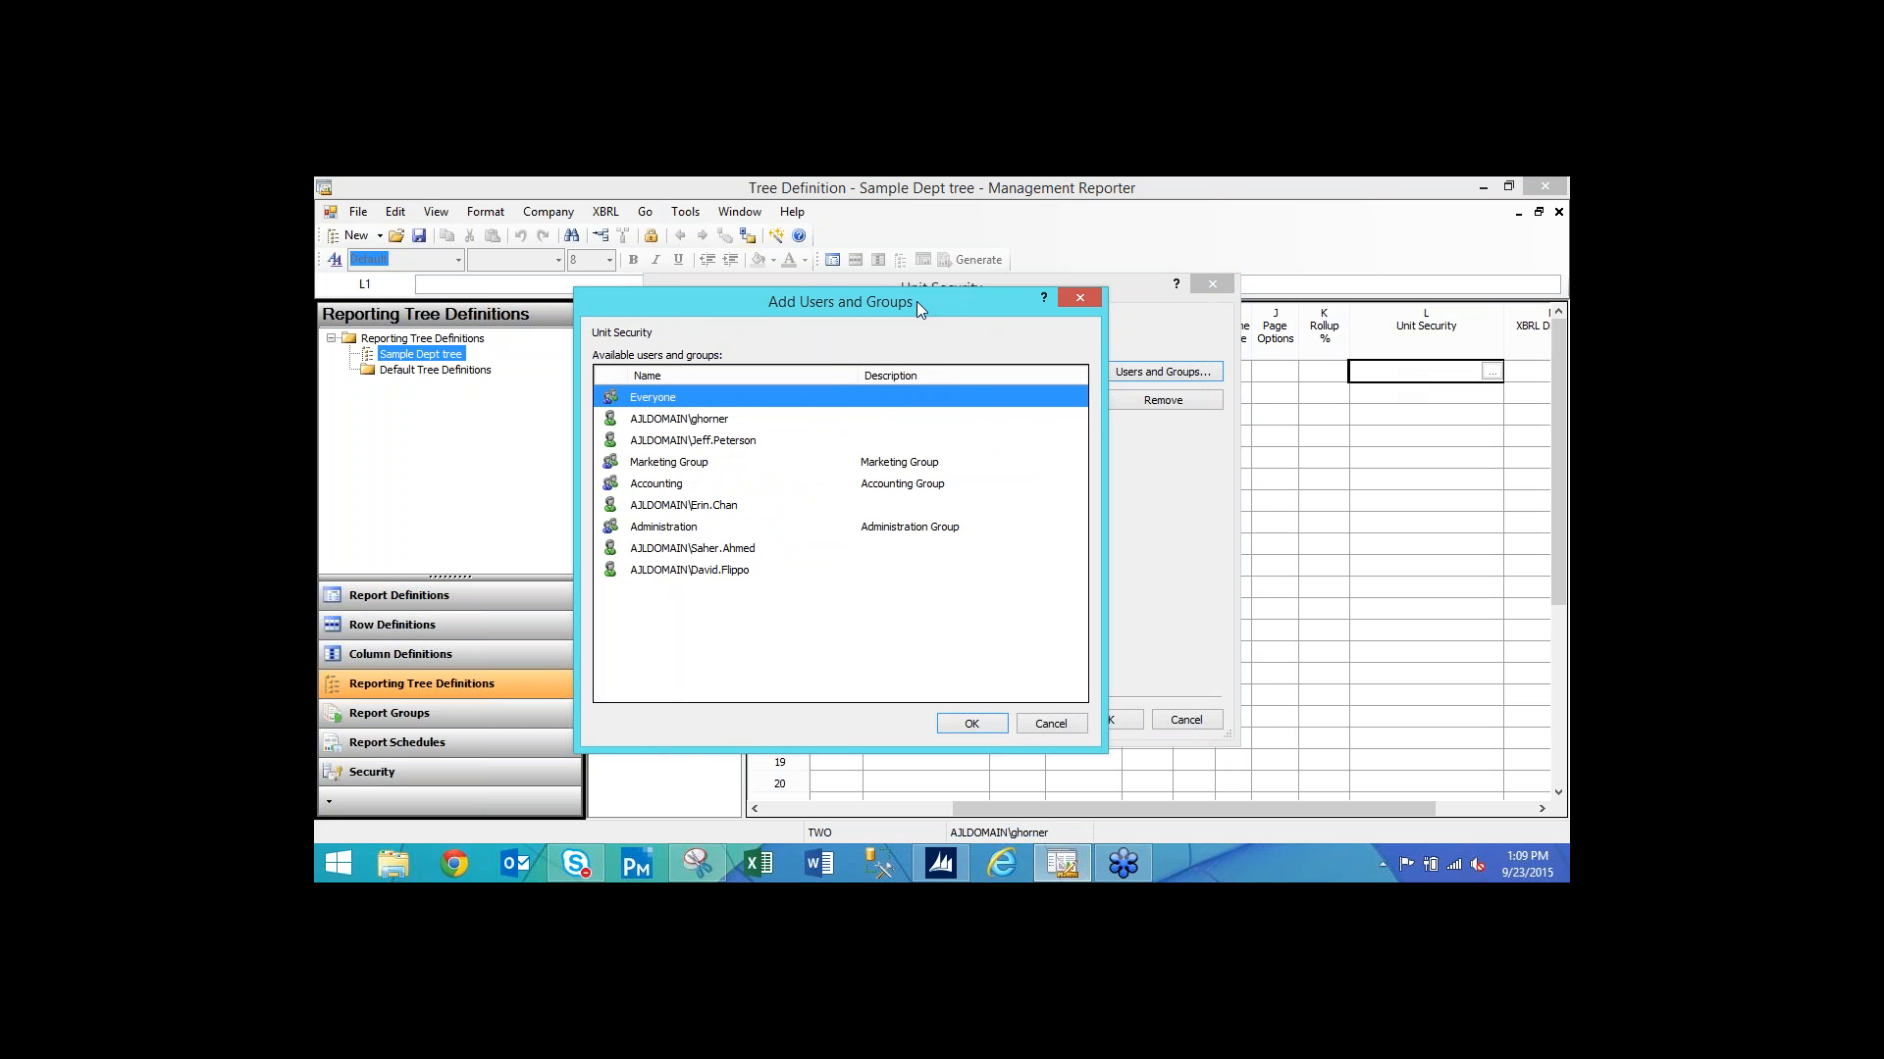
{"action": "left_click", "coordinate": [723, 422]}
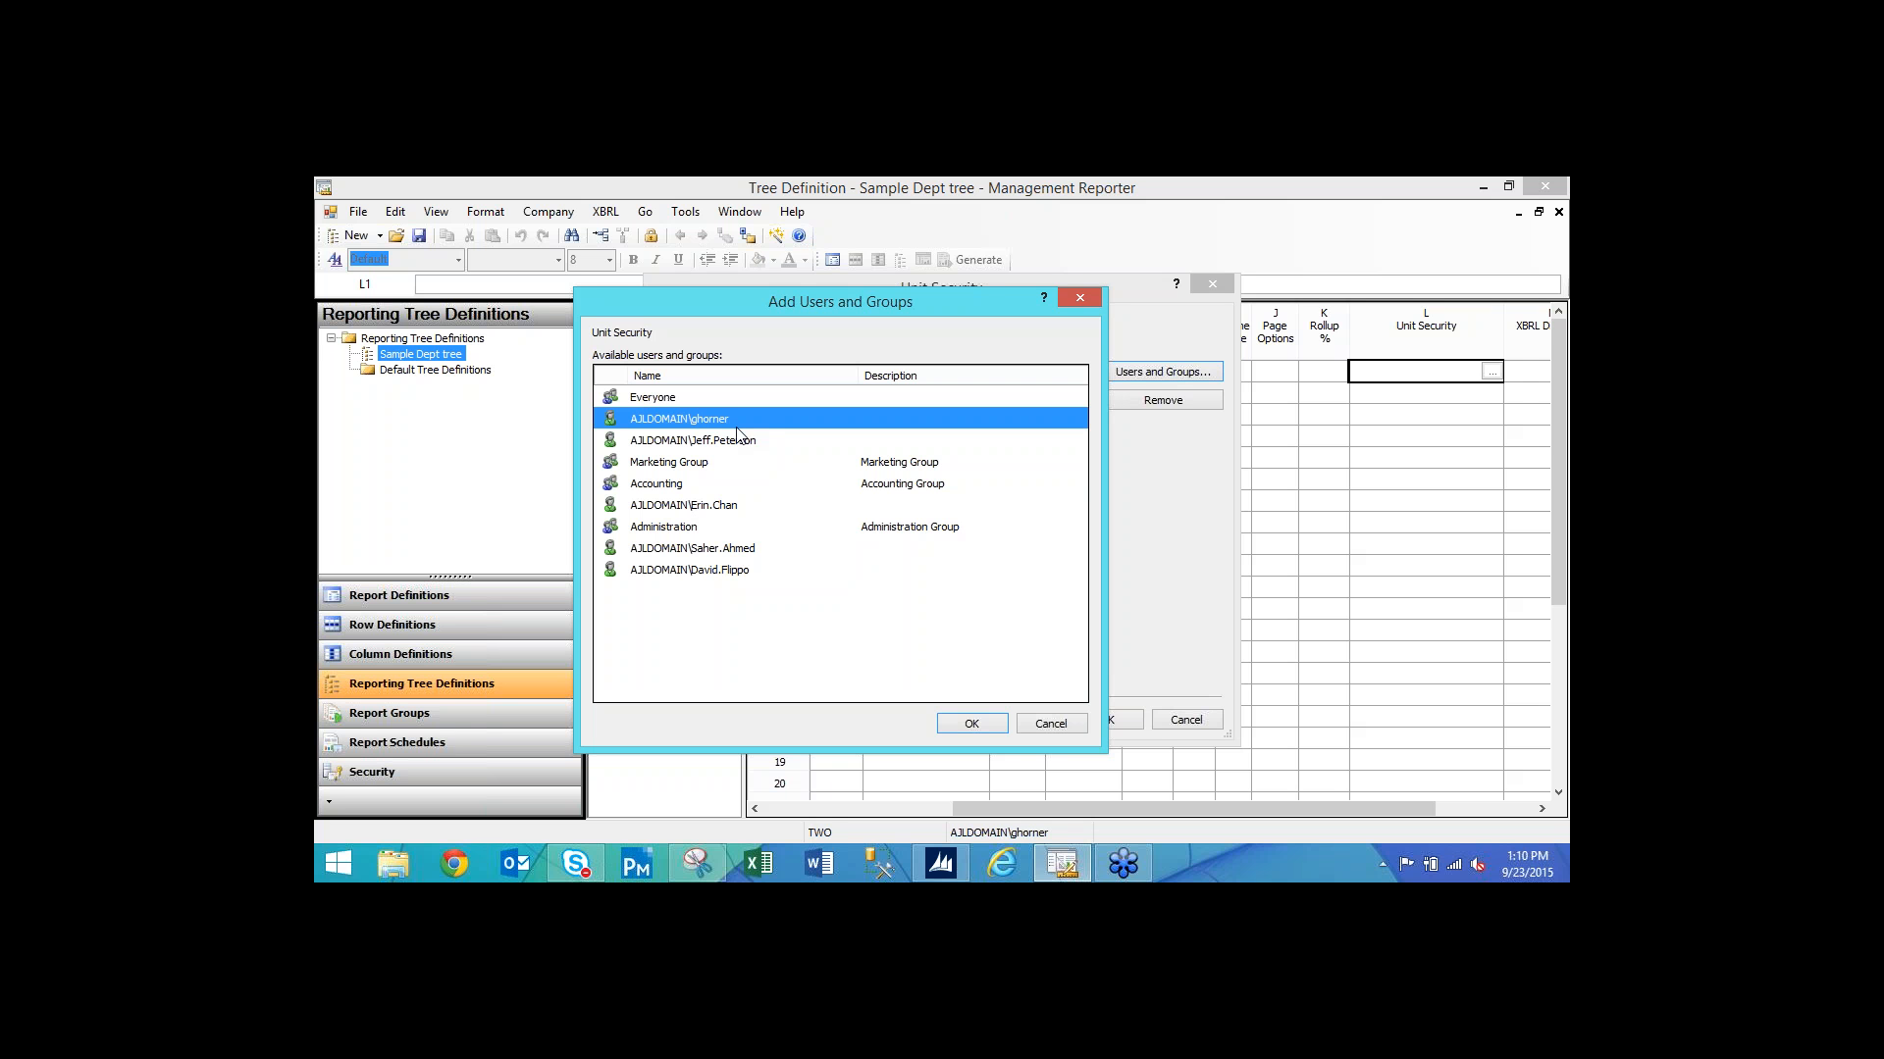
{"action": "left_click", "coordinate": [676, 487]}
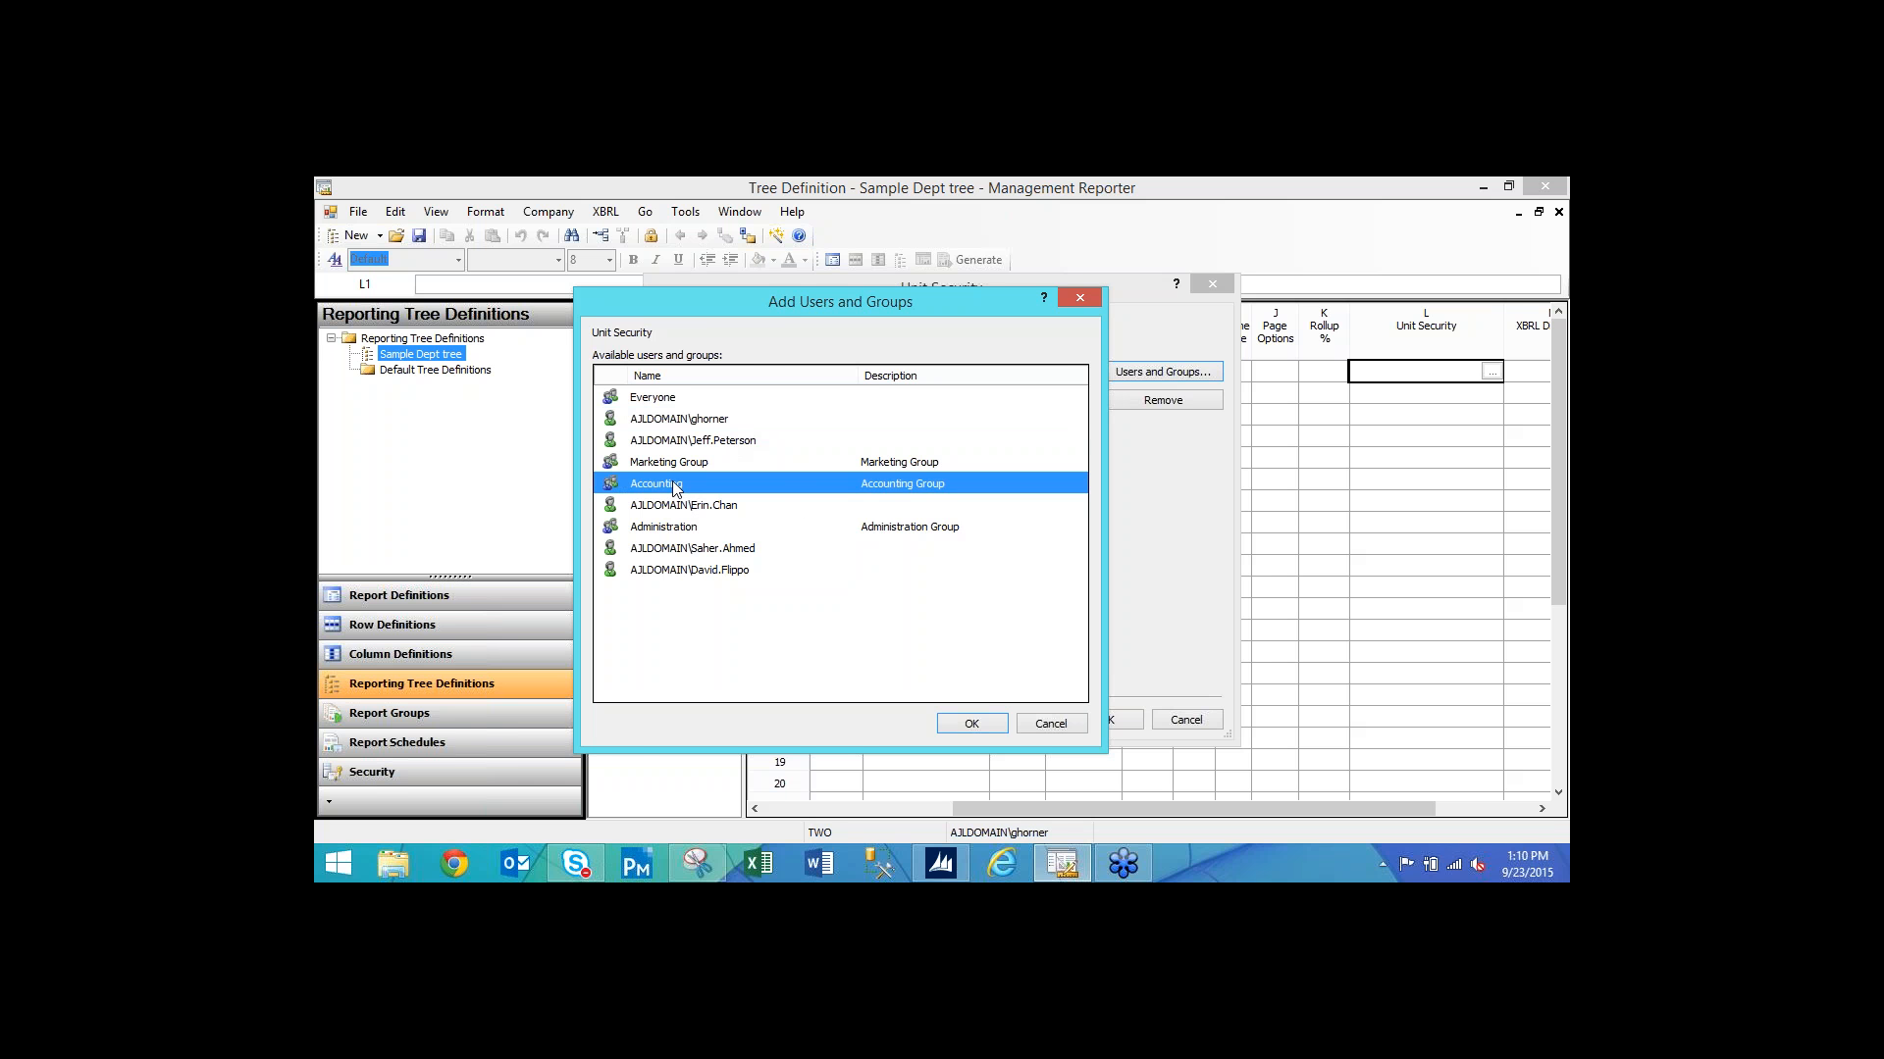
{"action": "left_click", "coordinate": [971, 724]}
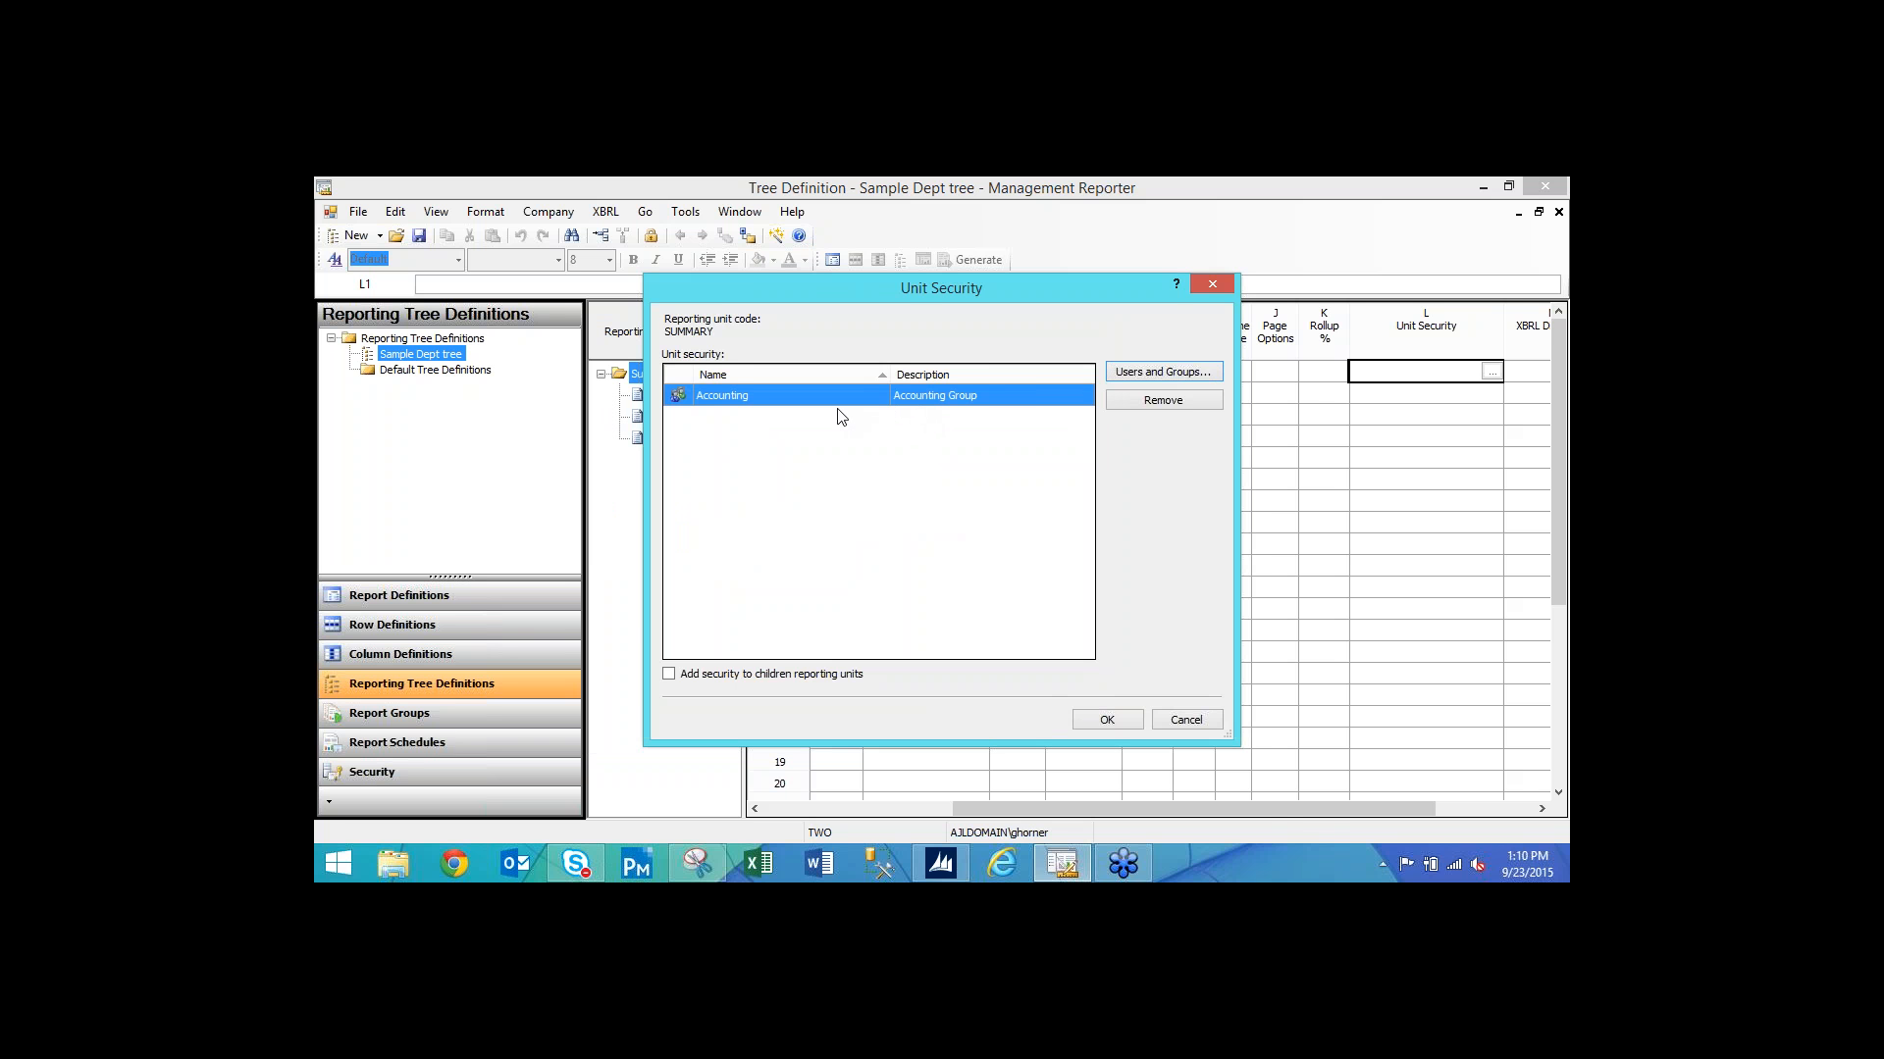
Apply the Accounting security to all child reporting units and confirm.
{"action": "left_click_drag", "start_coordinate": [912, 290], "coordinate": [997, 404]}
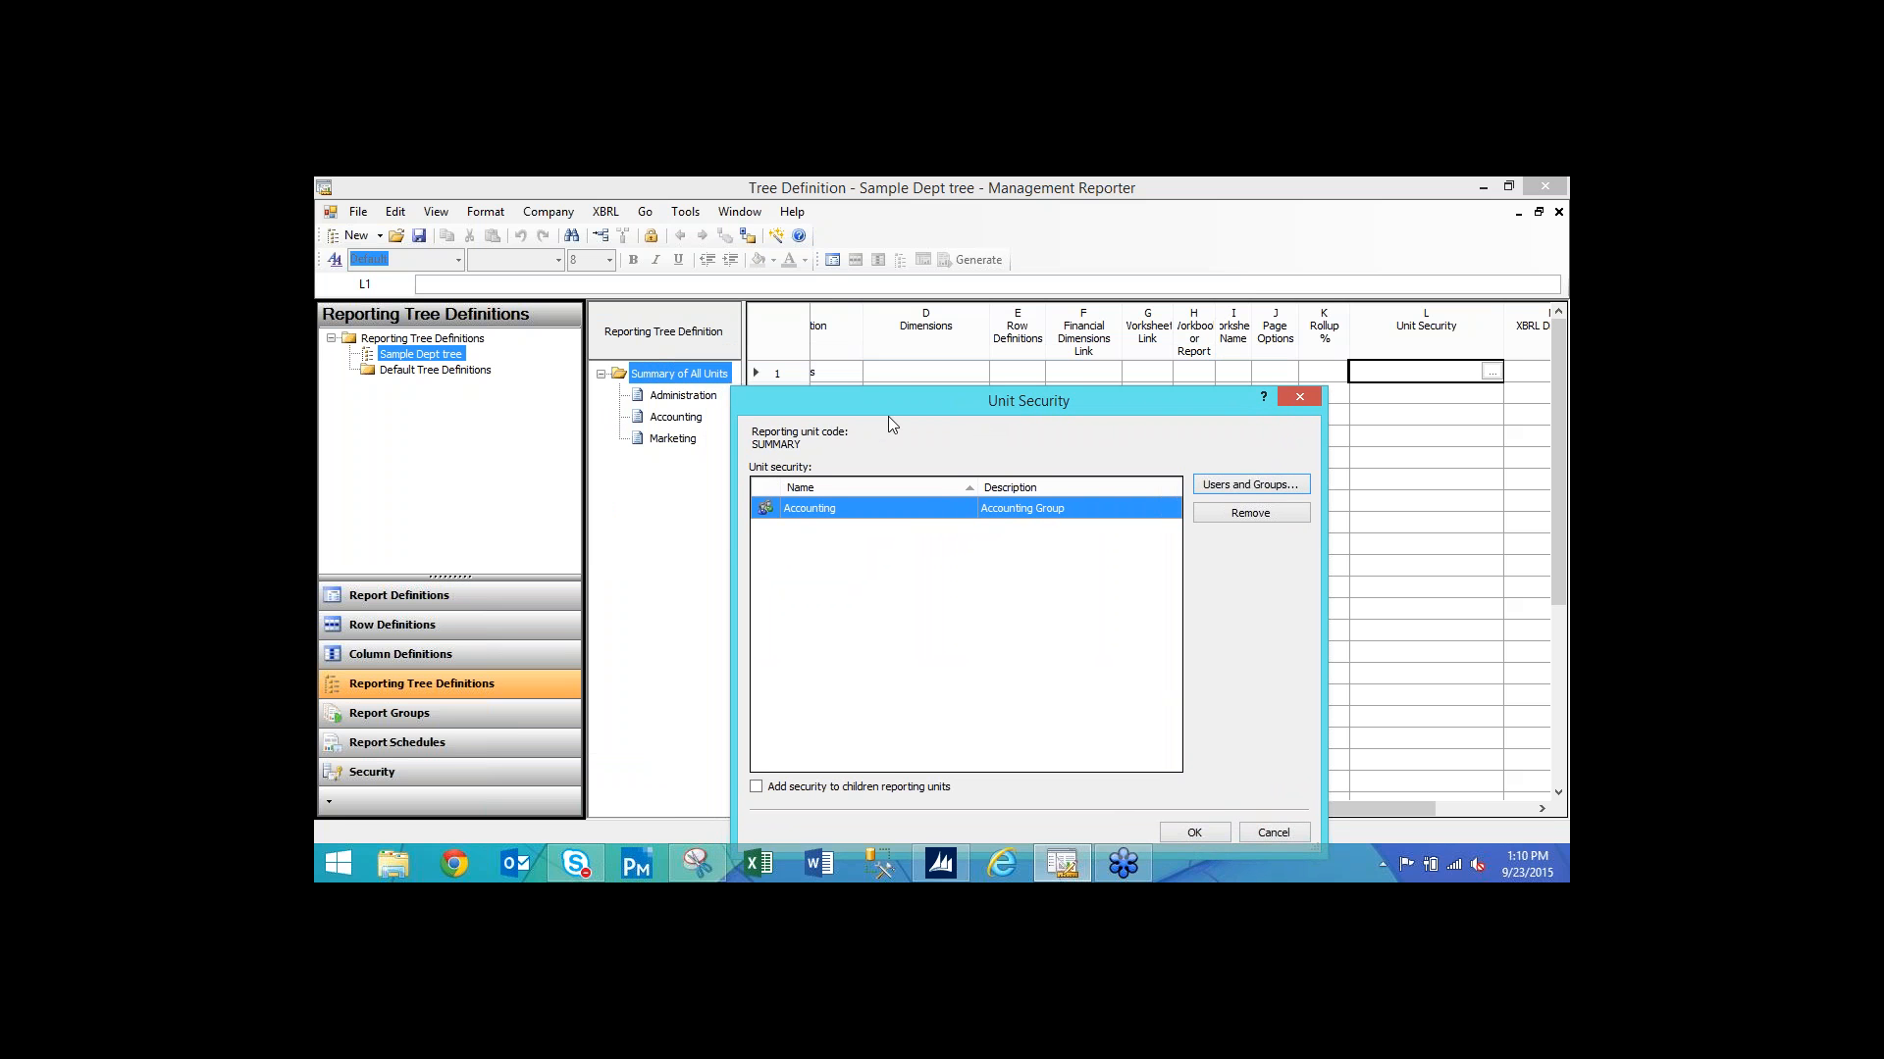
{"action": "left_click_drag", "start_coordinate": [890, 399], "coordinate": [890, 361]}
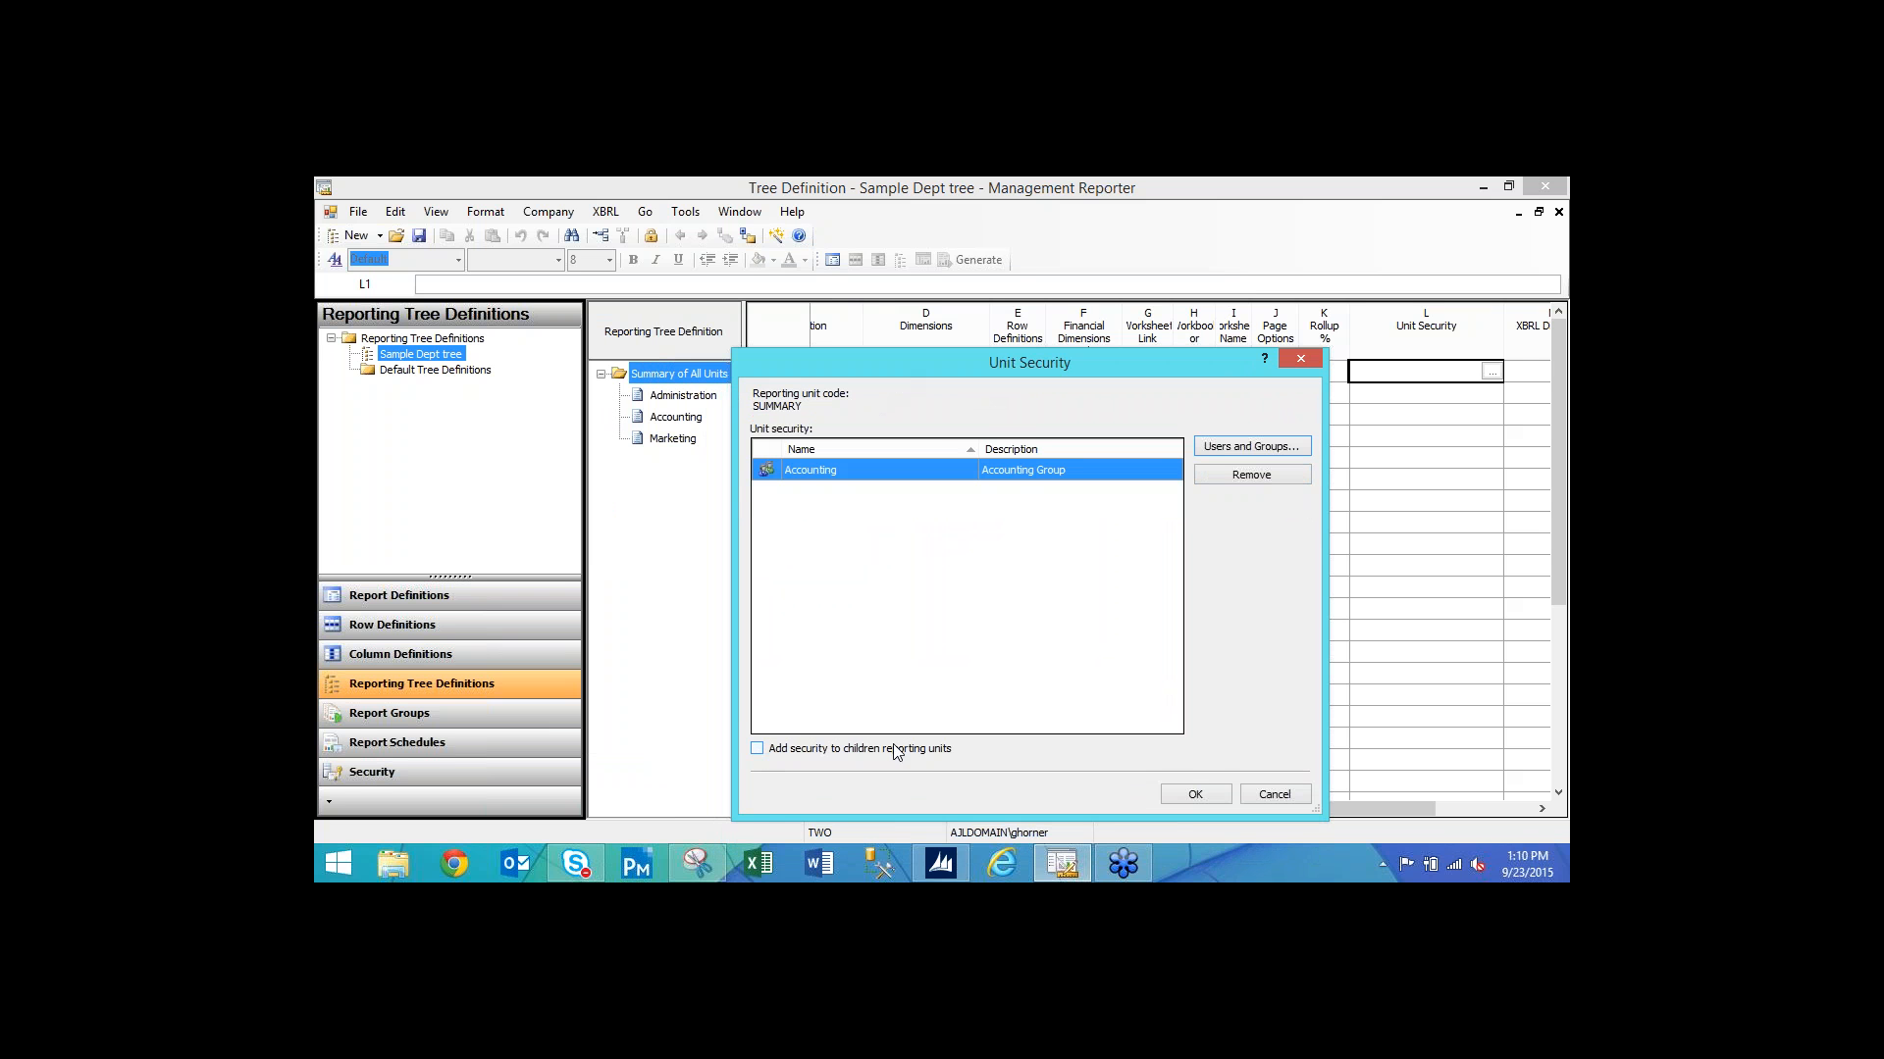
{"action": "left_click", "coordinate": [758, 750]}
{"action": "left_click", "coordinate": [1195, 794]}
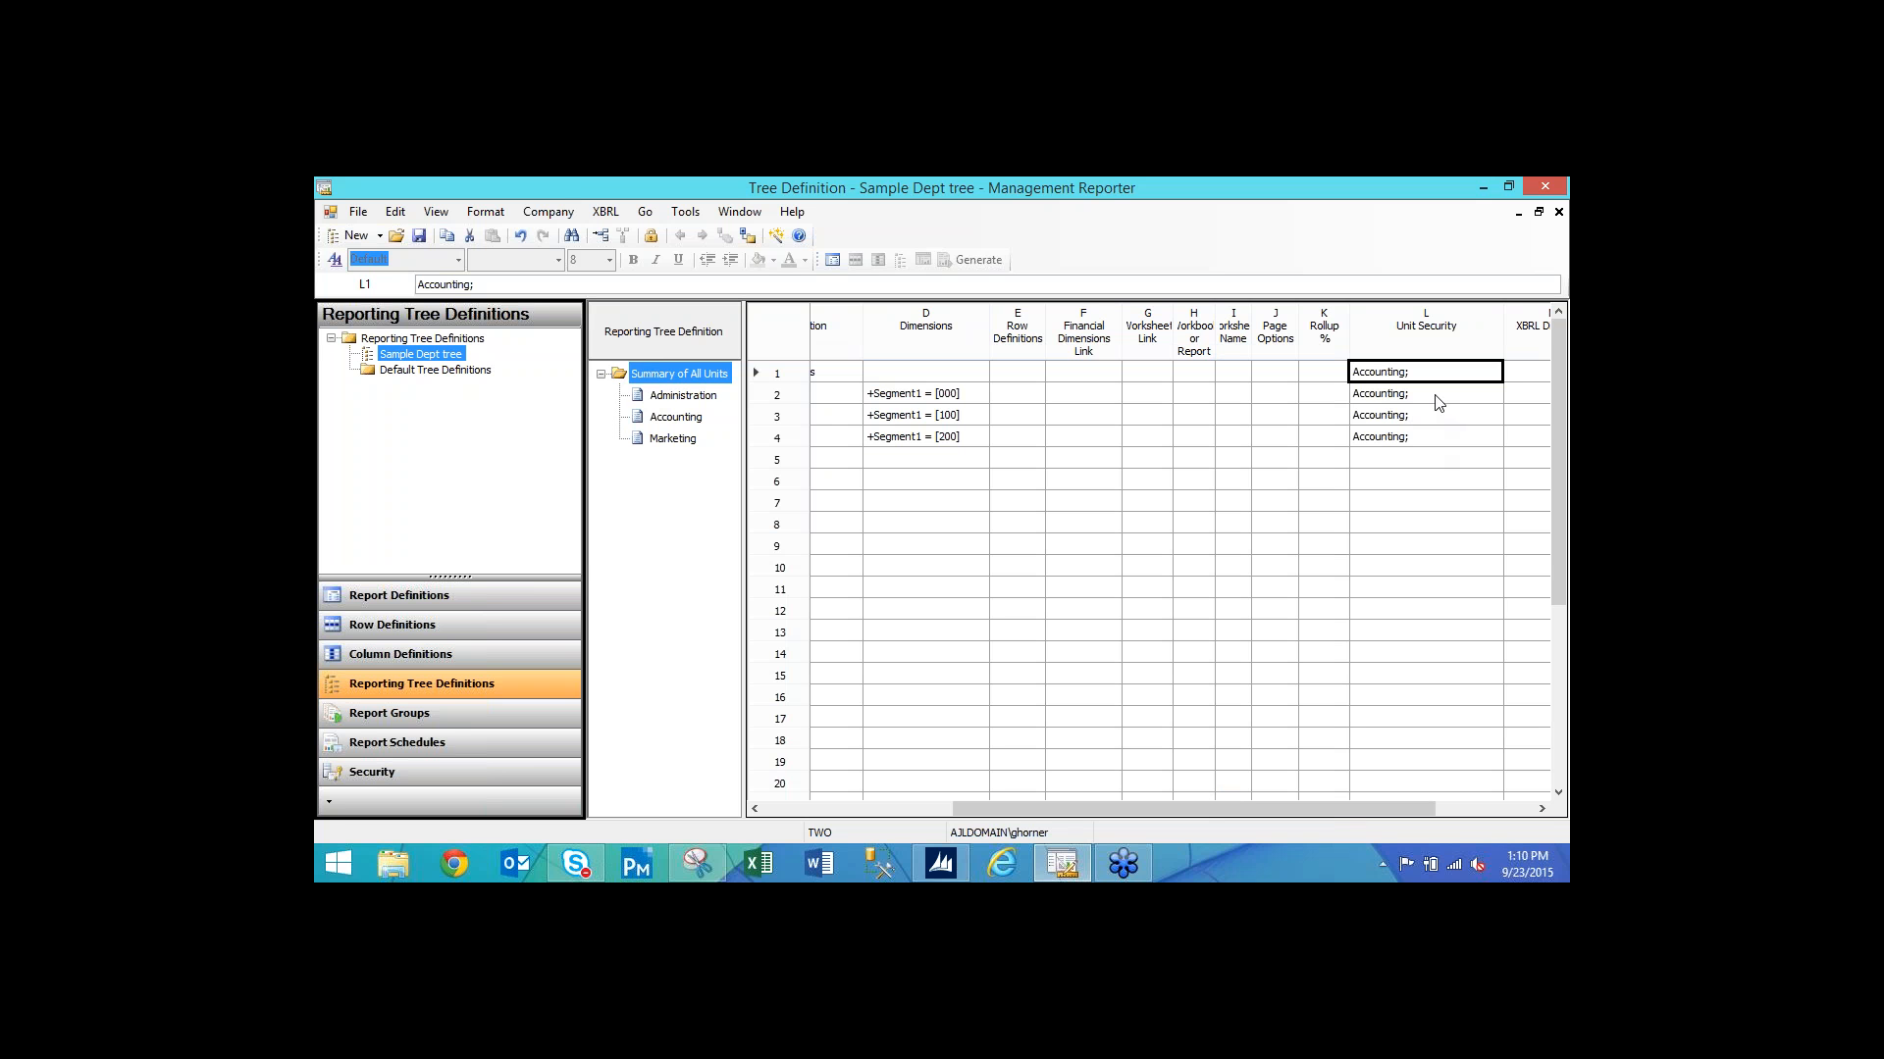
Add the Administration group to the Administration unit's security, alongside Accounting.
{"action": "left_click", "coordinate": [1438, 398]}
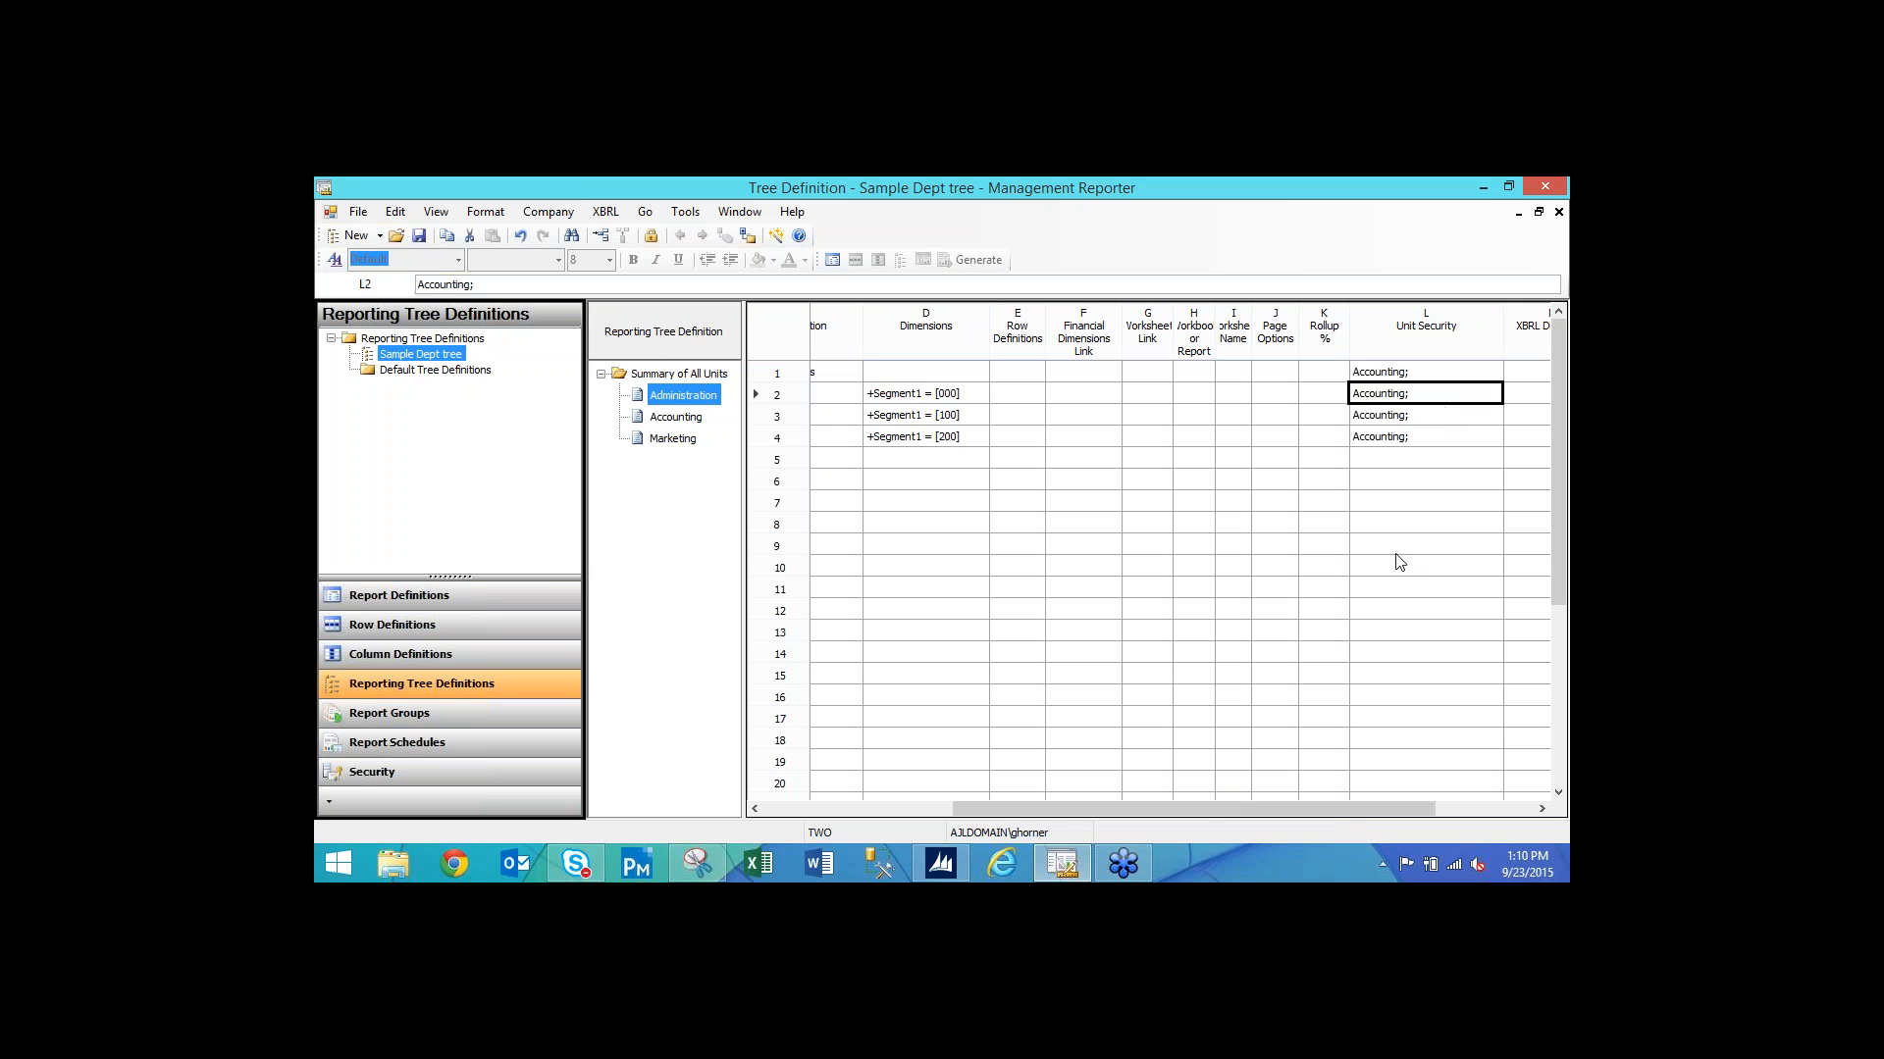
{"action": "double_click", "coordinate": [1463, 397]}
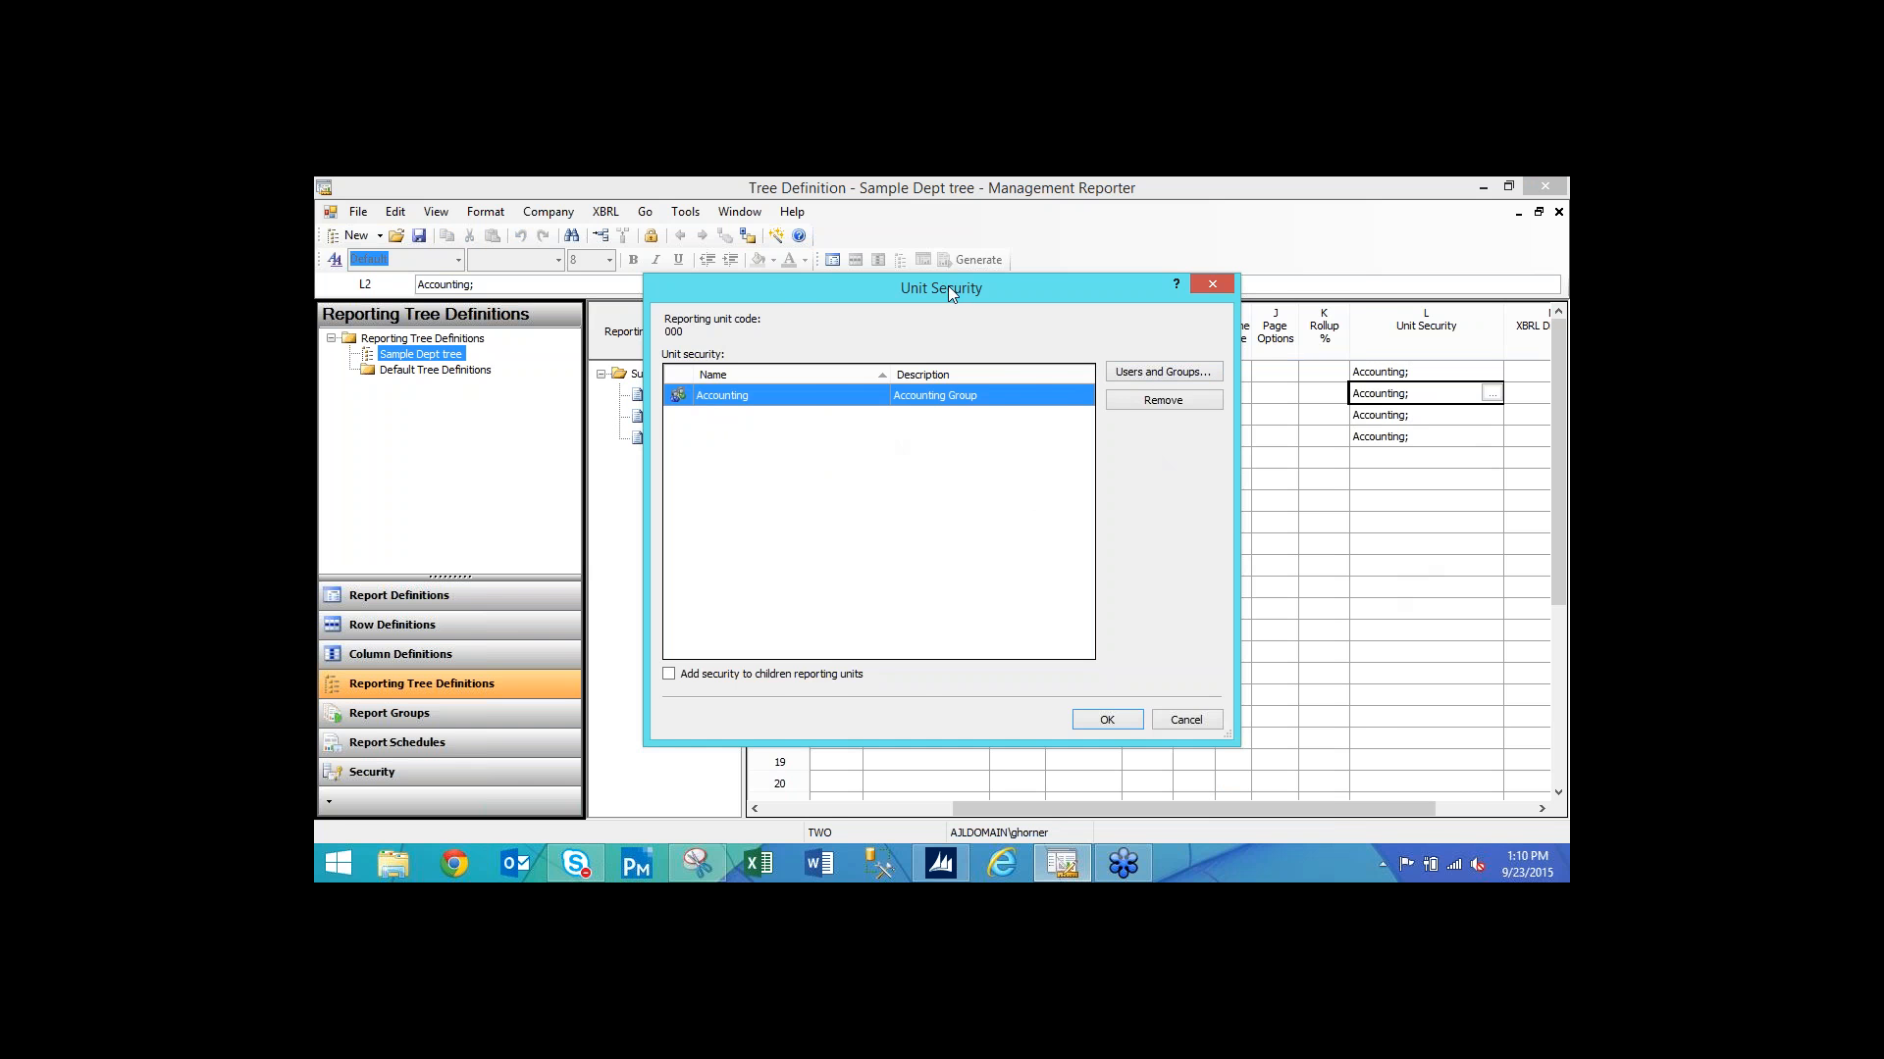
{"action": "left_click_drag", "start_coordinate": [948, 285], "coordinate": [1014, 287]}
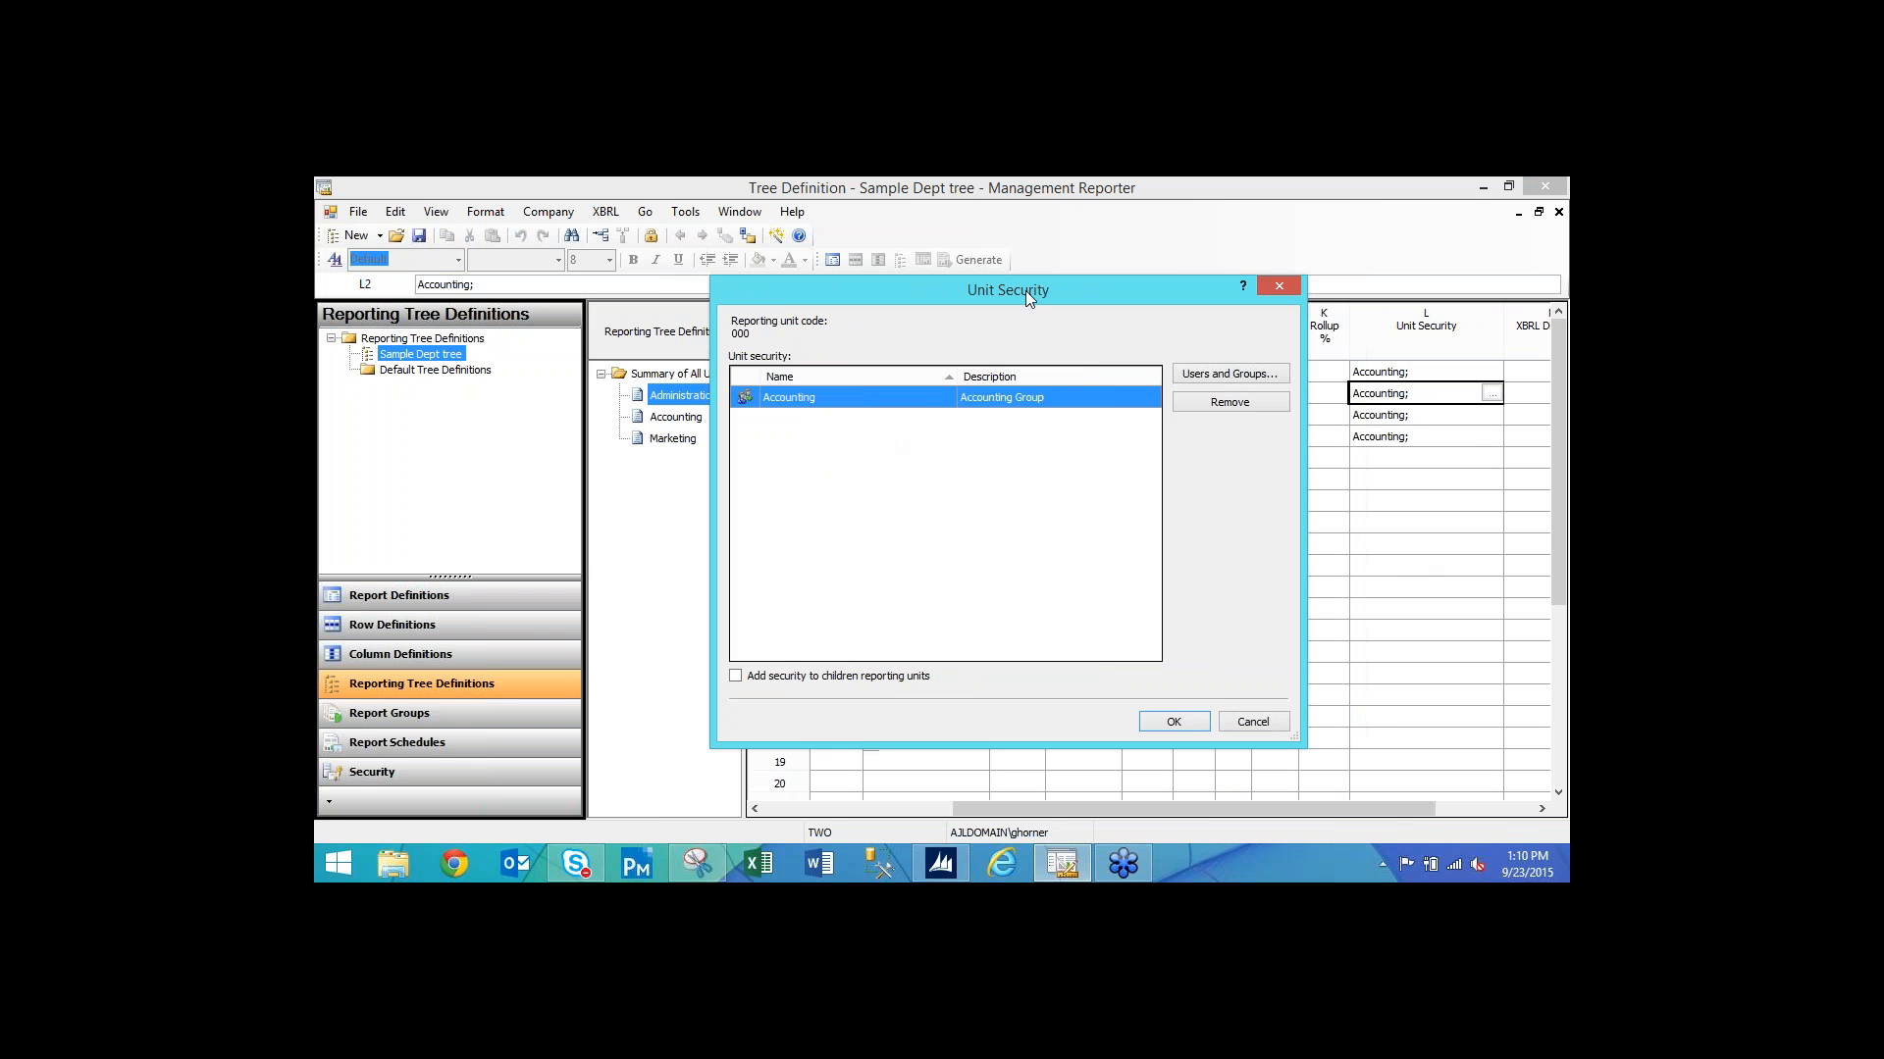
{"action": "left_click", "coordinate": [1208, 376]}
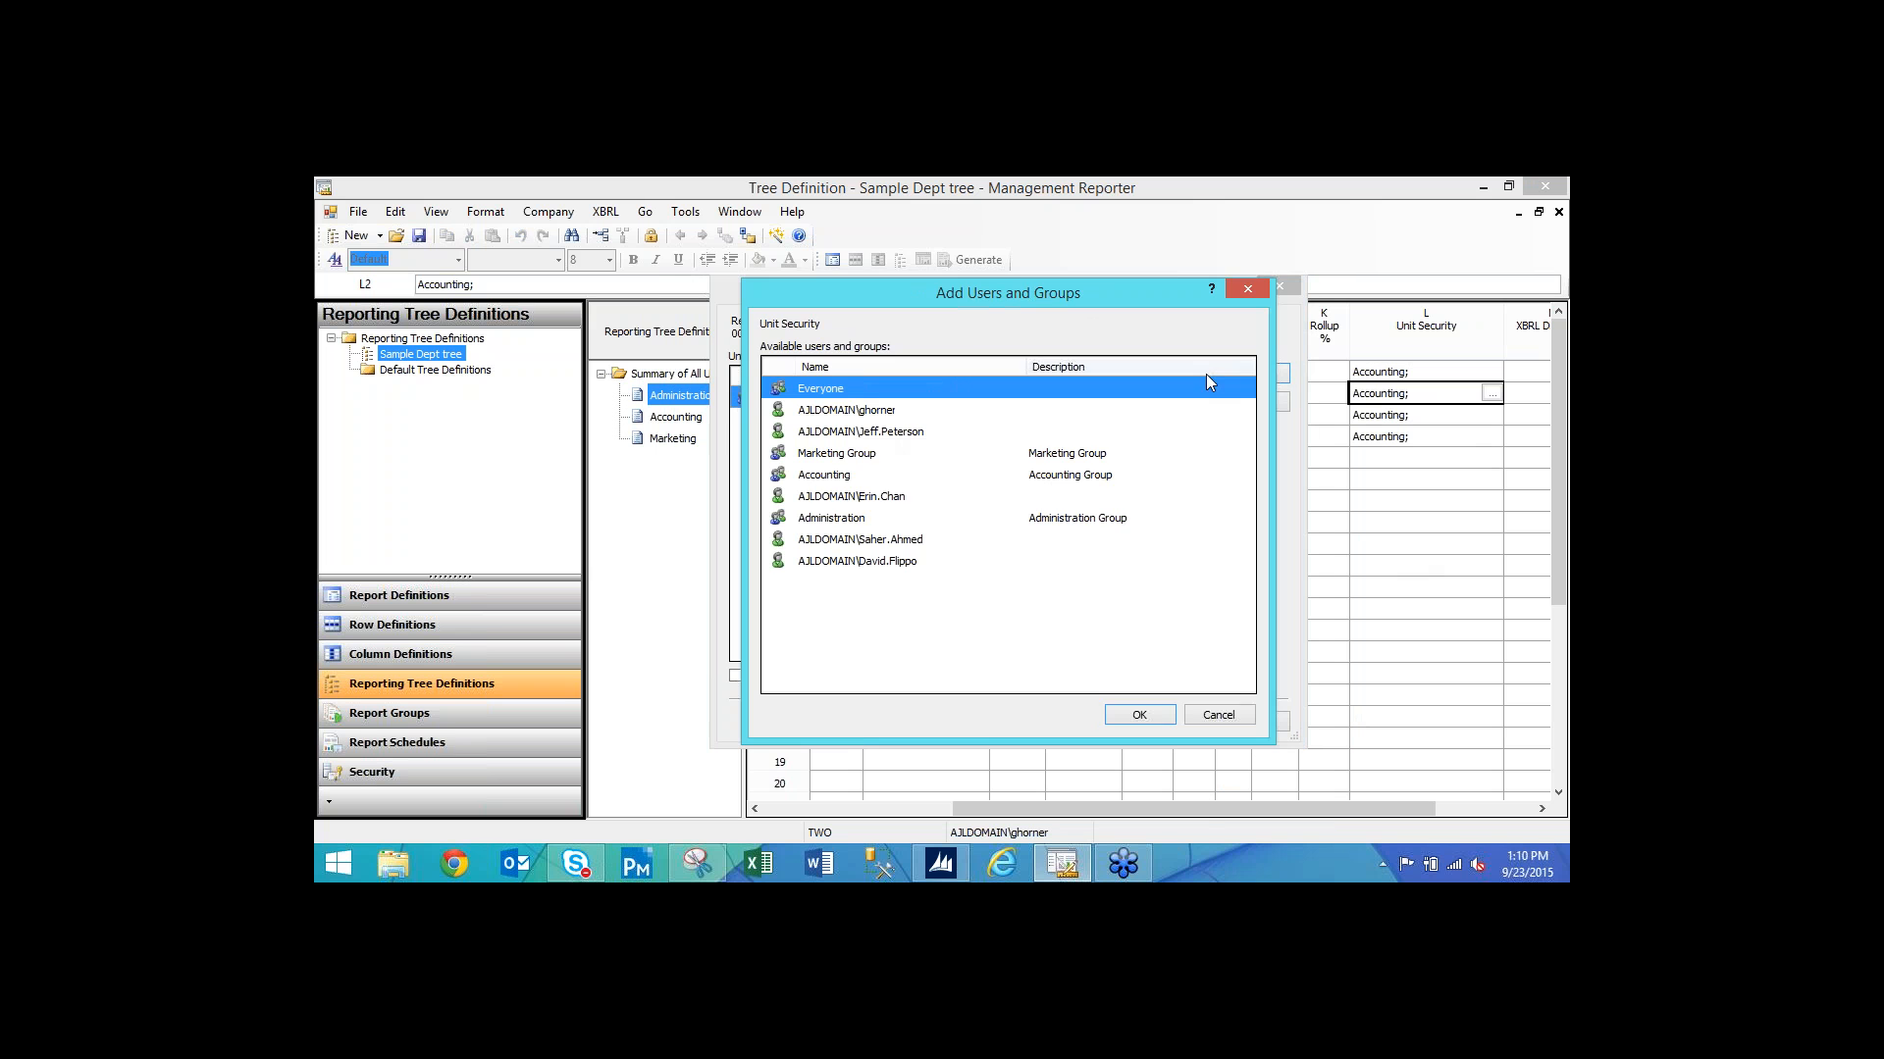
{"action": "left_click", "coordinate": [851, 522]}
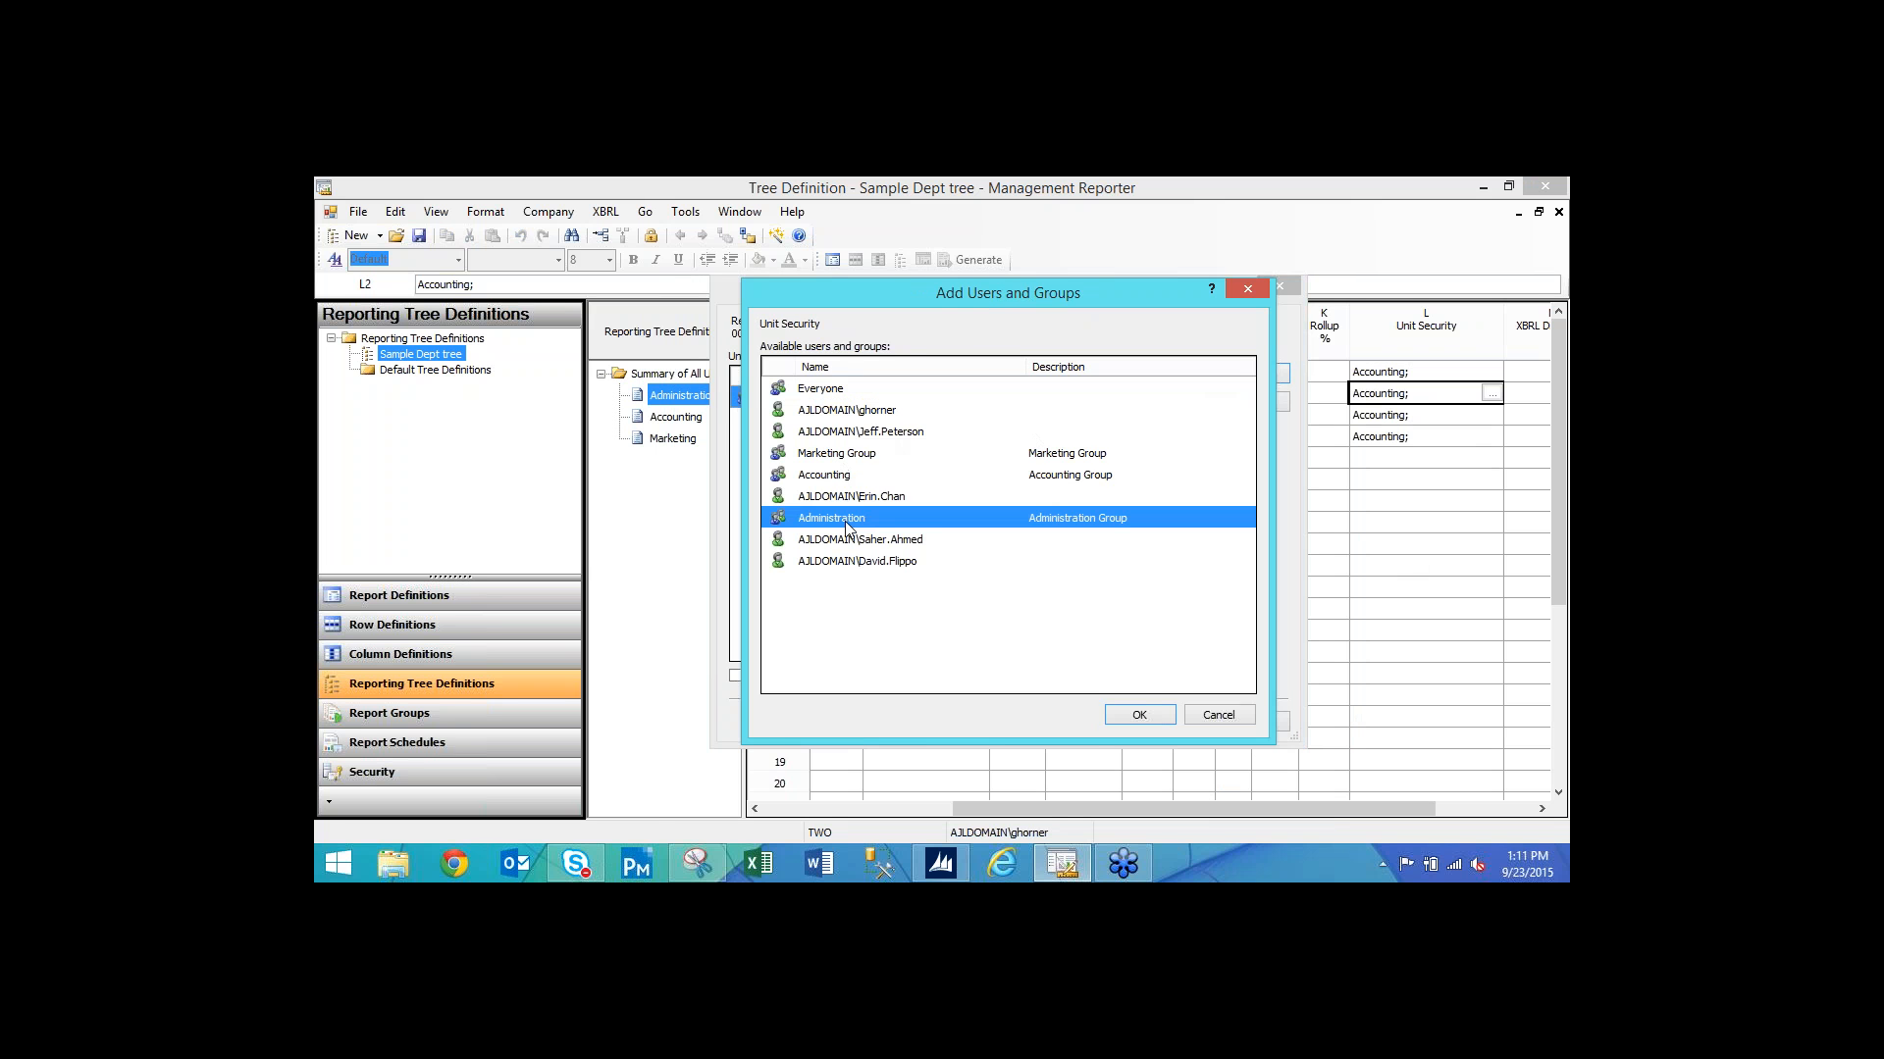
{"action": "left_click", "coordinate": [1140, 714]}
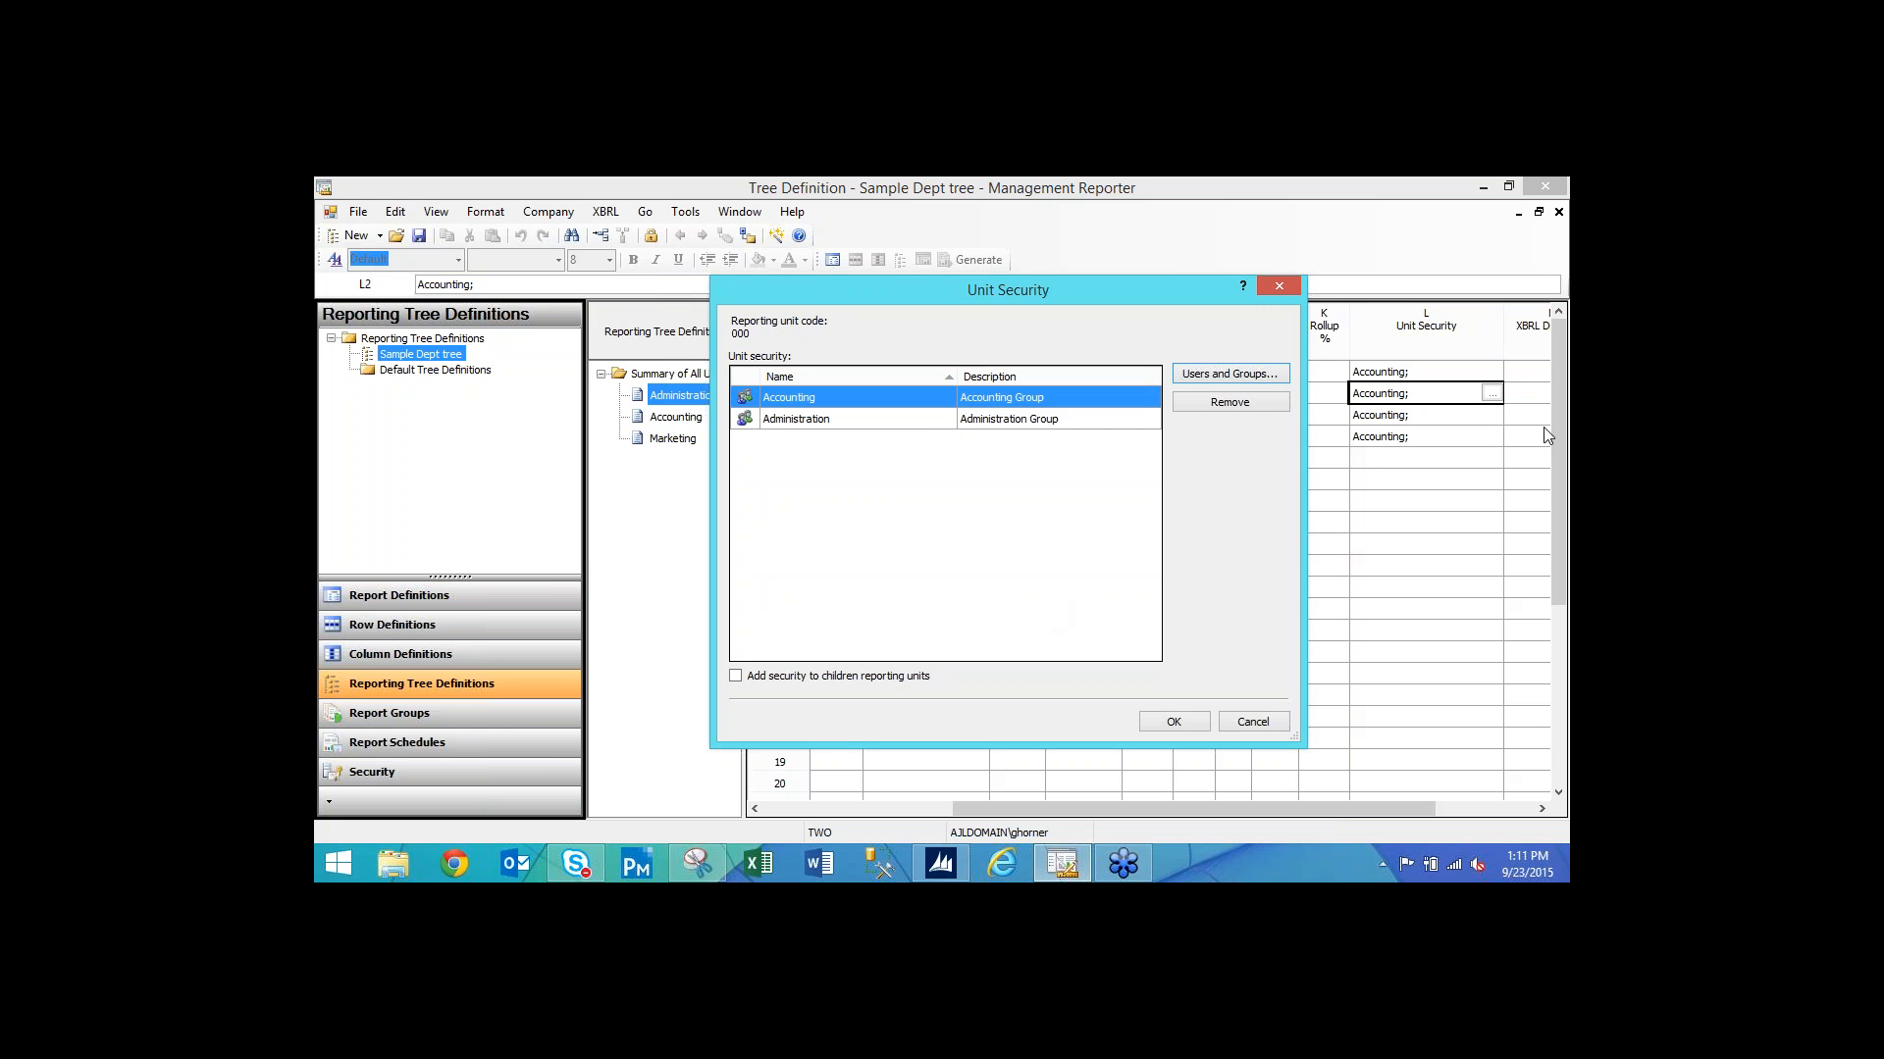
{"action": "left_click", "coordinate": [1173, 725]}
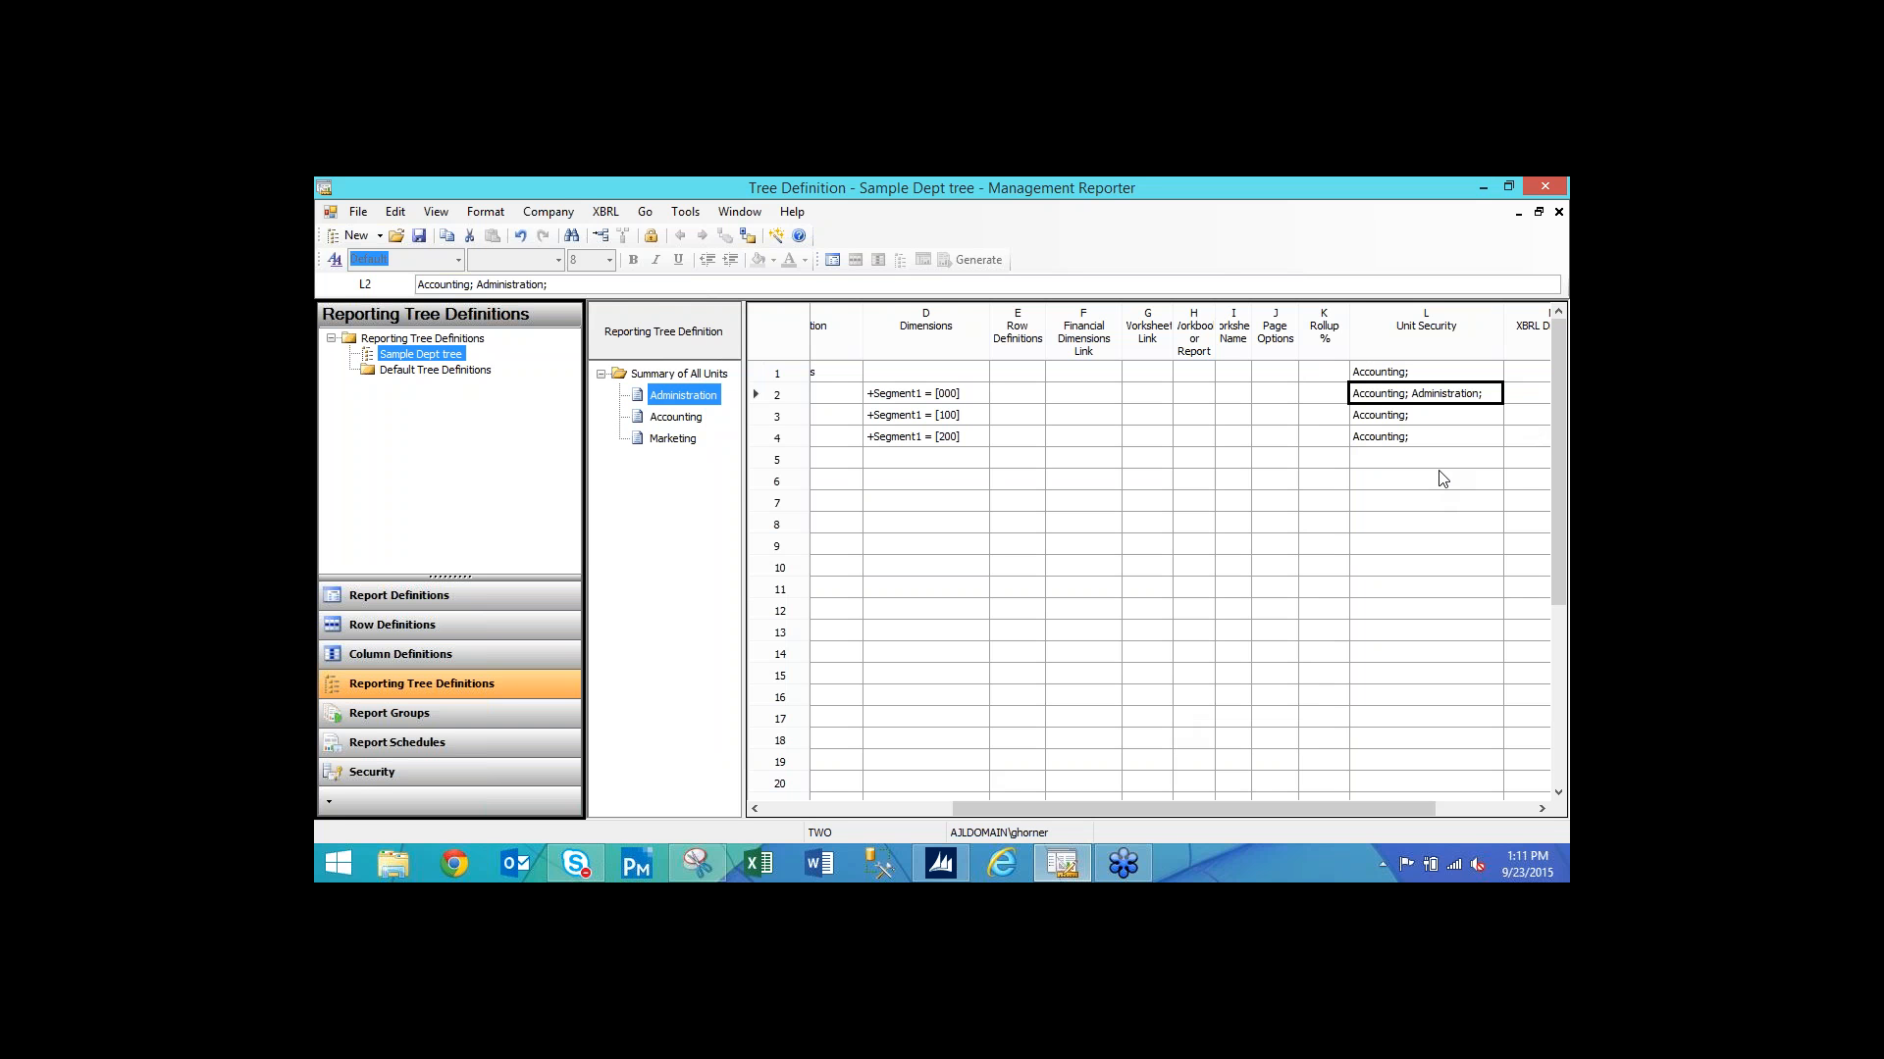
{"action": "left_click", "coordinate": [1437, 418]}
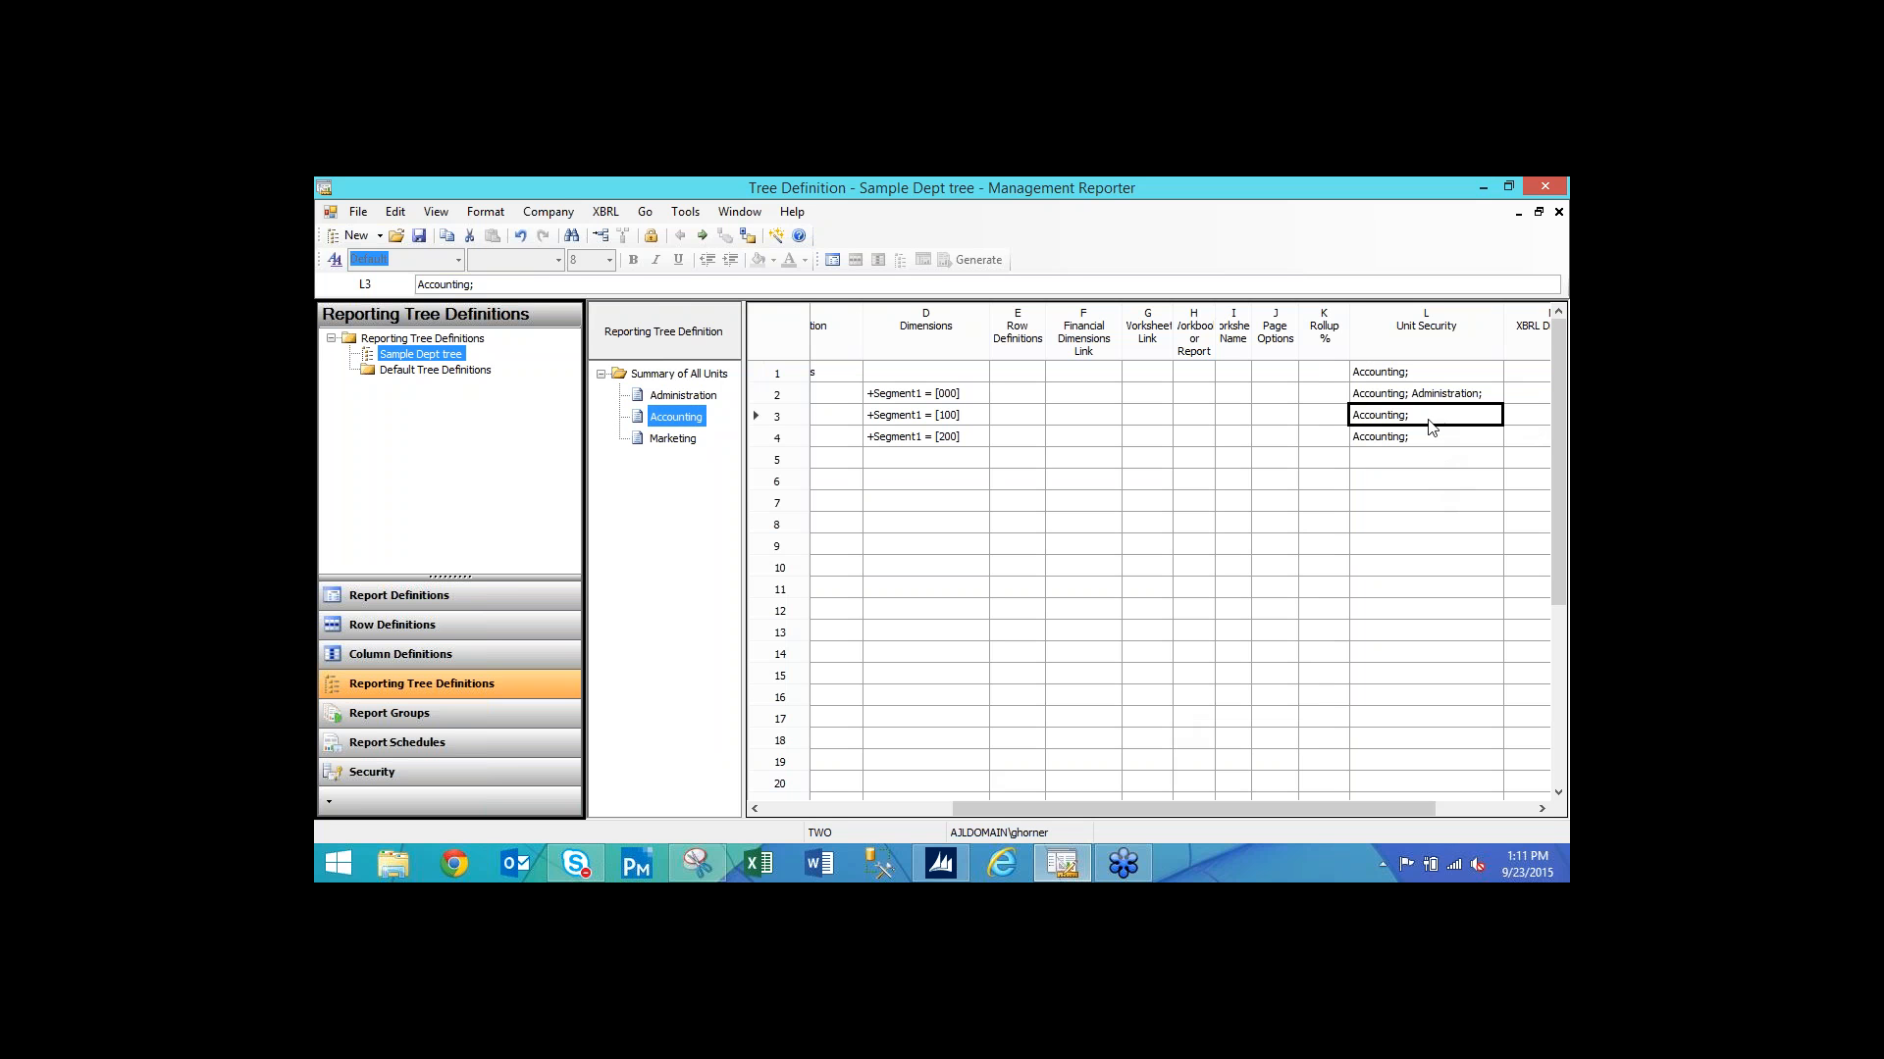
Add Marketing Group to the Marketing unit's security, then save and close the Sample Dept tree.
{"action": "left_click", "coordinate": [1428, 438]}
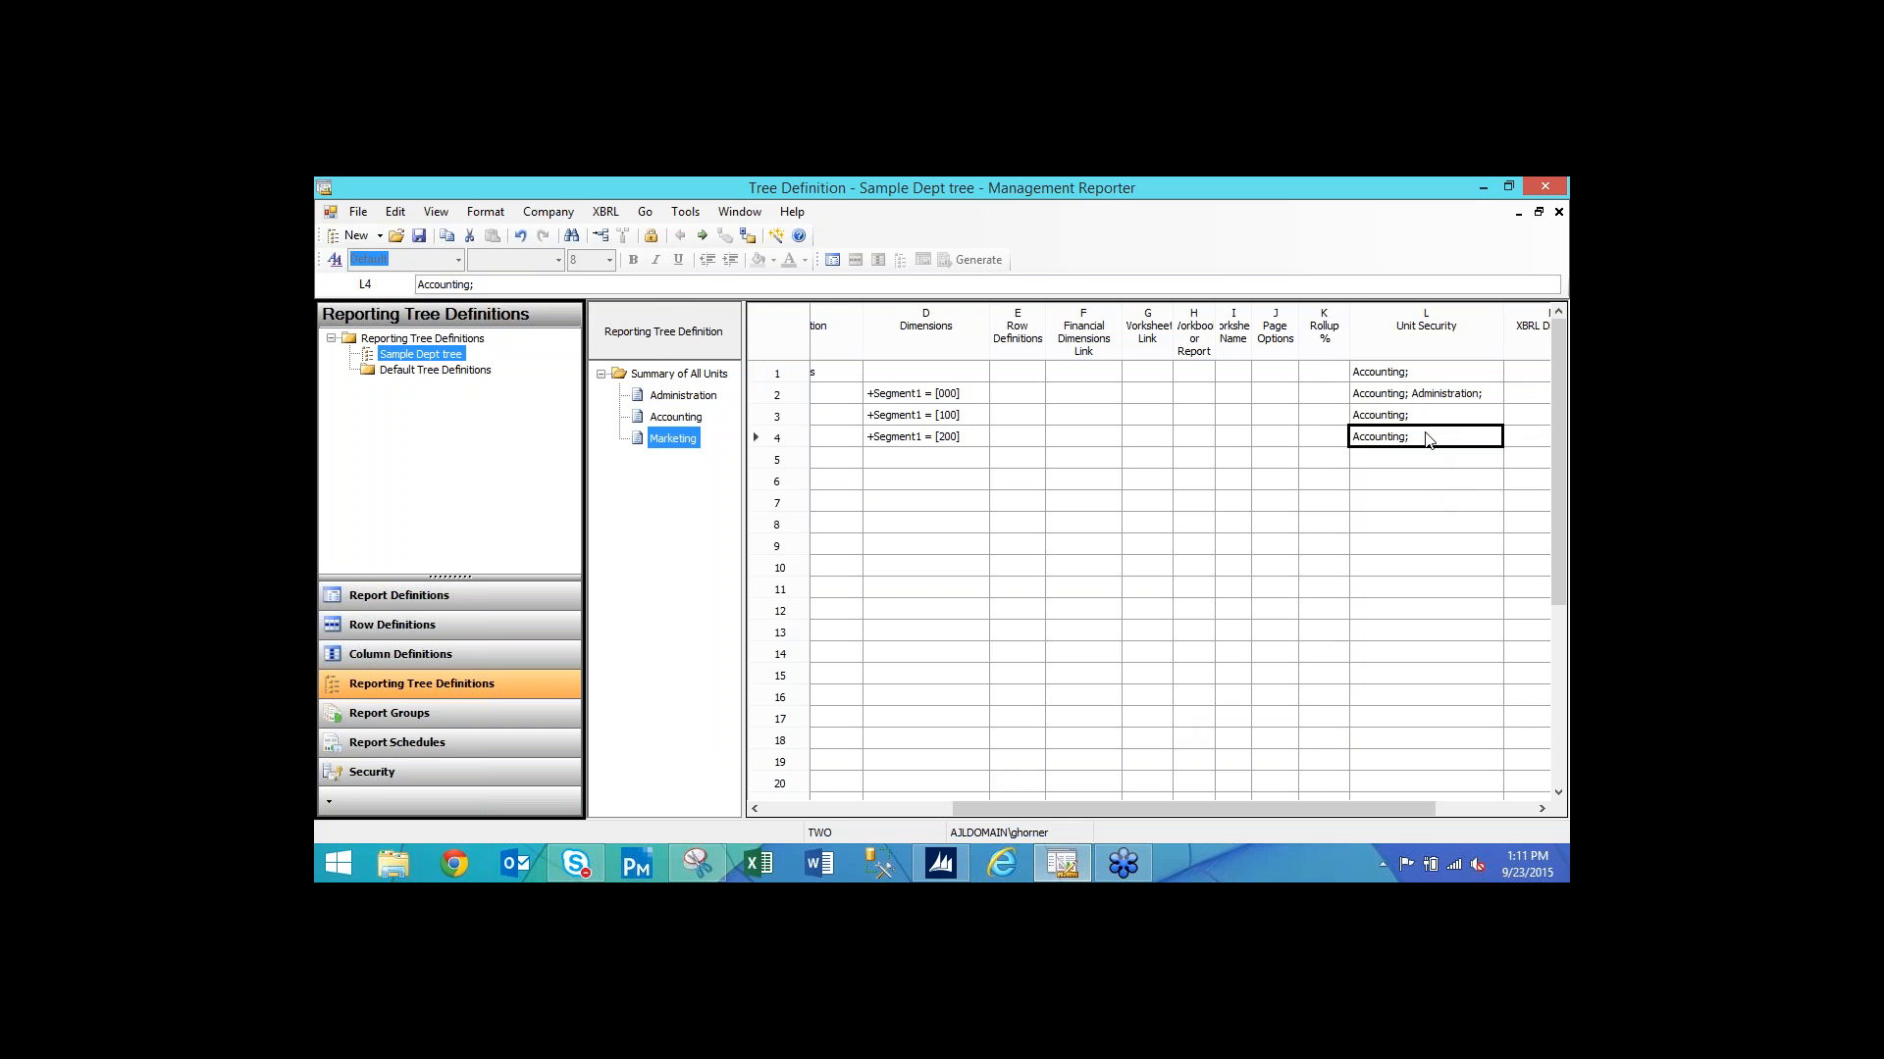
{"action": "double_click", "coordinate": [1428, 439]}
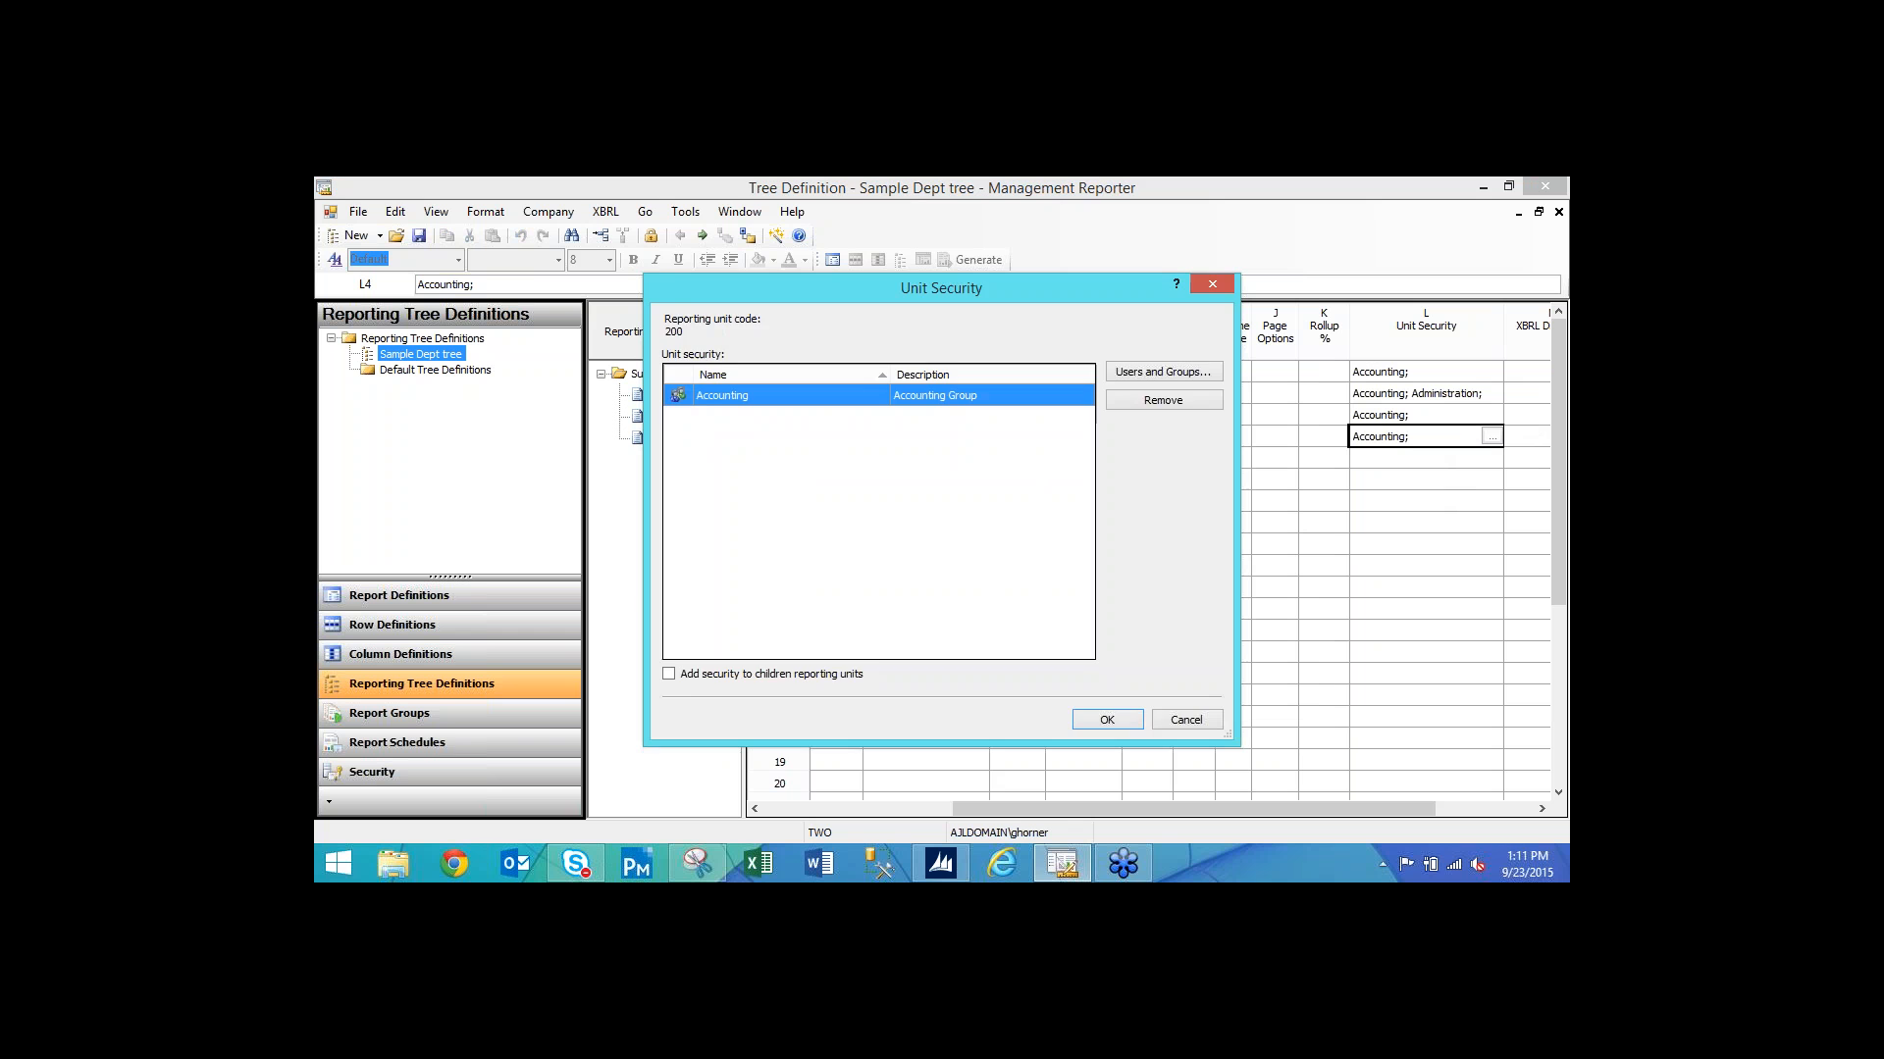
{"action": "left_click", "coordinate": [1198, 373]}
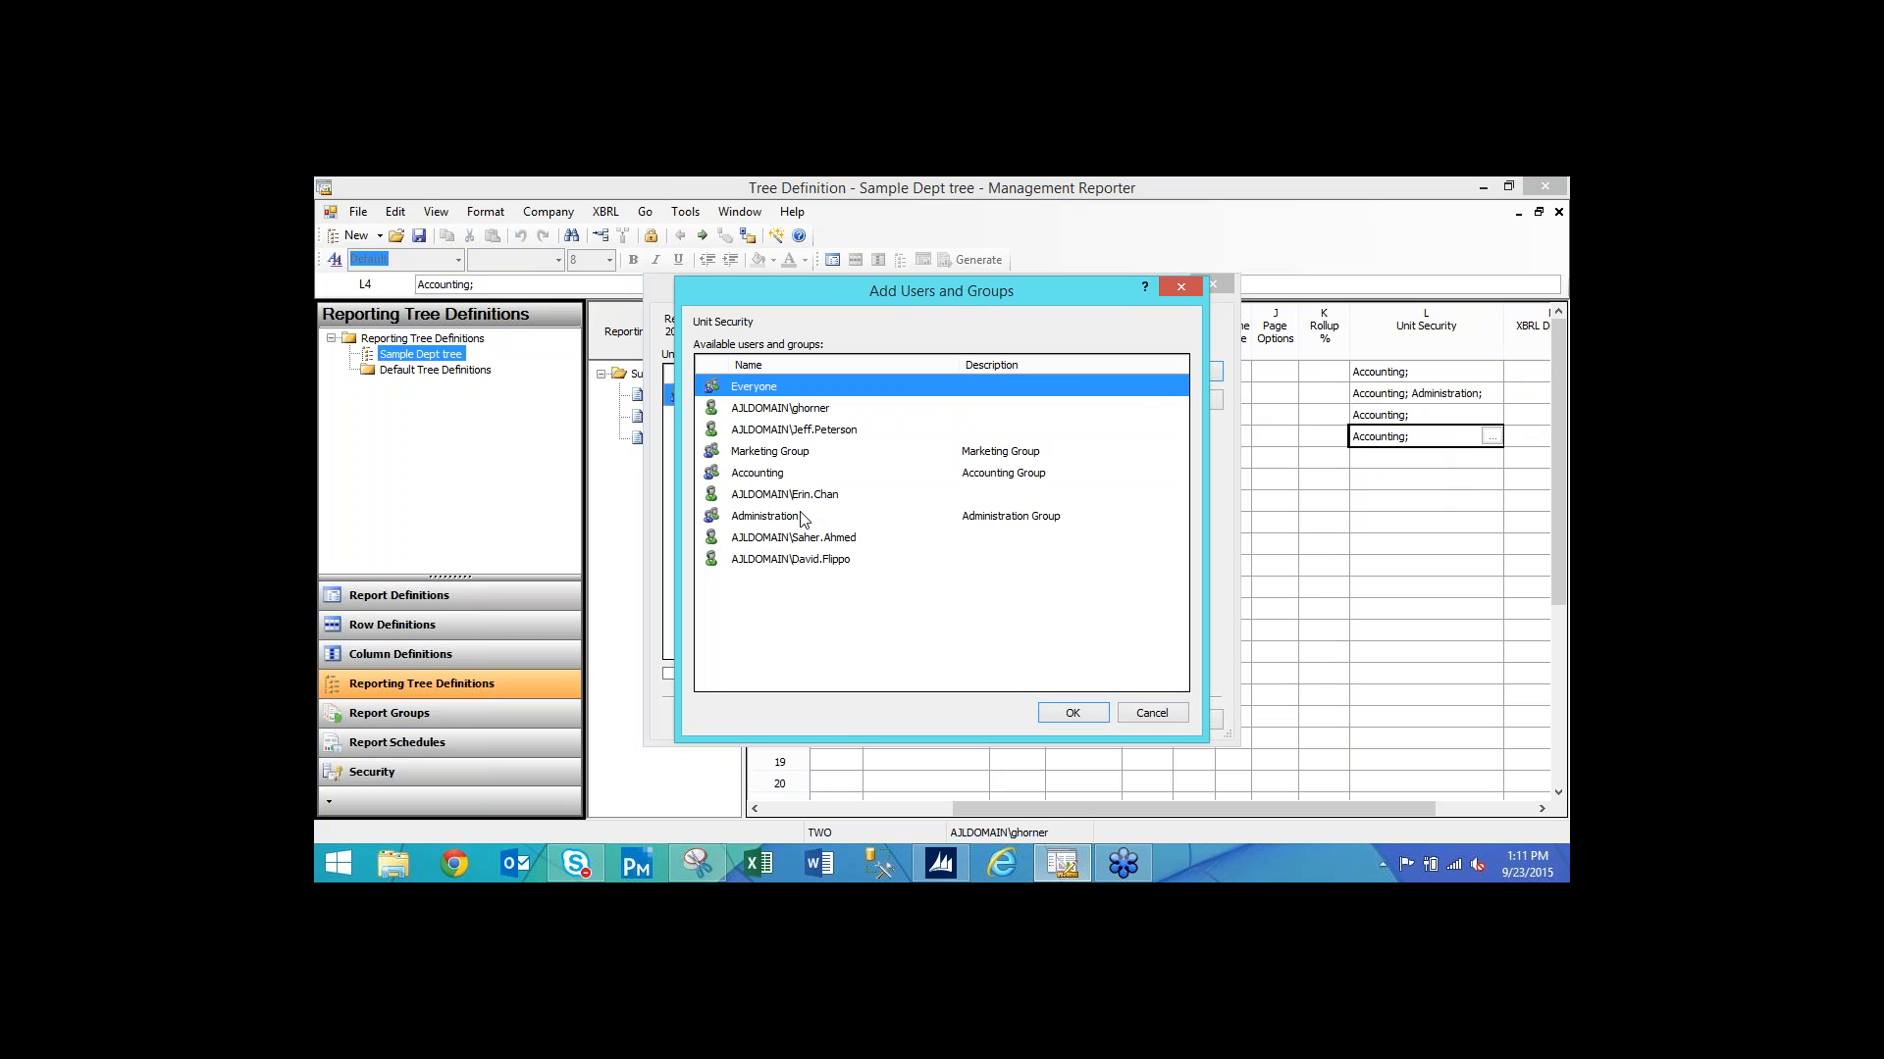
{"action": "left_click", "coordinate": [769, 453]}
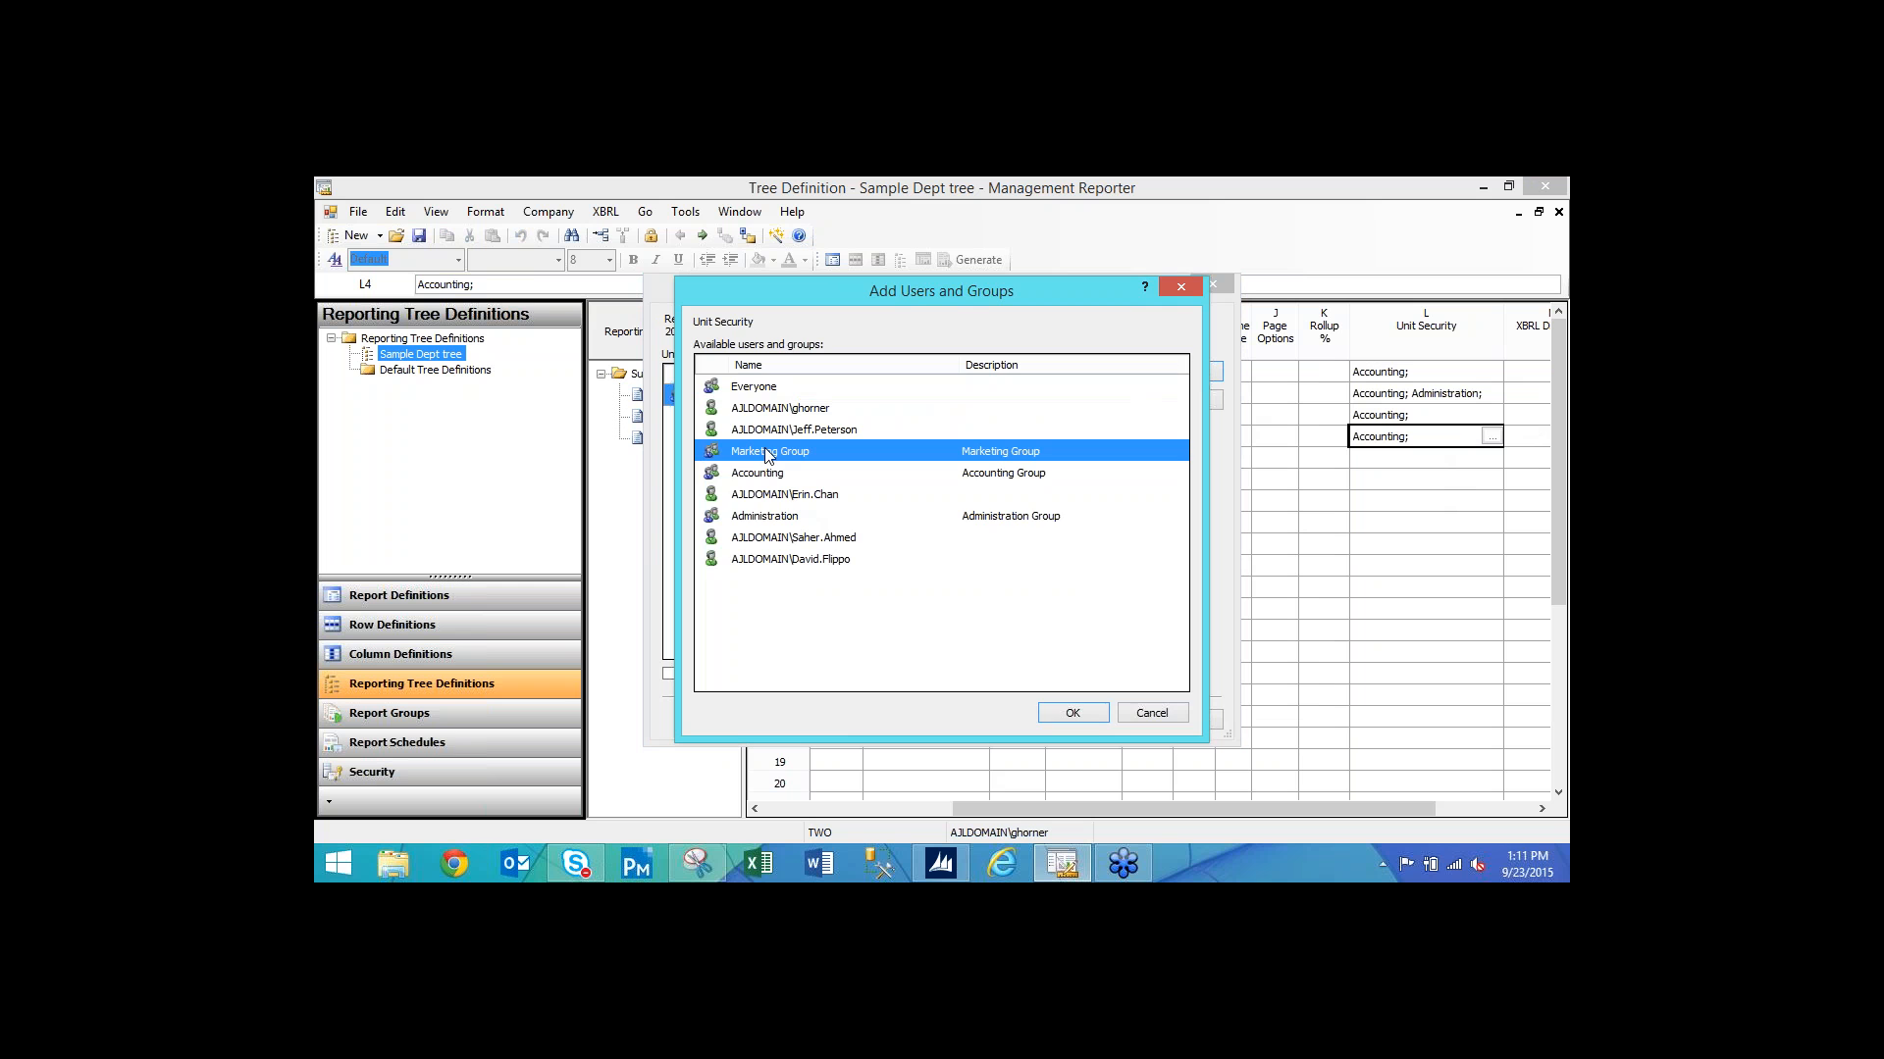
{"action": "left_click", "coordinate": [1091, 713]}
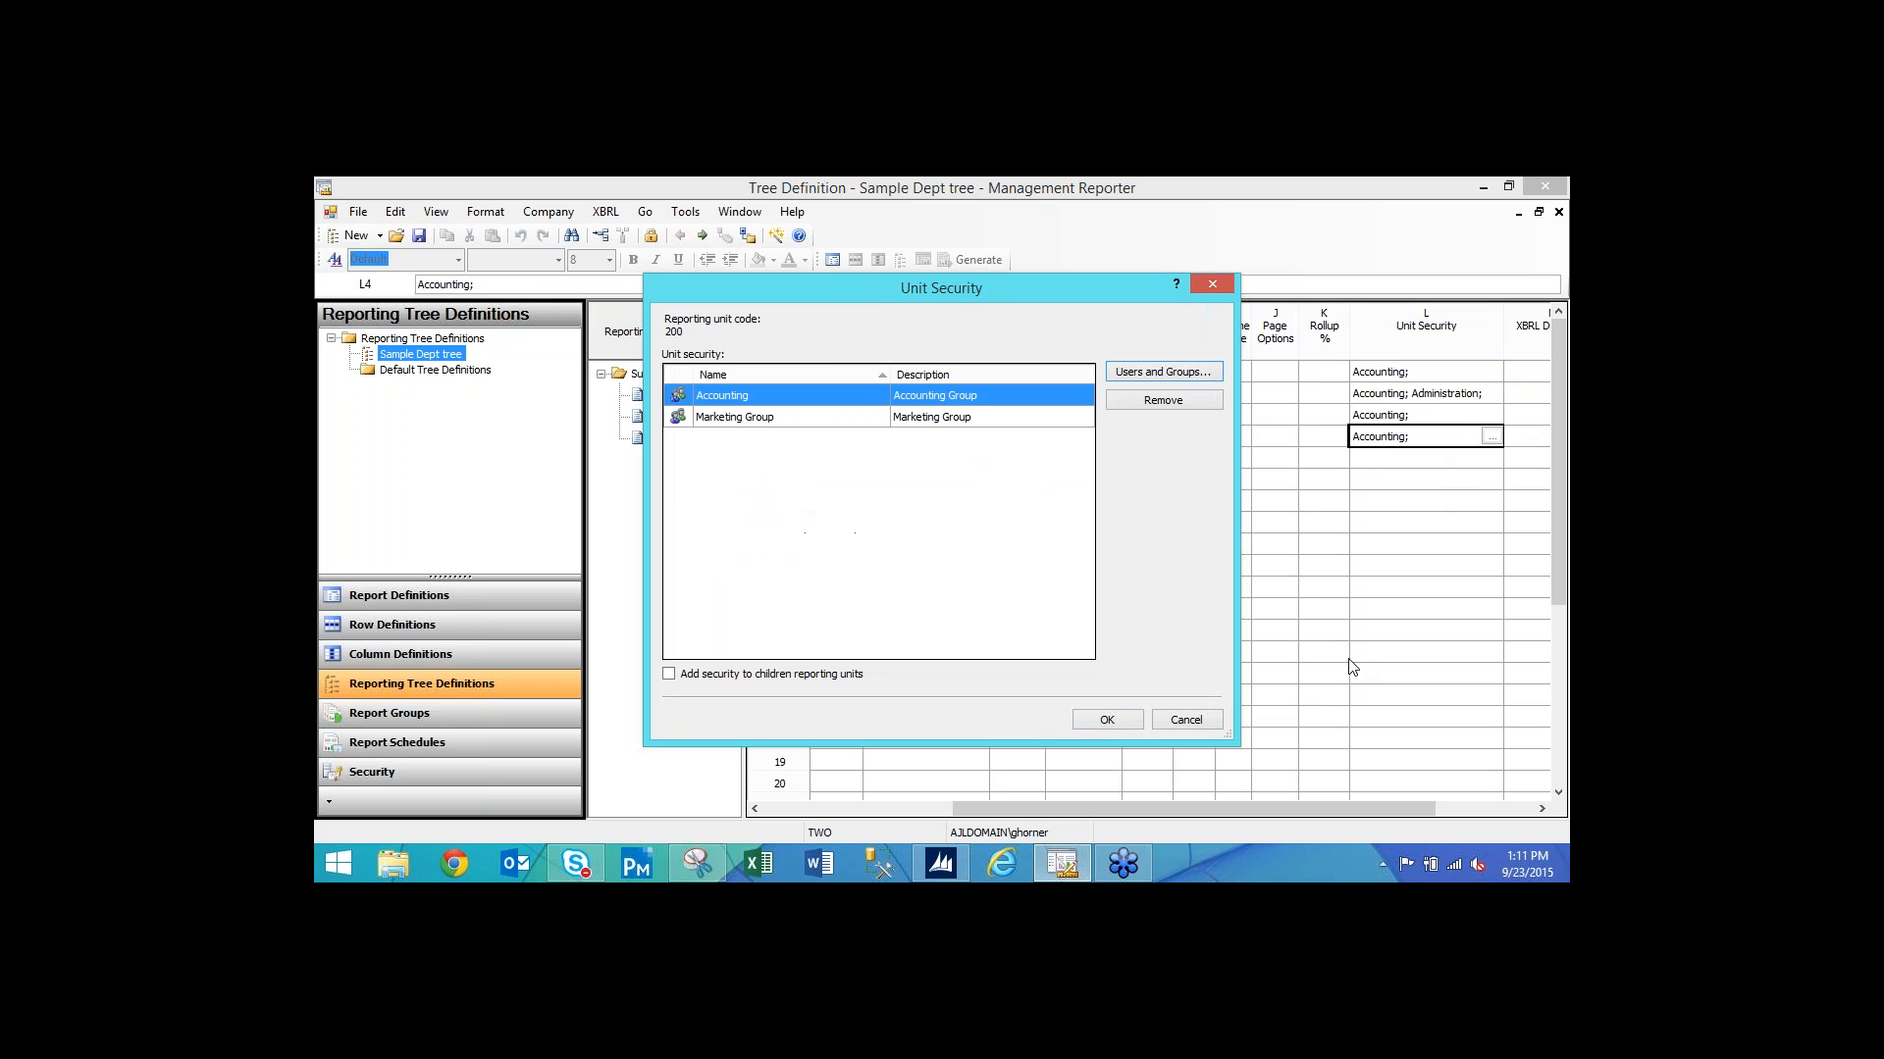
{"action": "left_click", "coordinate": [1107, 720]}
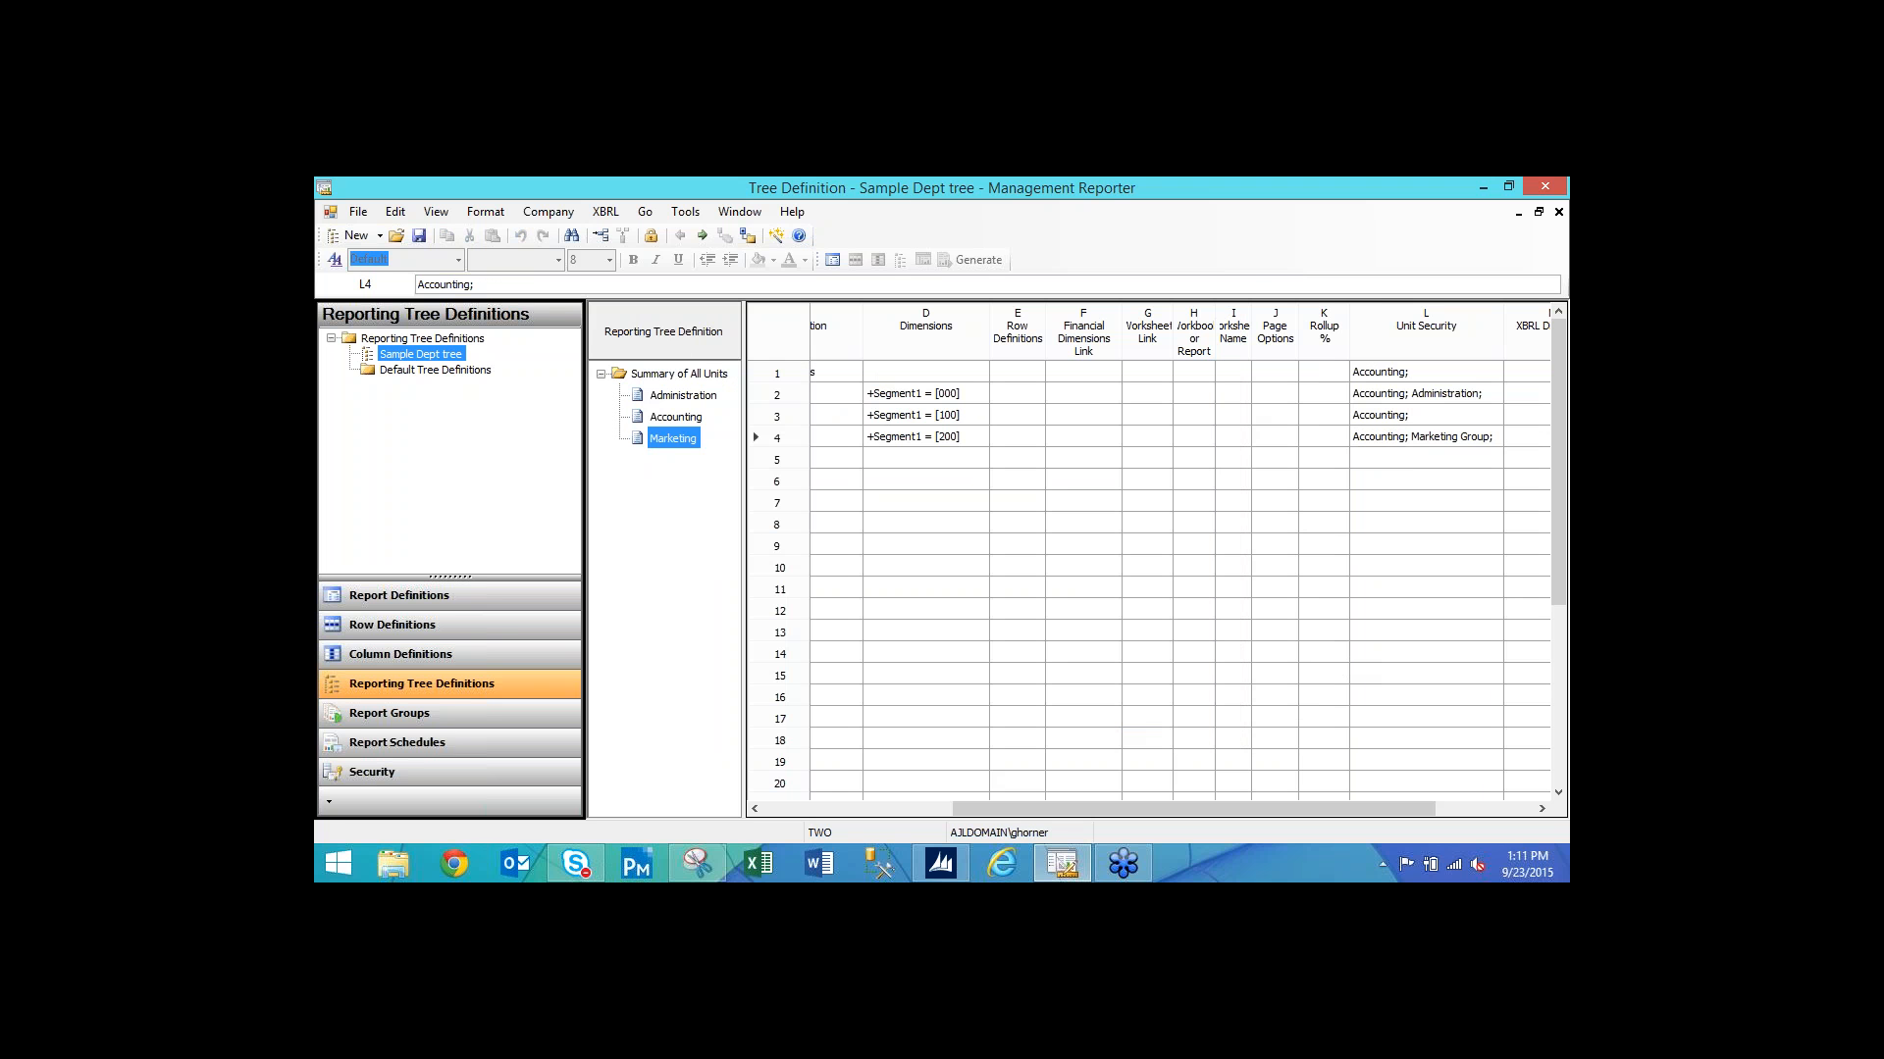
{"action": "left_click", "coordinate": [419, 239]}
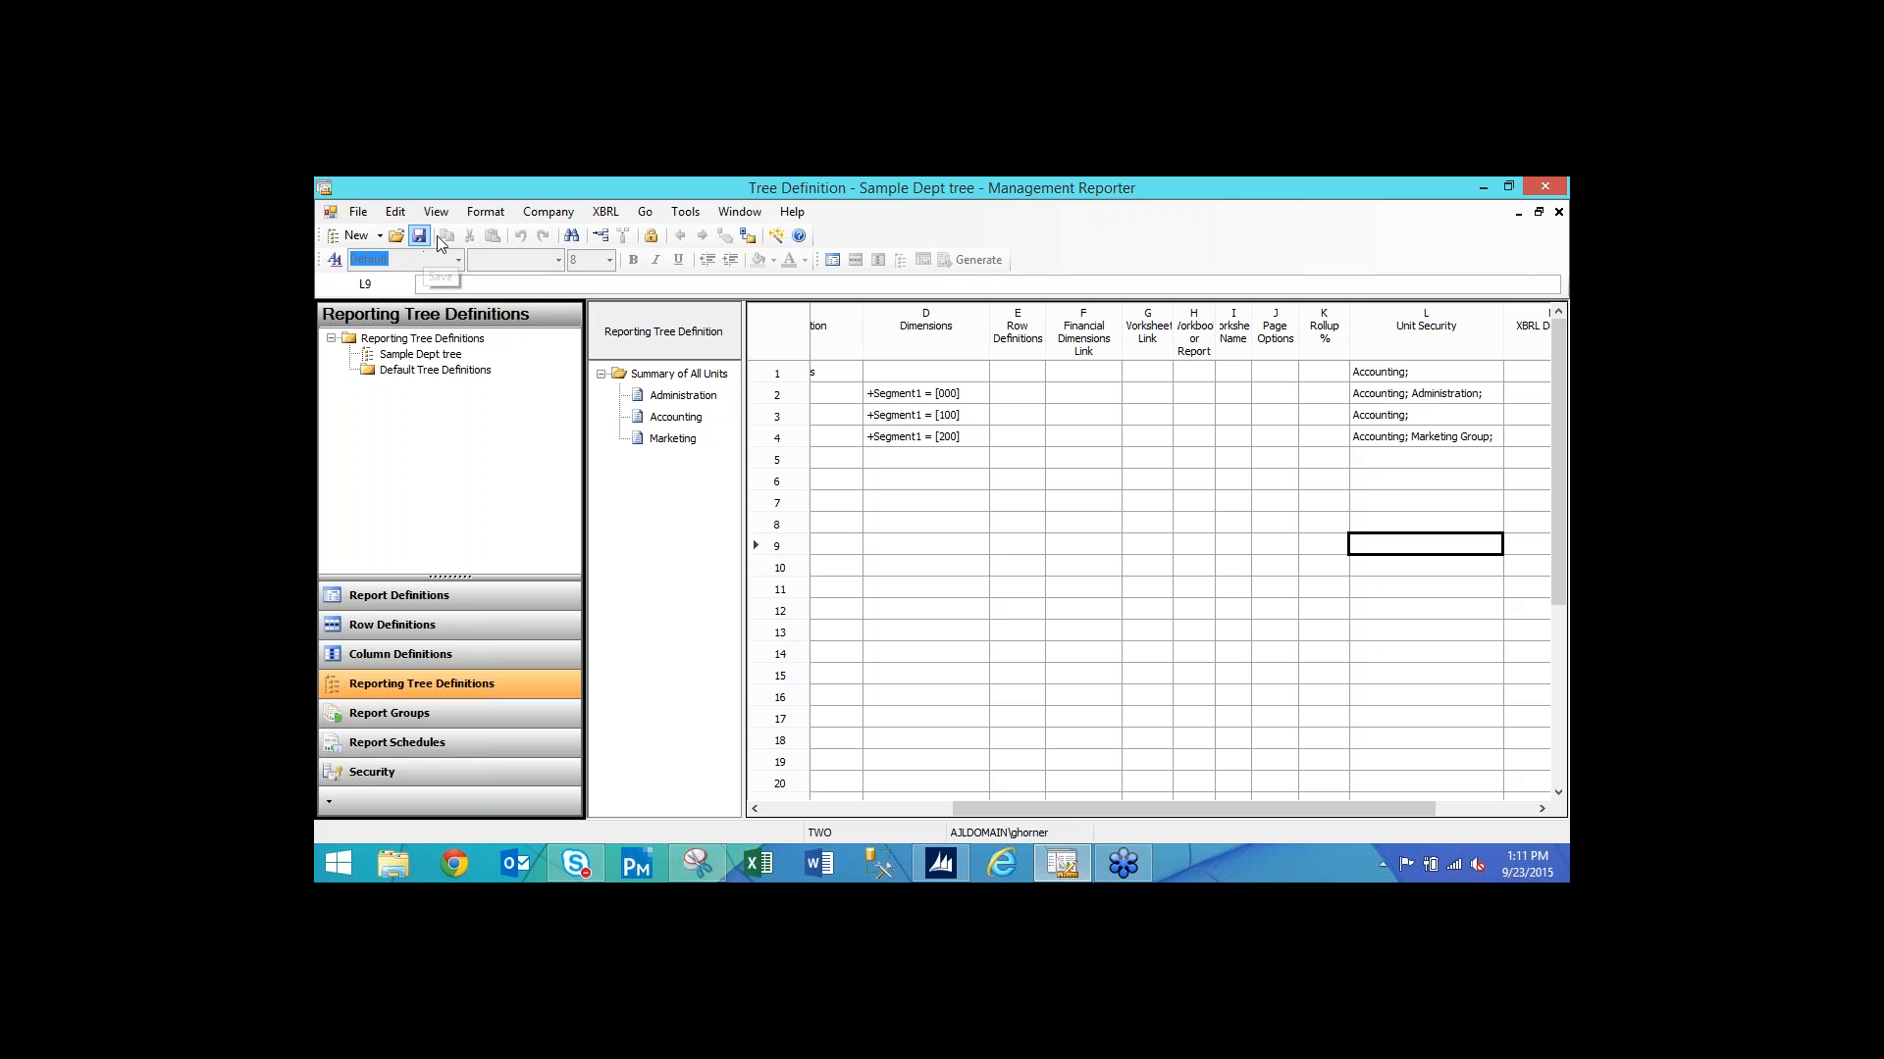
{"action": "left_click", "coordinate": [1559, 213]}
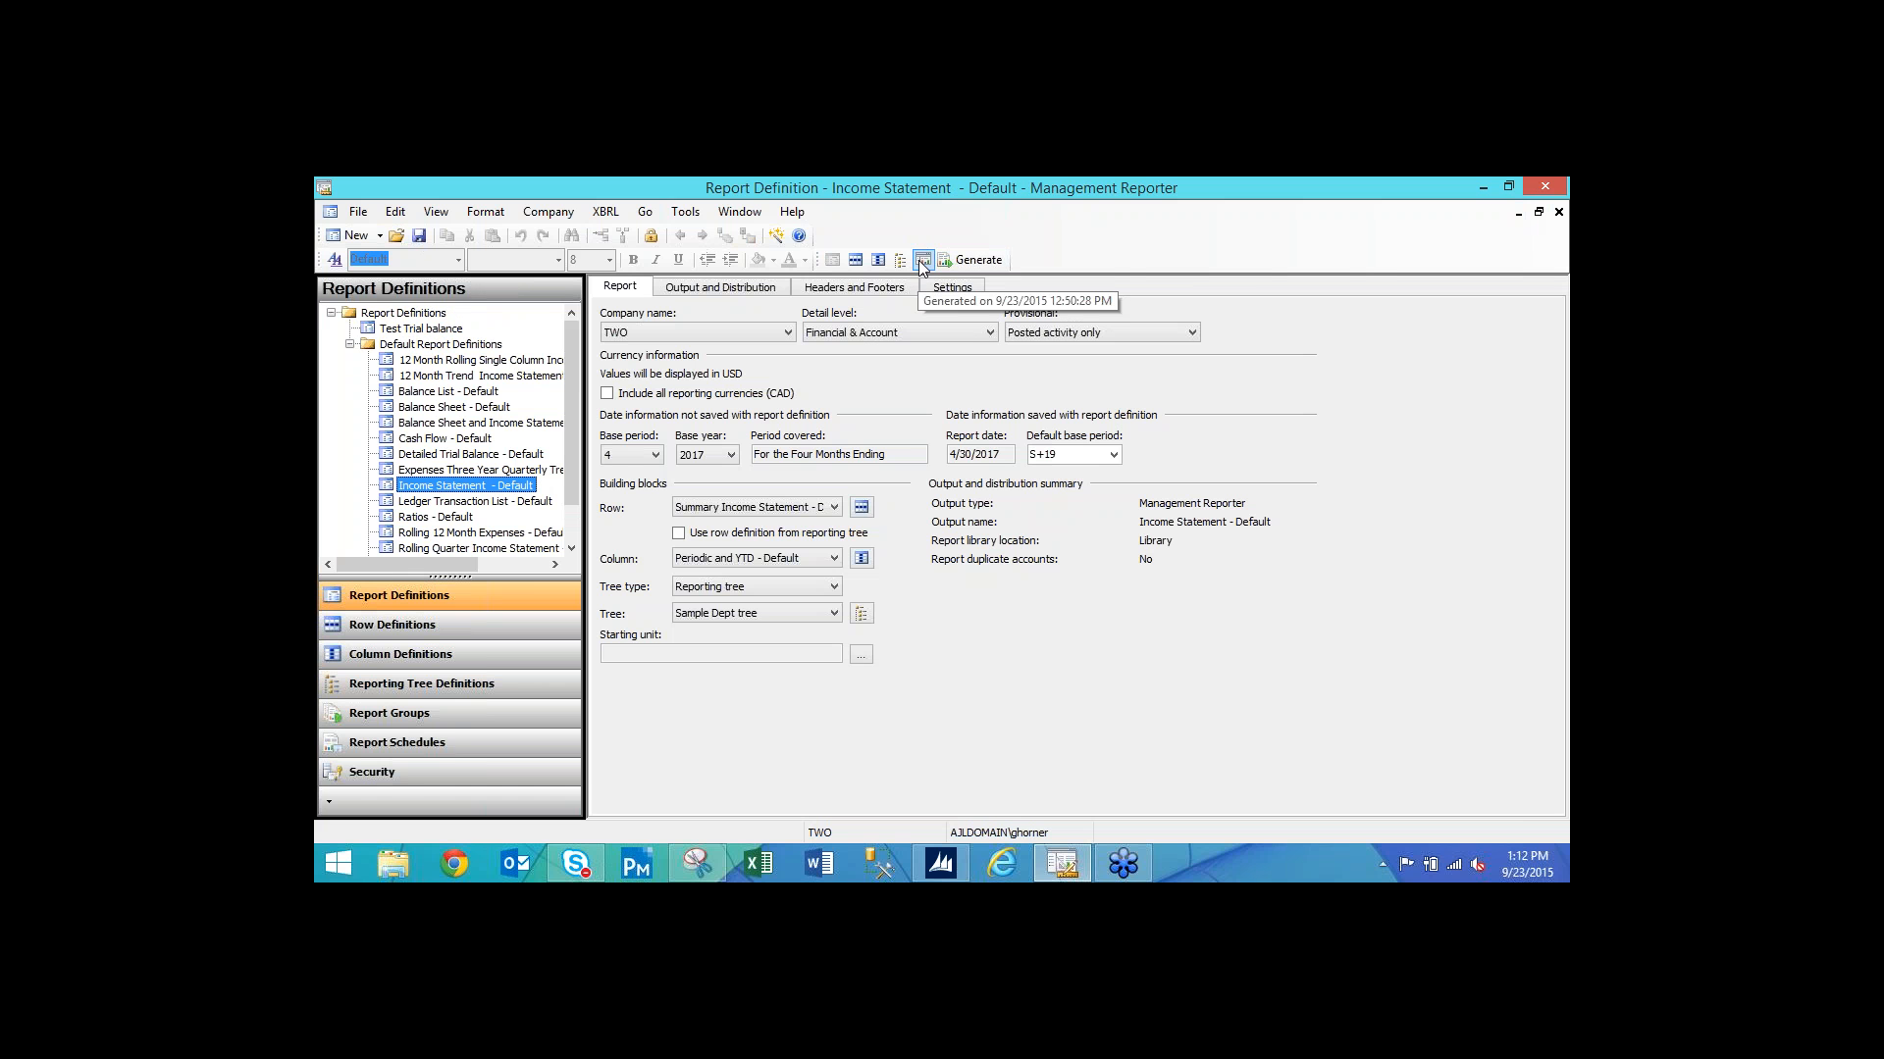
In Tools > Options, tick 'Use Management Reporter Report Viewer as default viewer'.
{"action": "left_click", "coordinate": [685, 213]}
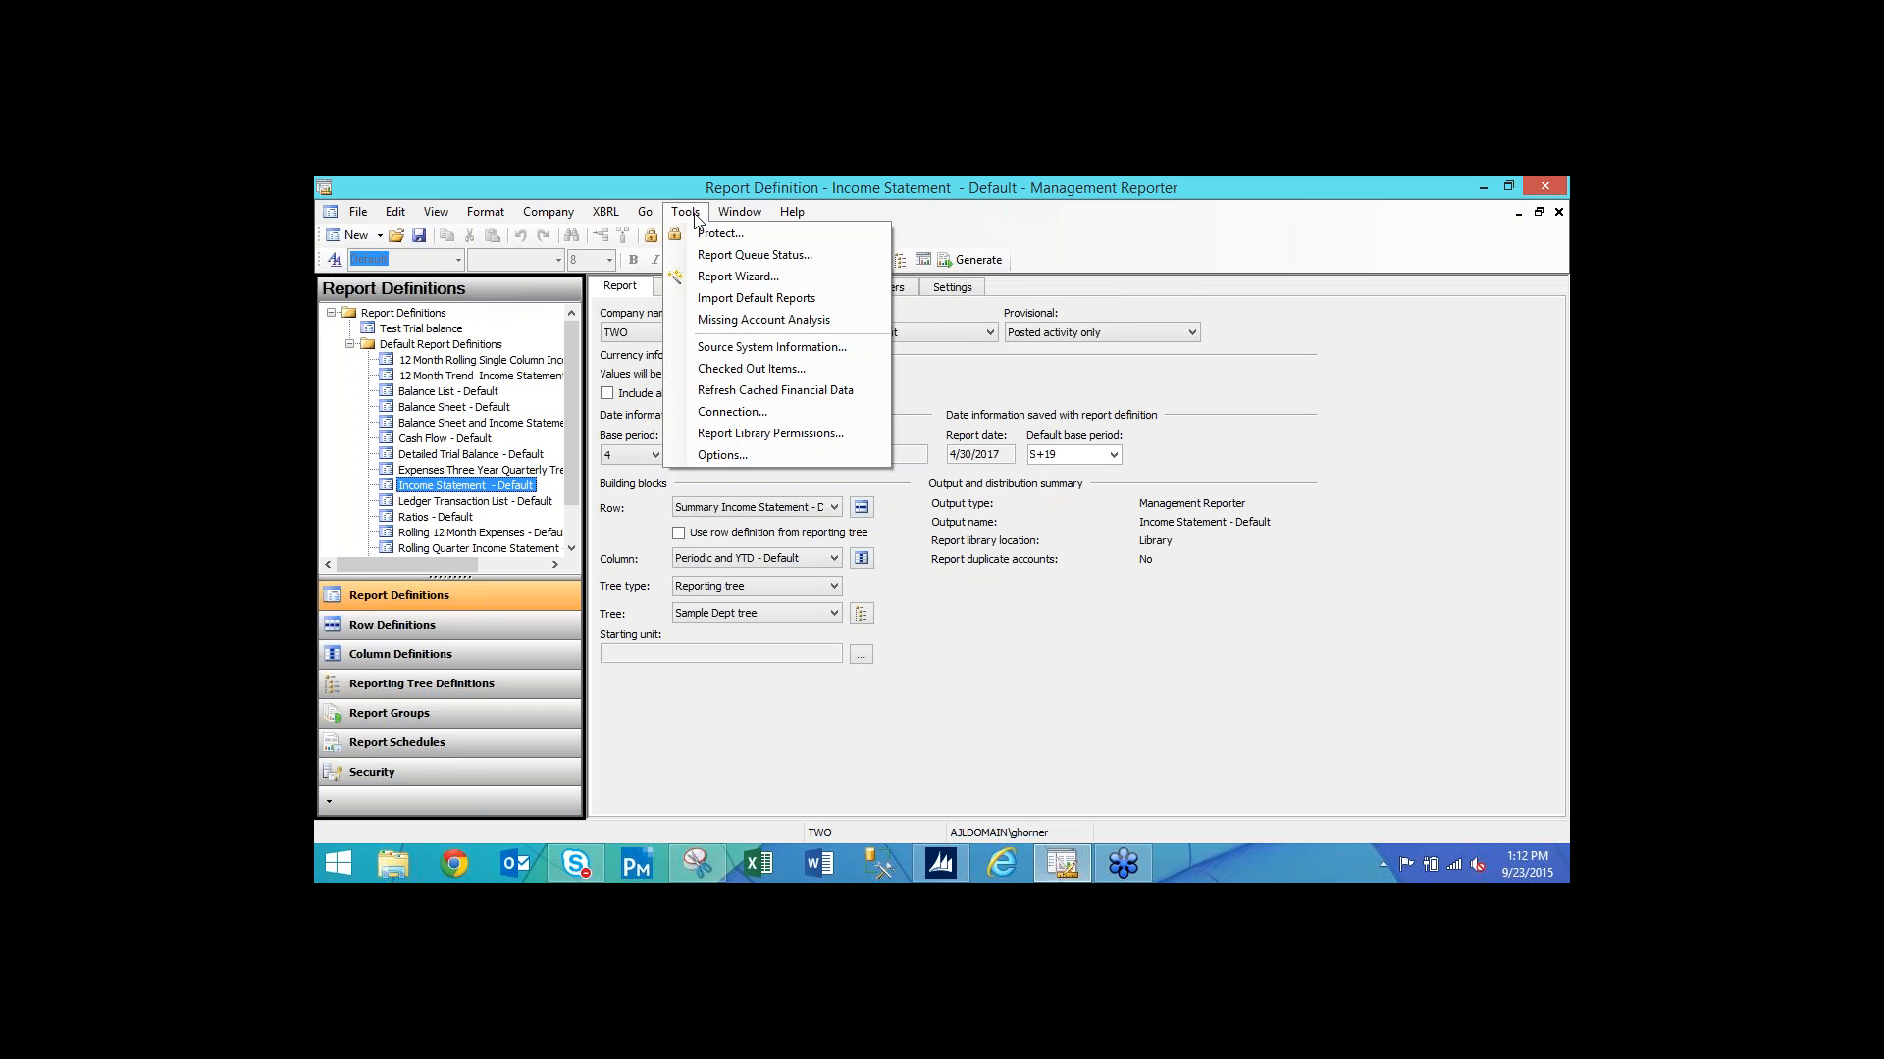
{"action": "mouse_move", "coordinate": [746, 215]}
{"action": "left_click", "coordinate": [722, 457]}
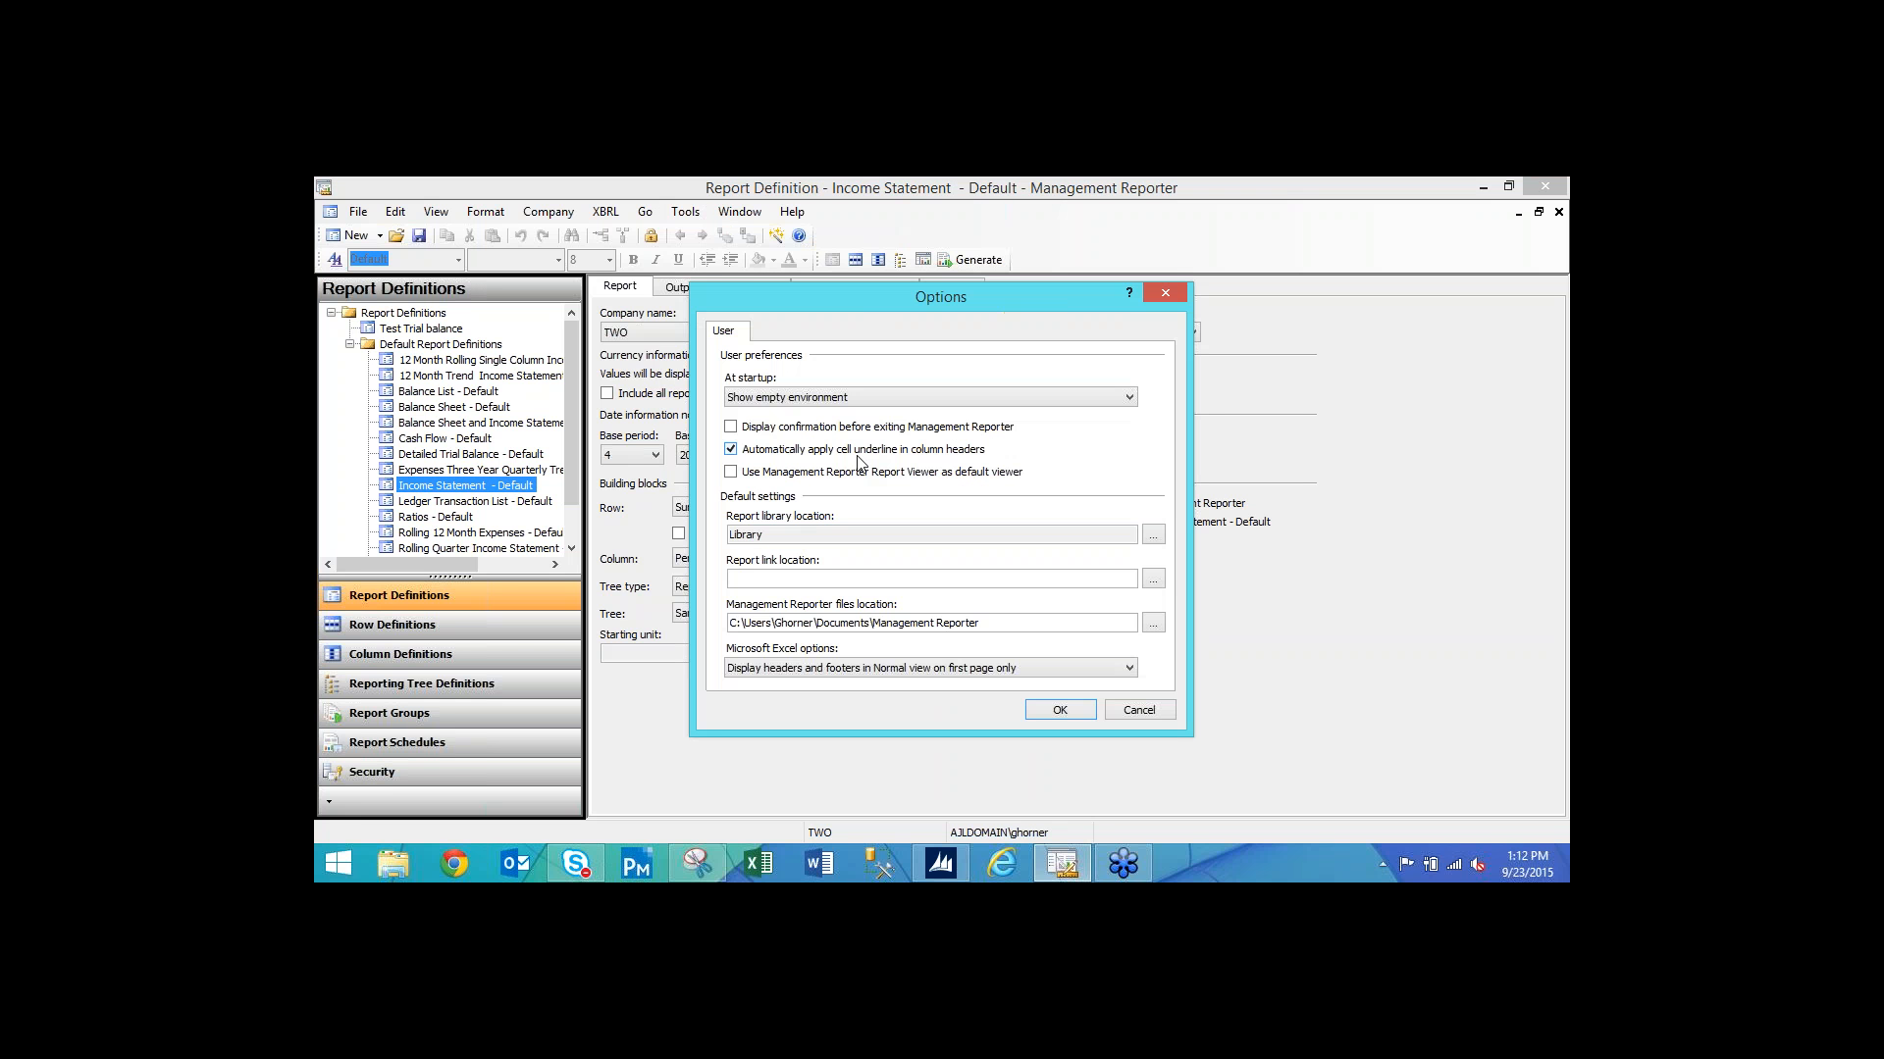
{"action": "left_click", "coordinate": [732, 473]}
Confirm Options, generate Income Statement - Default, and start an Outlook e-mail linking to it.
{"action": "left_click", "coordinate": [1061, 706]}
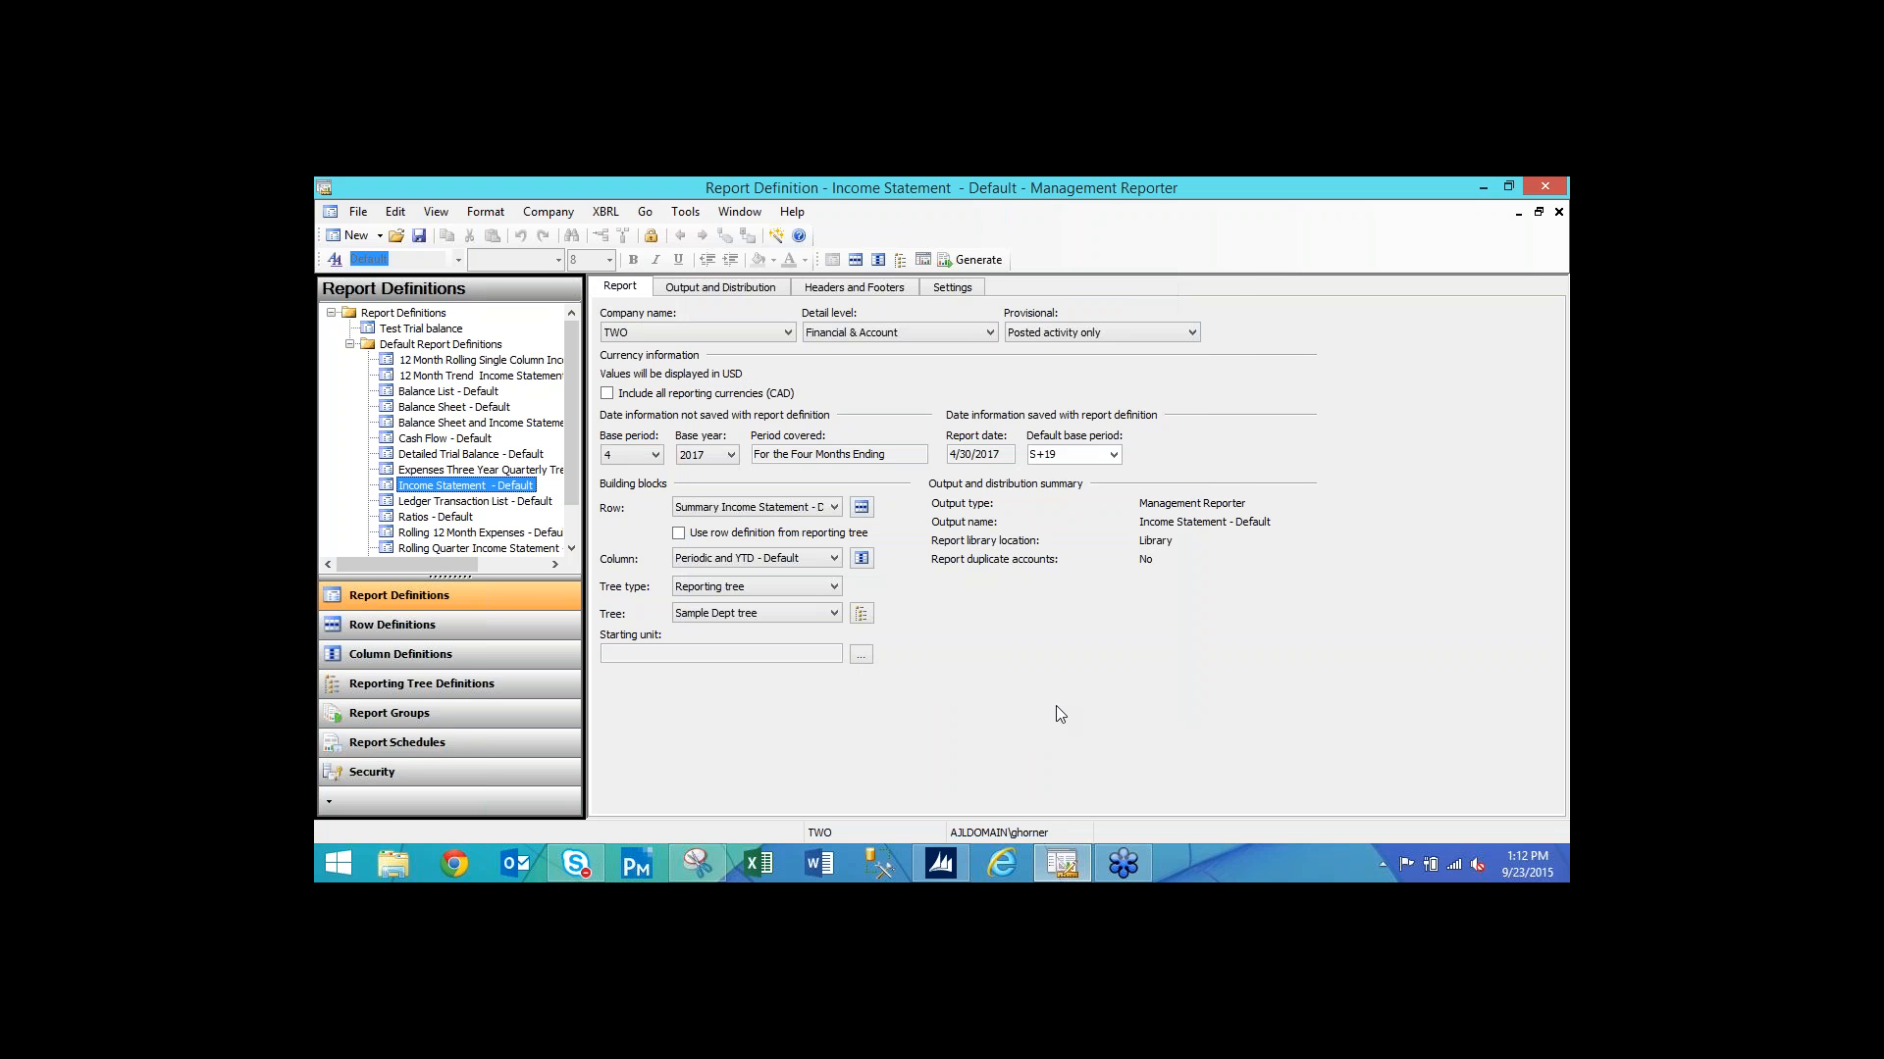
{"action": "left_click", "coordinate": [978, 261]}
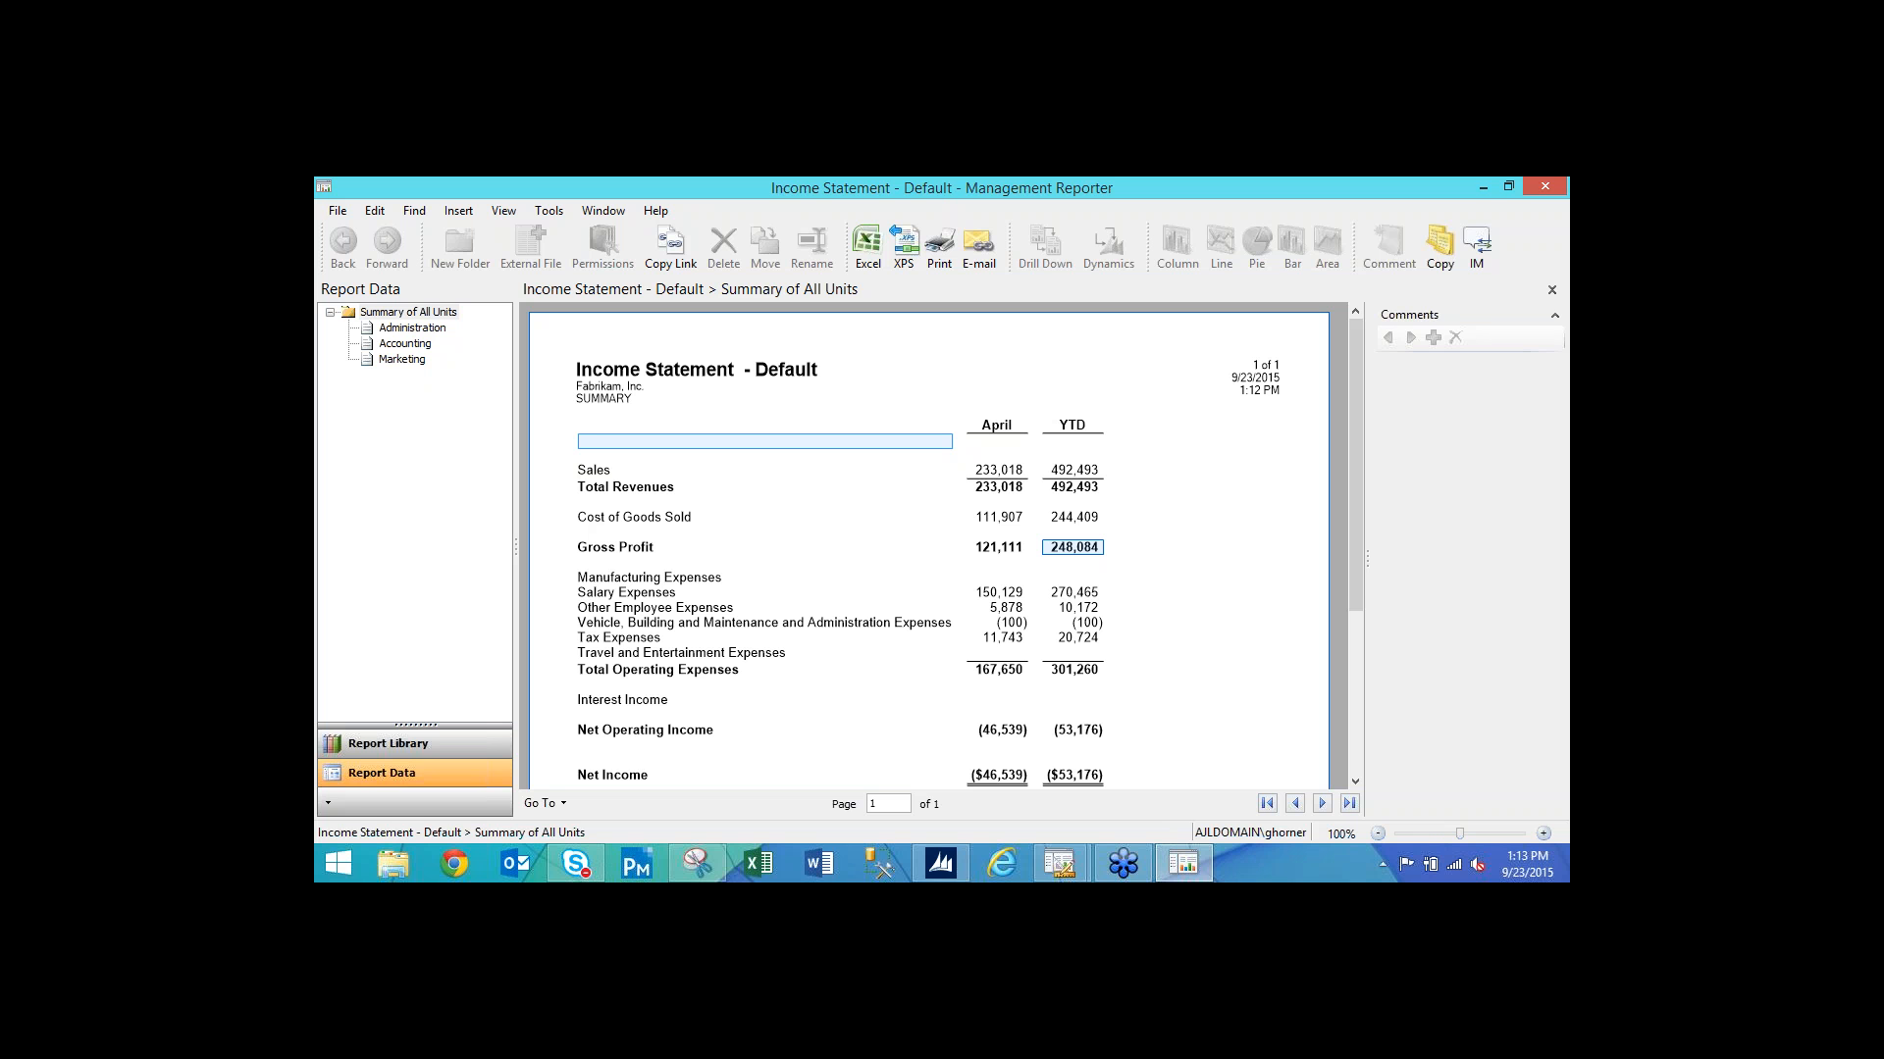
{"action": "left_click", "coordinate": [987, 263]}
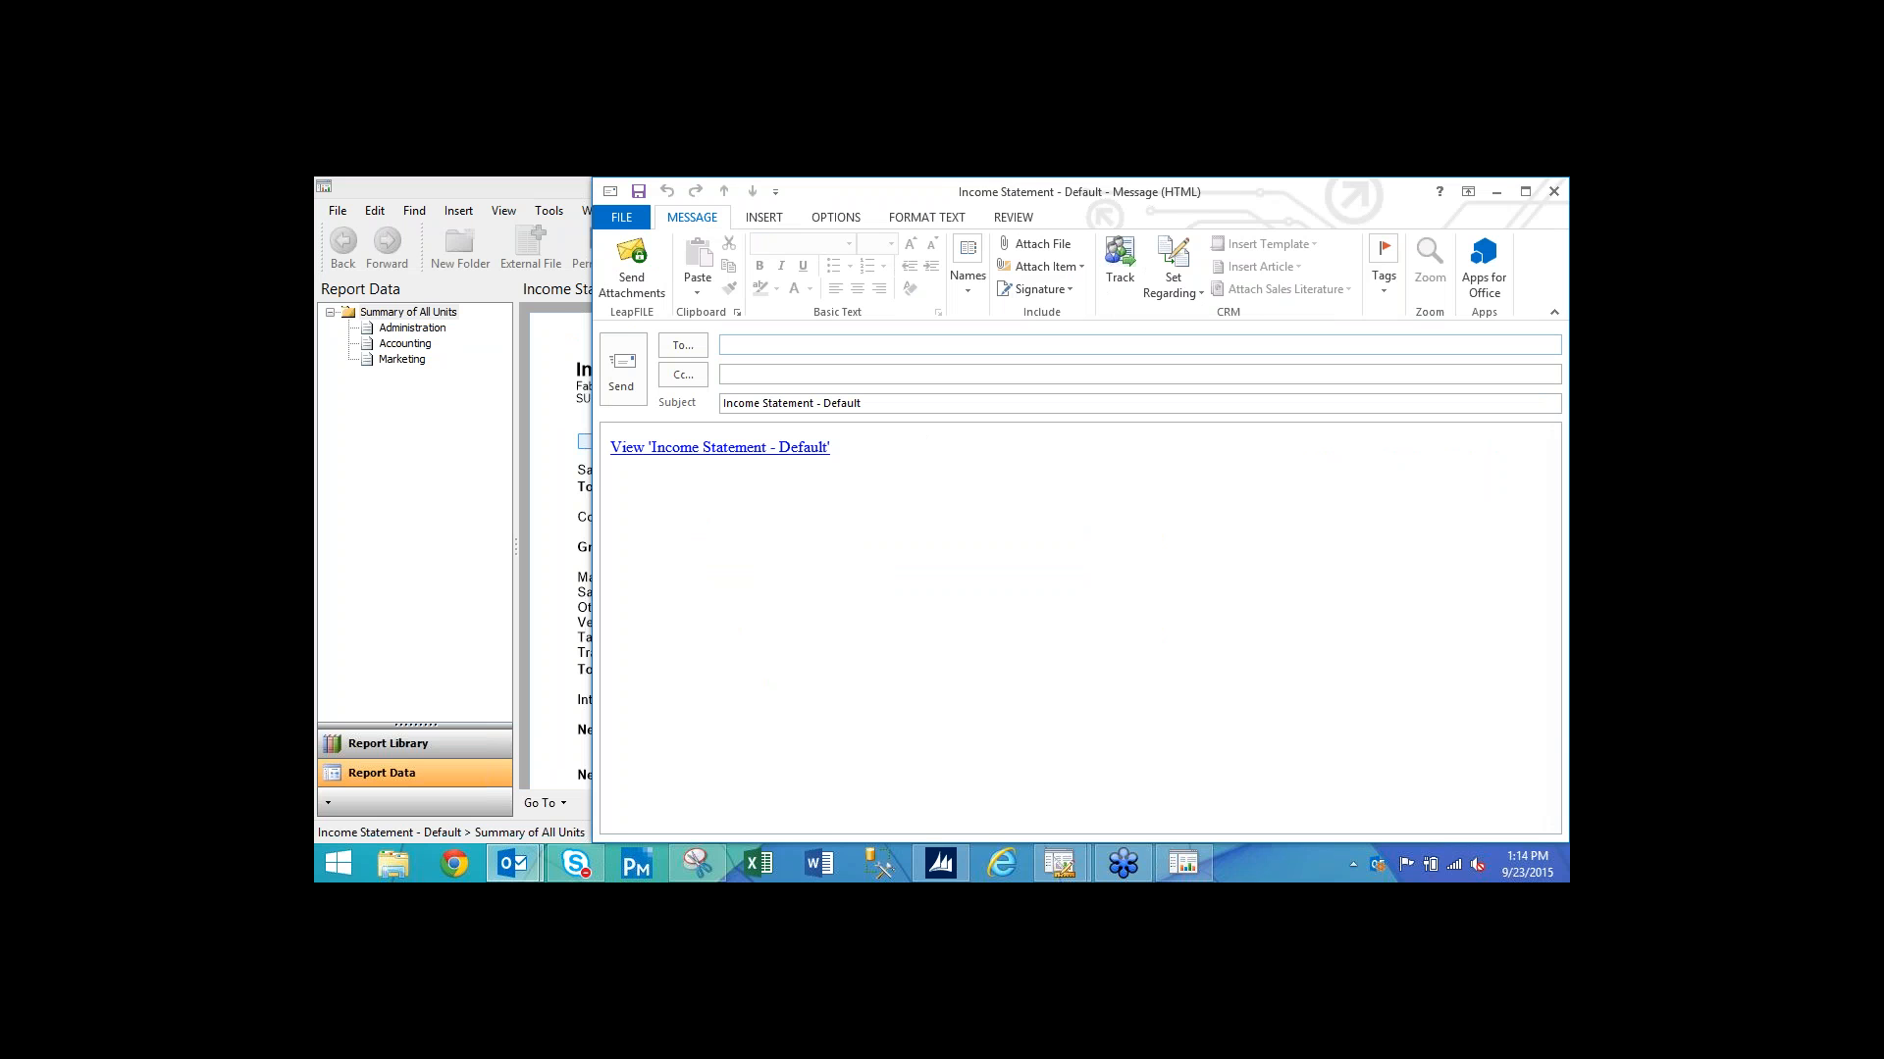
Open the emailed 'View Income Statement - Default' link in the web viewer, then return to Management Reporter.
{"action": "left_click_drag", "start_coordinate": [1001, 196], "coordinate": [944, 202]}
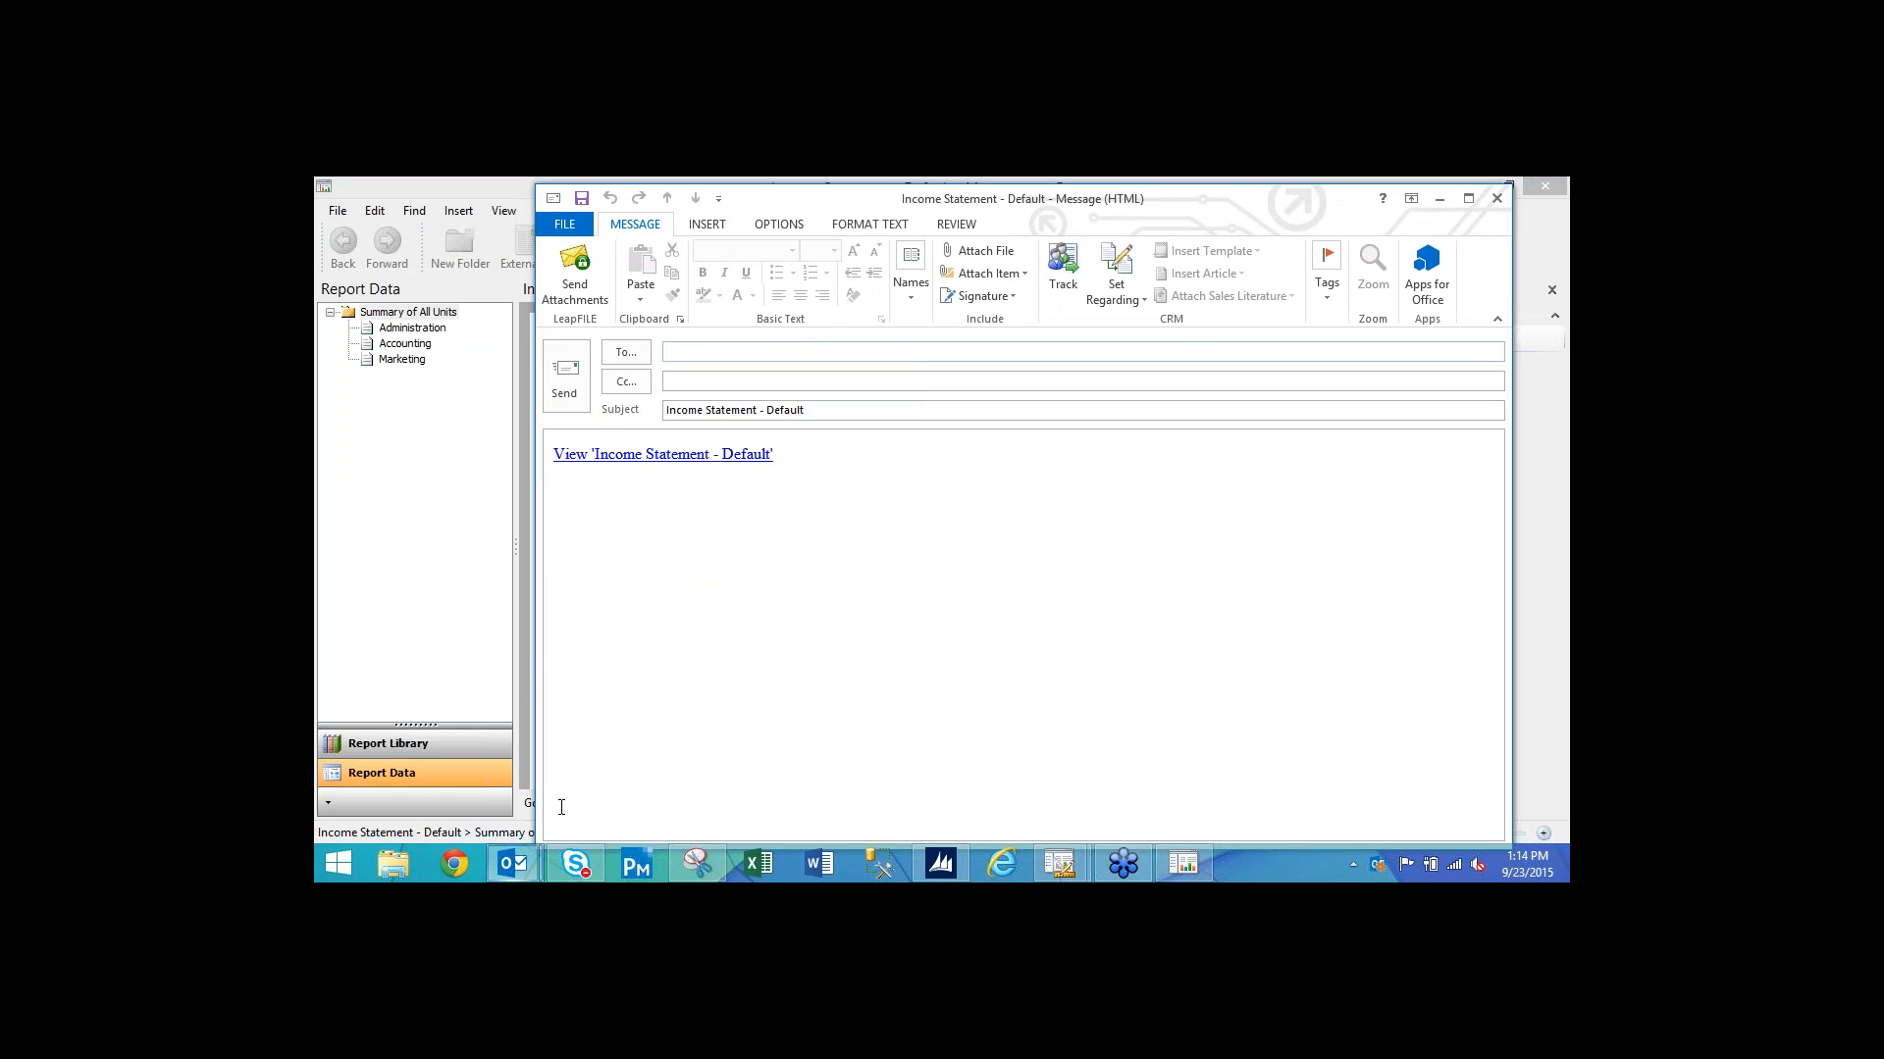
{"action": "mouse_move", "coordinate": [521, 857]}
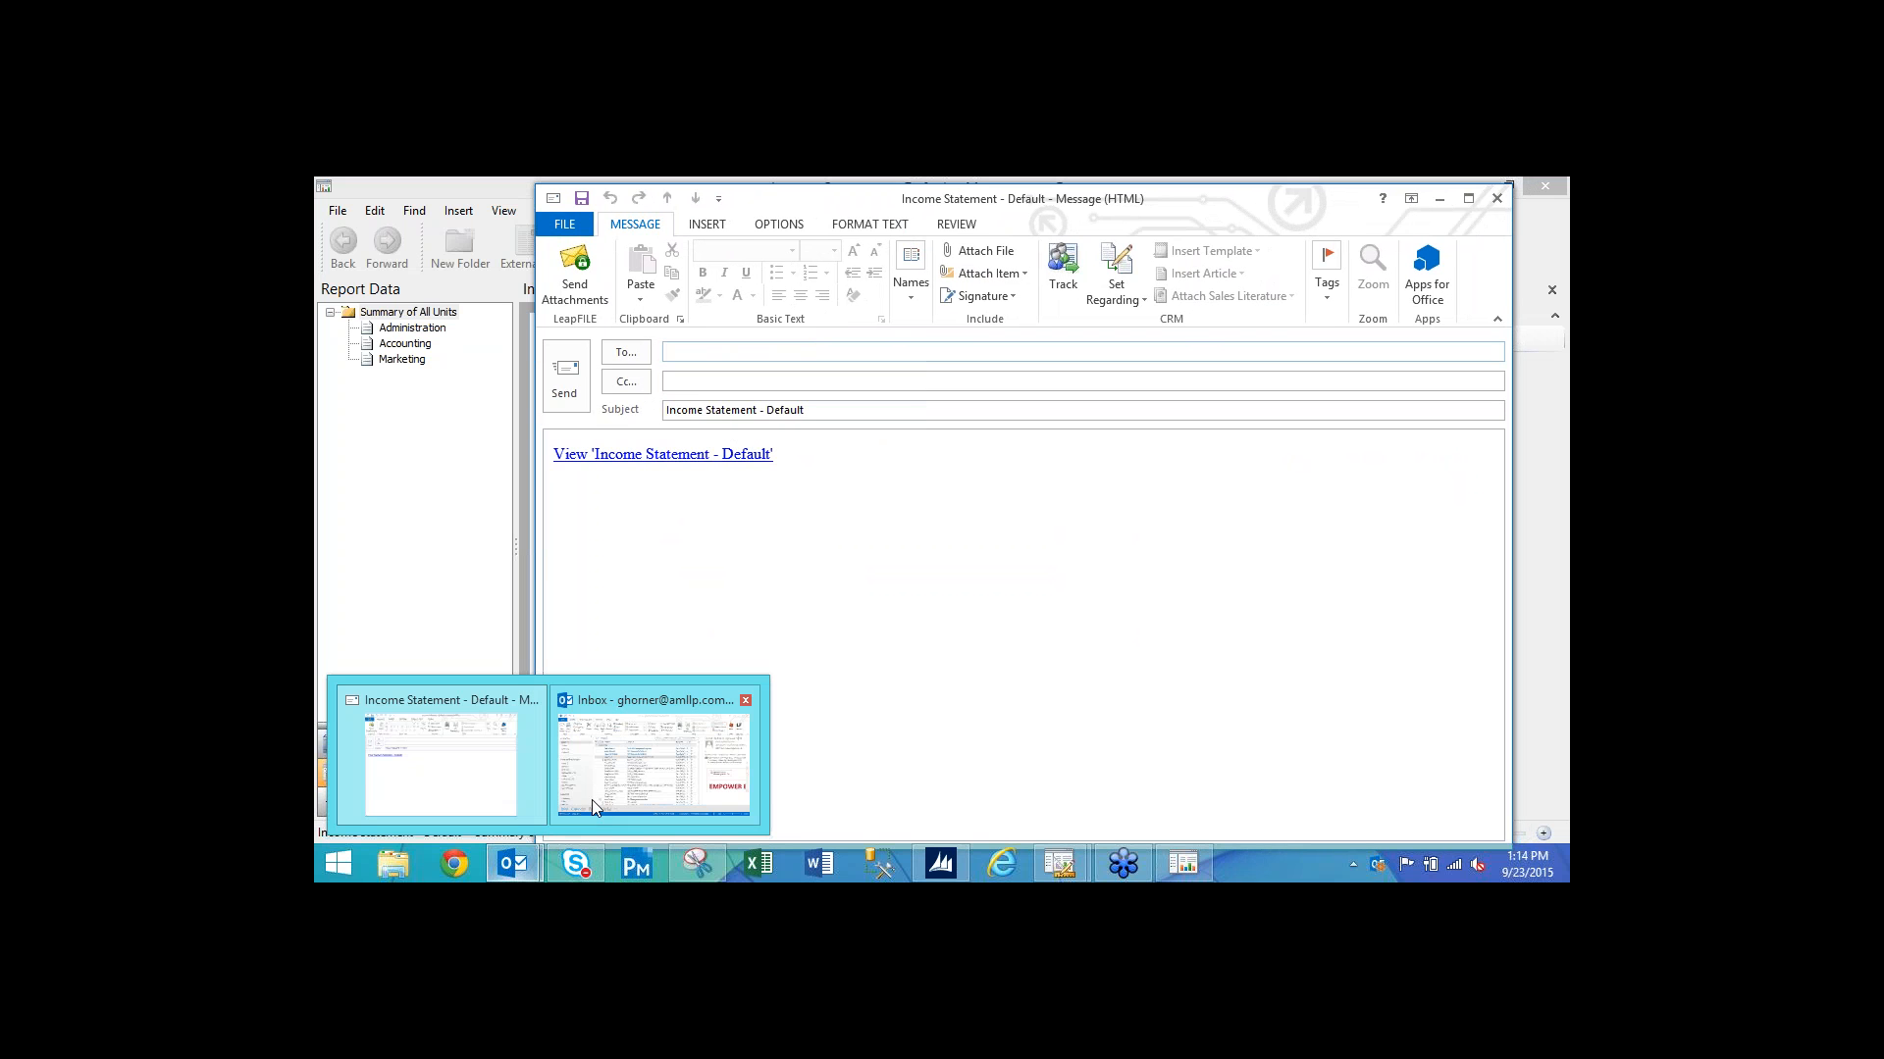
{"action": "left_click", "coordinate": [698, 516]}
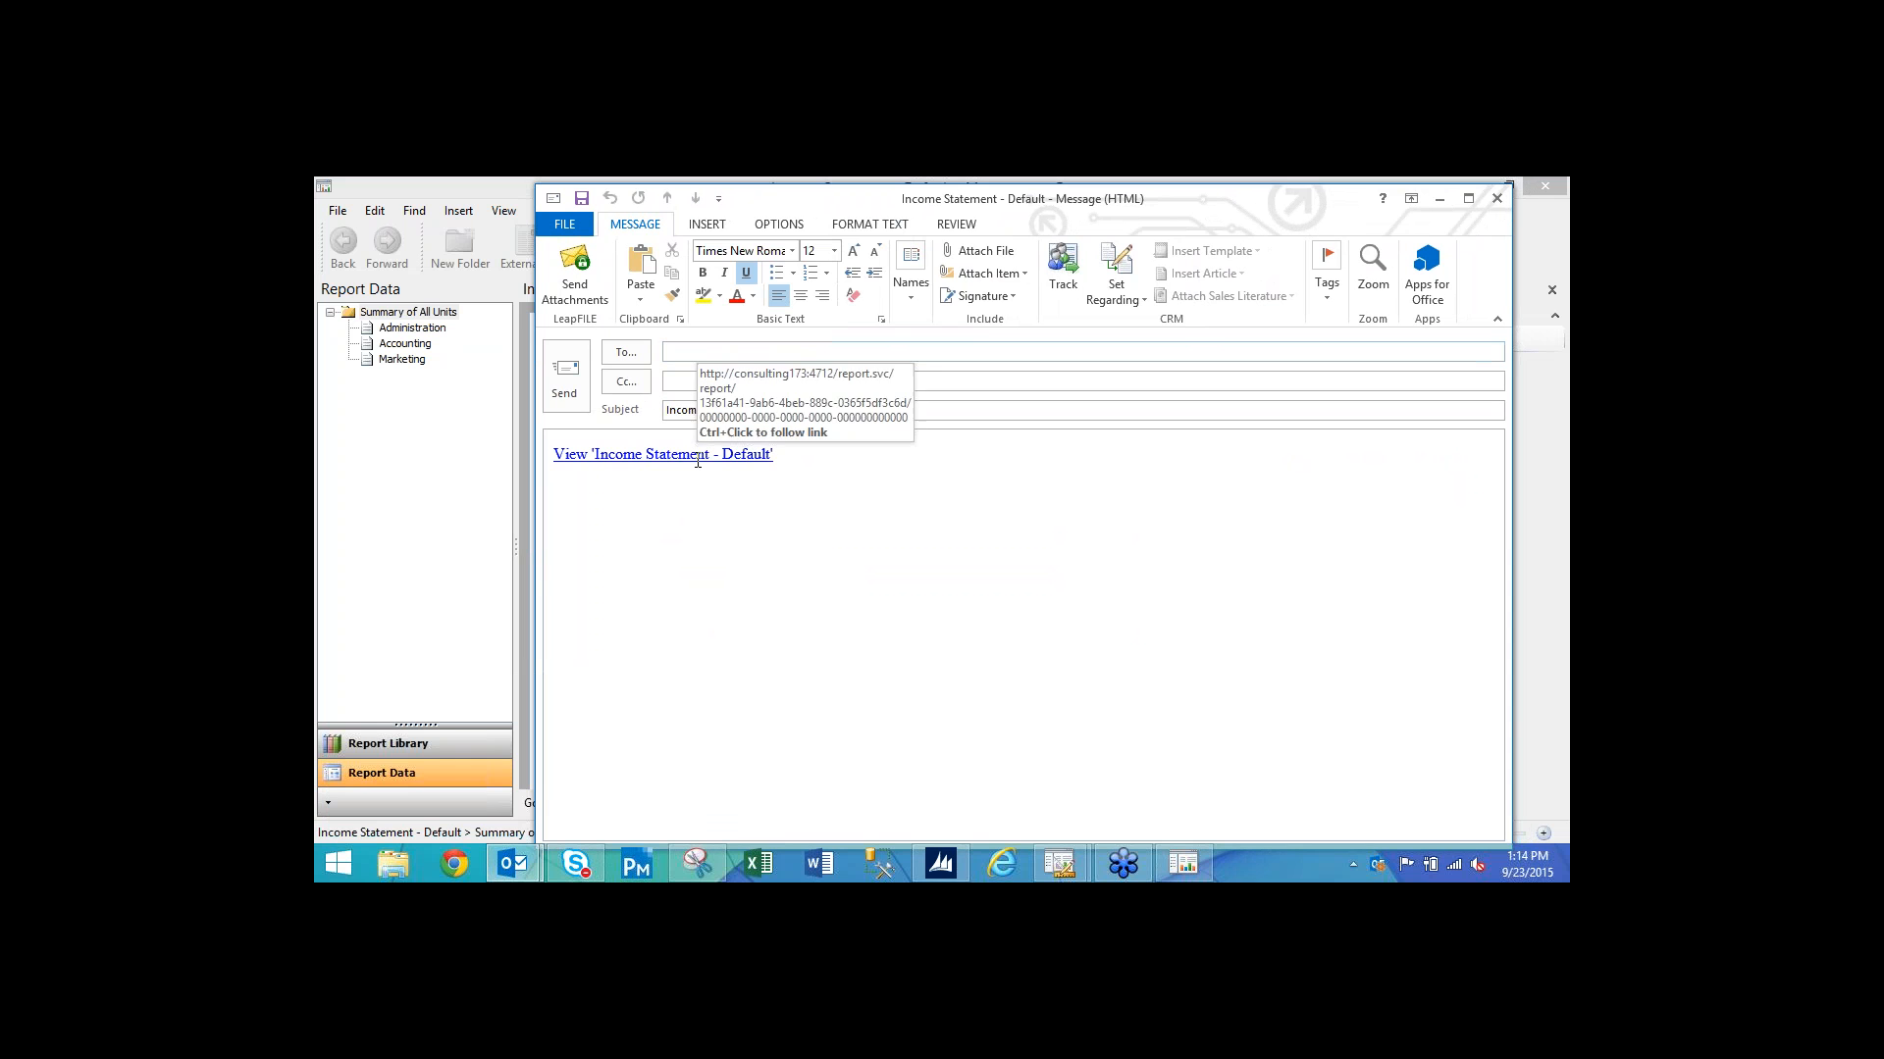
{"action": "left_click", "coordinate": [698, 457], "text": "ctrl"}
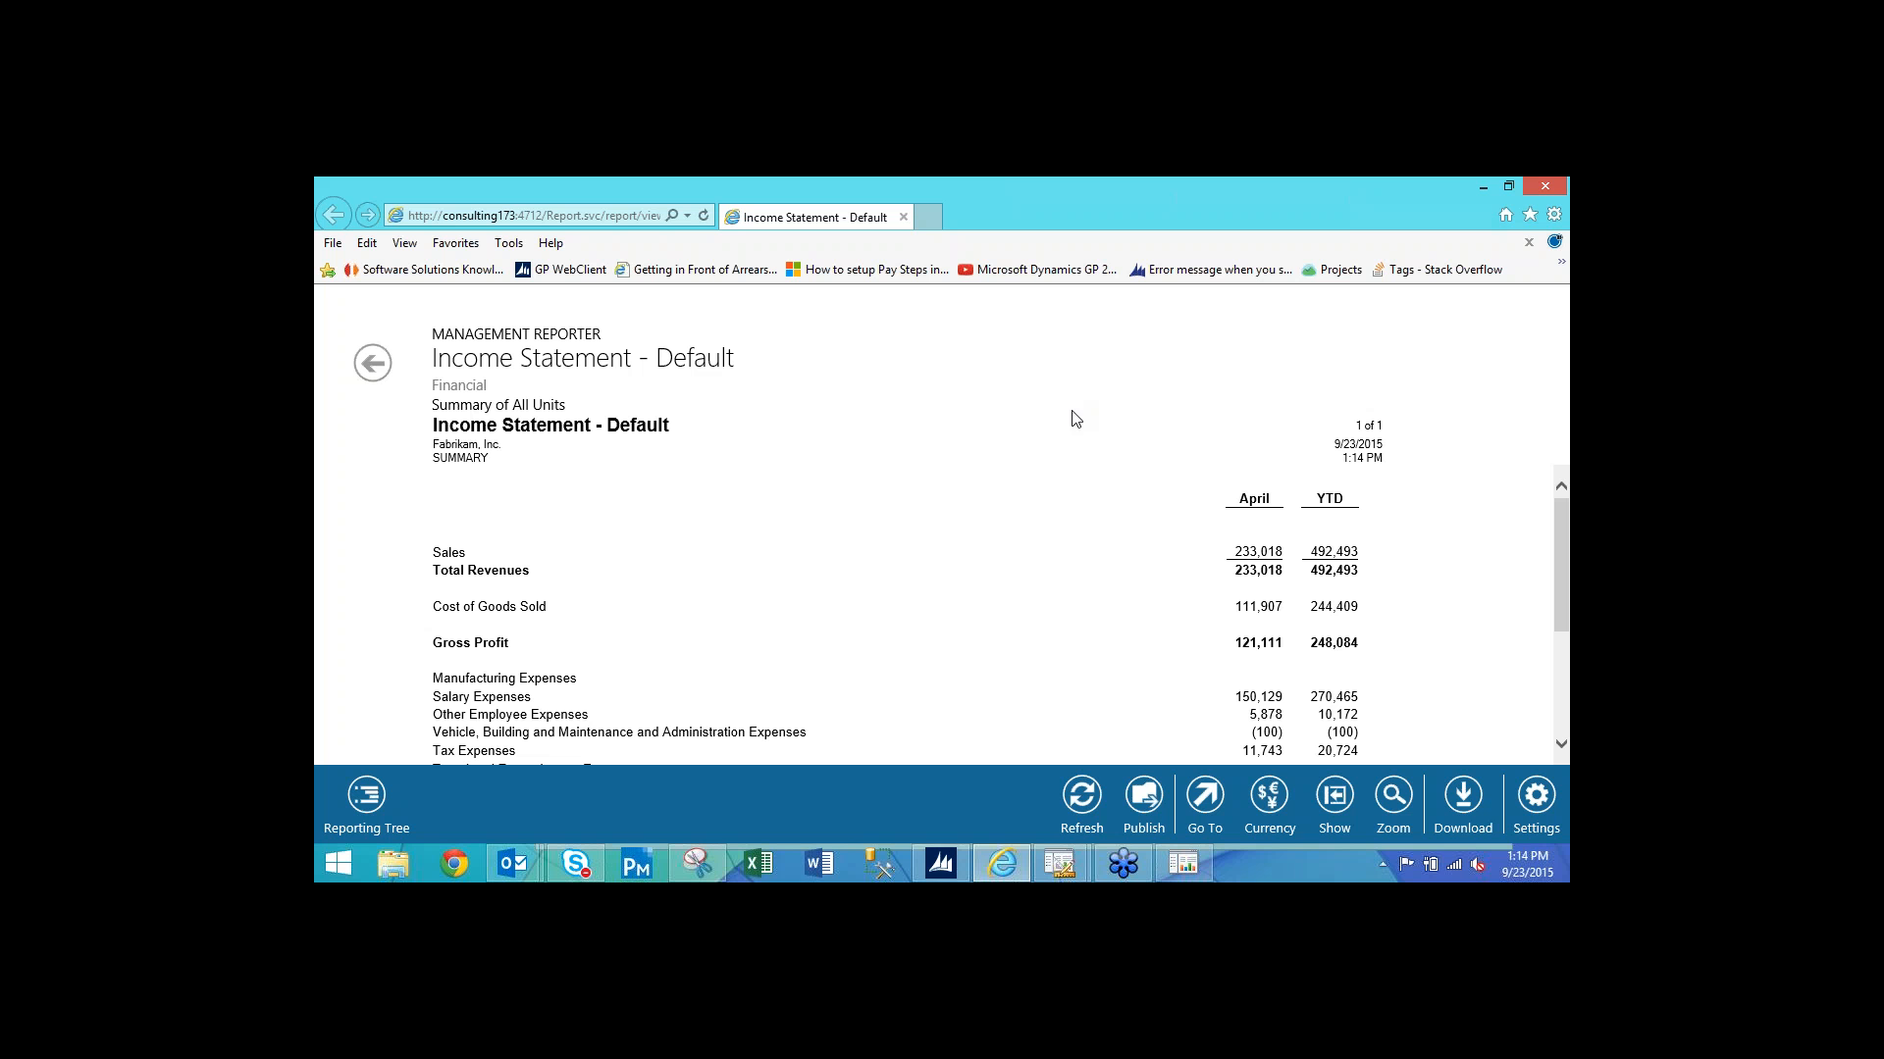
{"action": "left_click", "coordinate": [1052, 862]}
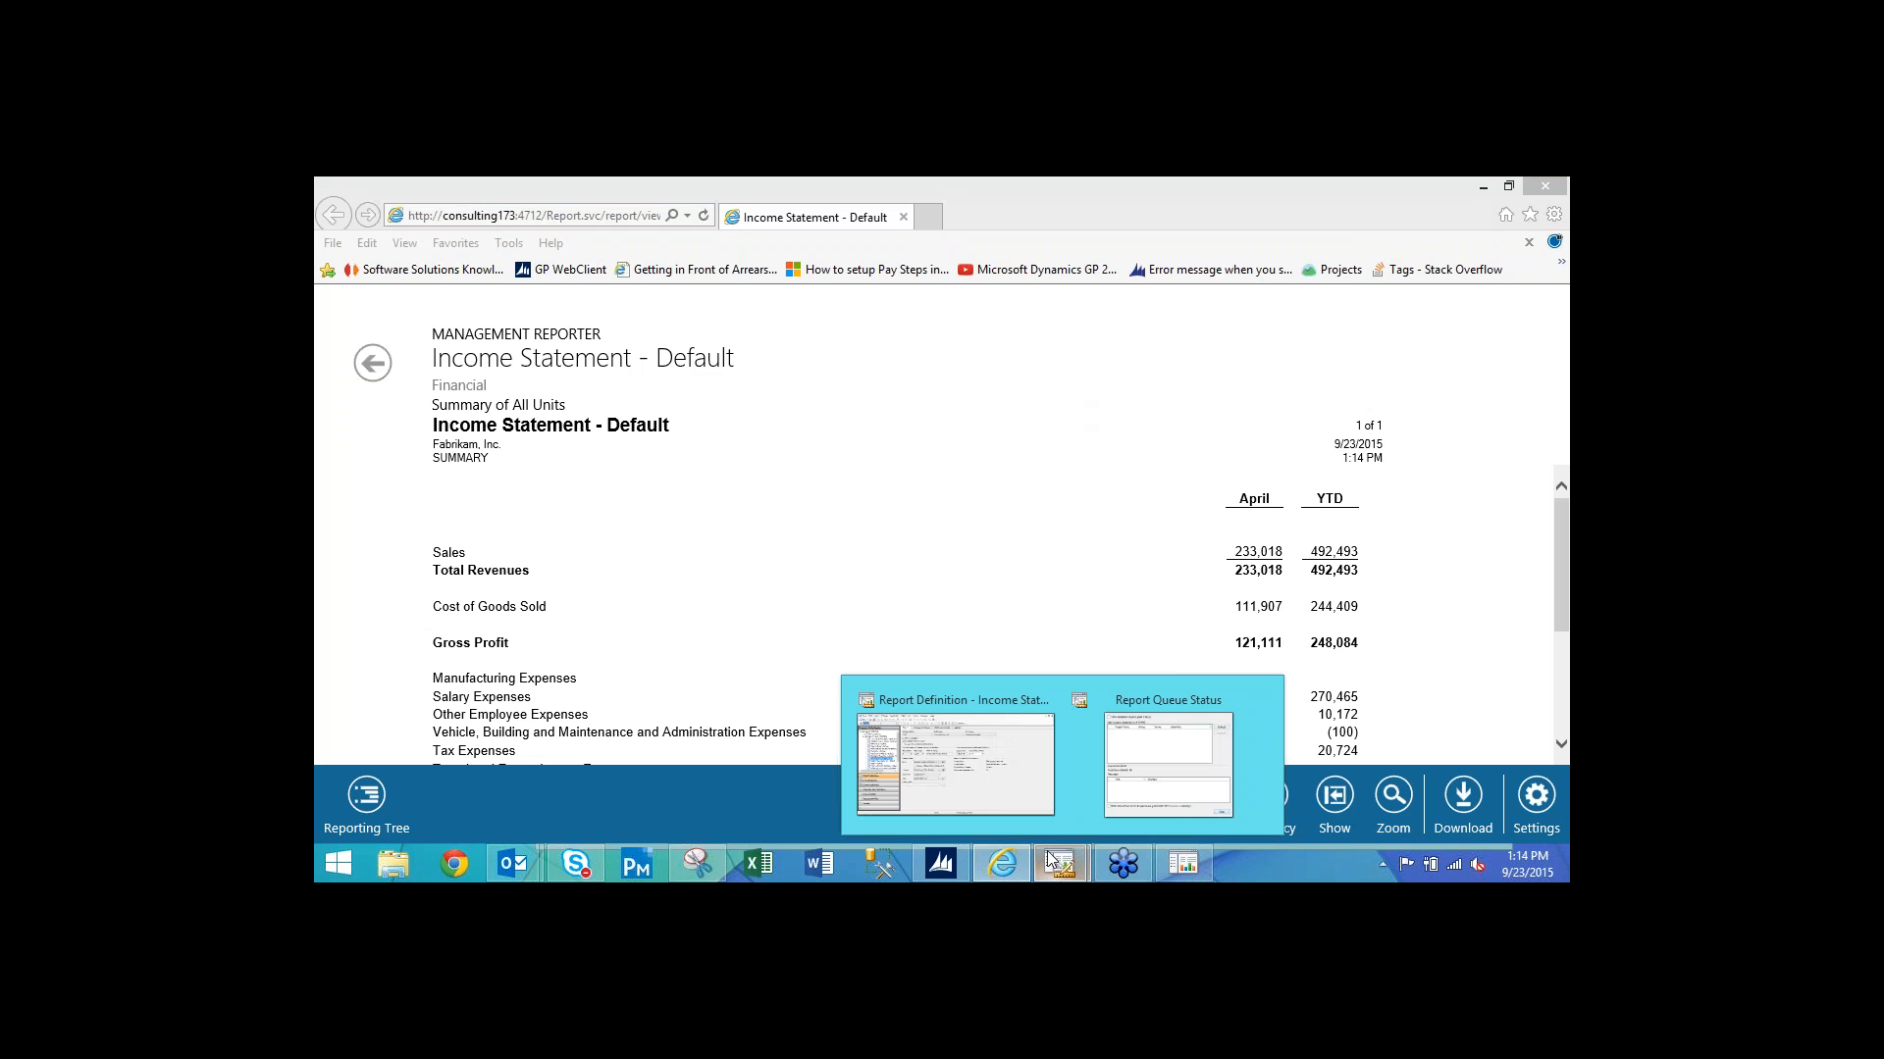
{"action": "left_click", "coordinate": [981, 764]}
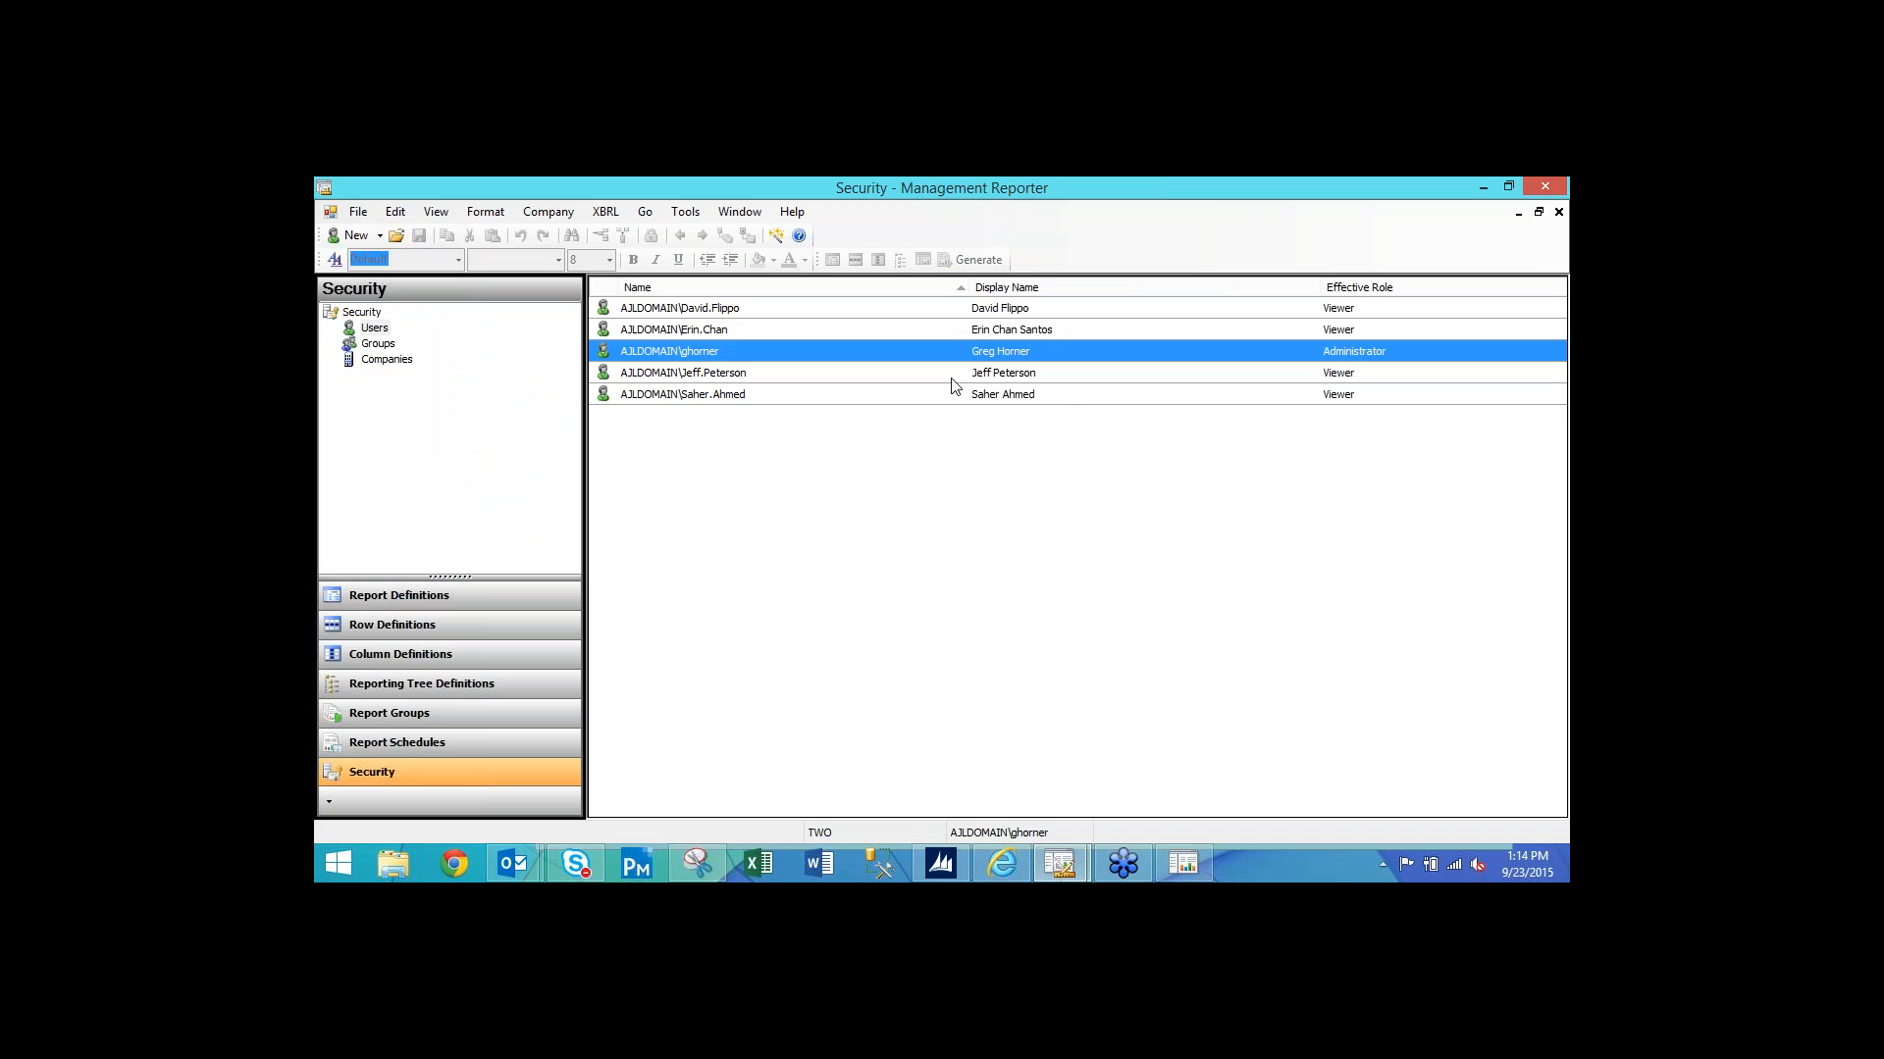
Close the Internet Explorer window showing the Income Statement - Default report.
{"action": "left_click", "coordinate": [1016, 861]}
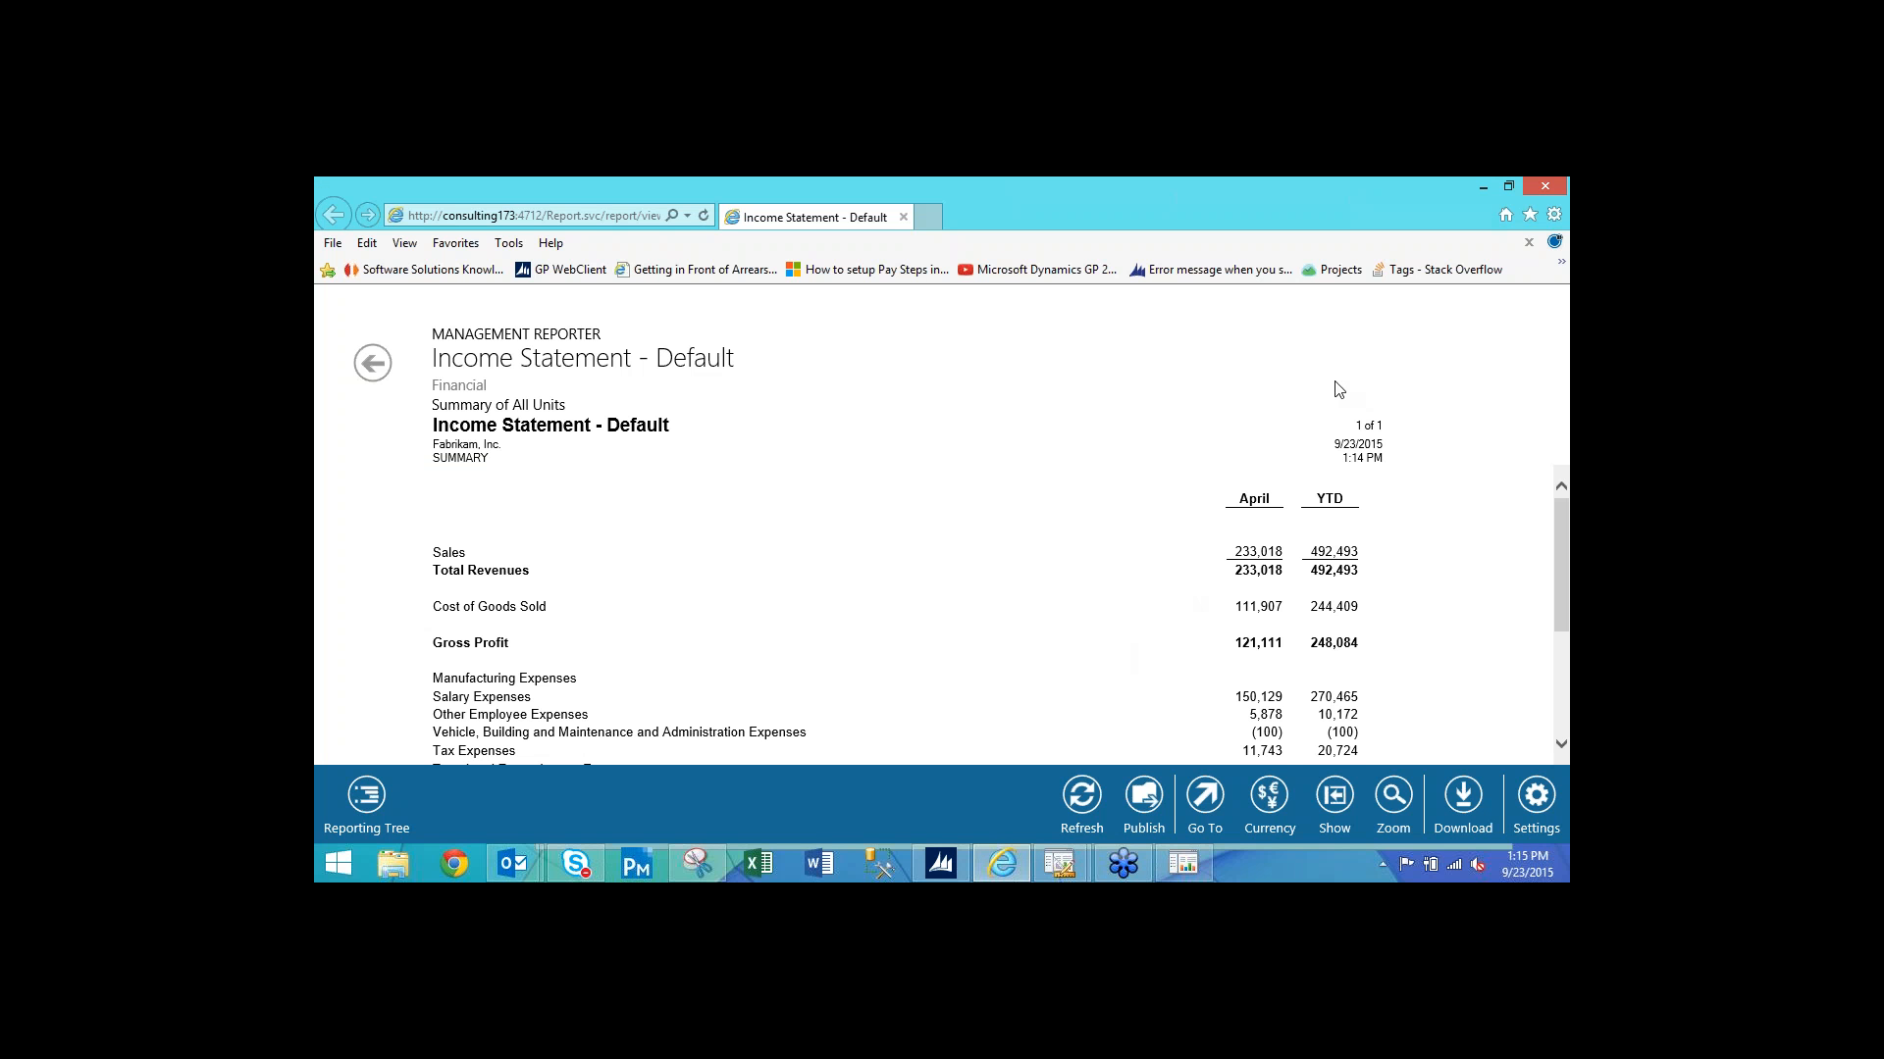
{"action": "left_click", "coordinate": [1542, 188]}
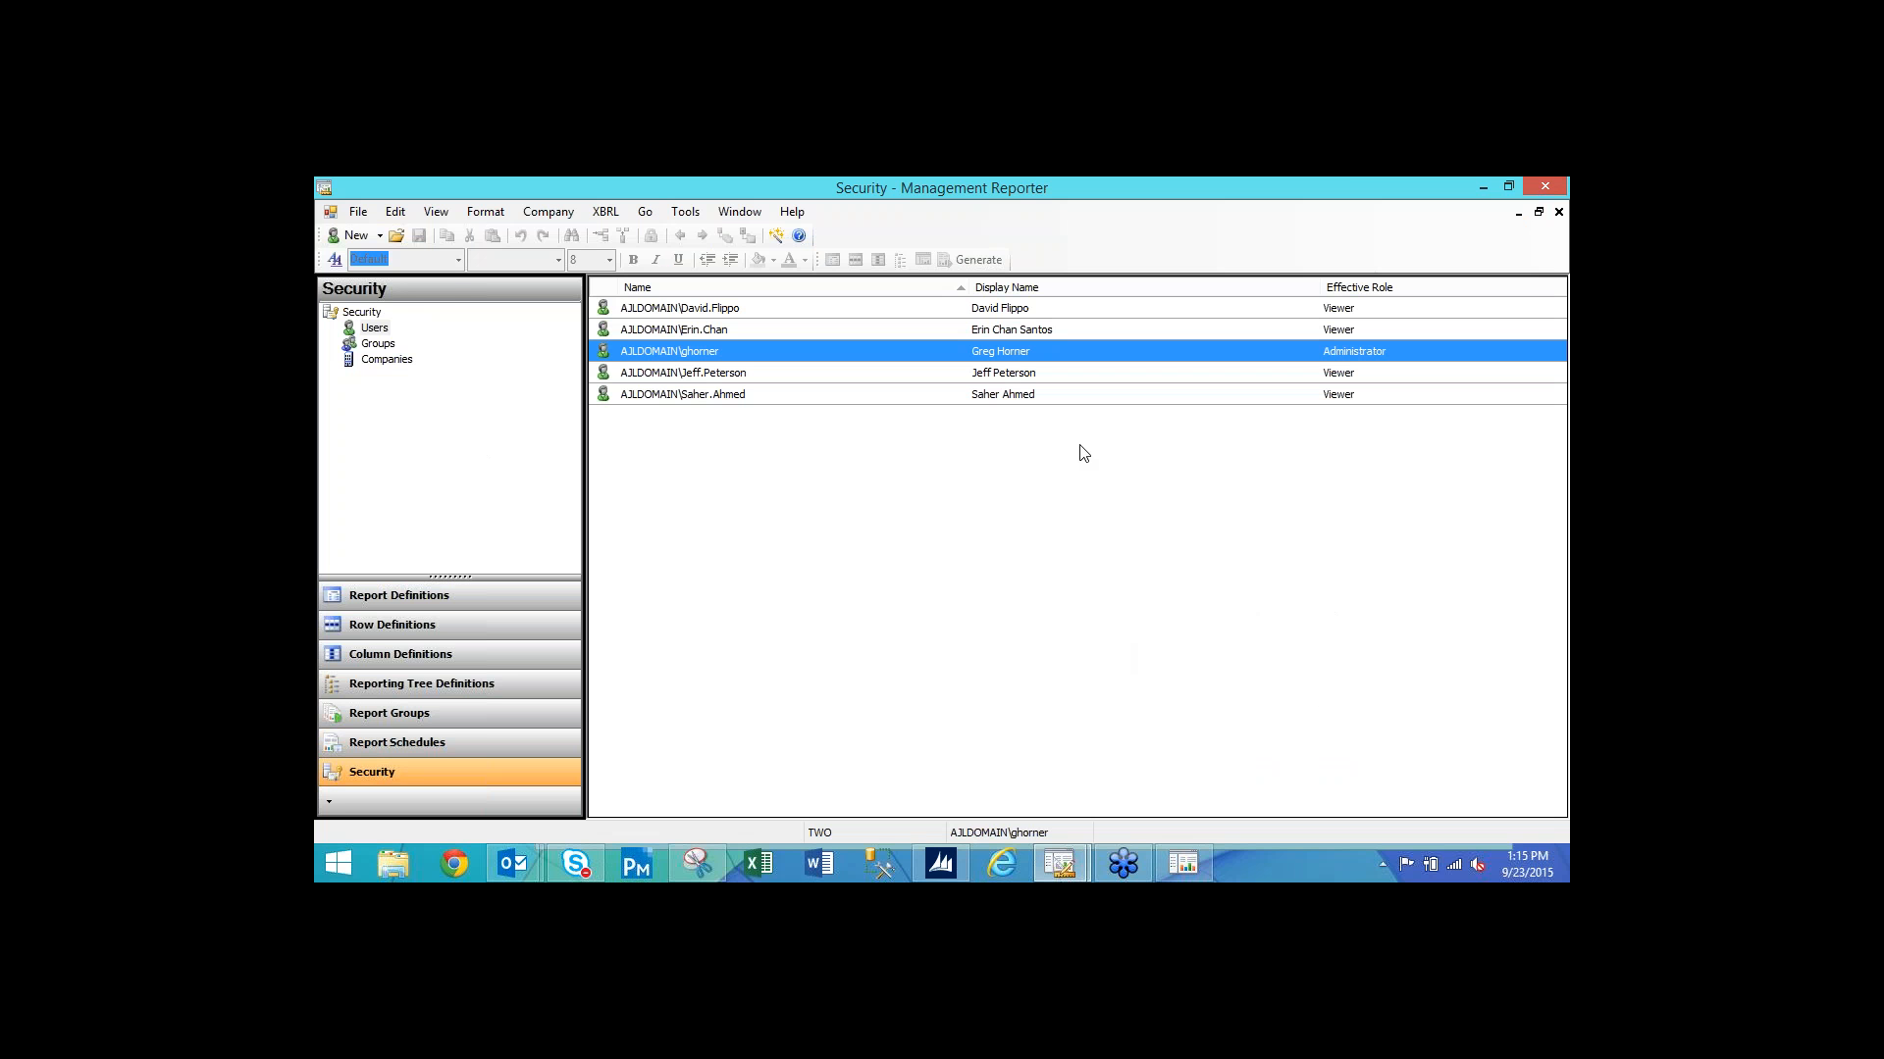
Check the report library and link location paths on Output and Distribution, then bring up the report viewer.
{"action": "left_click", "coordinate": [1559, 212]}
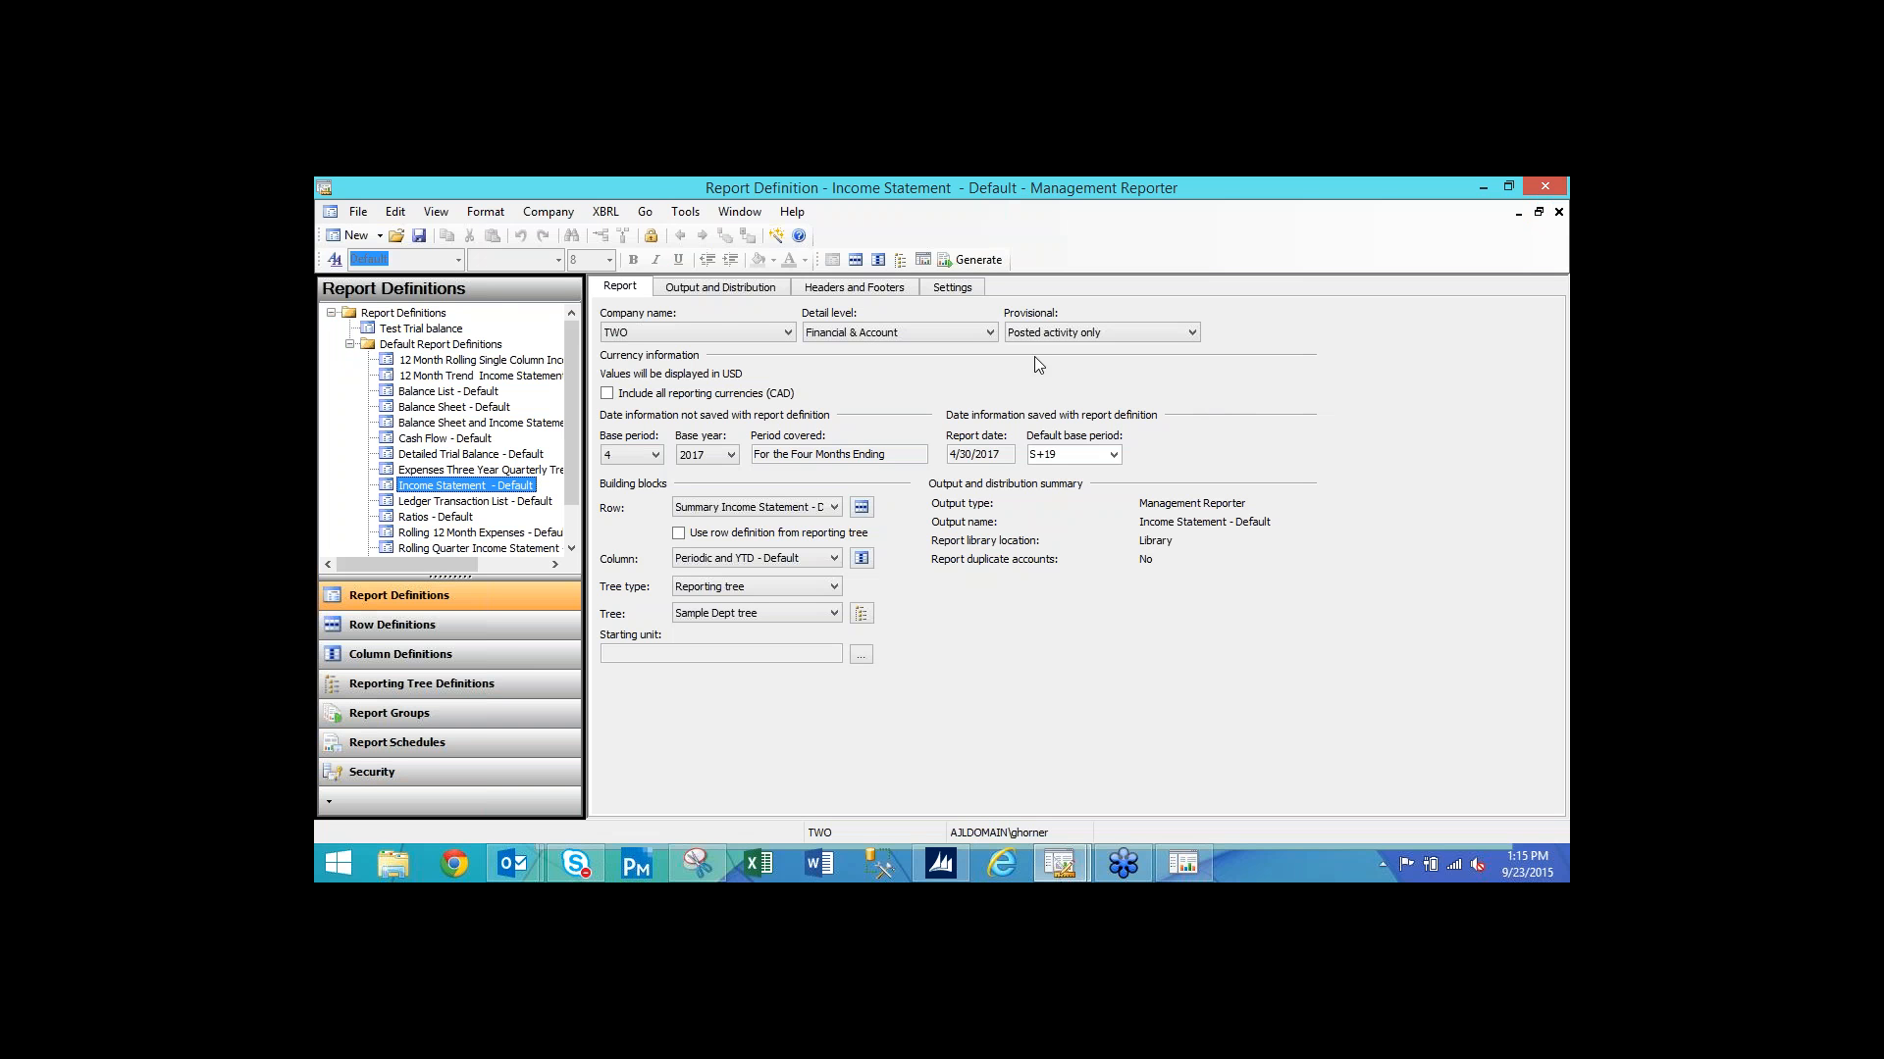
{"action": "left_click", "coordinate": [729, 289]}
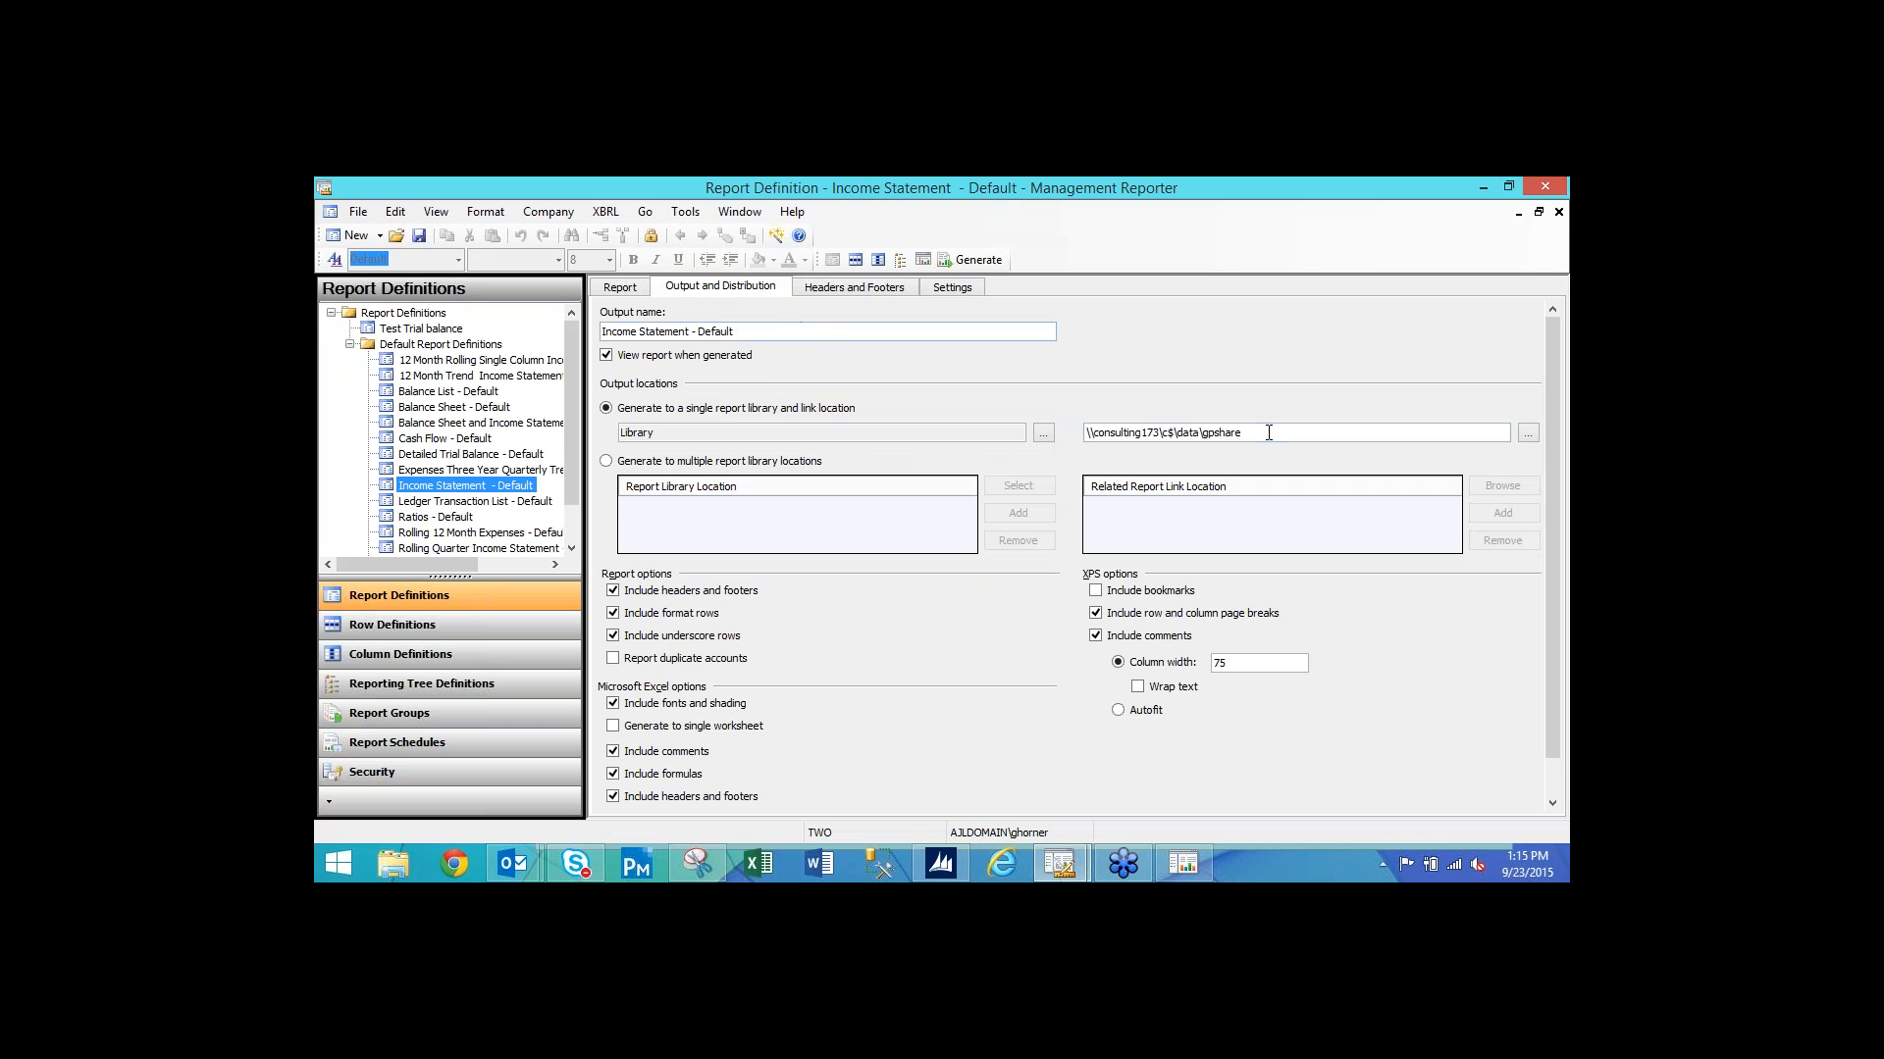
{"action": "left_click_drag", "start_coordinate": [1267, 432], "coordinate": [1083, 431]}
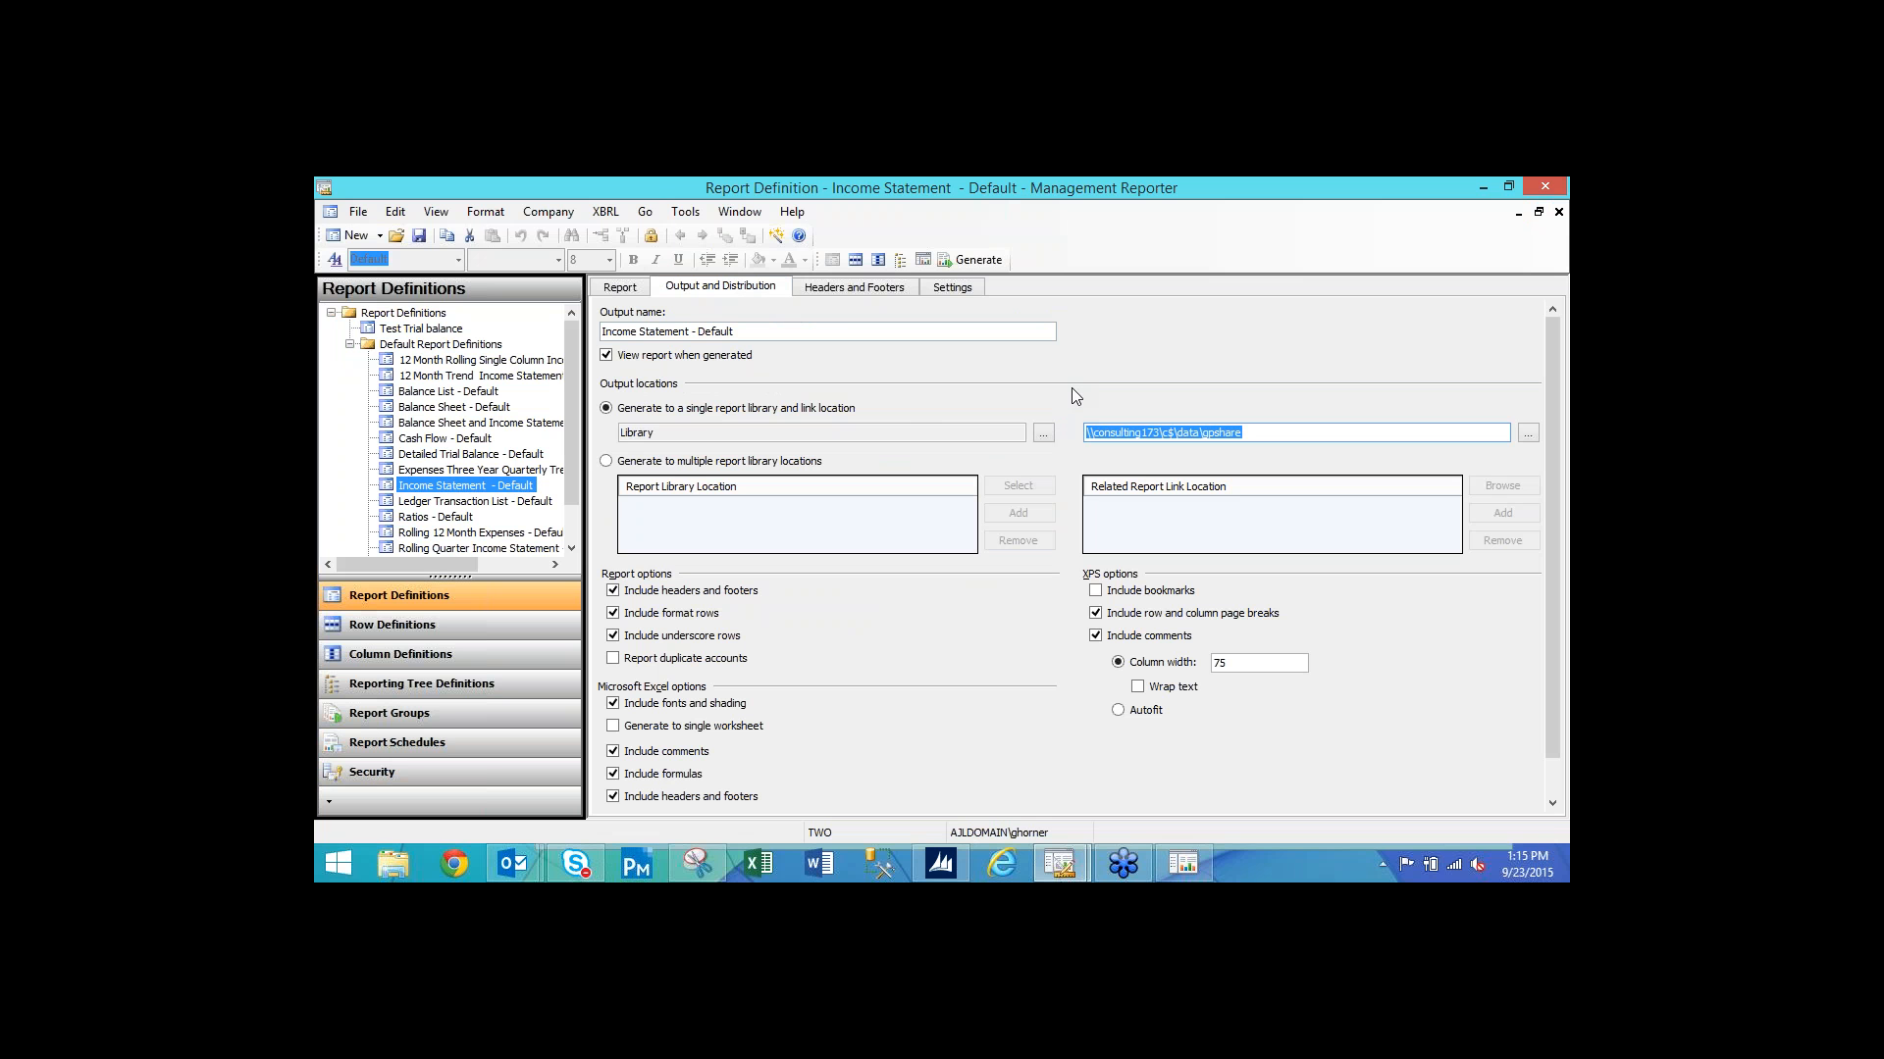
{"action": "double_click", "coordinate": [638, 433]}
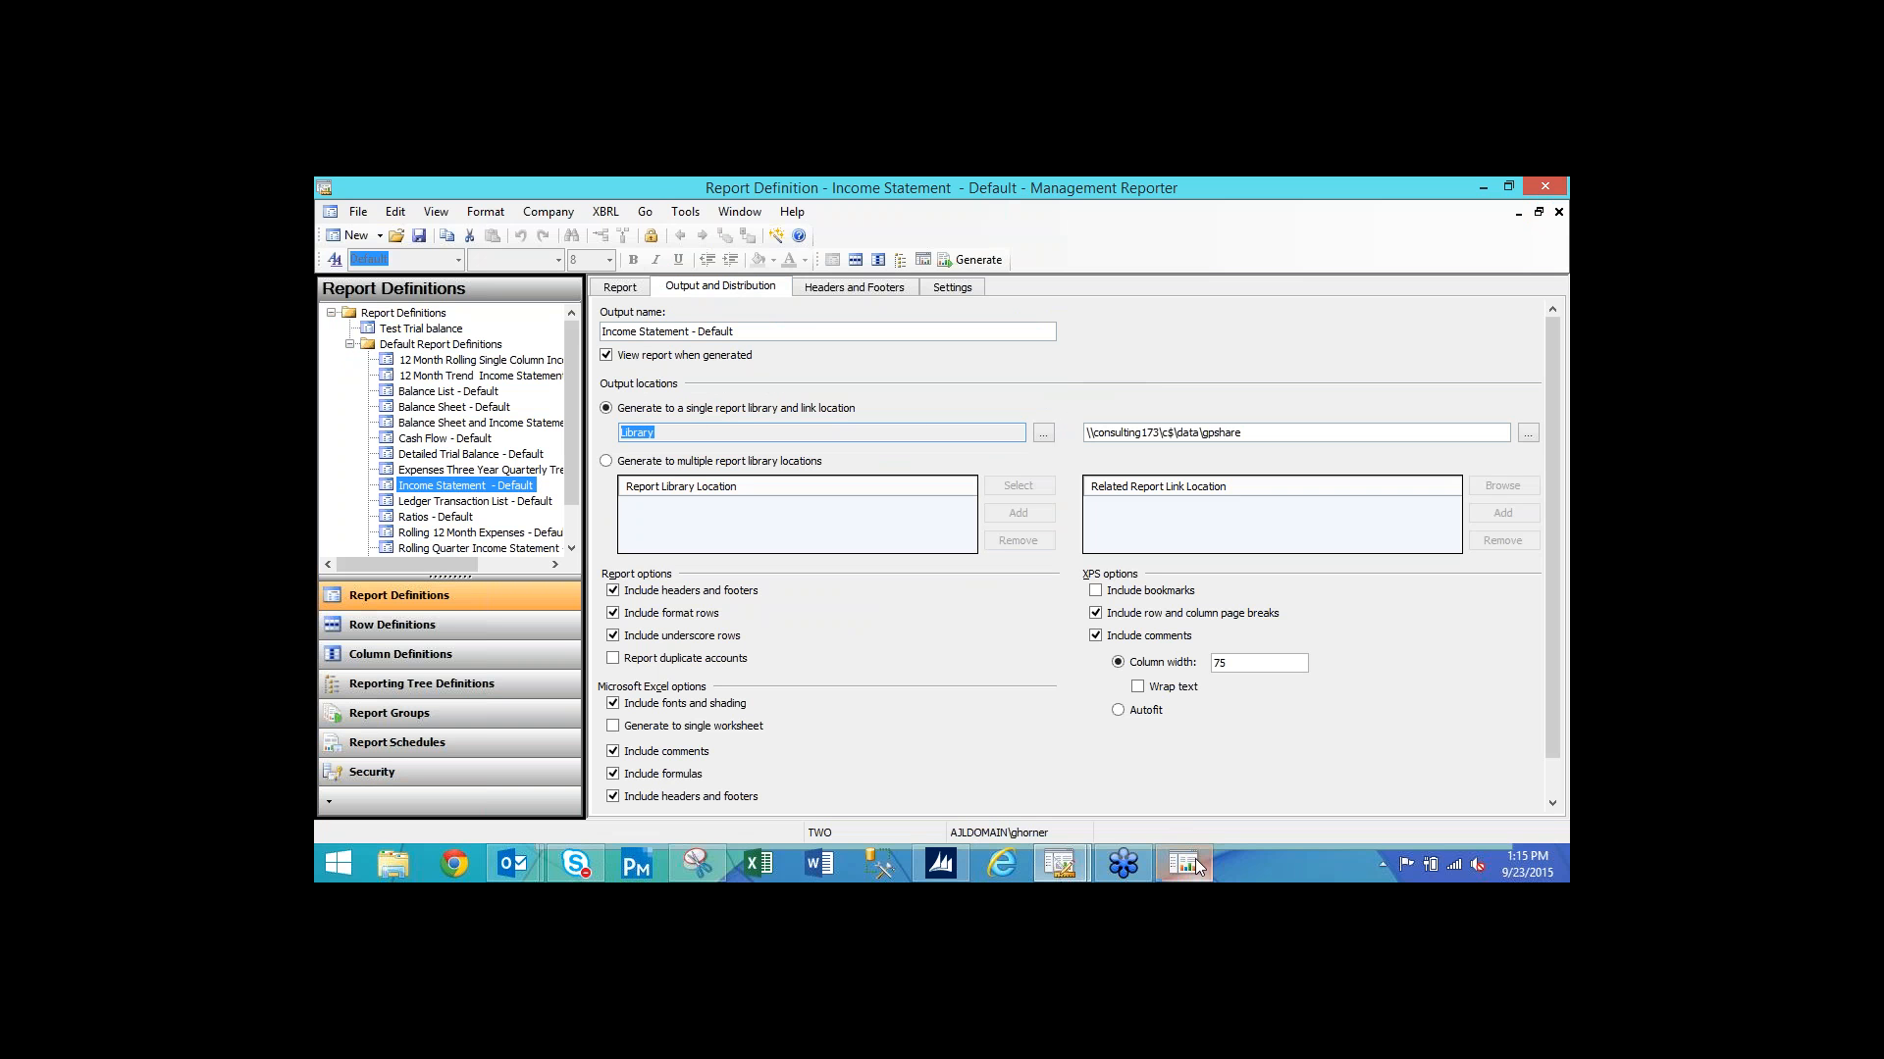
{"action": "mouse_move", "coordinate": [1189, 863]}
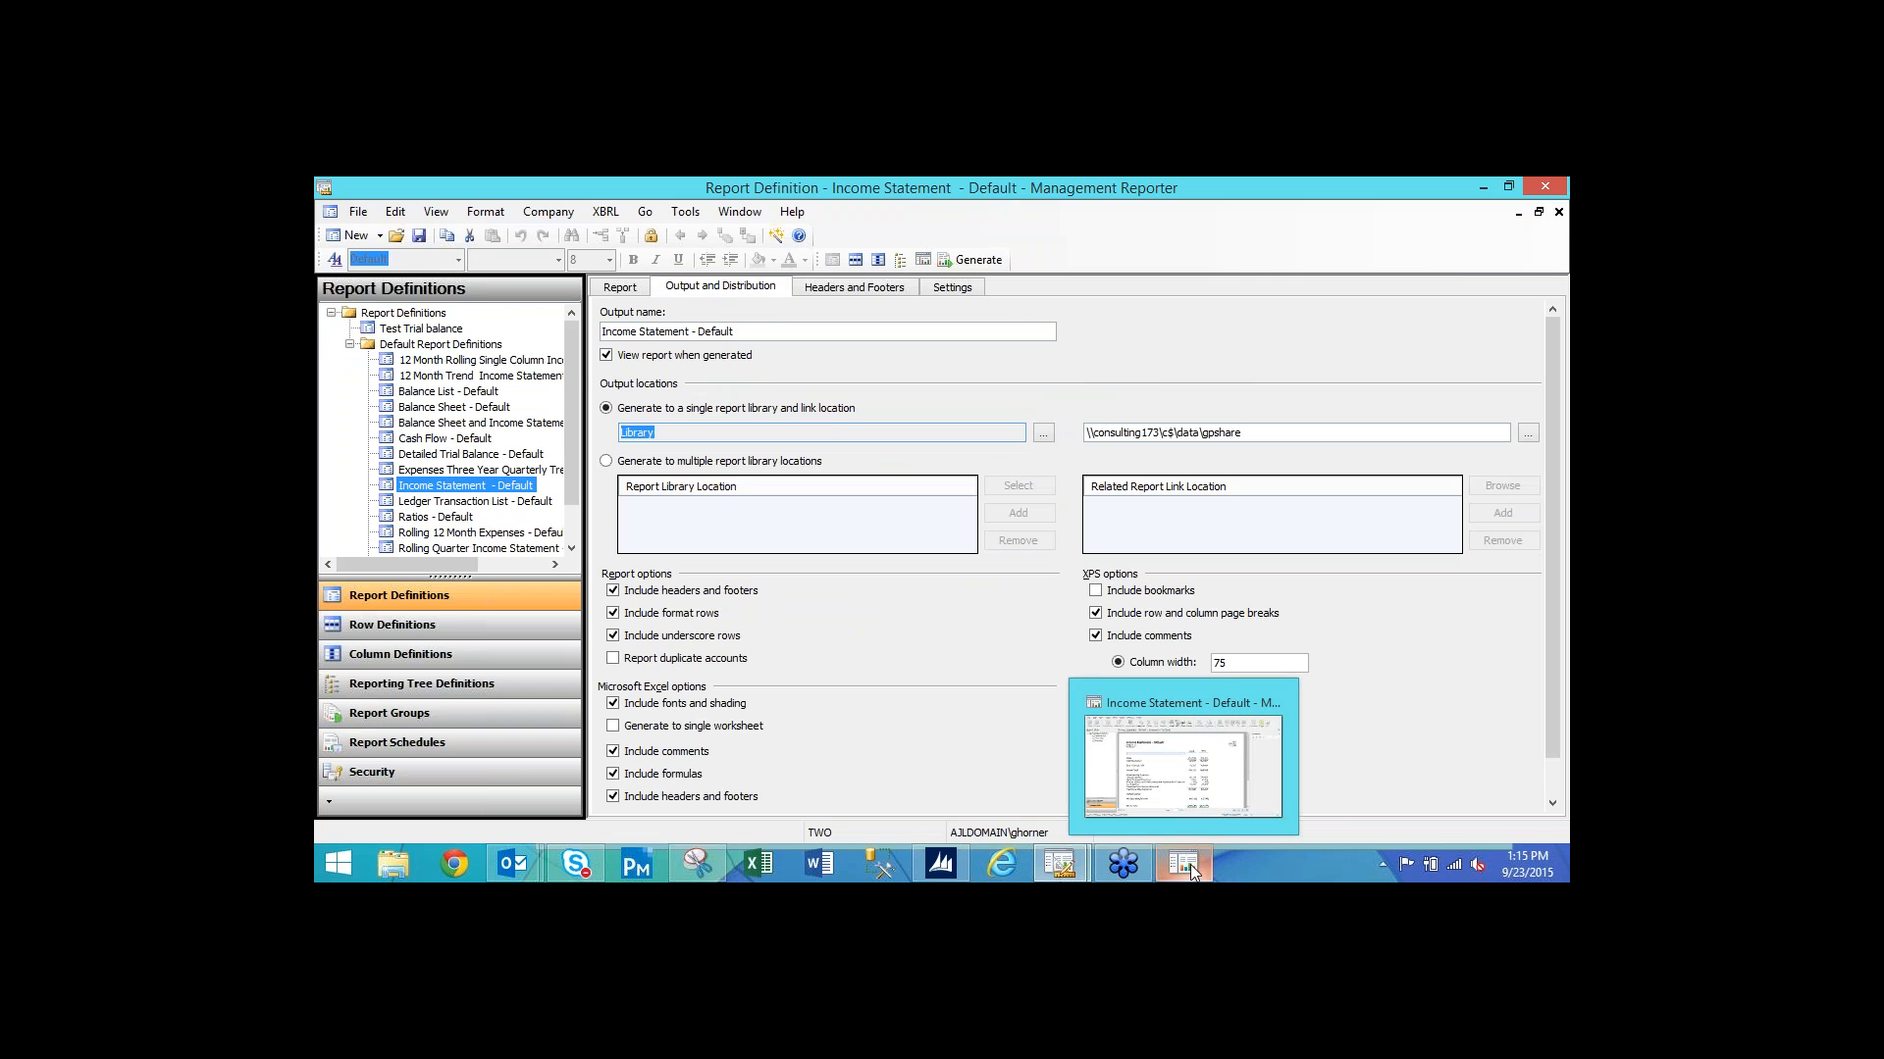
{"action": "left_click", "coordinate": [1191, 863]}
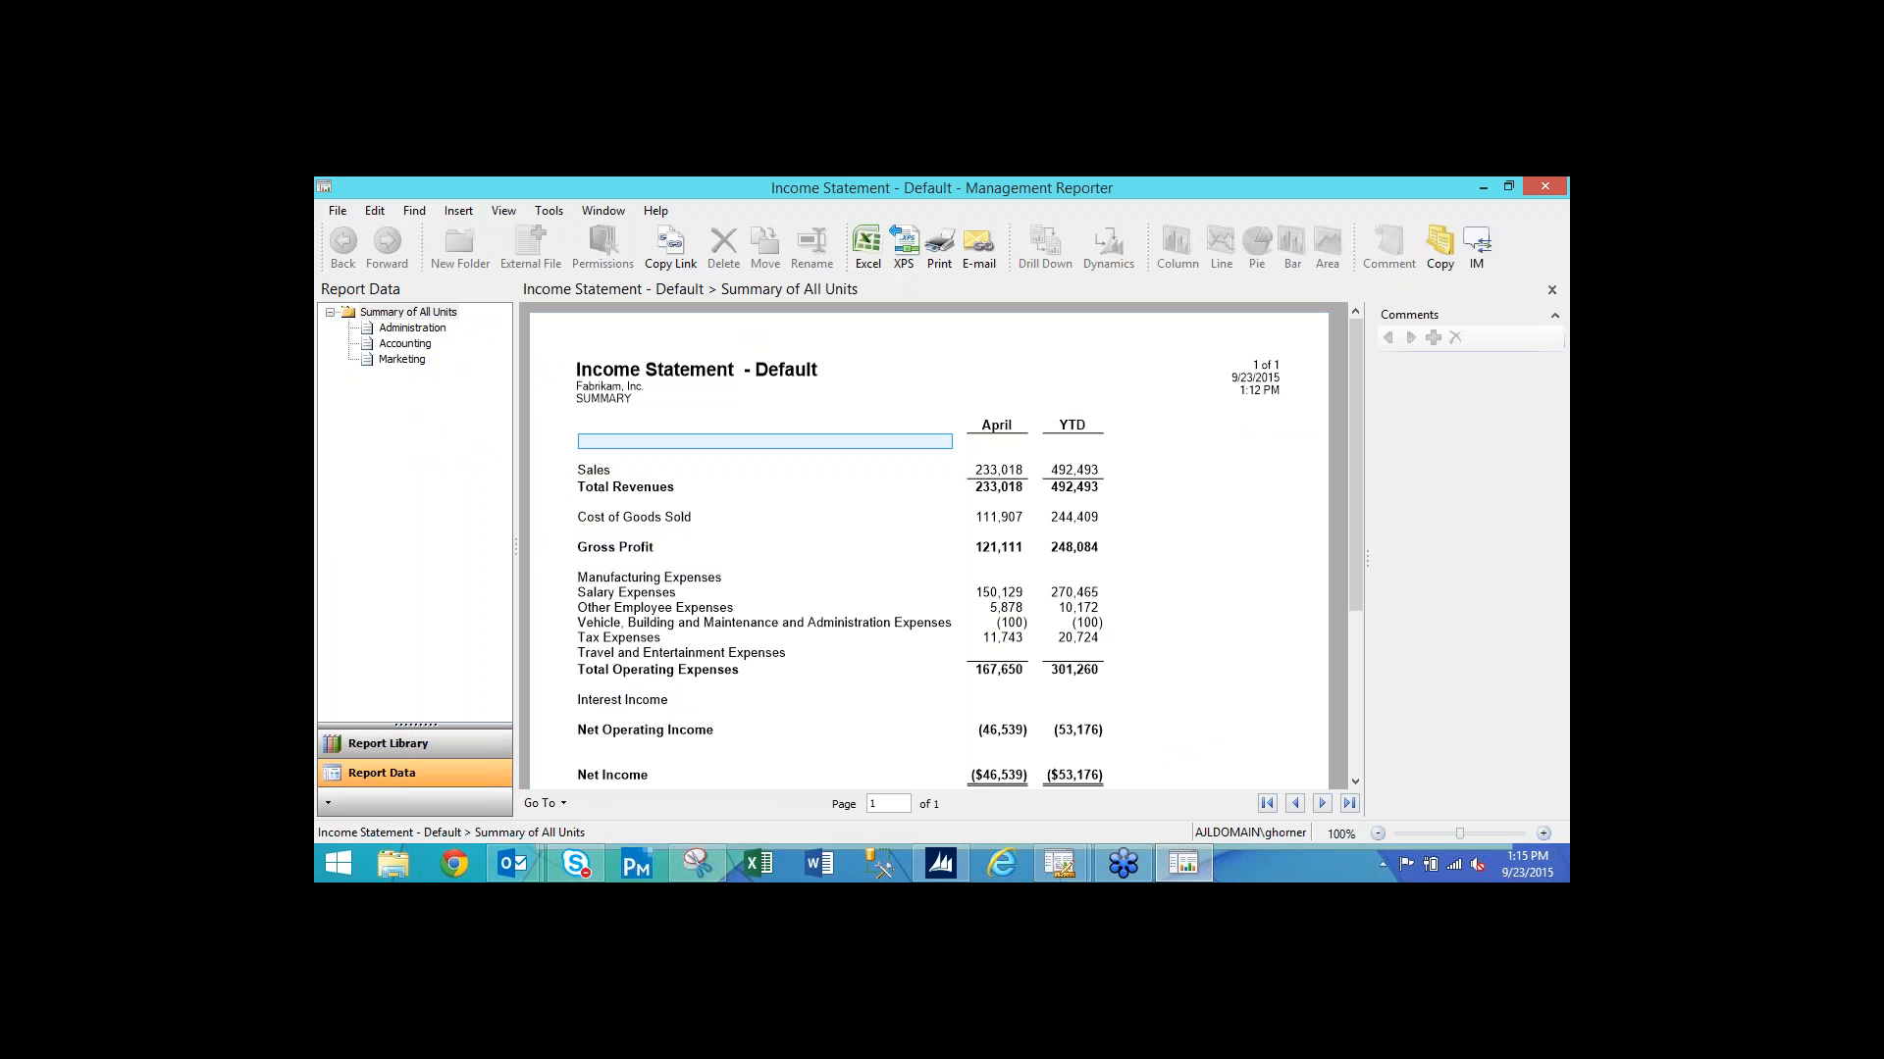
Select Income Statement - Default in the Report Library and widen the Date column to show its full timestamp.
{"action": "left_click", "coordinate": [401, 749]}
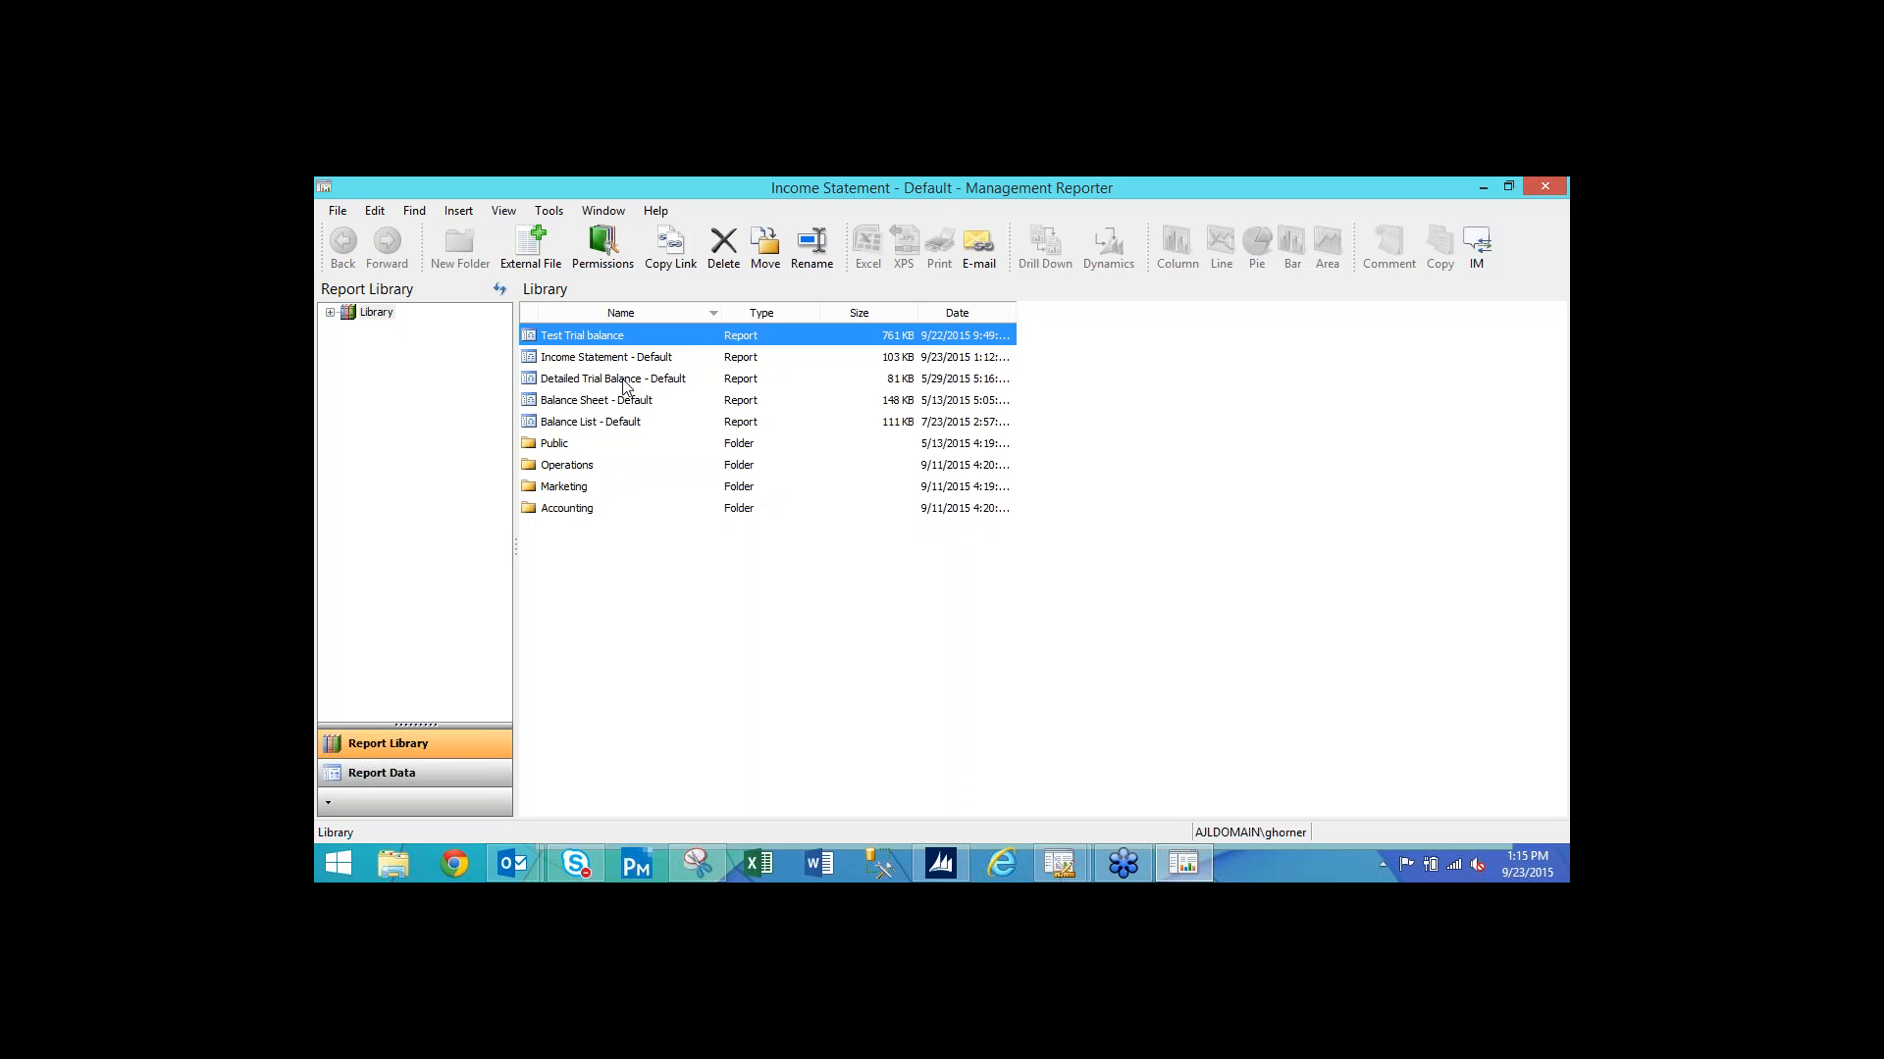
{"action": "left_click", "coordinate": [704, 359]}
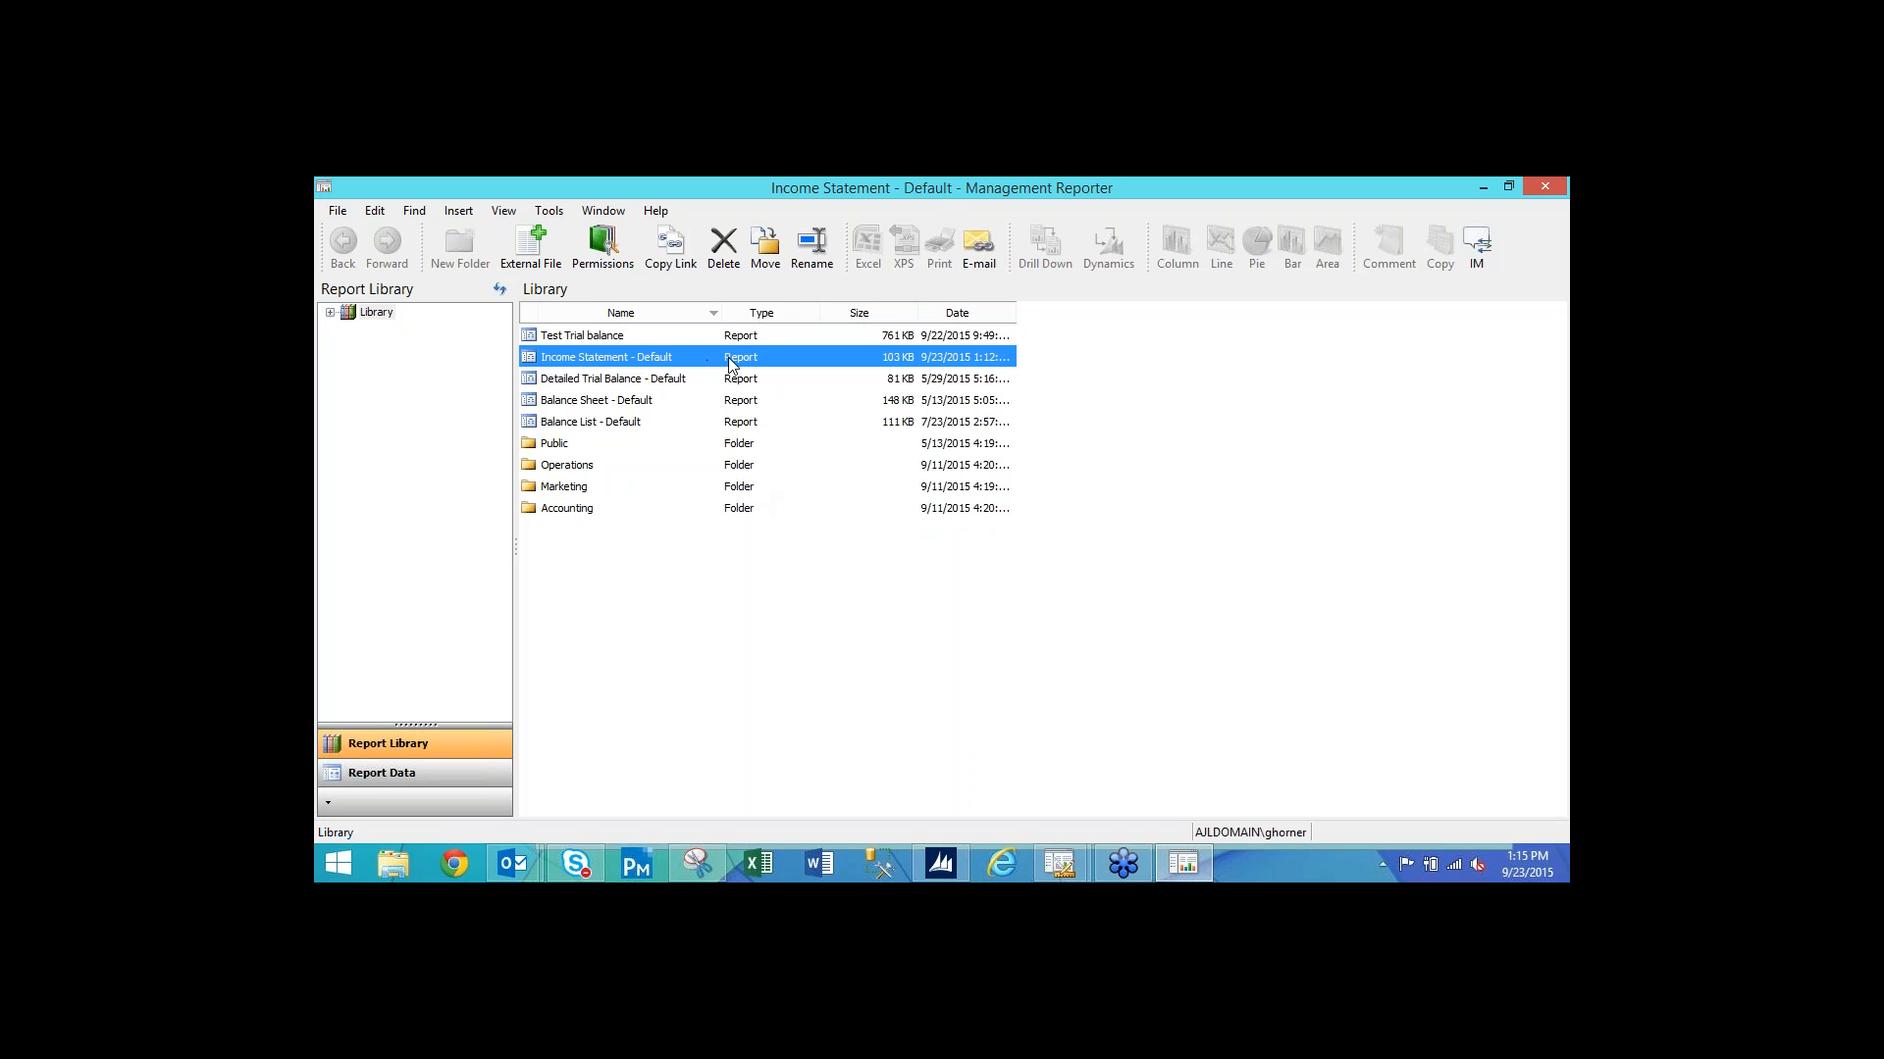
{"action": "left_click_drag", "start_coordinate": [1014, 313], "coordinate": [1069, 314]}
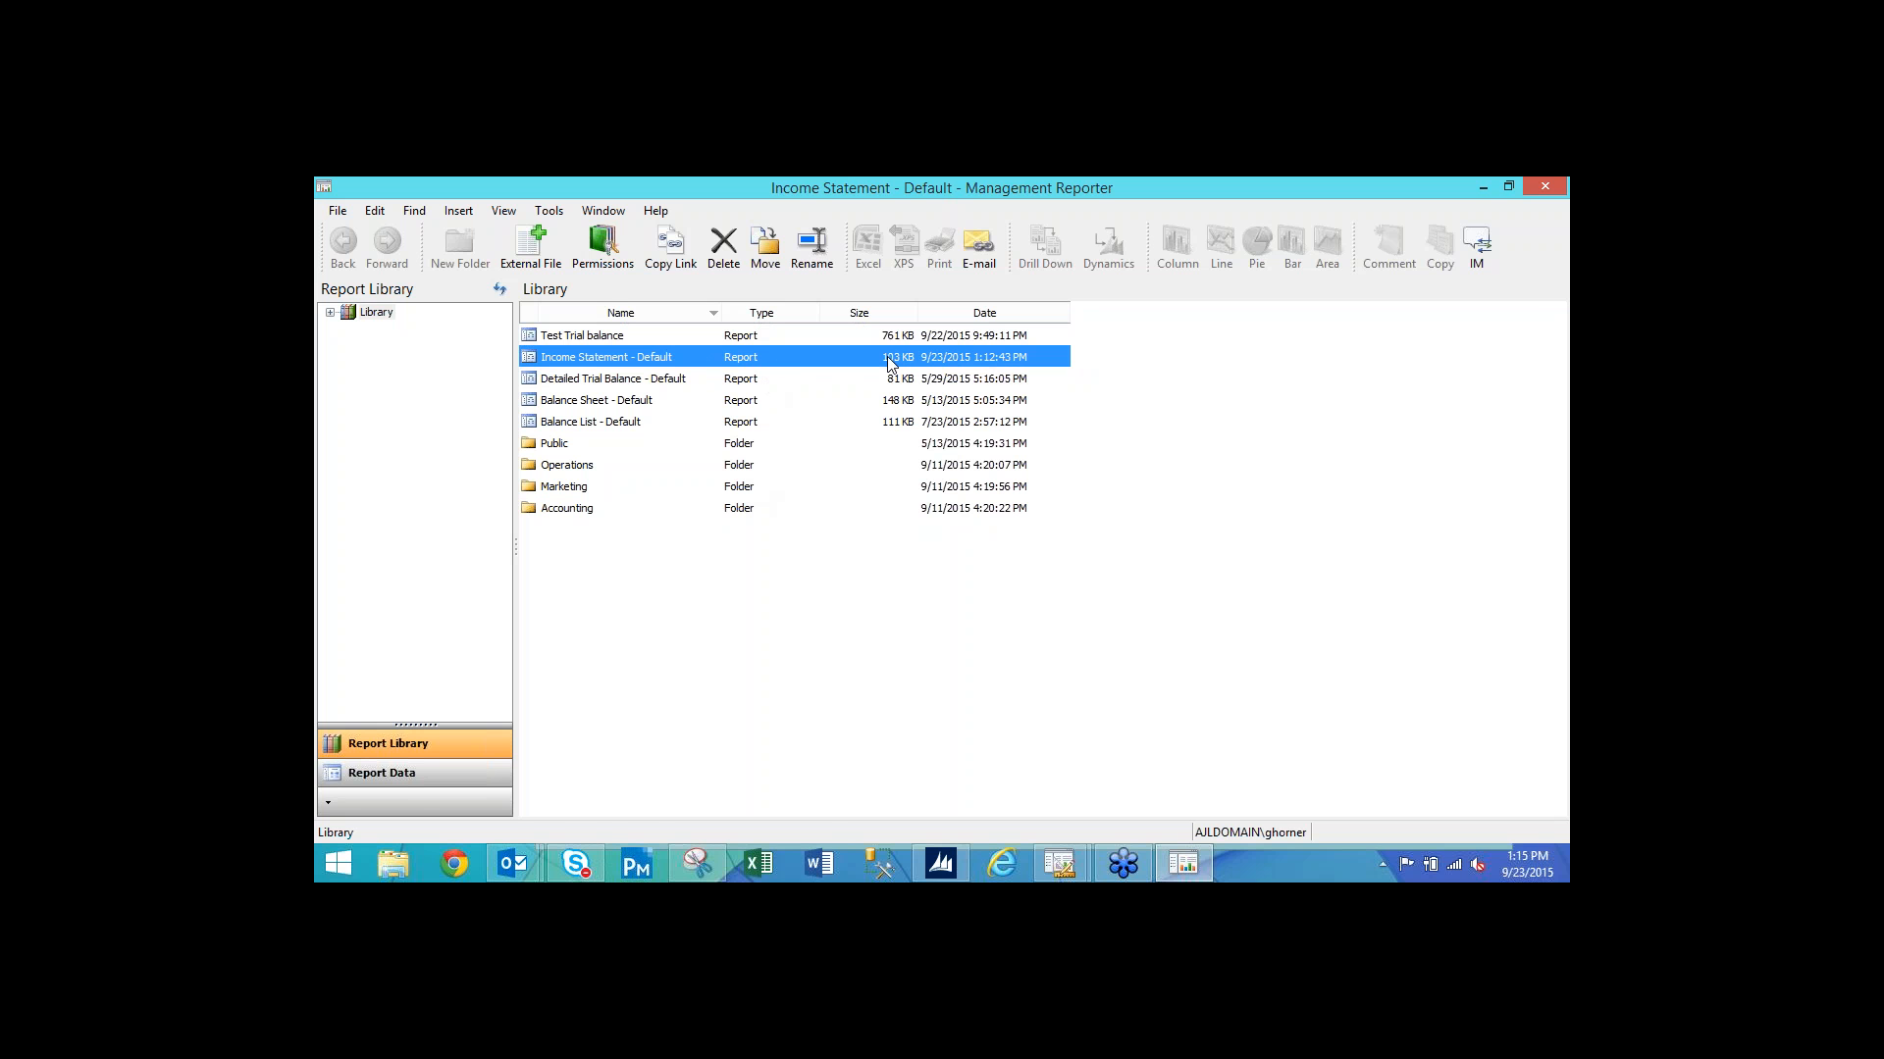
{"action": "left_click", "coordinate": [1484, 186]}
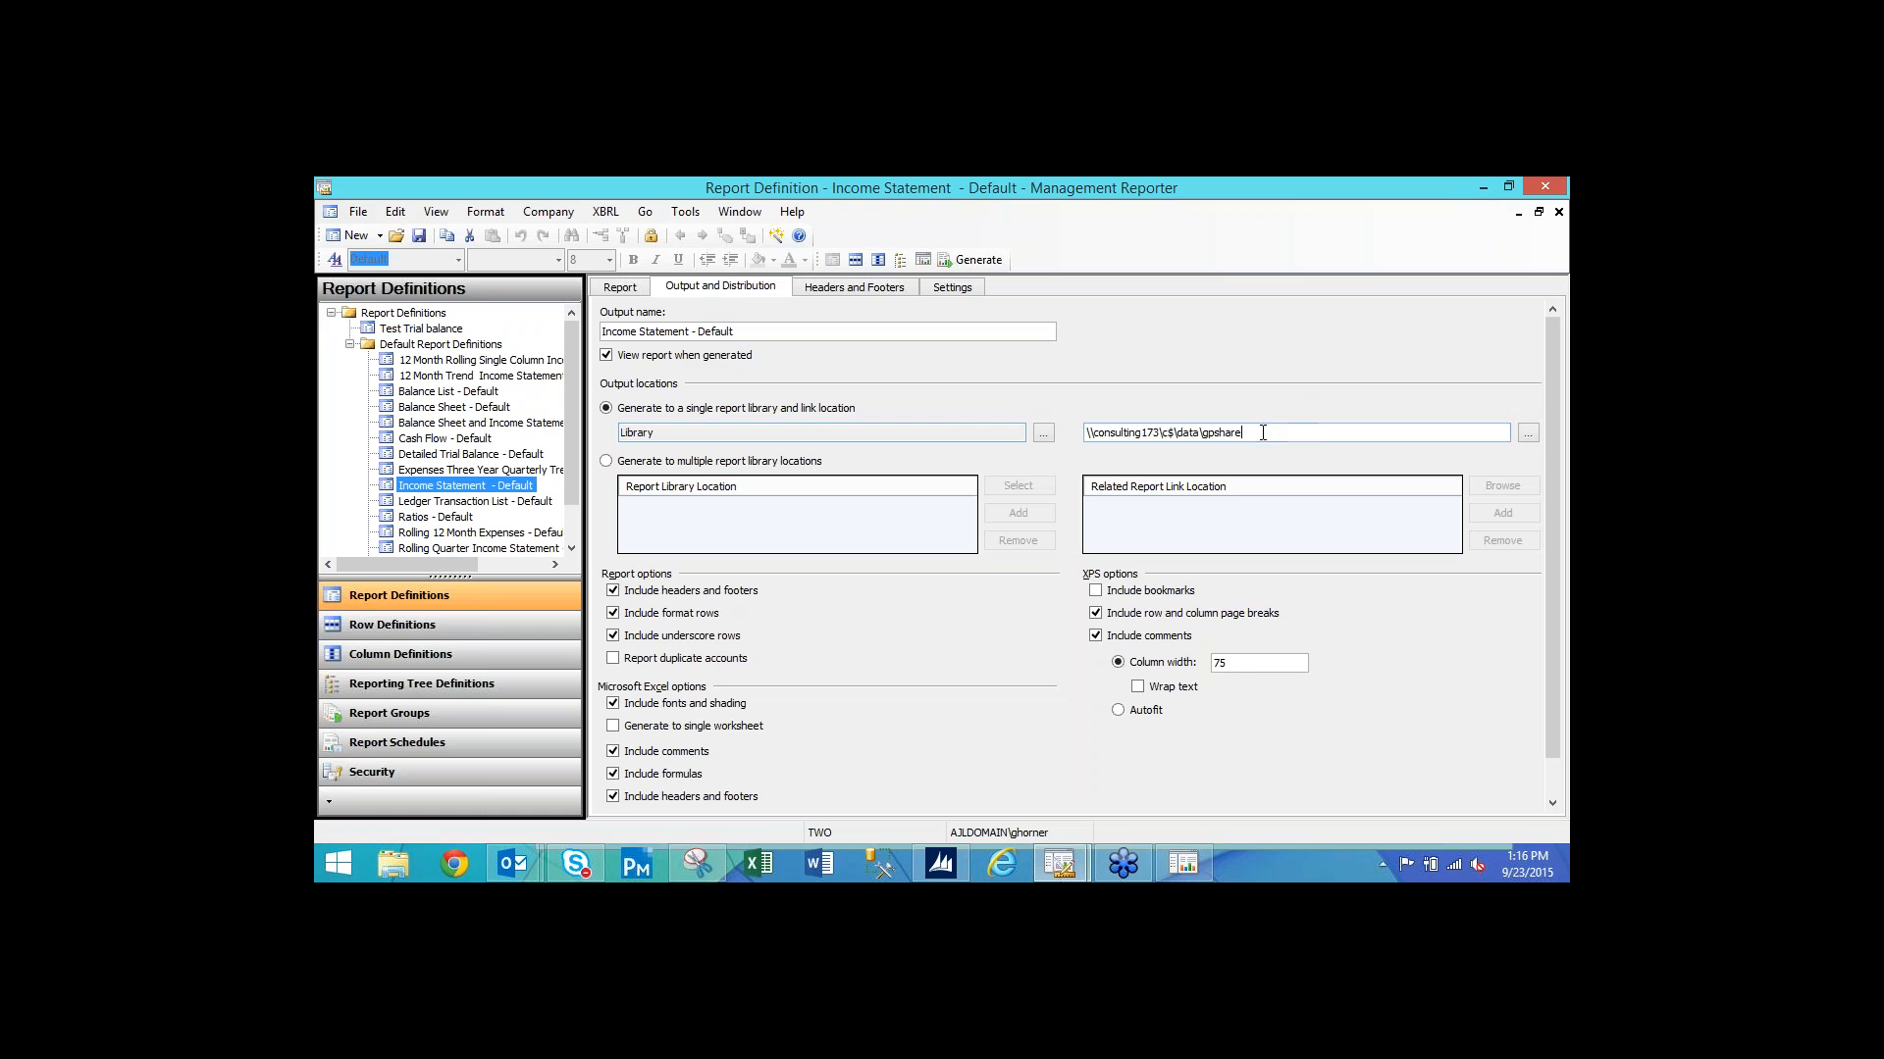
Select the \\consulting173\c$\data\gpshare link location path and open File Explorer on This PC.
{"action": "left_click_drag", "start_coordinate": [1263, 433], "coordinate": [1063, 435]}
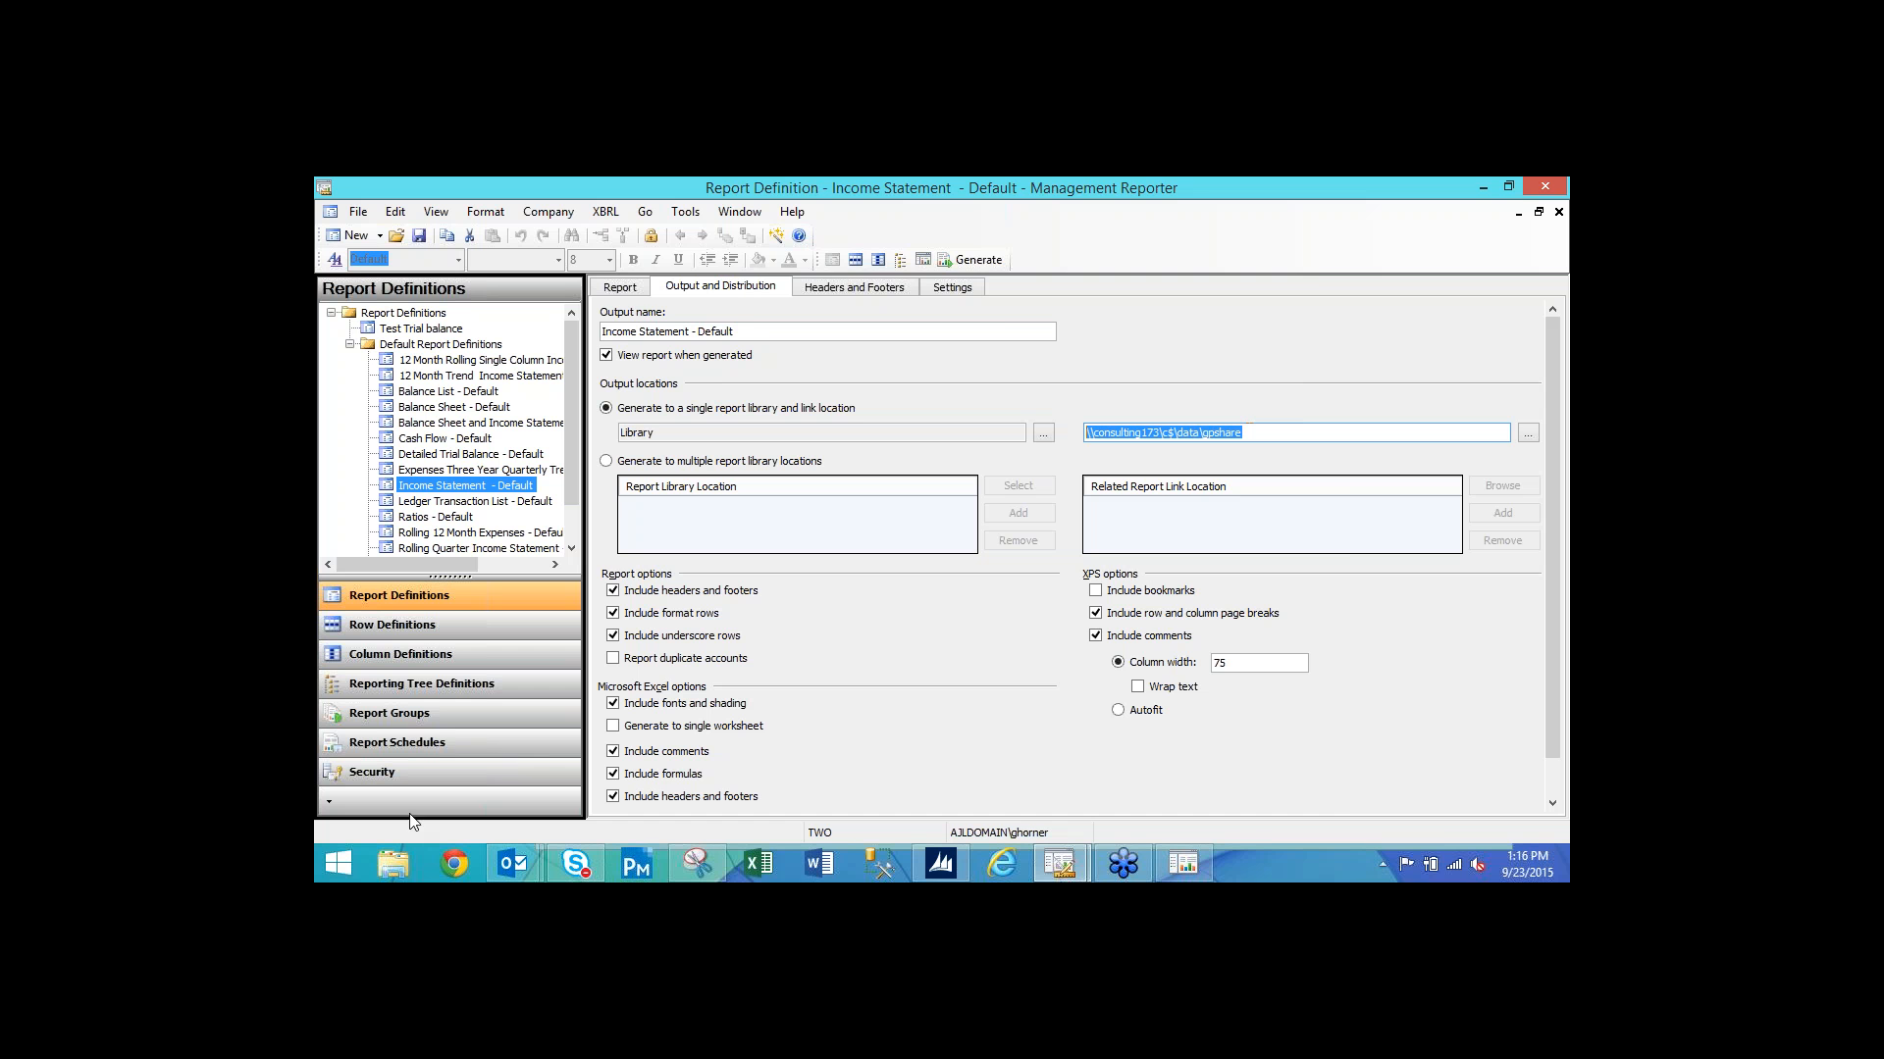
{"action": "left_click", "coordinate": [386, 865]}
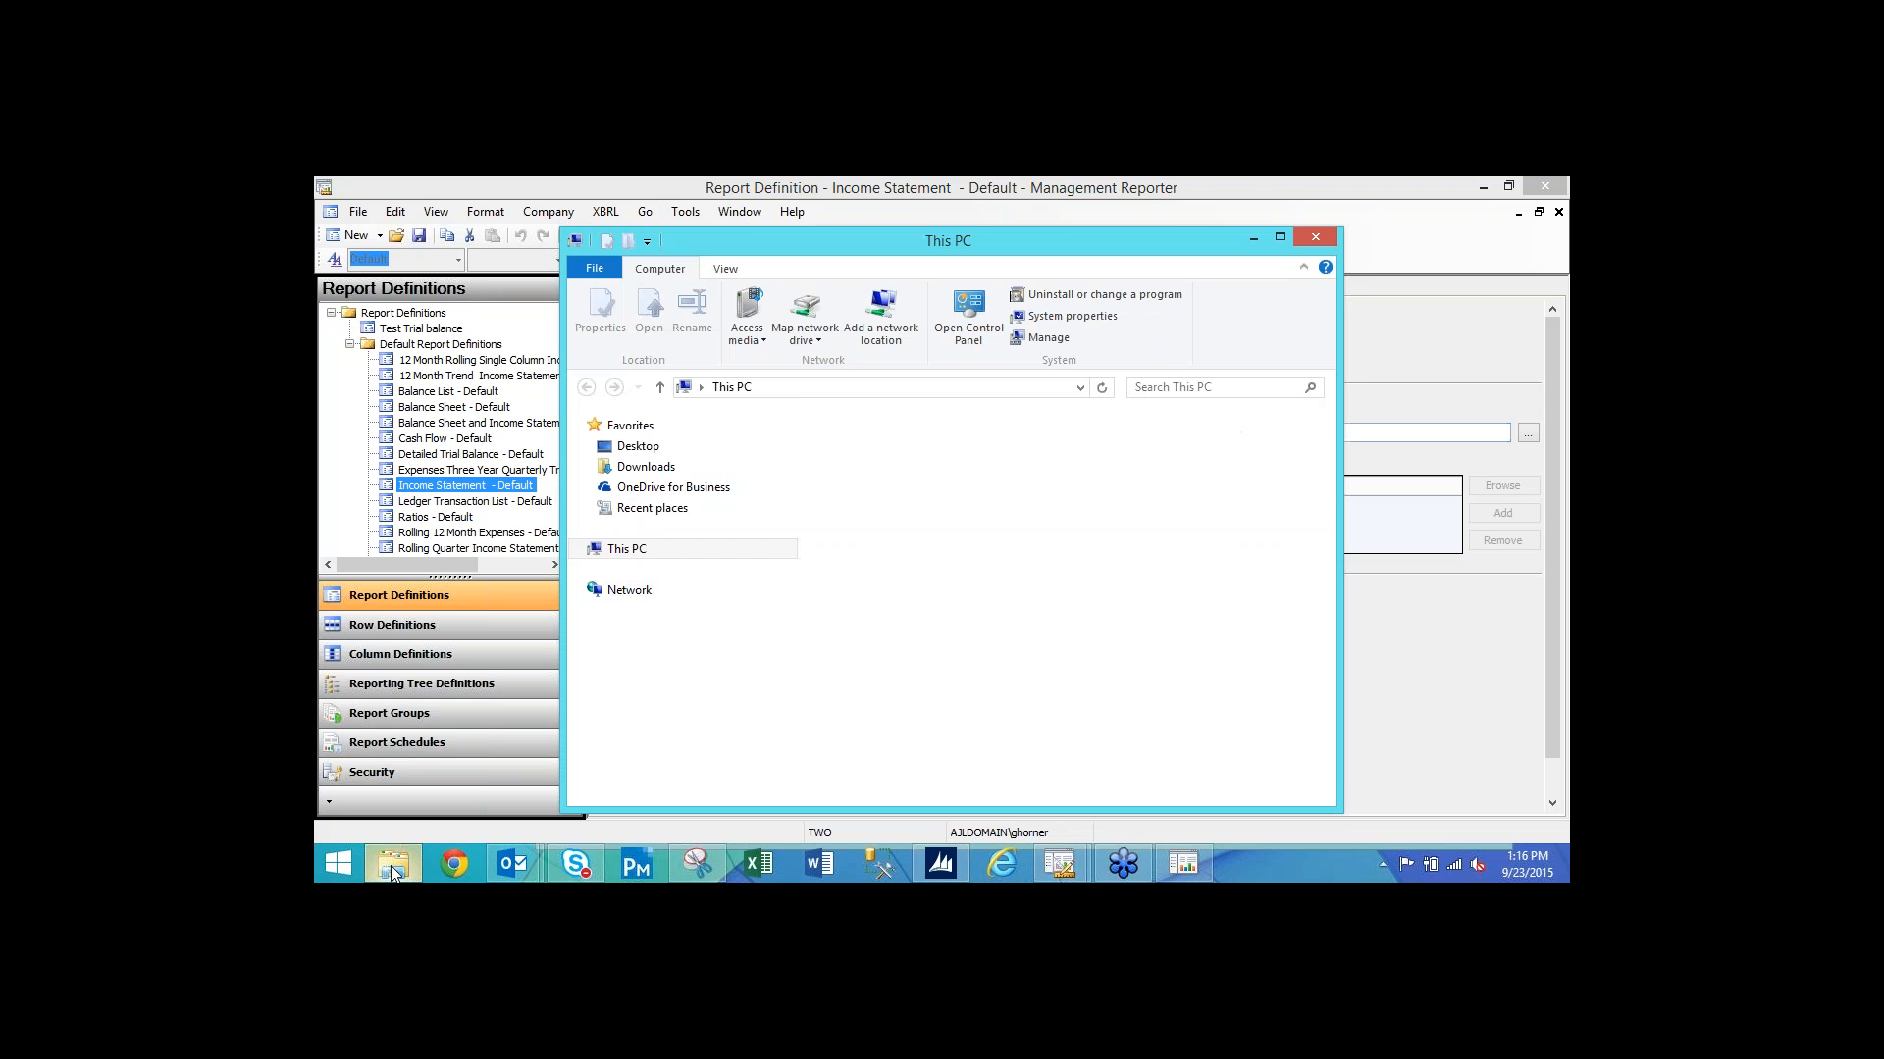
Browse to C:\Data\gpshare and open the Income Statement - Default internet shortcut.
{"action": "left_click", "coordinate": [649, 643]}
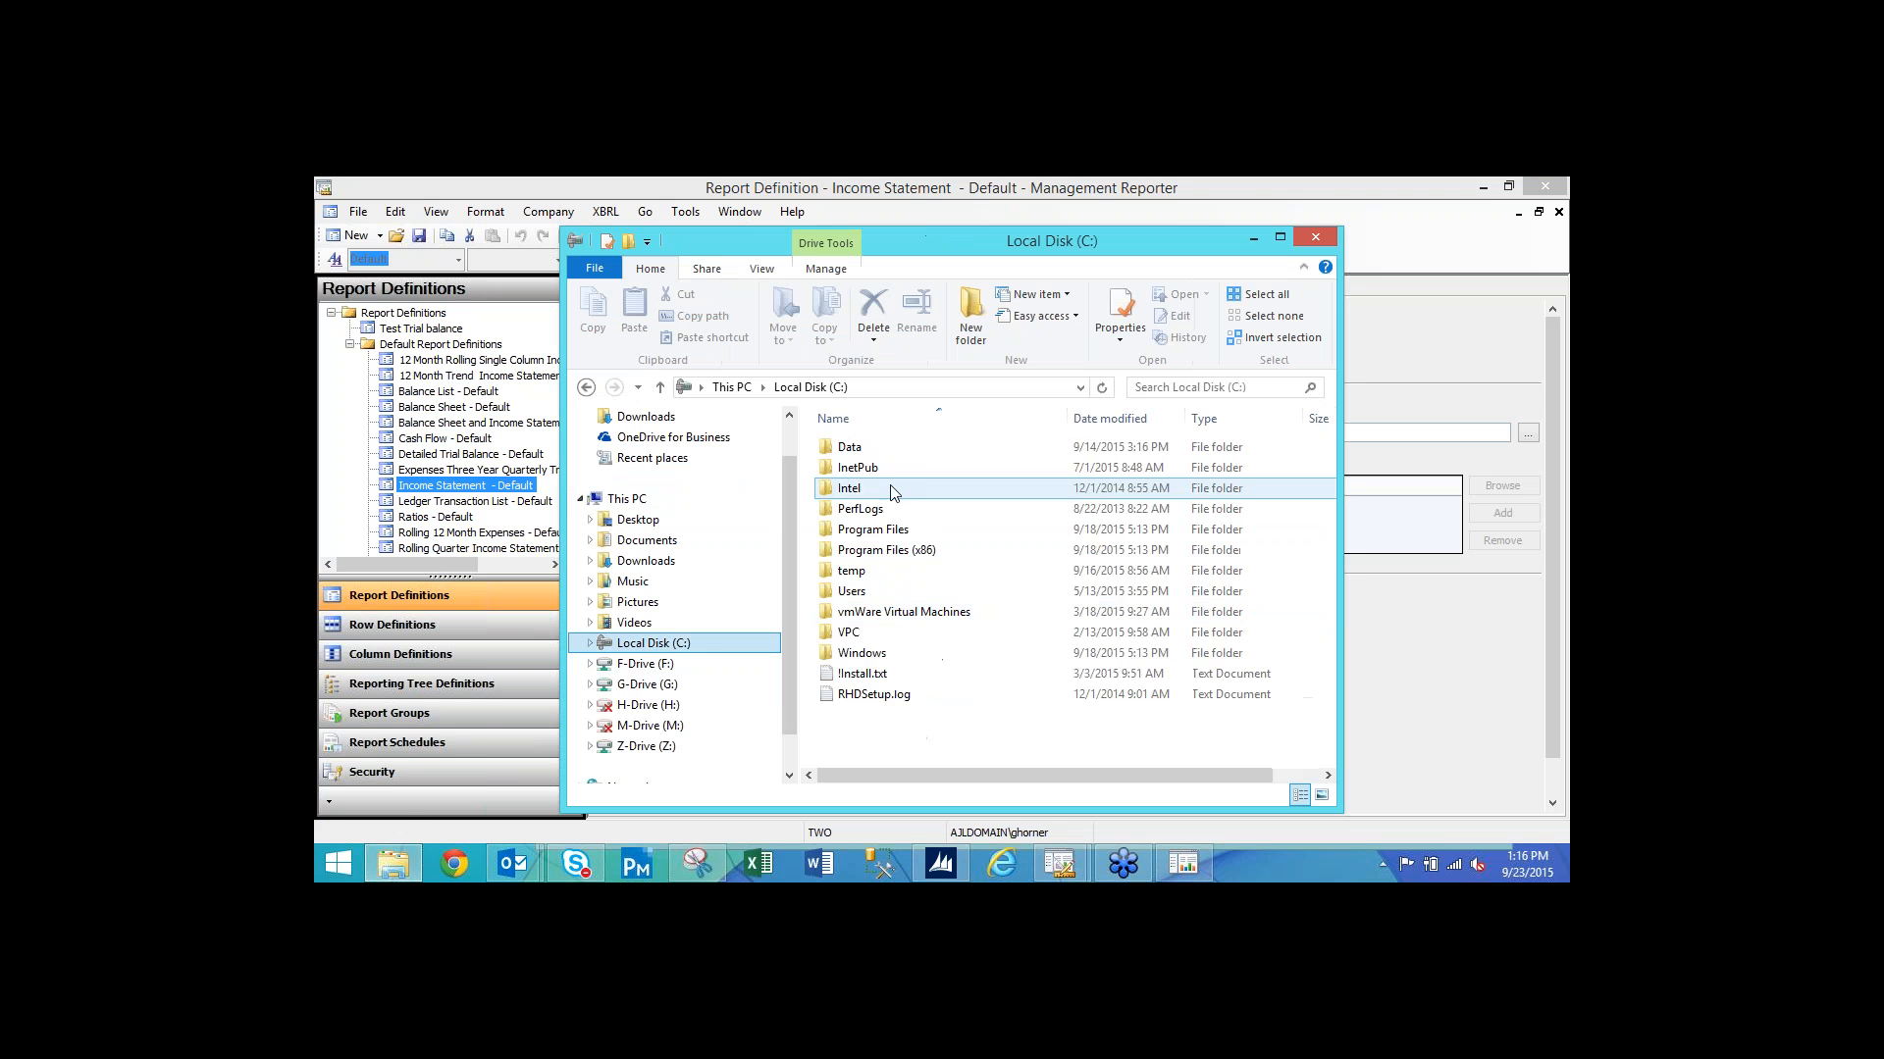
{"action": "double_click", "coordinate": [852, 447]}
{"action": "left_click", "coordinate": [894, 489]}
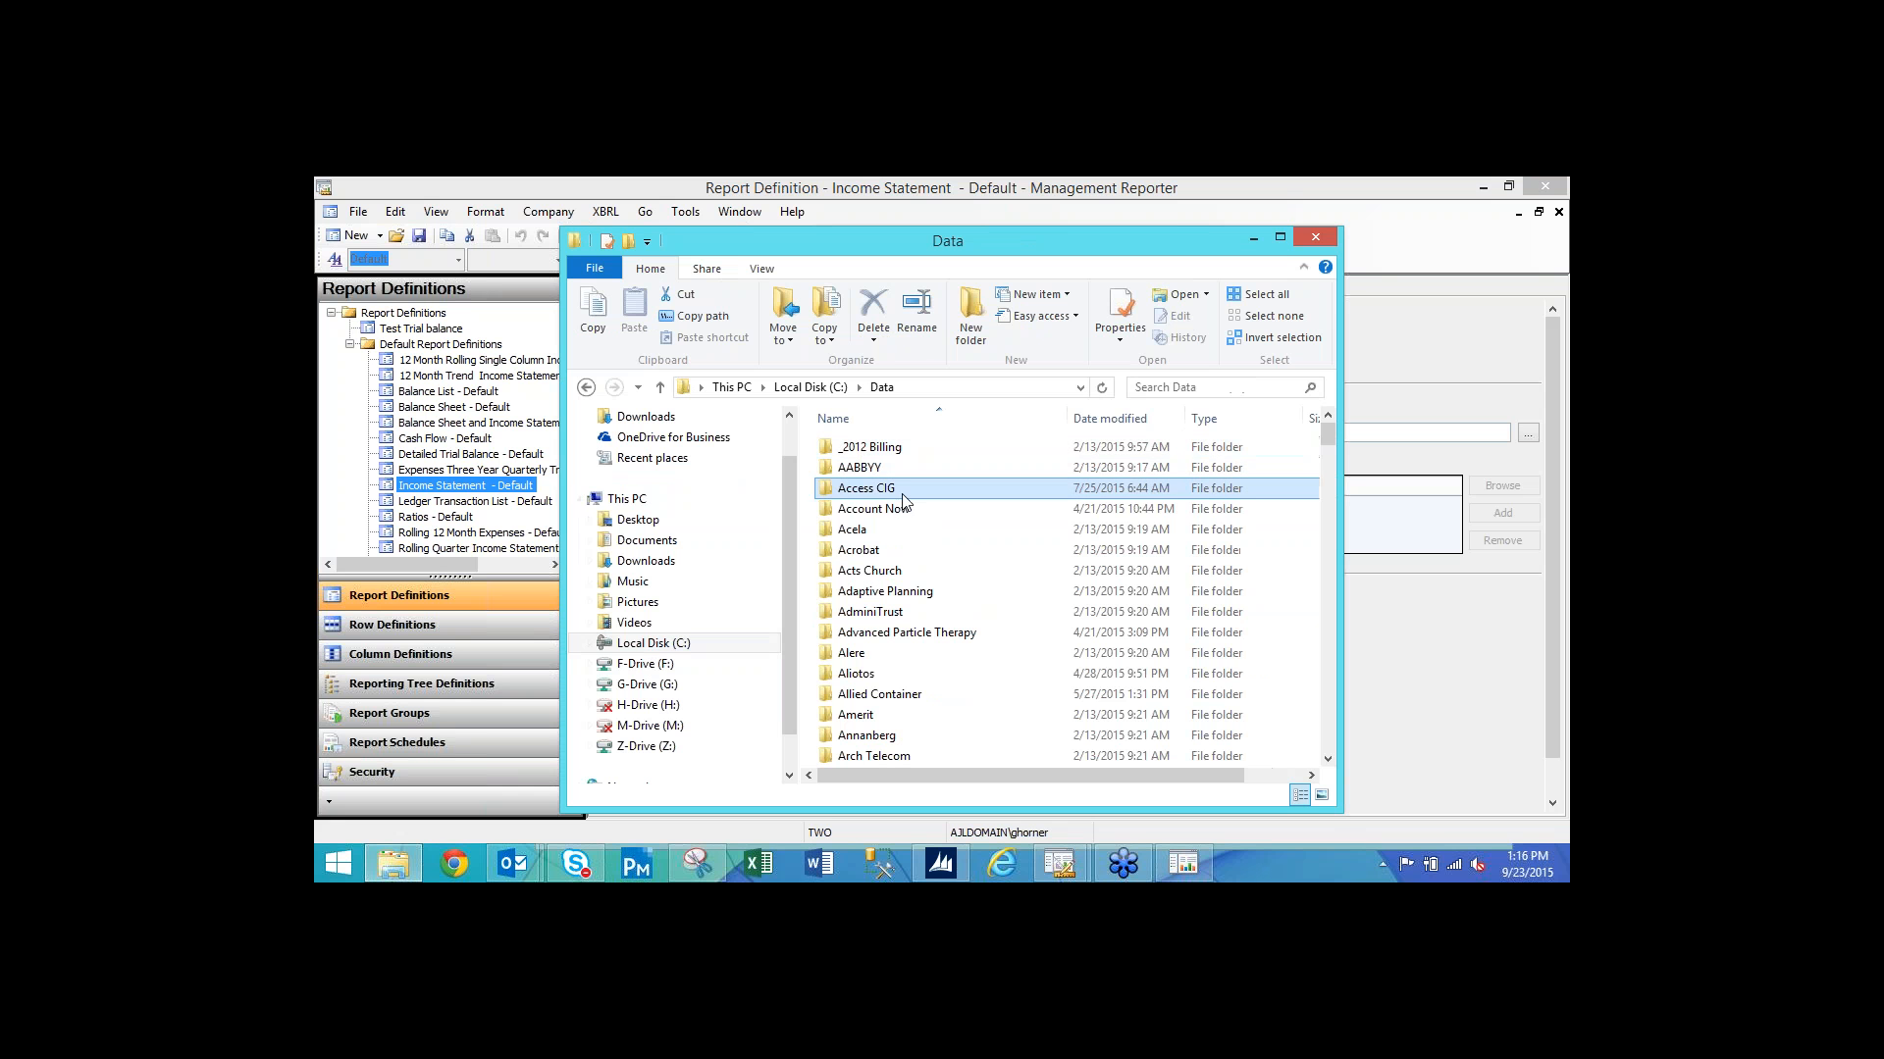
{"action": "scroll", "coordinate": [902, 498], "scroll_direction": "down", "scroll_amount": 15}
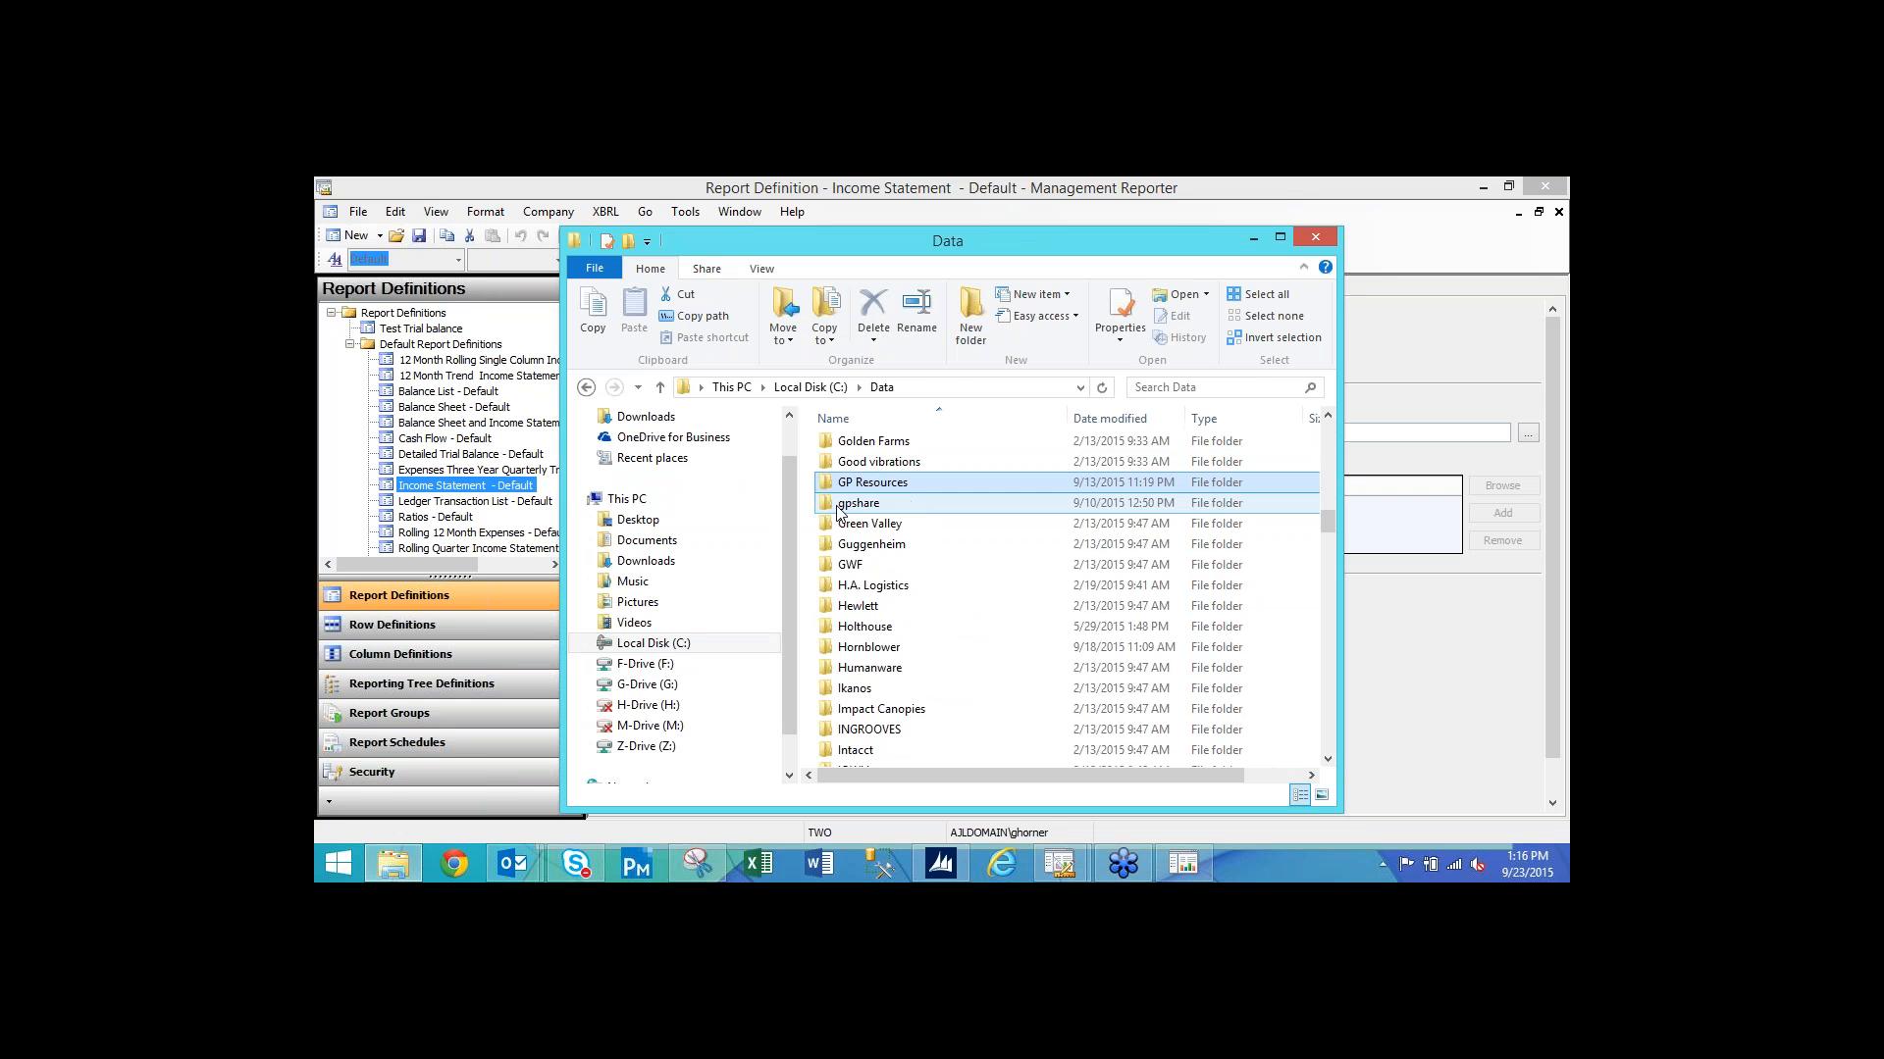
{"action": "double_click", "coordinate": [902, 498]}
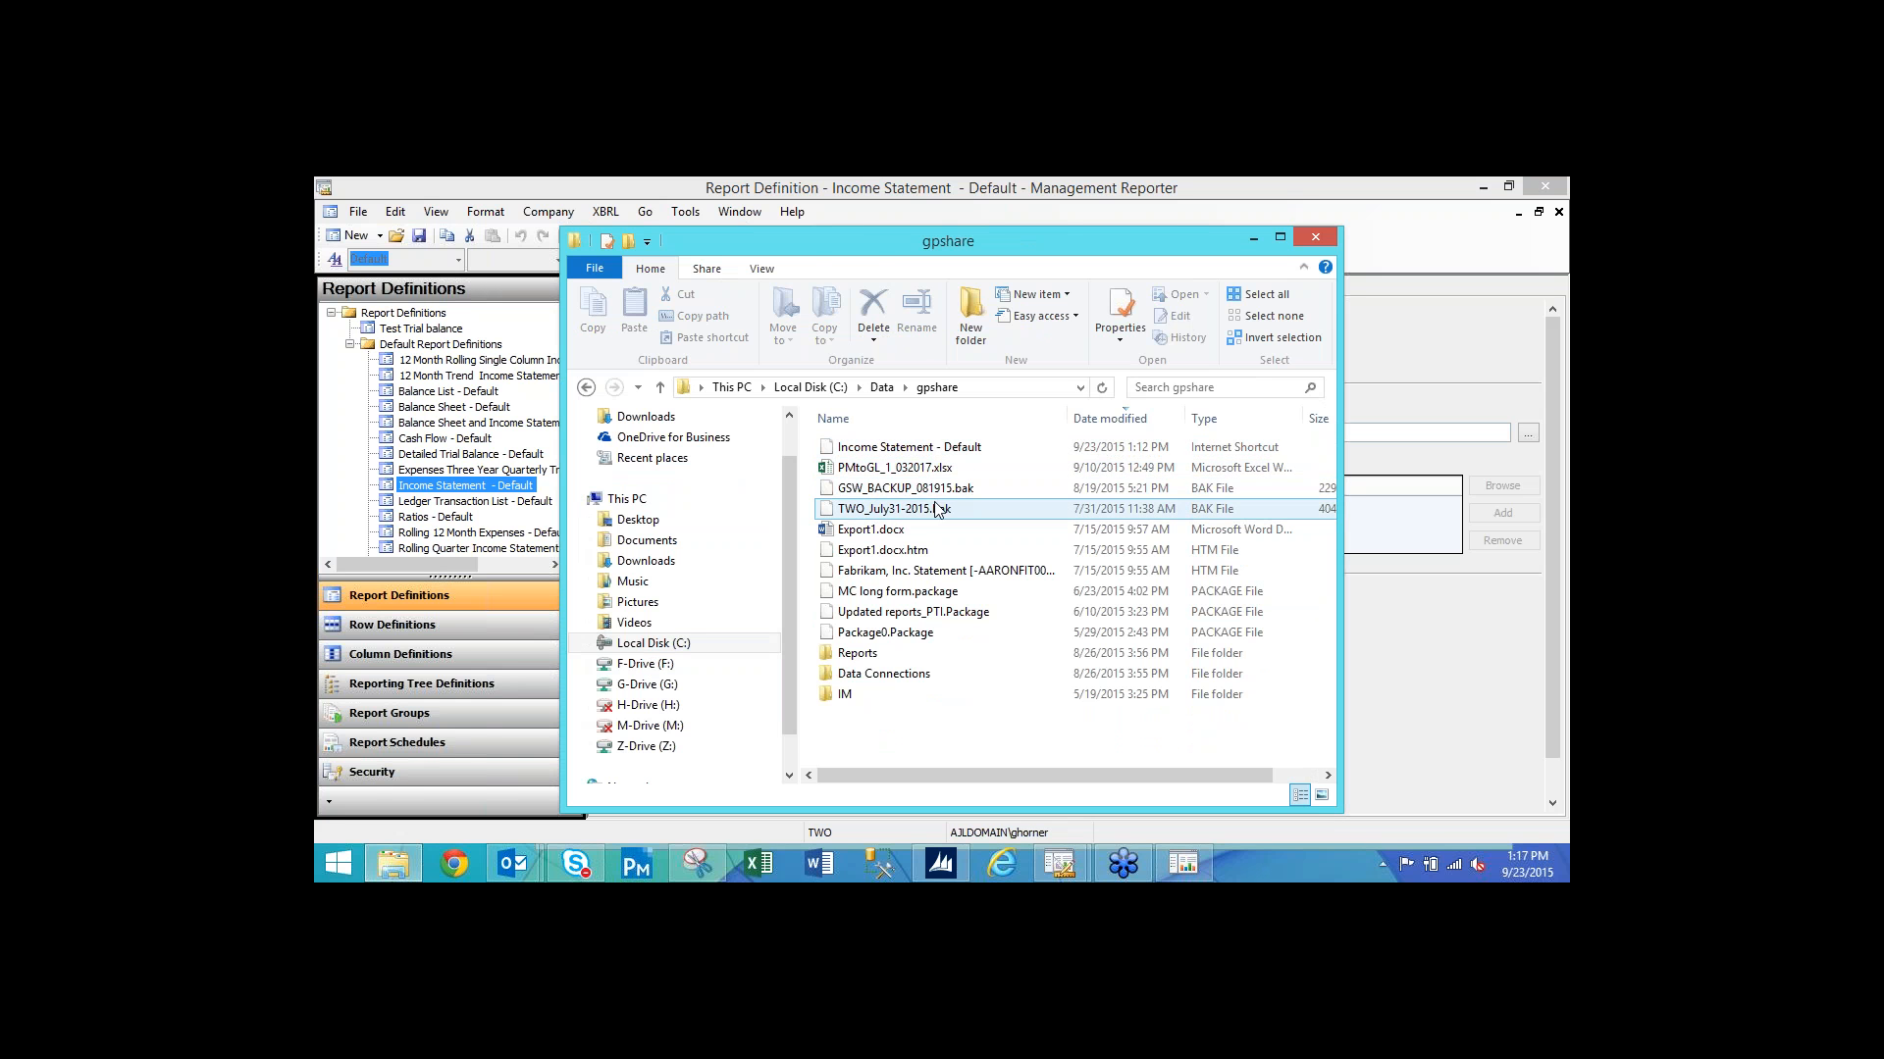
{"action": "left_click", "coordinate": [930, 469]}
{"action": "left_click", "coordinate": [923, 453]}
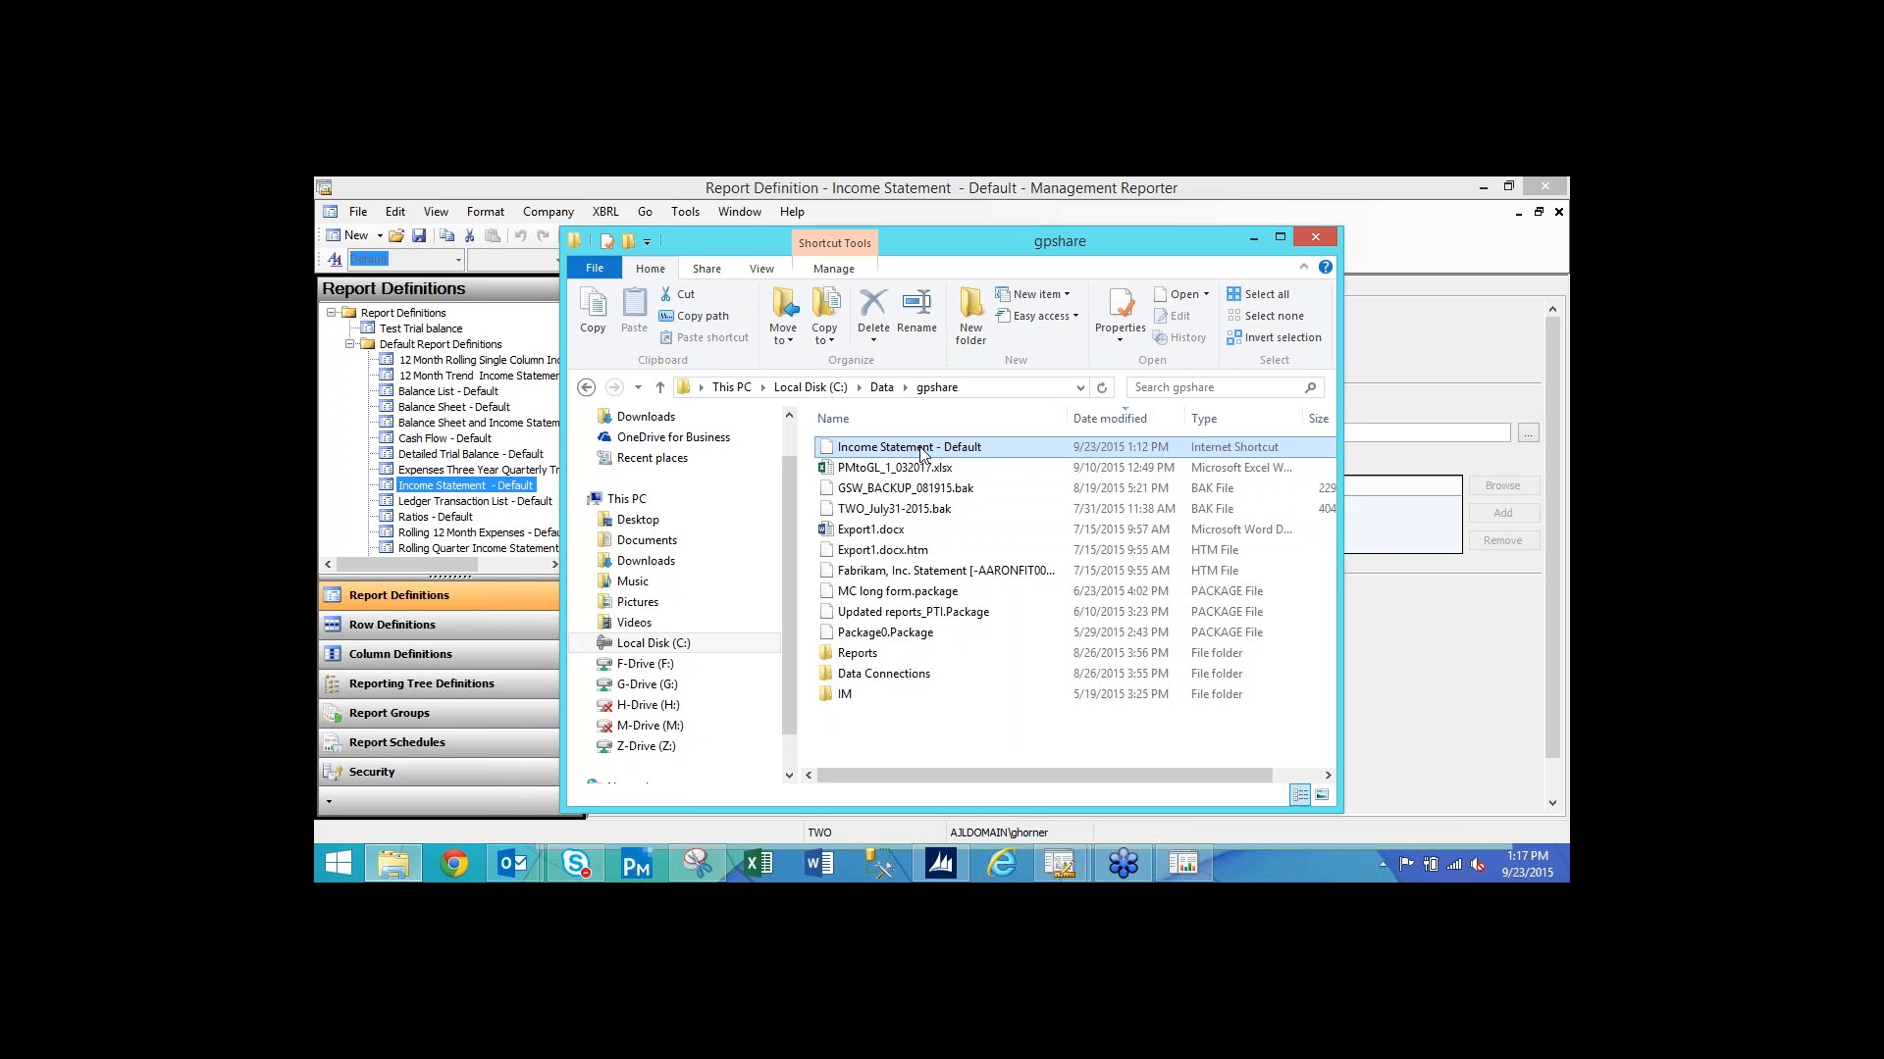
{"action": "double_click", "coordinate": [922, 452]}
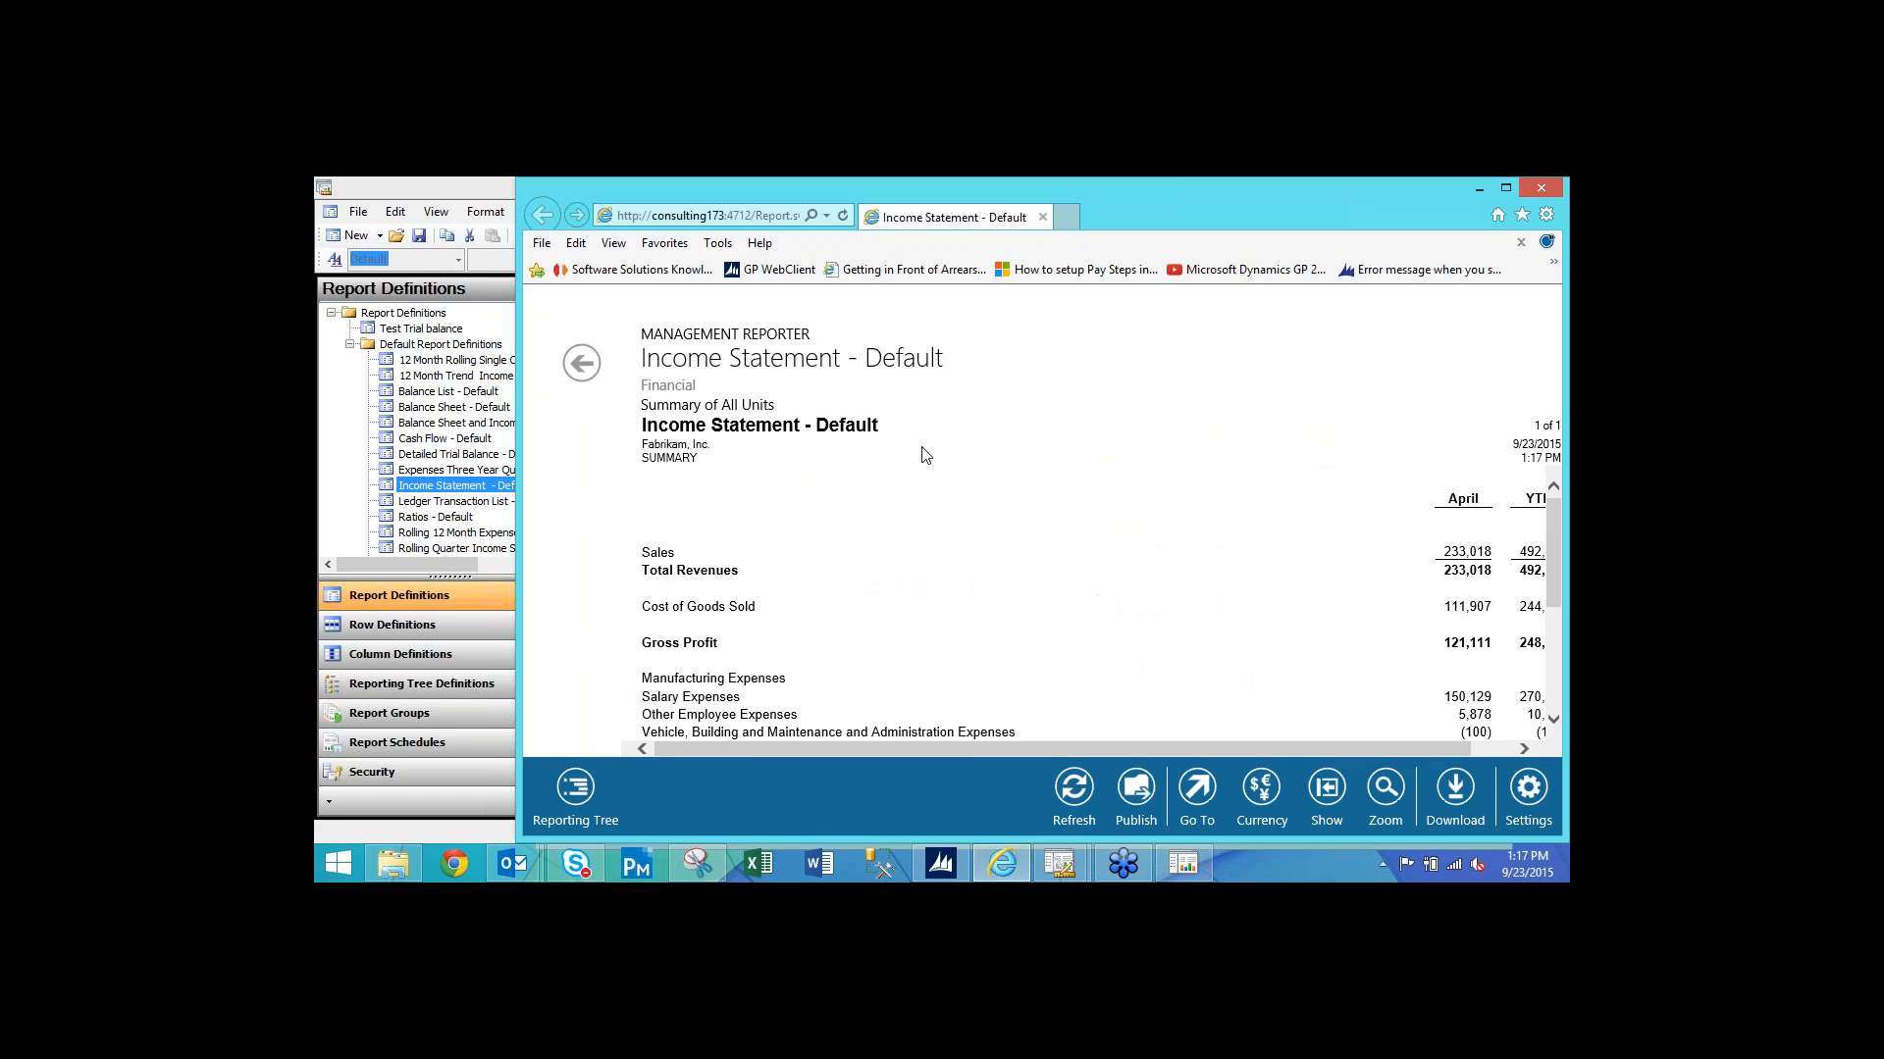
Move the Income Statement report viewer window aside and close it.
{"action": "left_click_drag", "start_coordinate": [1132, 205], "coordinate": [1068, 224]}
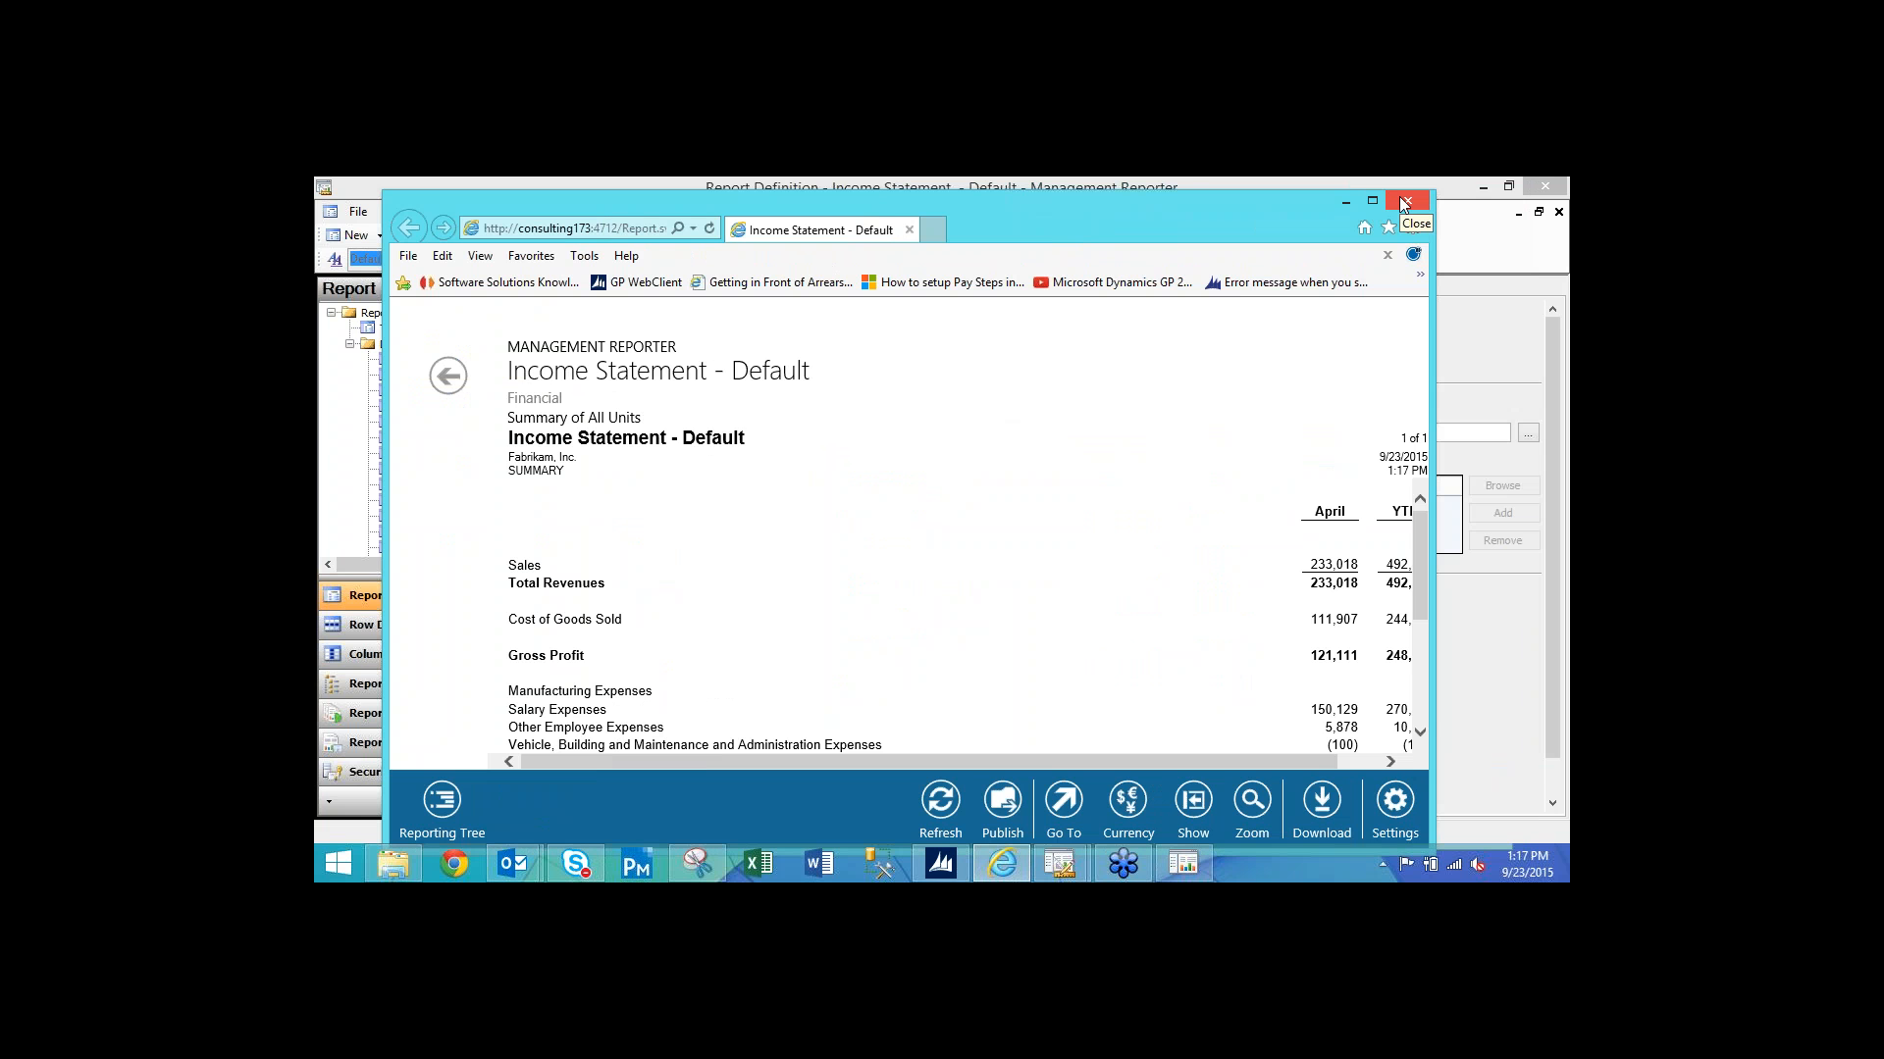
{"action": "left_click_drag", "start_coordinate": [1295, 198], "coordinate": [1262, 198]}
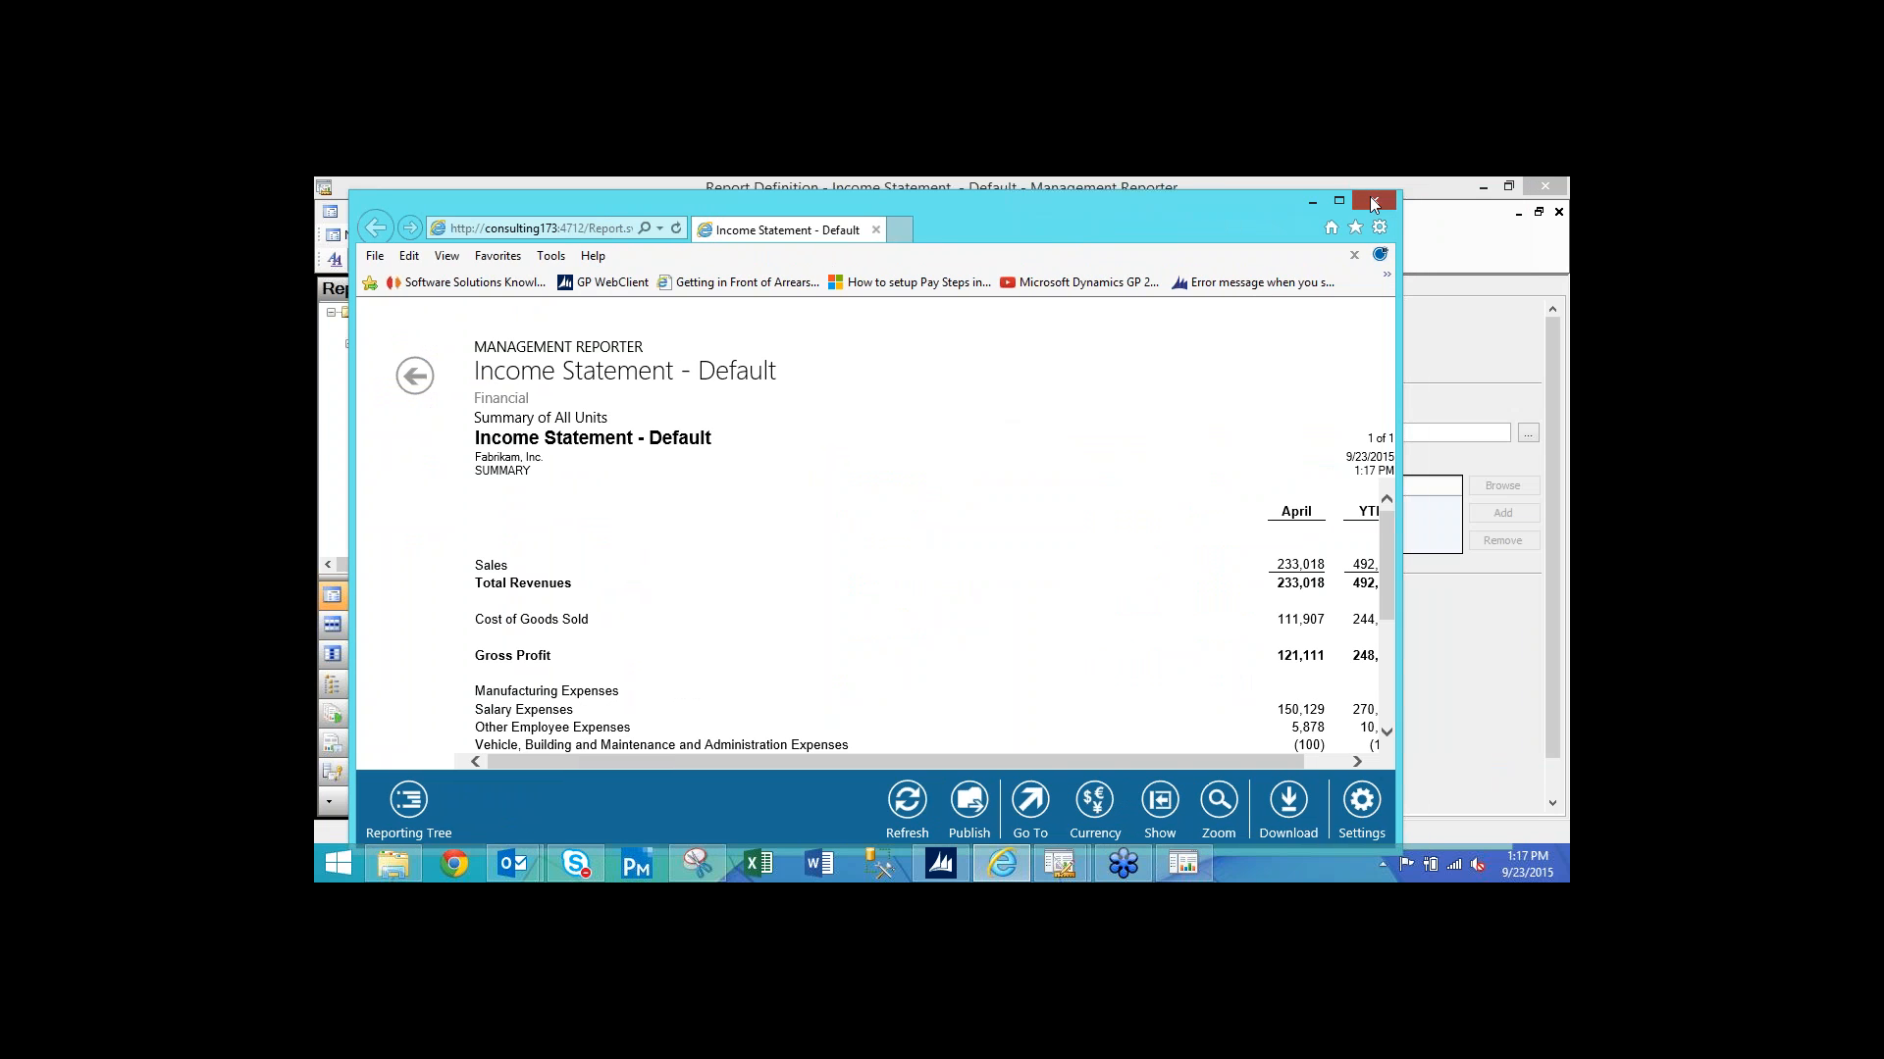
{"action": "left_click", "coordinate": [1374, 204]}
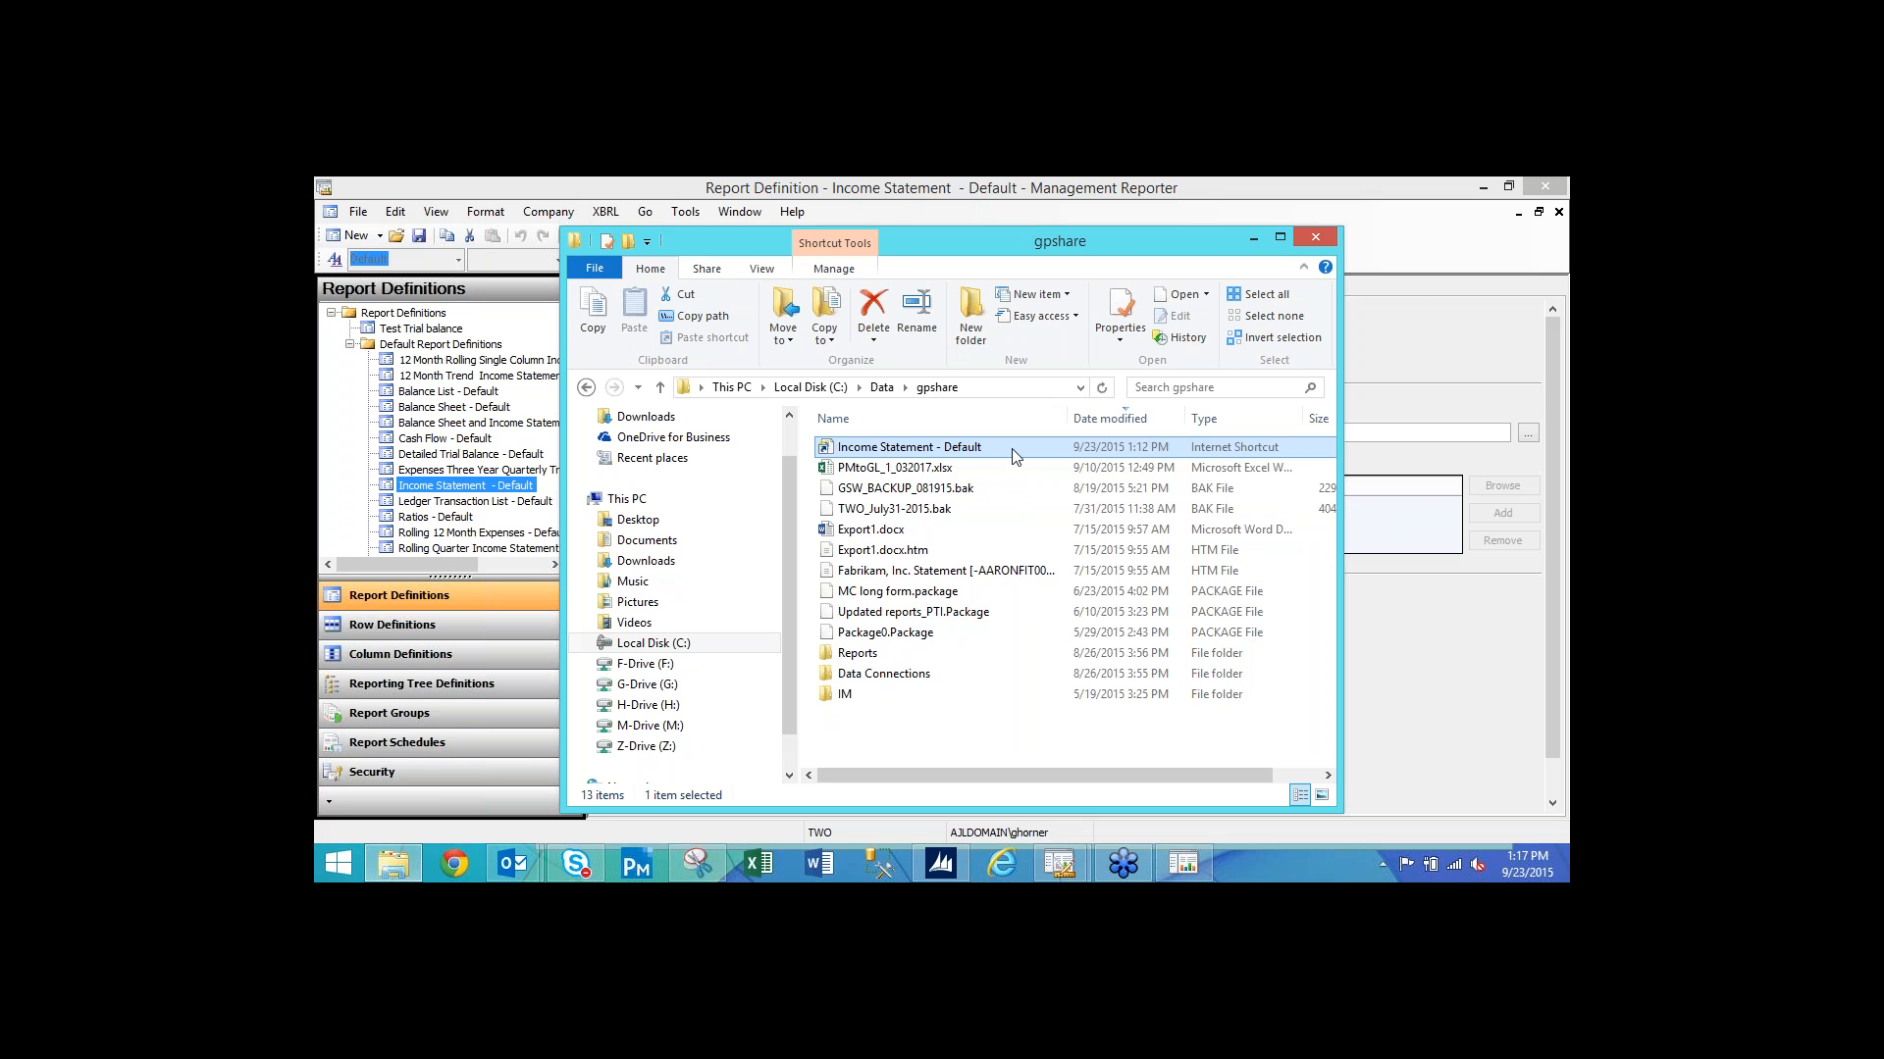
Close the gpshare folder, open the Income Statement schedule under Report Schedules, then close it.
{"action": "left_click", "coordinate": [1316, 236]}
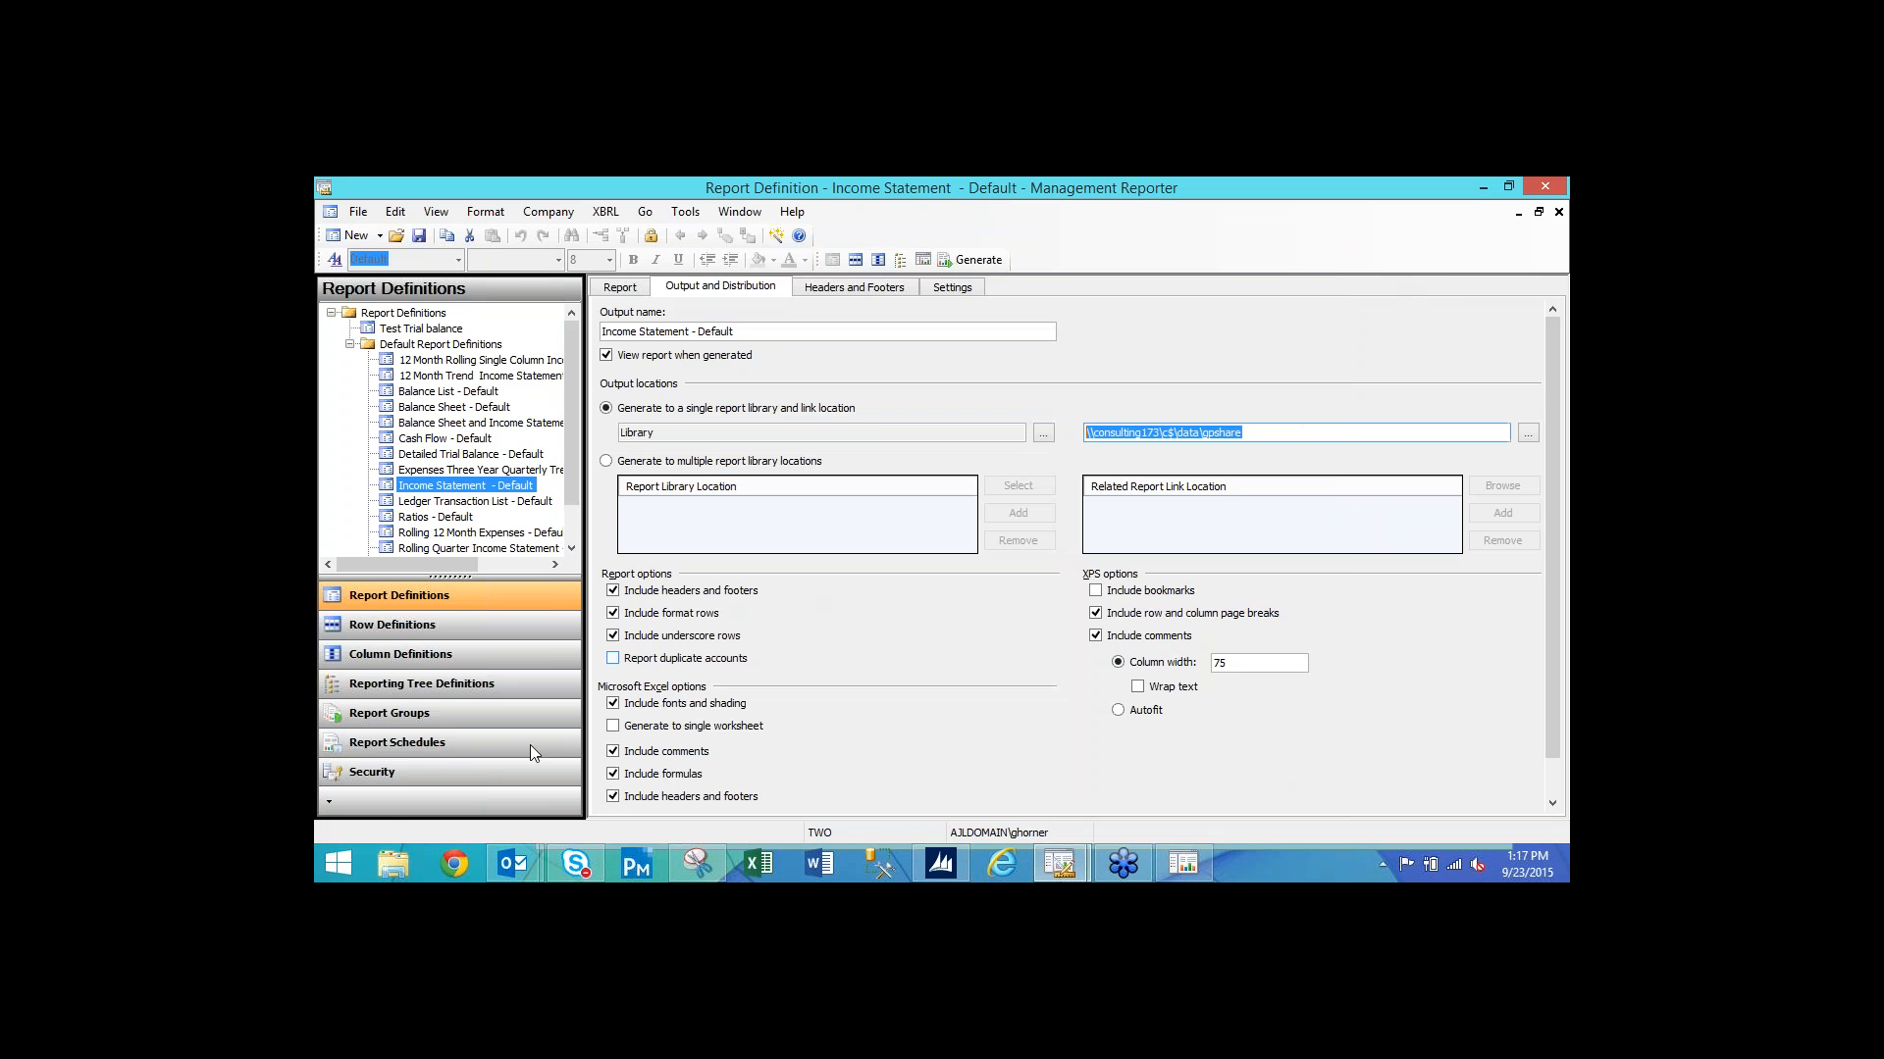
{"action": "left_click", "coordinate": [409, 748]}
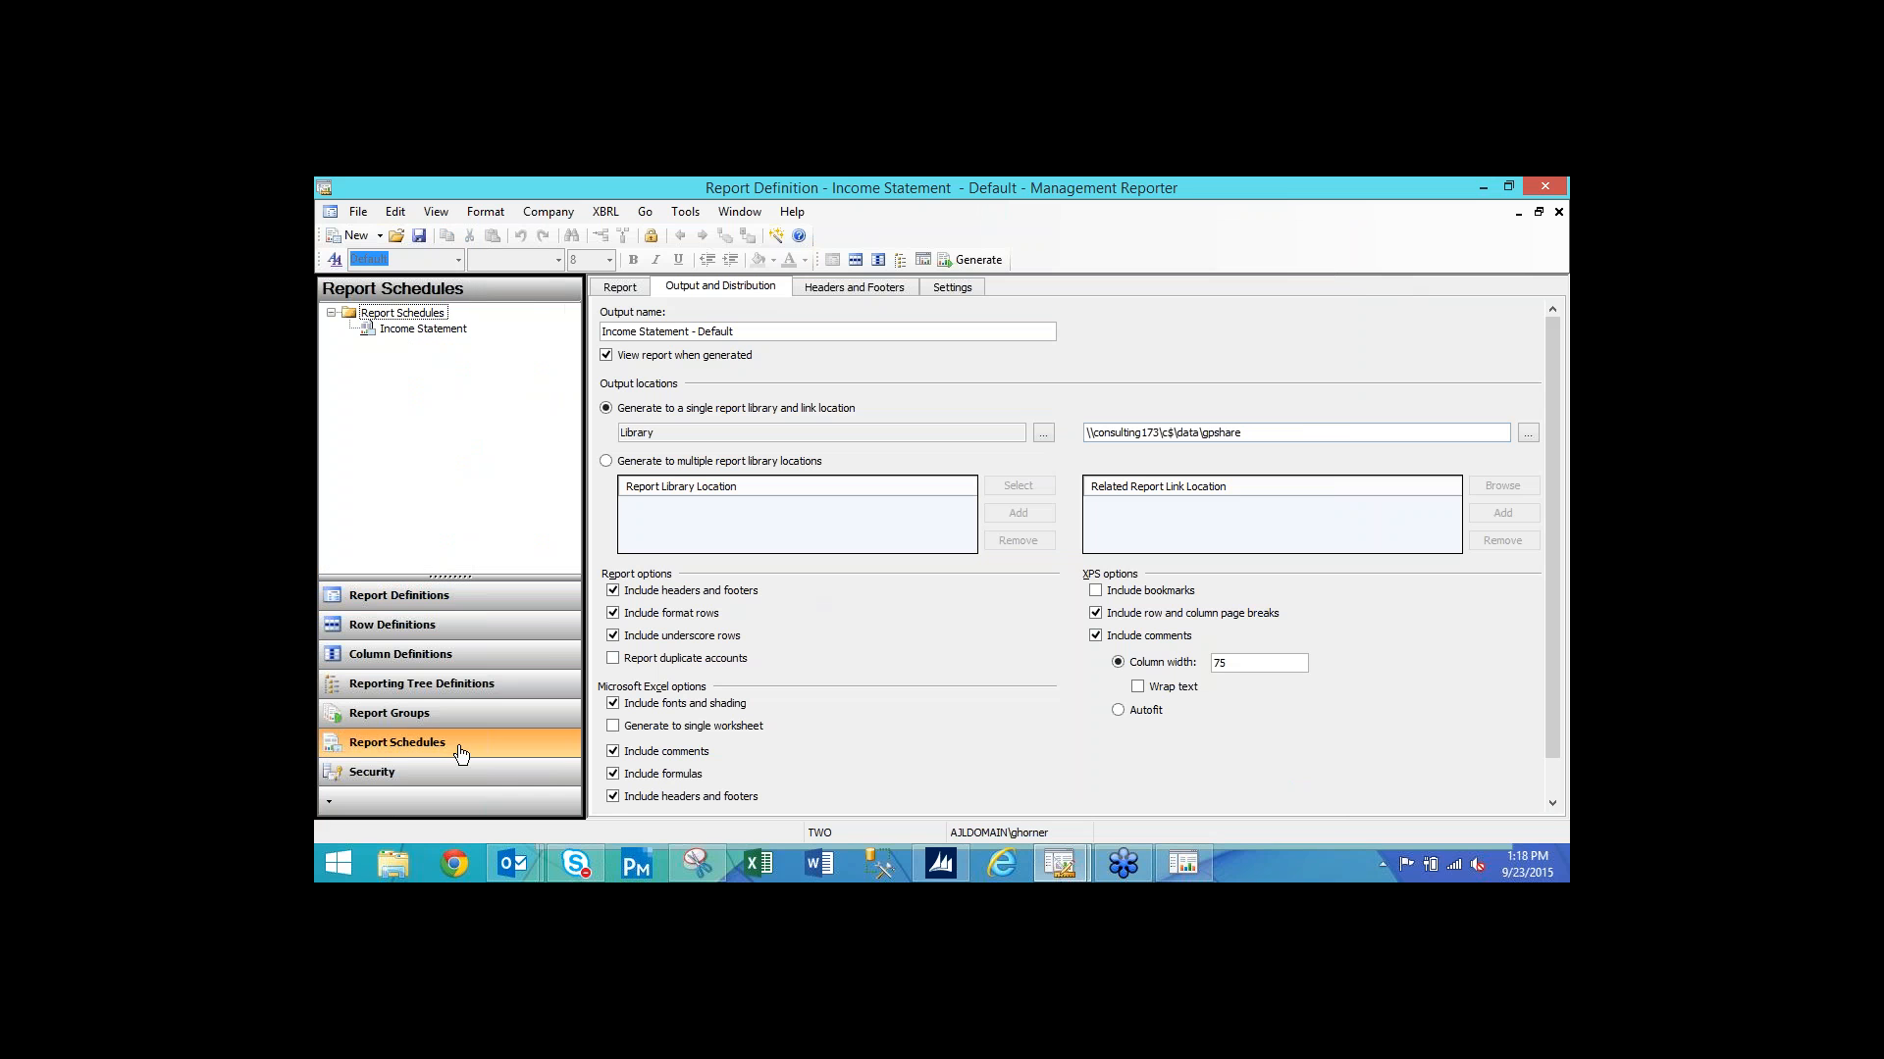
{"action": "left_click", "coordinate": [420, 330]}
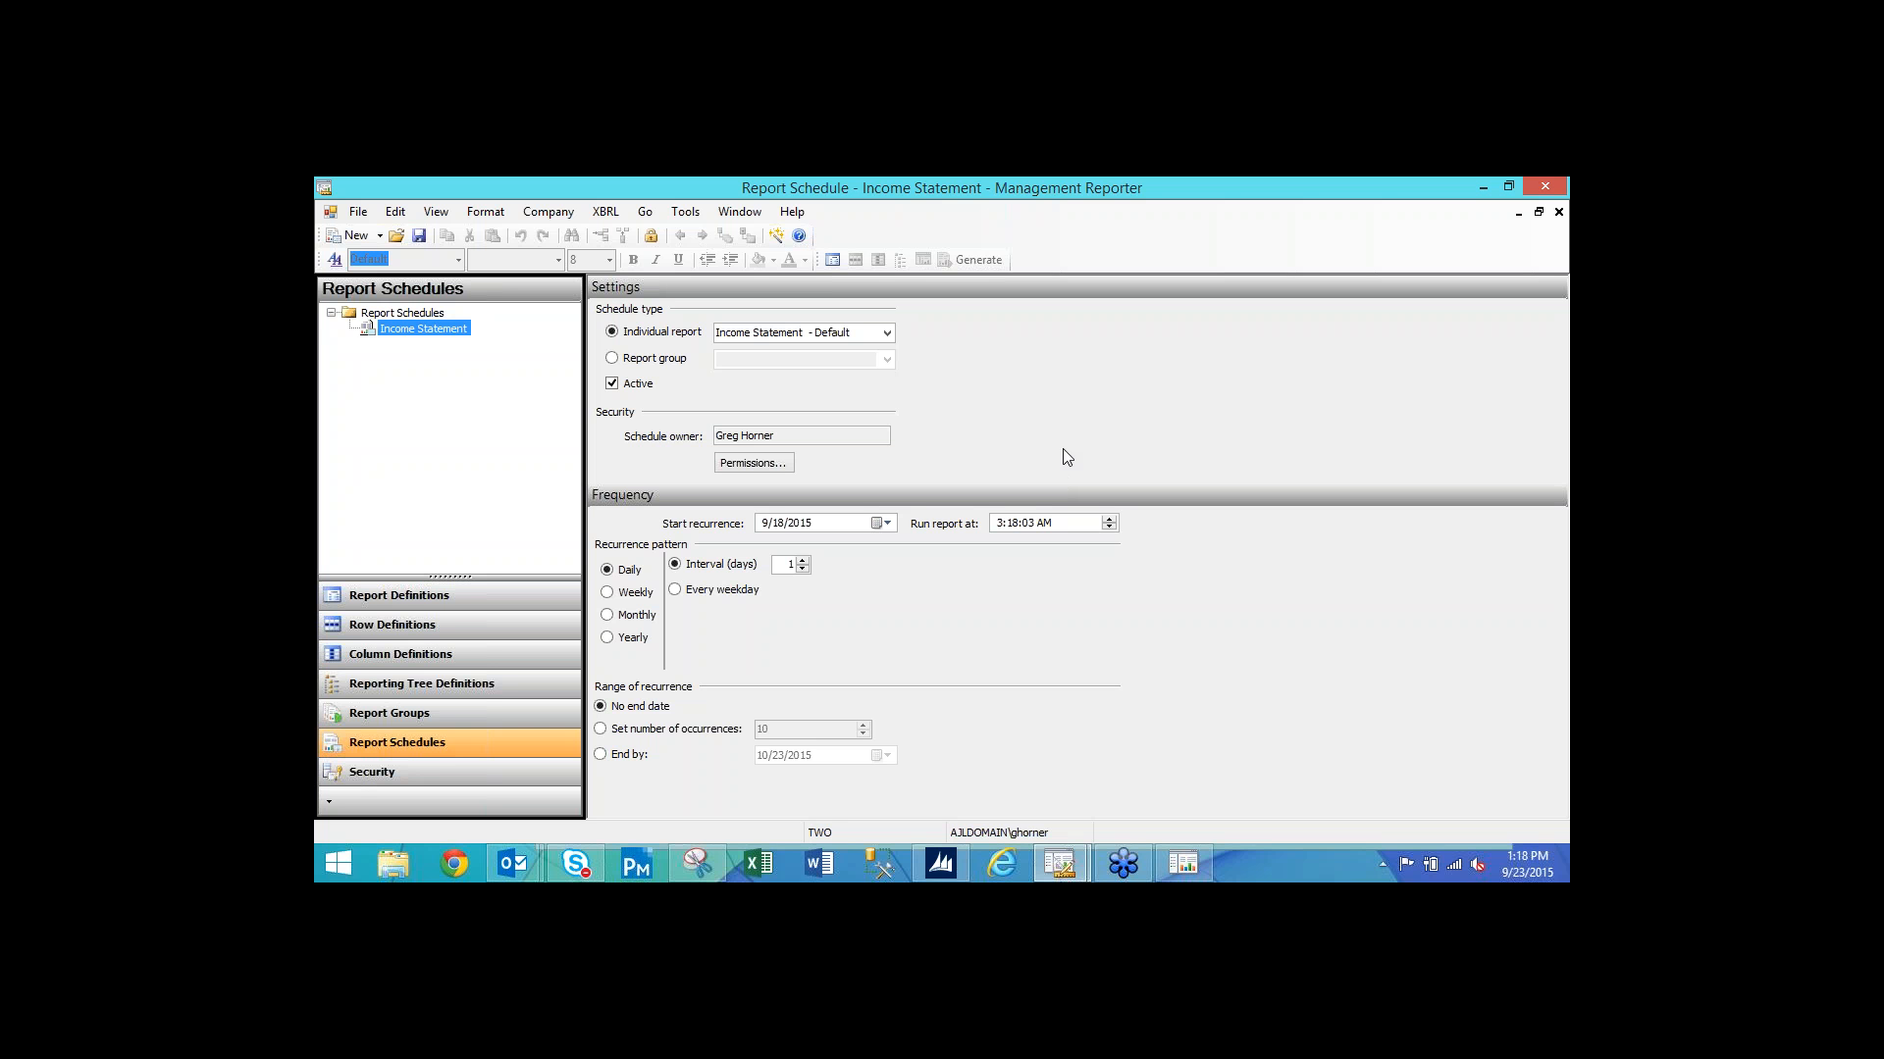
{"action": "left_click", "coordinate": [1559, 213]}
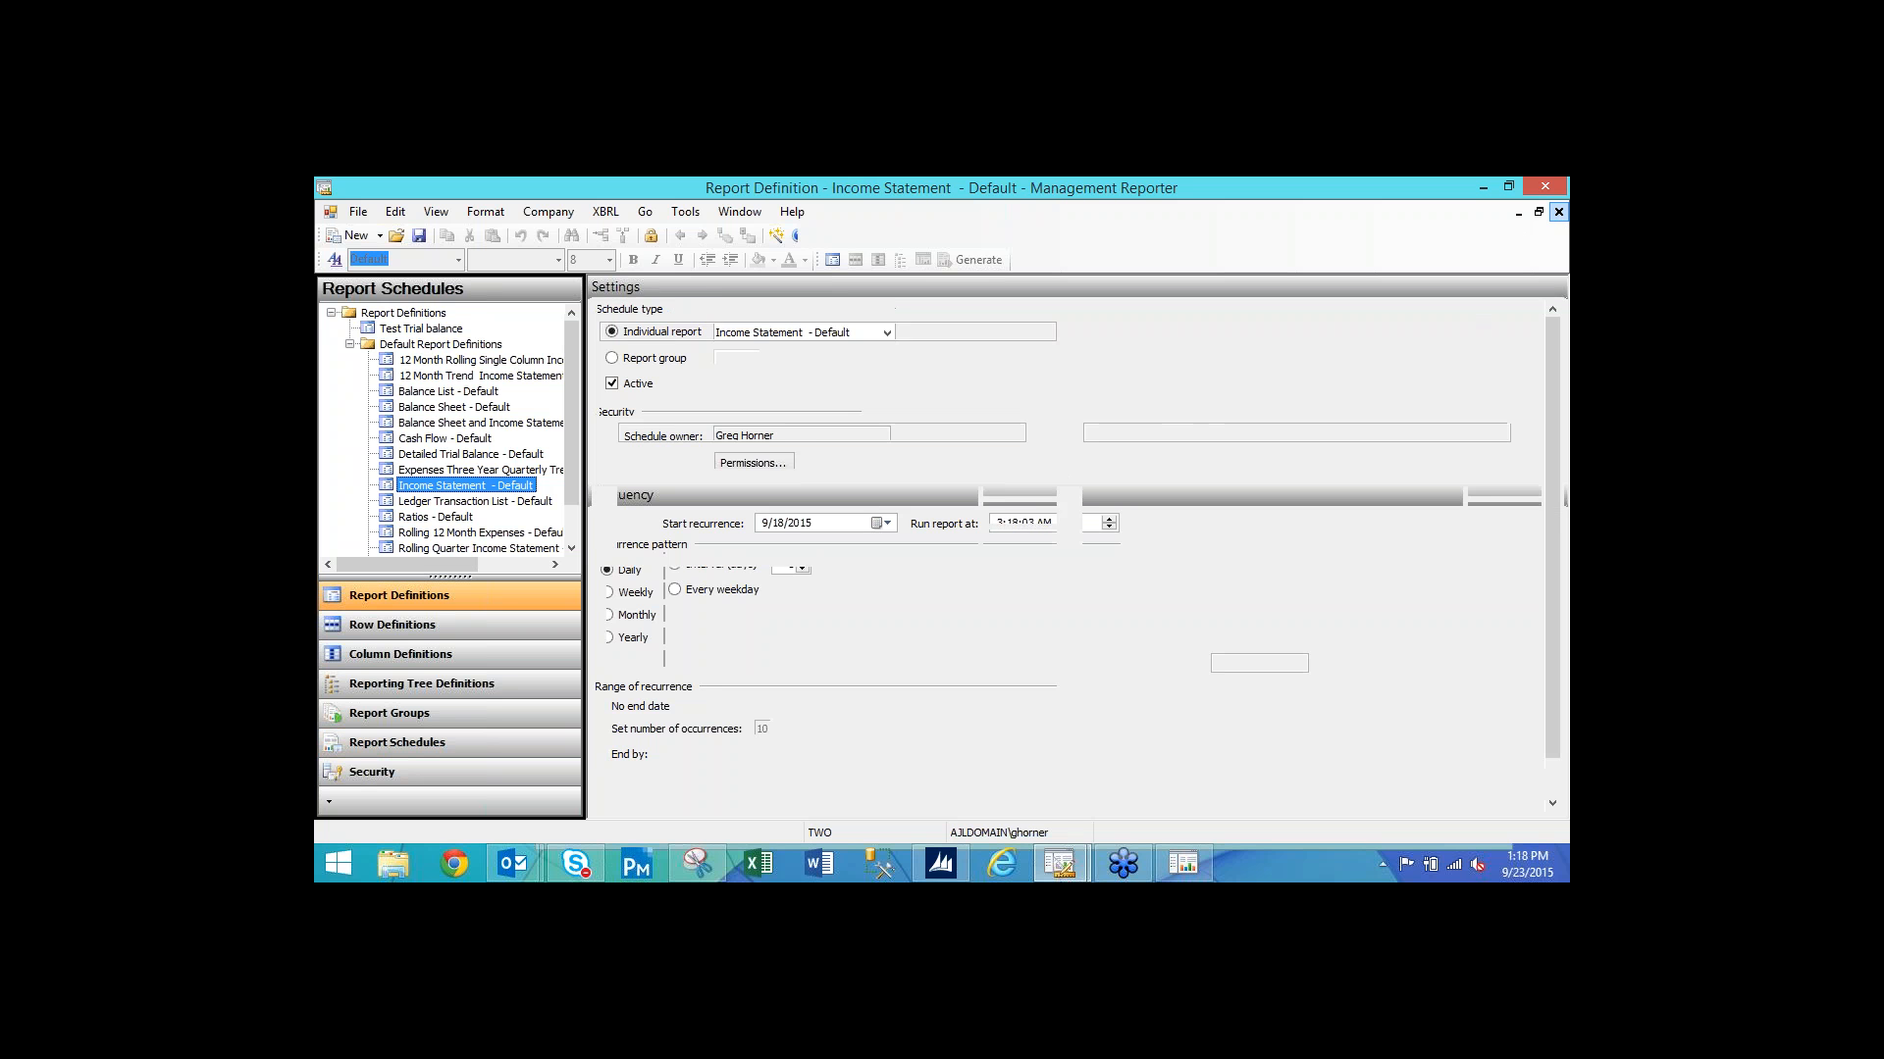
Show the saved versions of Income Statement - Default, sort them by Date Created, then close the list.
{"action": "left_click", "coordinate": [1198, 863]}
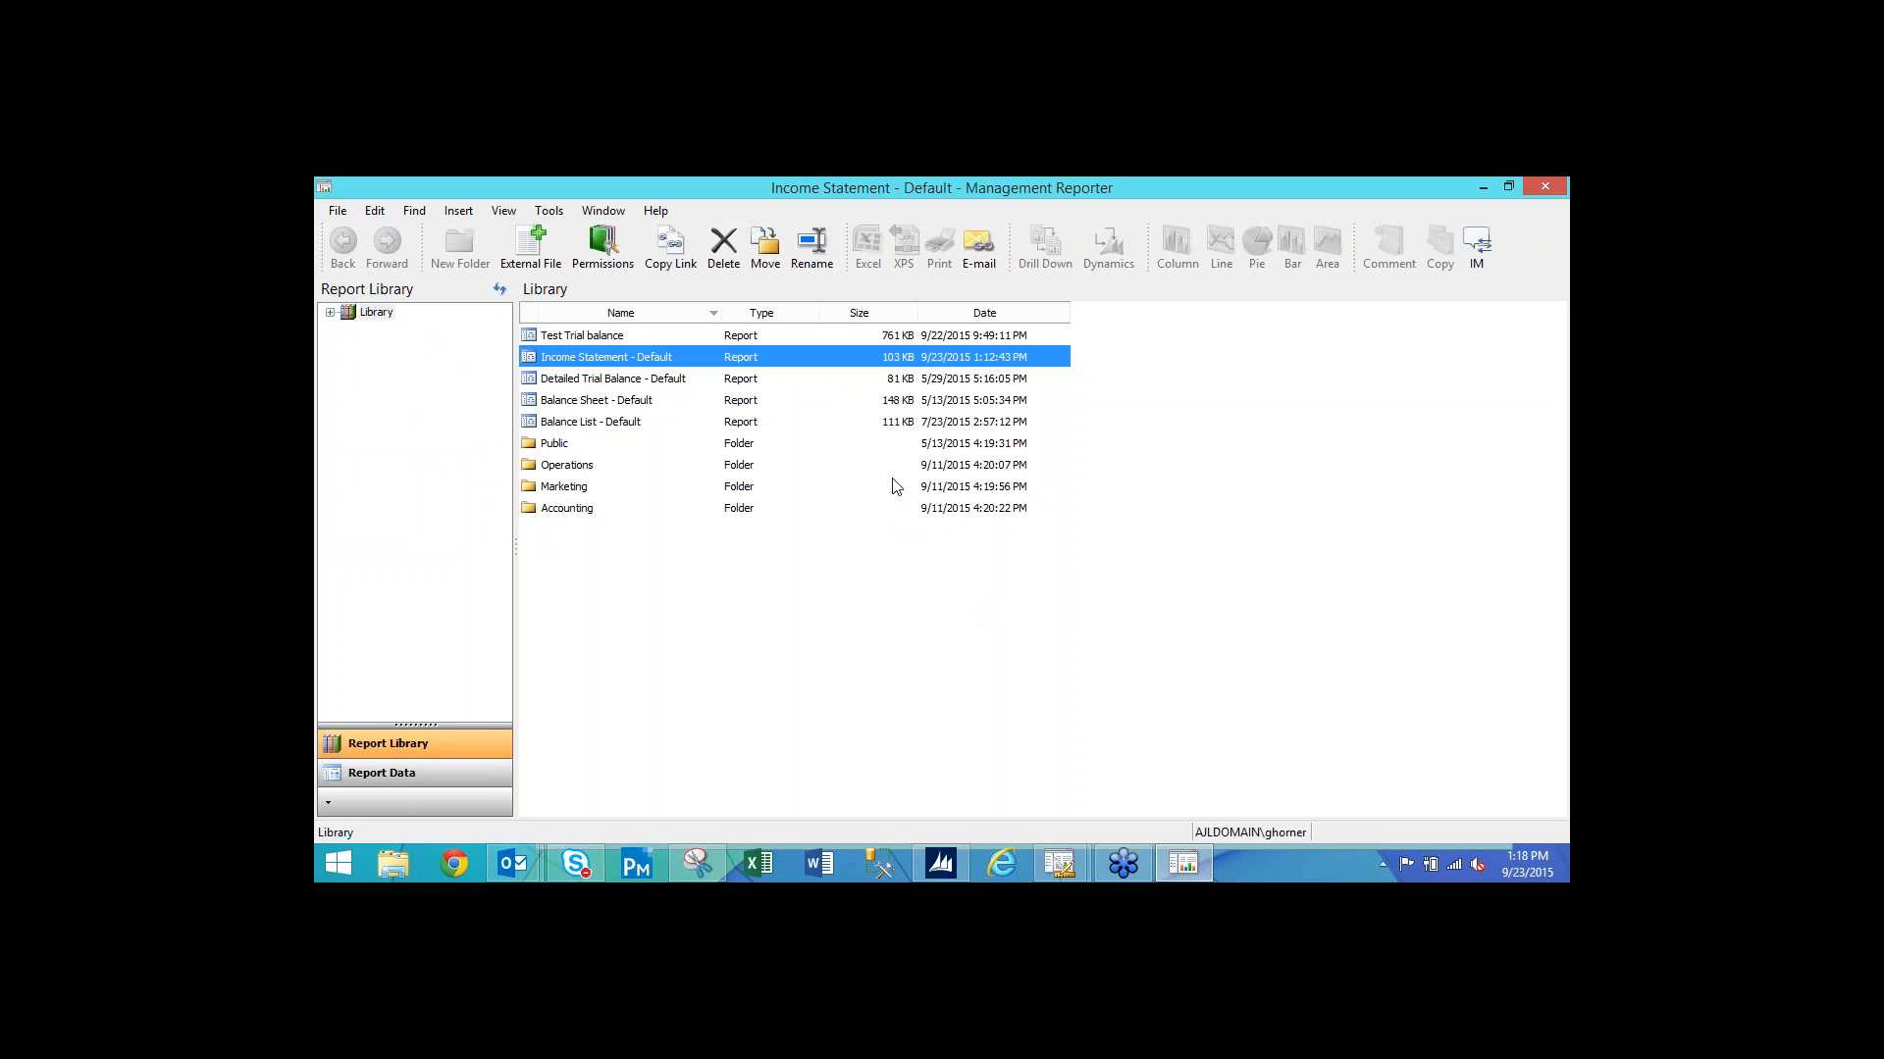
{"action": "right_click", "coordinate": [663, 362]}
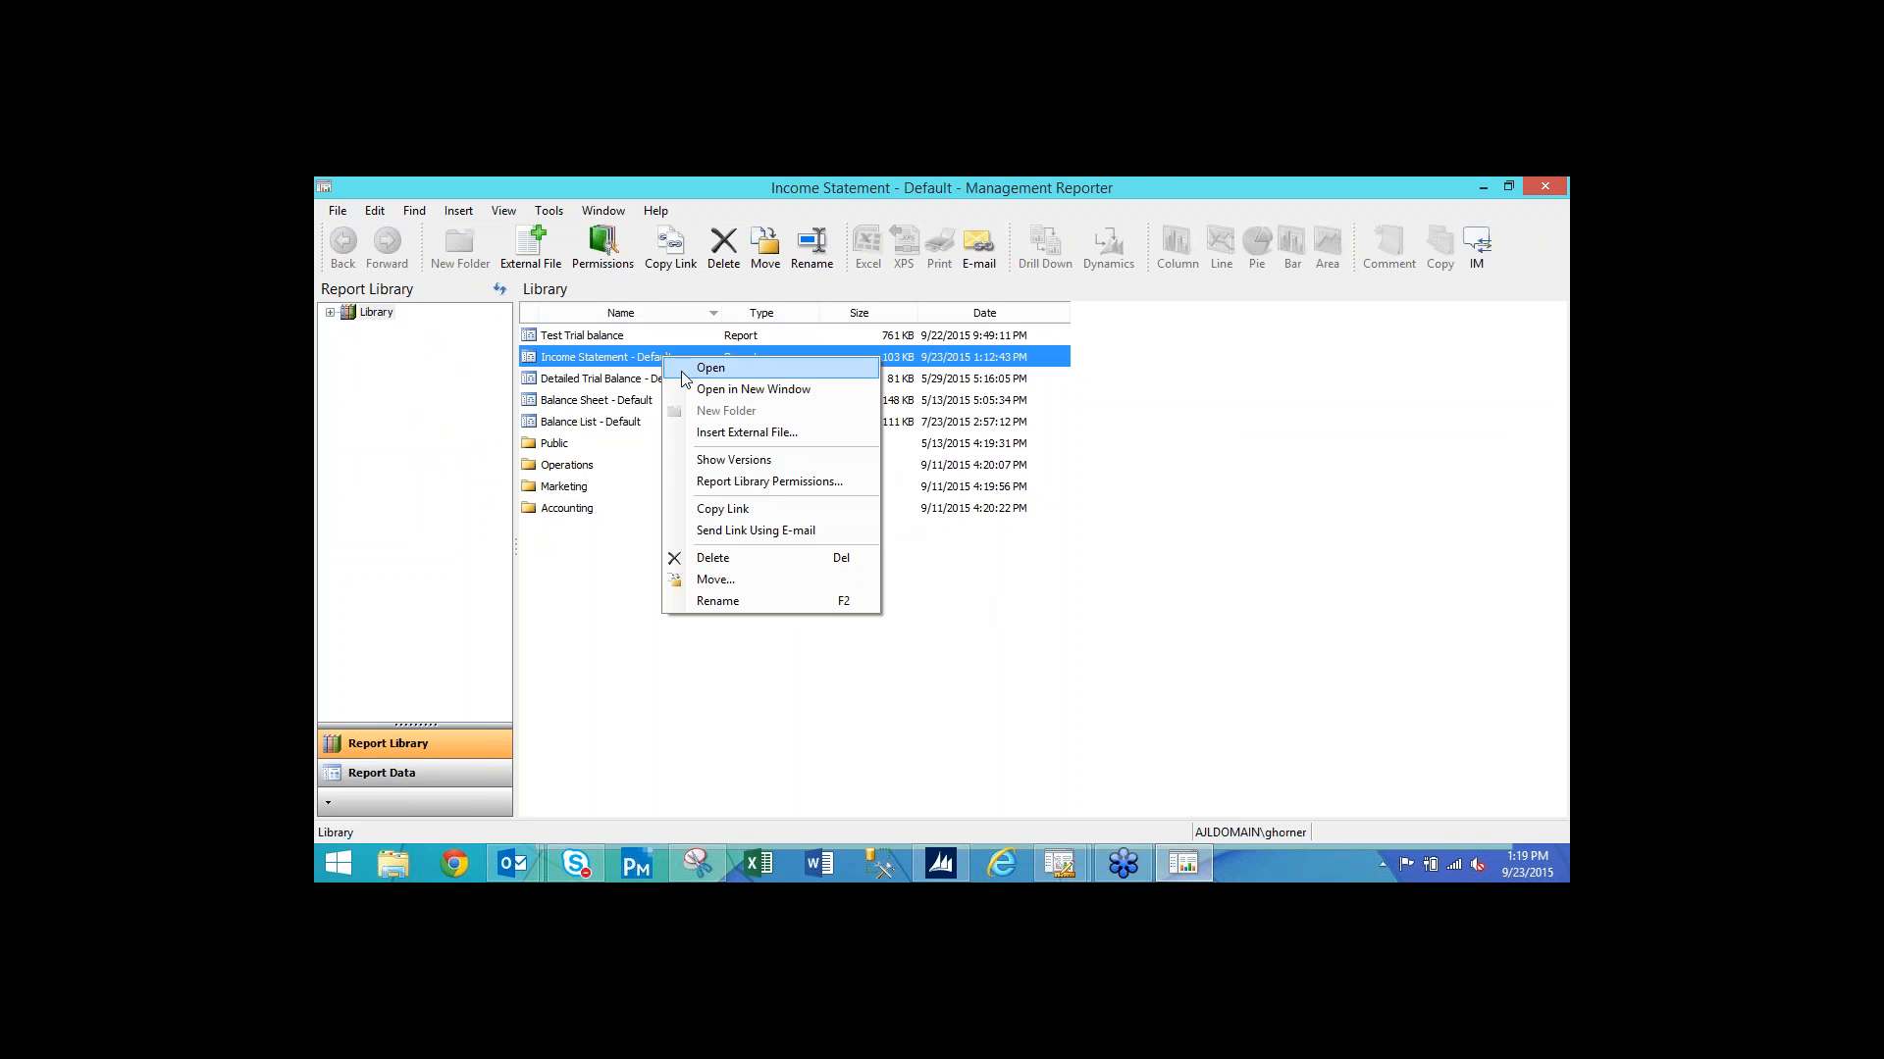
{"action": "left_click", "coordinate": [737, 461]}
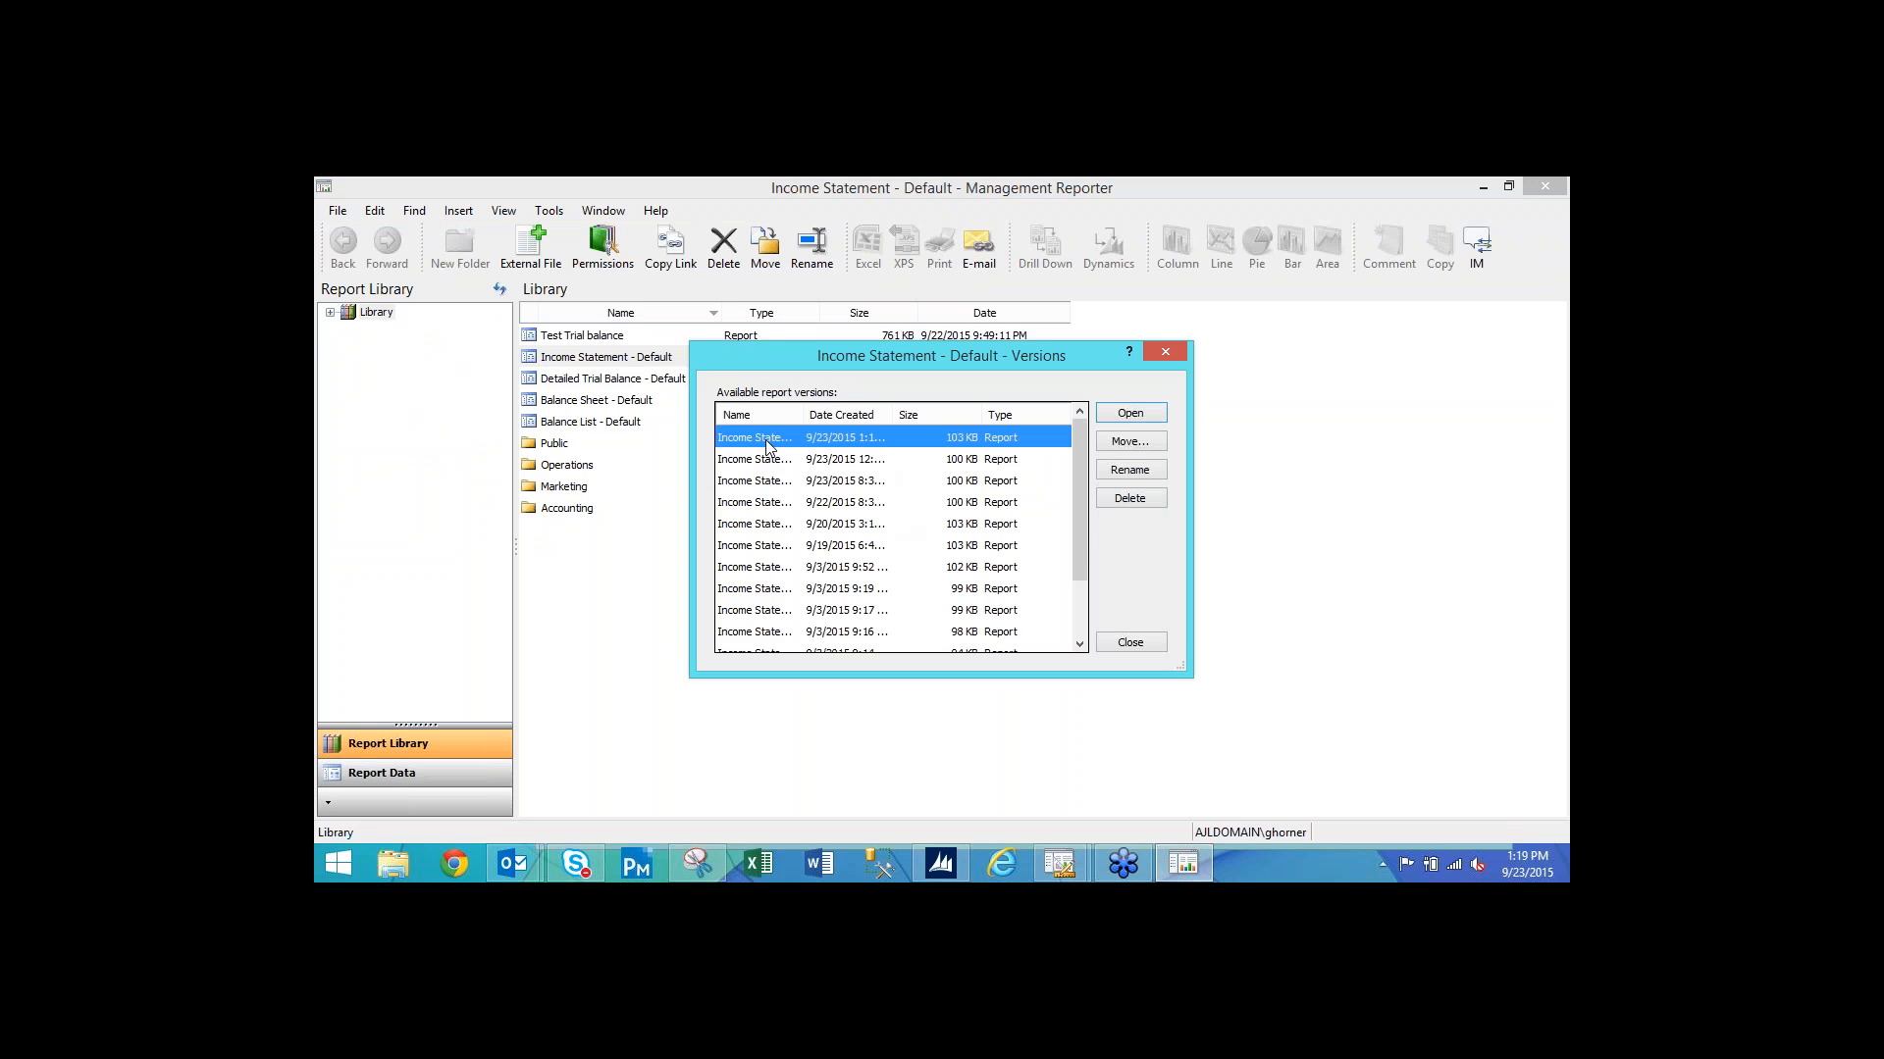
{"action": "left_click_drag", "start_coordinate": [832, 373], "coordinate": [831, 387]}
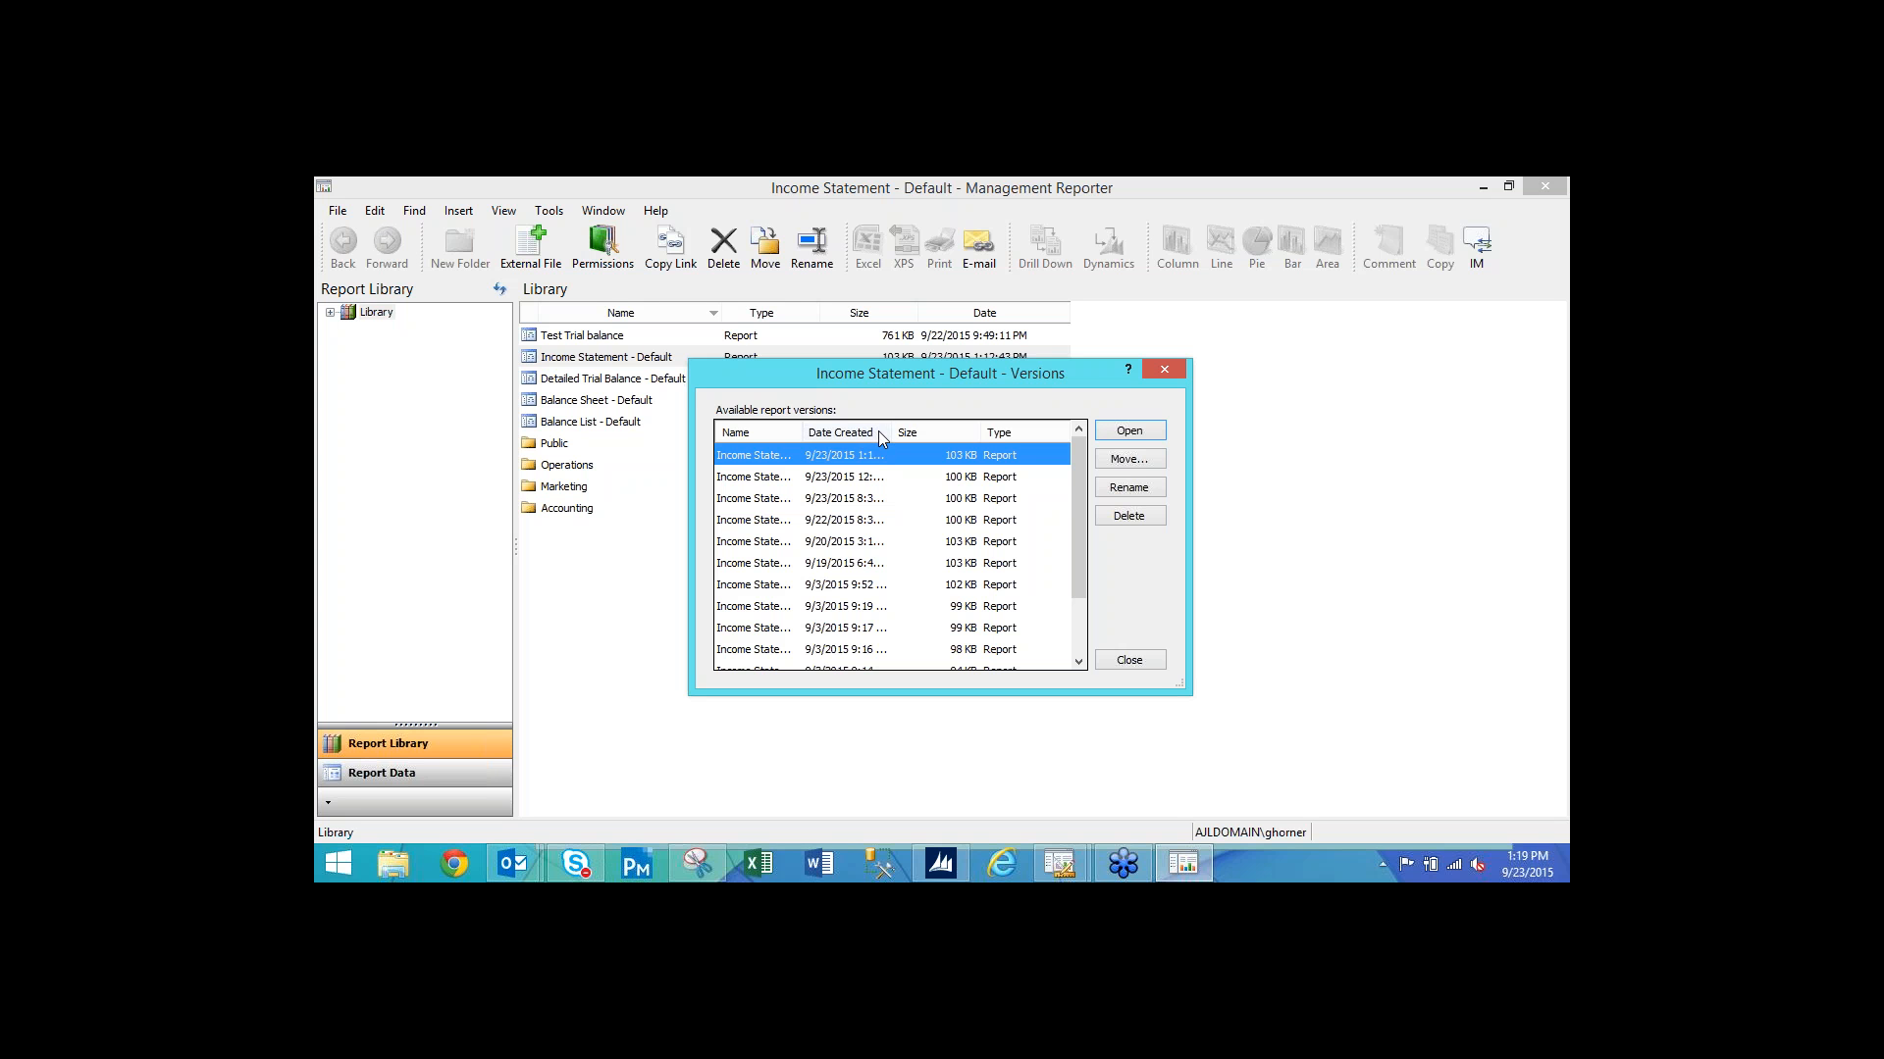
{"action": "left_click", "coordinate": [879, 436]}
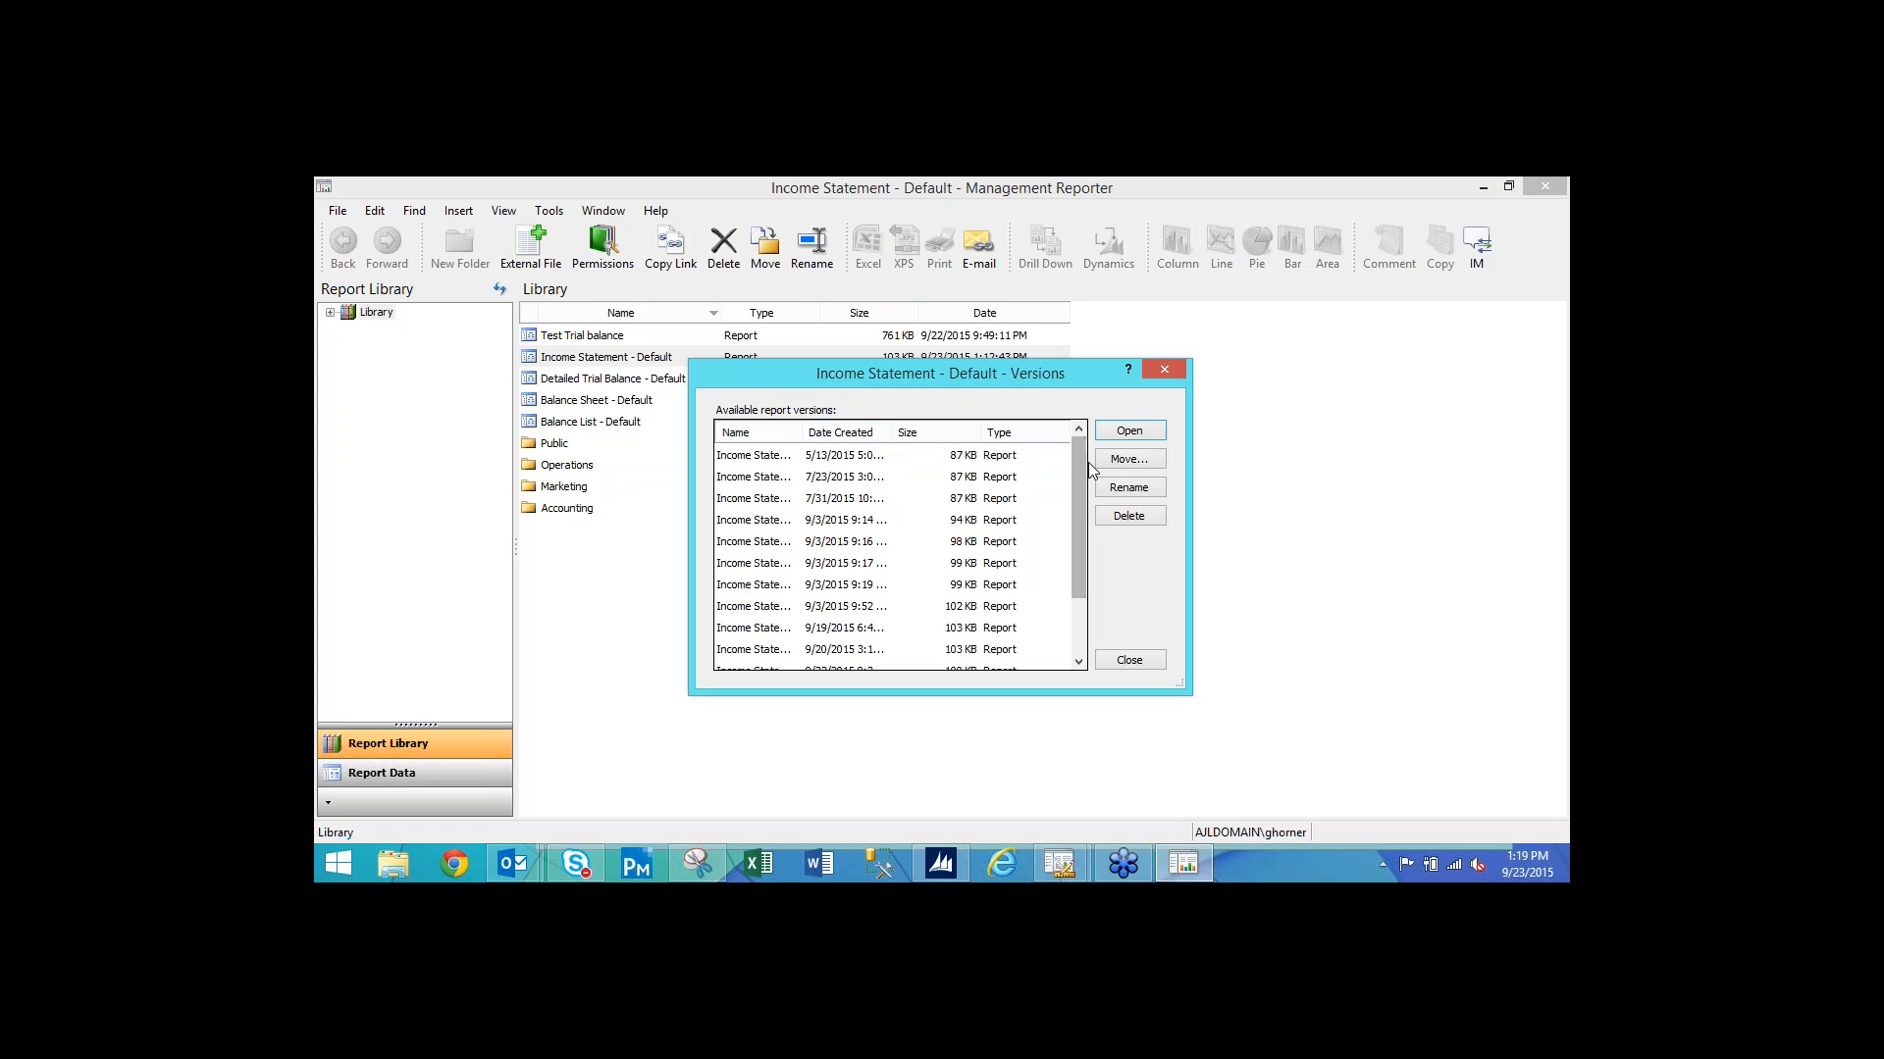
{"action": "left_click", "coordinate": [840, 437]}
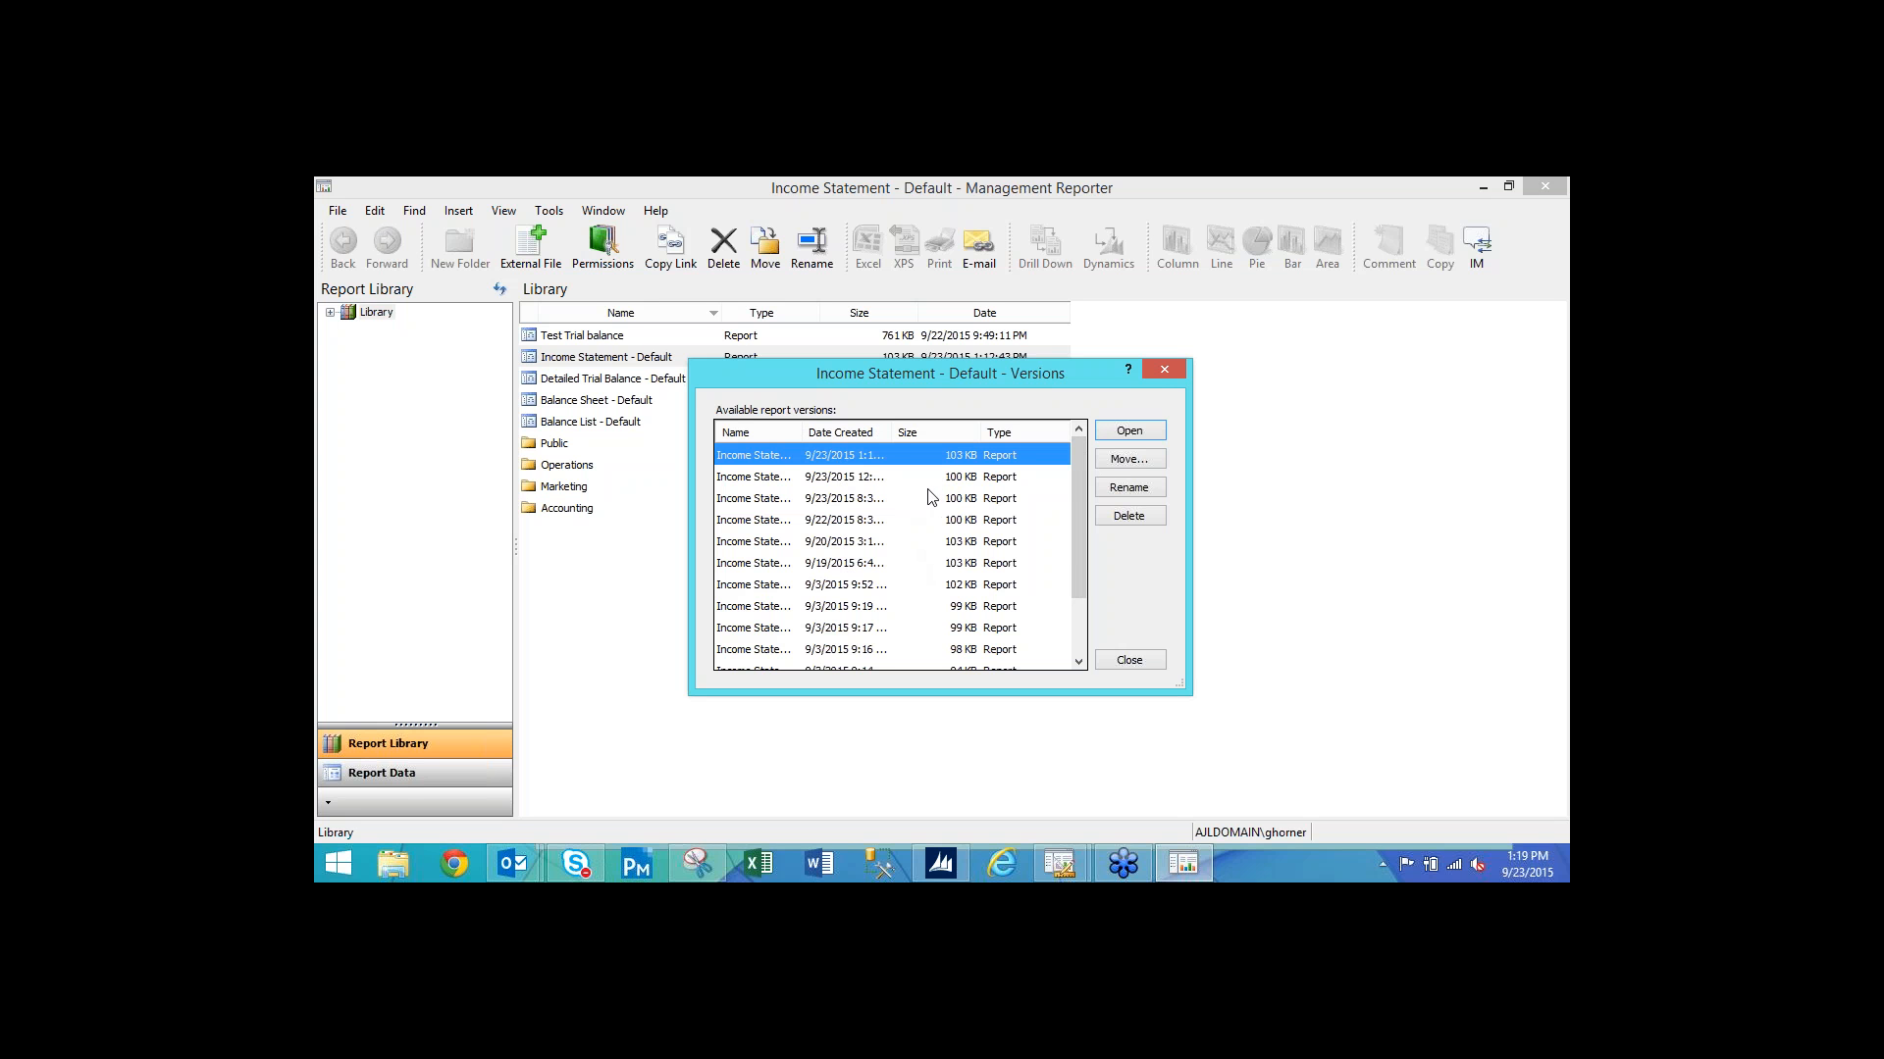
{"action": "left_click", "coordinate": [1164, 371]}
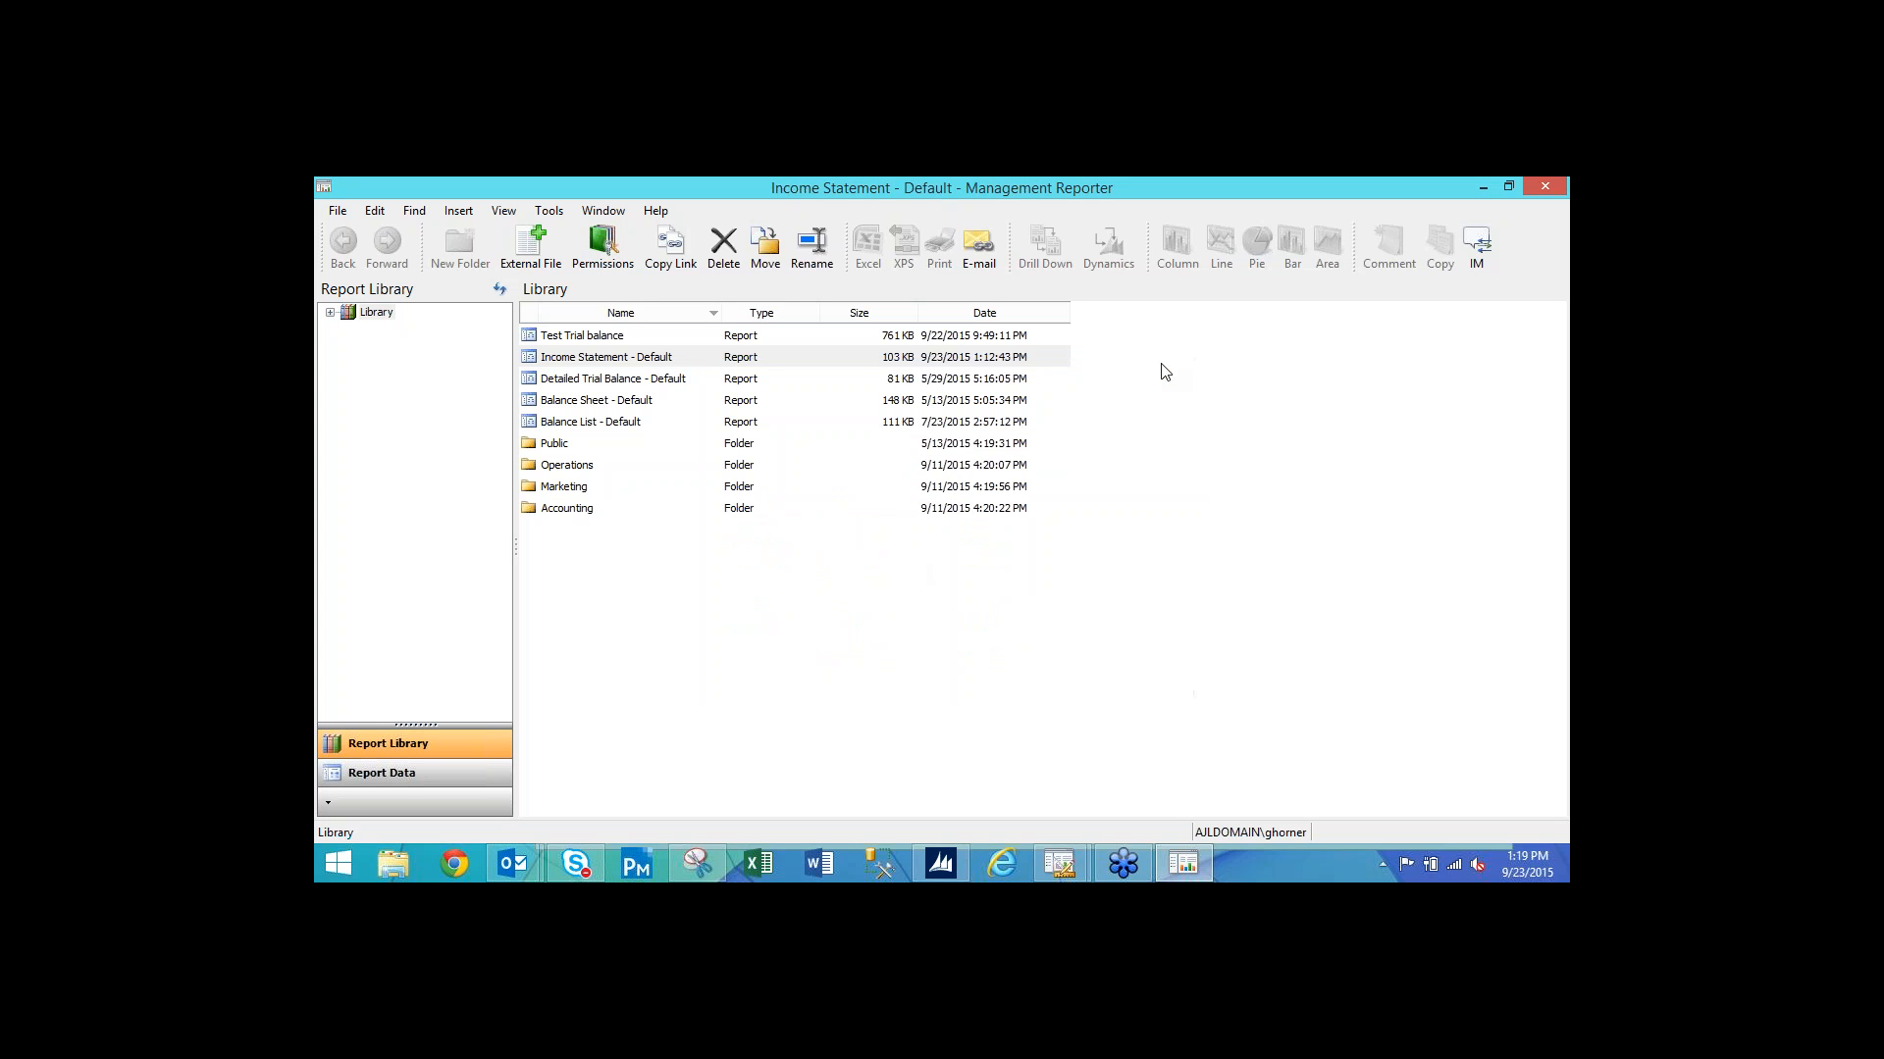
Create an 'April 2015' folder under the Library.
{"action": "left_click", "coordinate": [332, 314]}
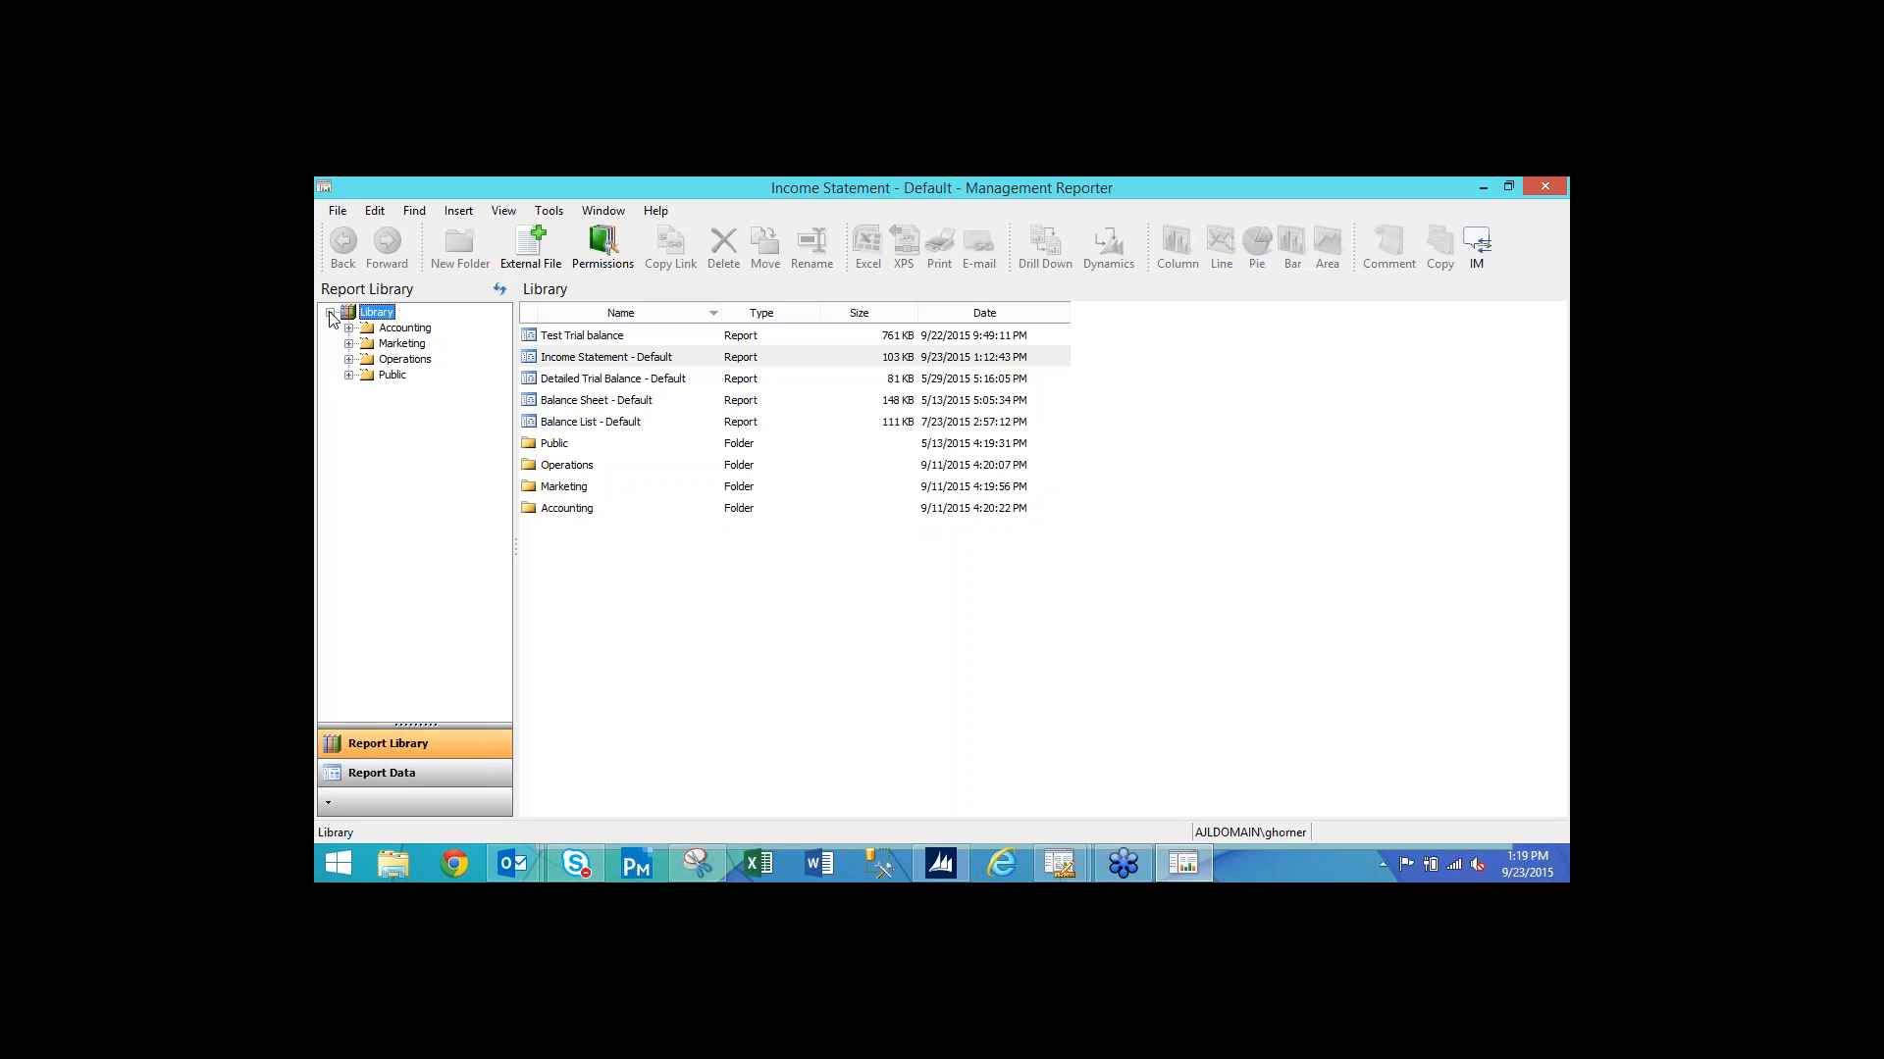
{"action": "right_click", "coordinate": [365, 312]}
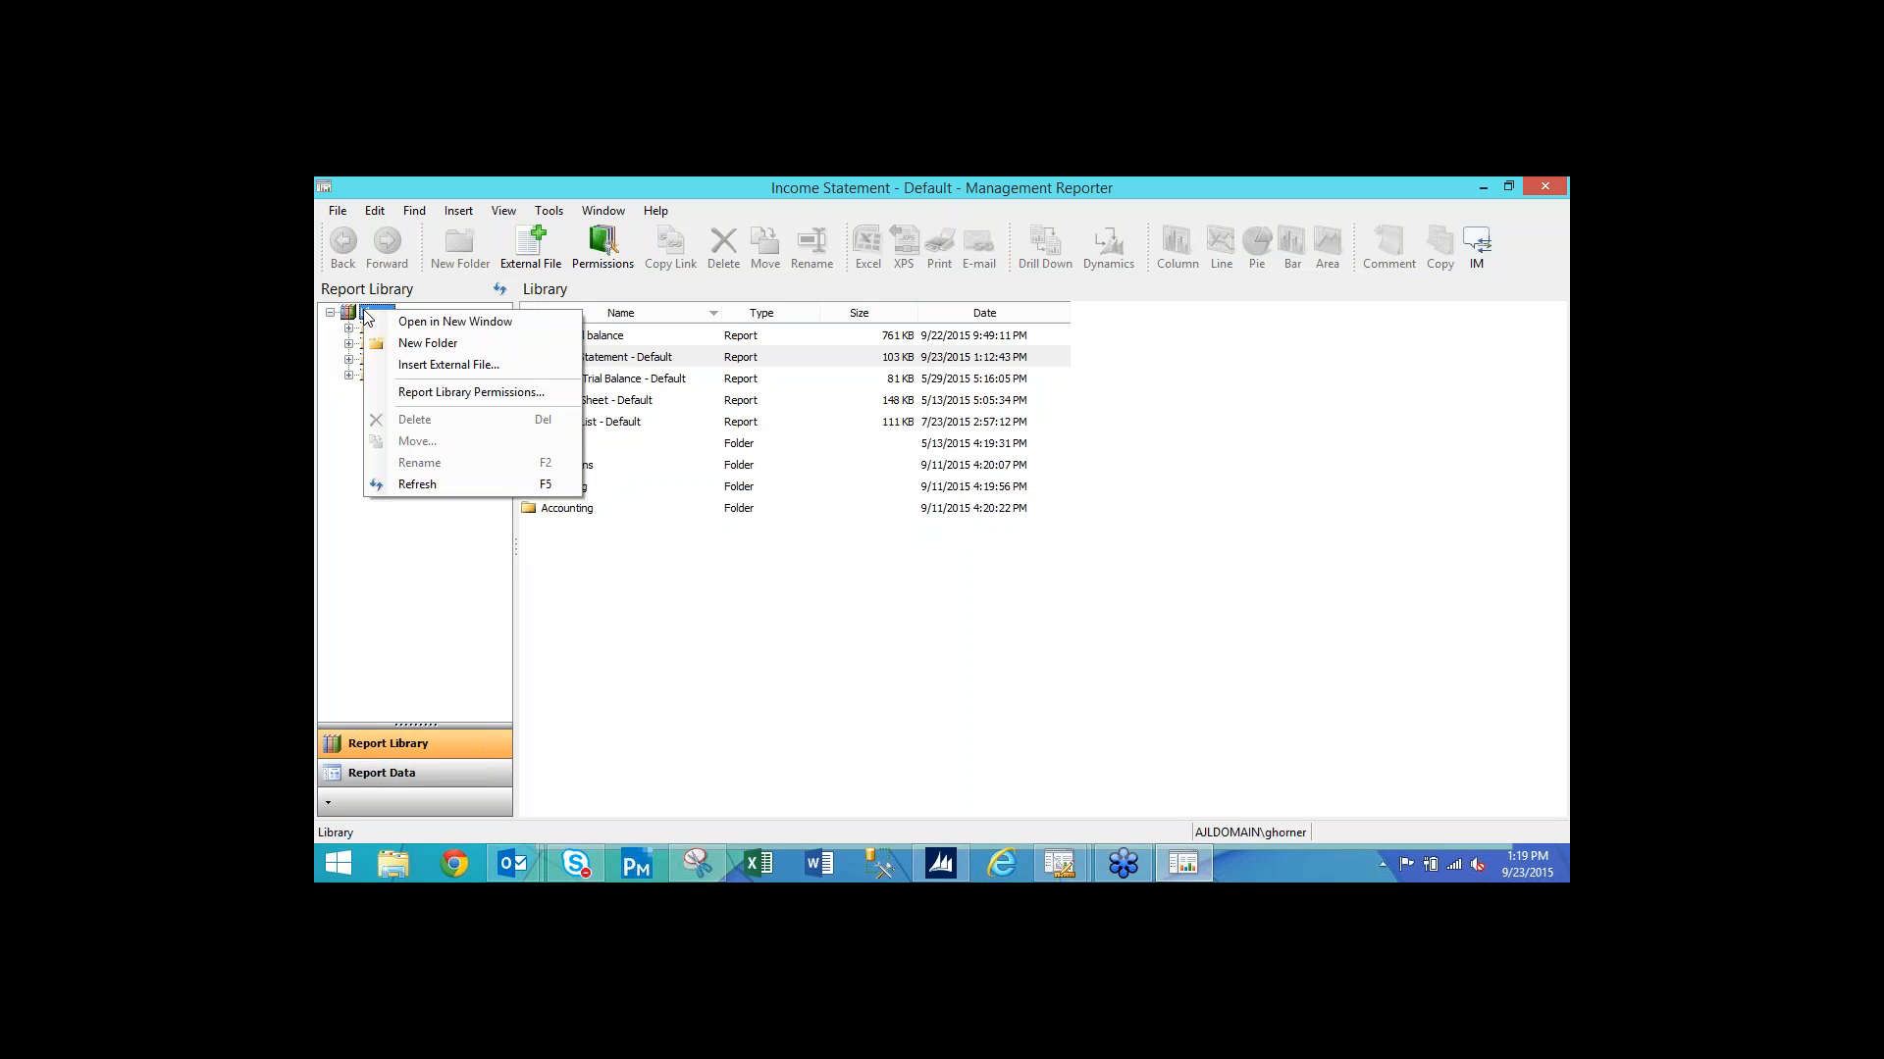
{"action": "left_click", "coordinate": [428, 343]}
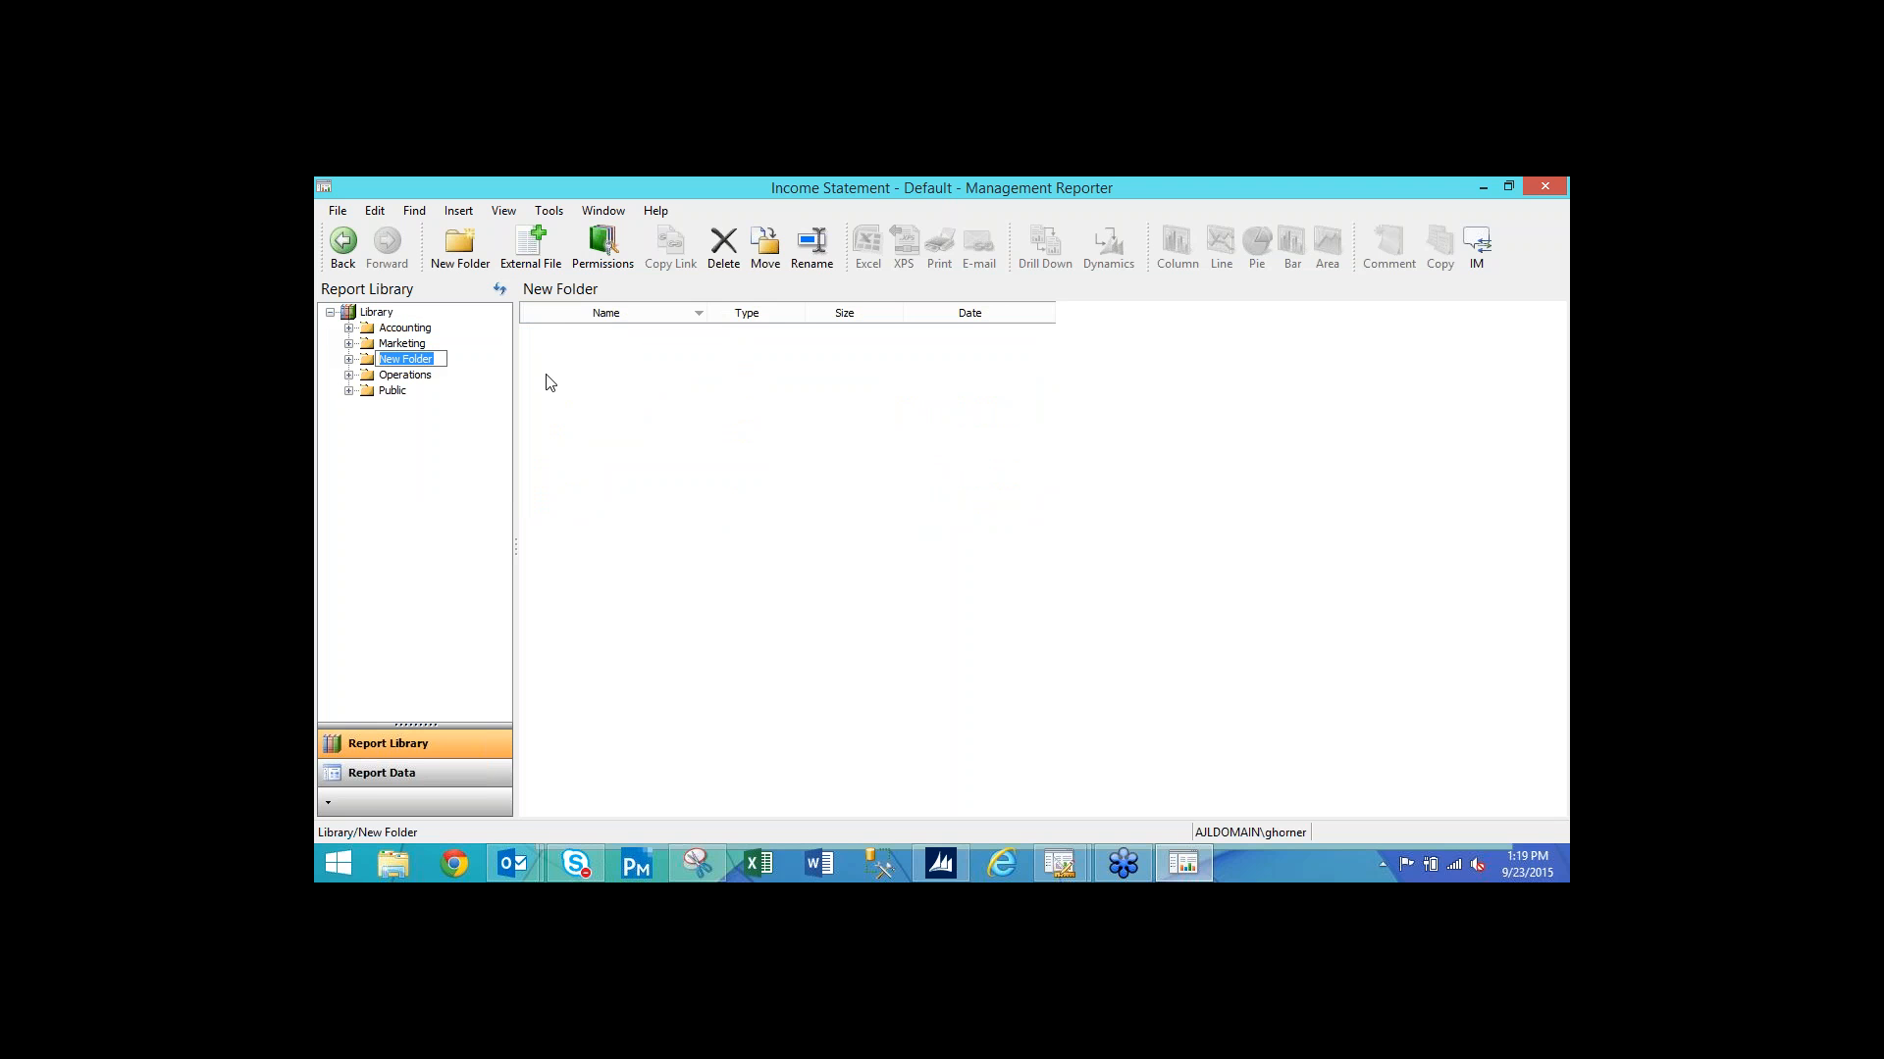
{"action": "type", "text": "April 2015"}
{"action": "key", "text": "Return"}
Create a 'May 2015' folder under the Library.
{"action": "left_click", "coordinate": [378, 313]}
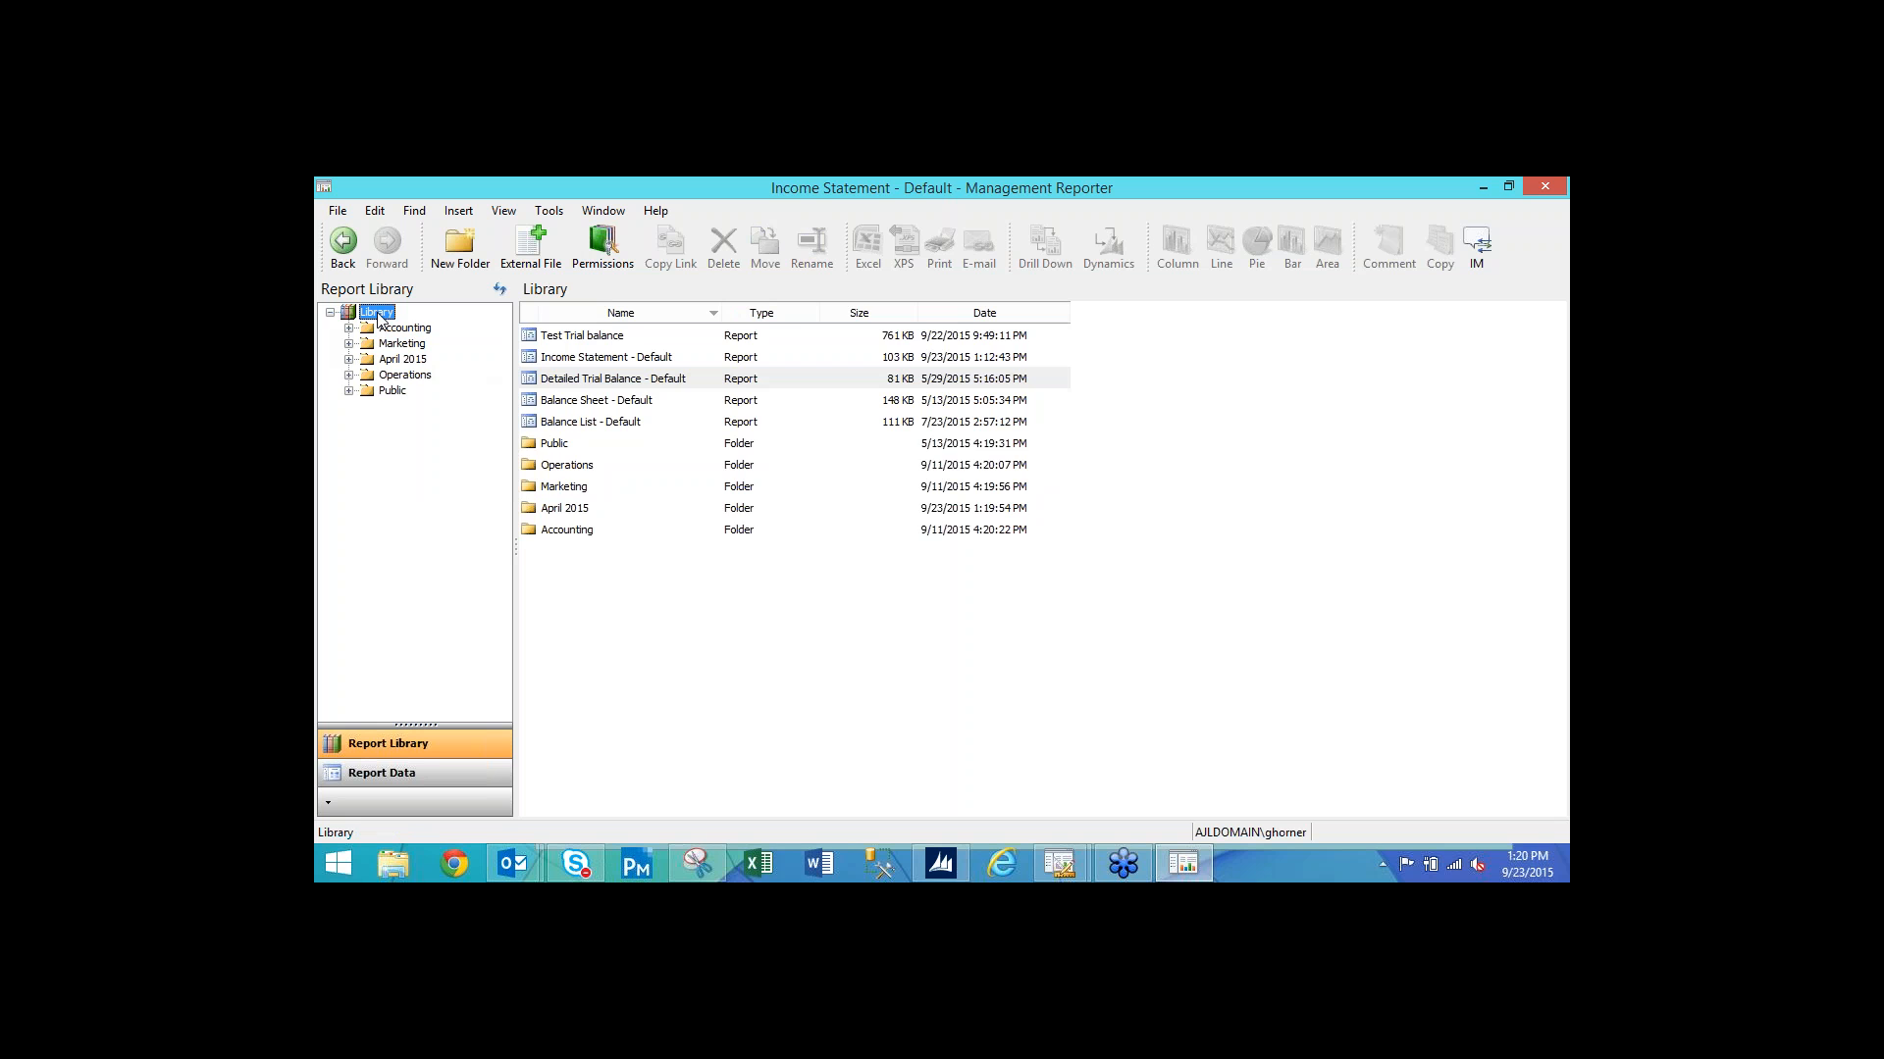
{"action": "right_click", "coordinate": [378, 316]}
{"action": "left_click", "coordinate": [432, 344]}
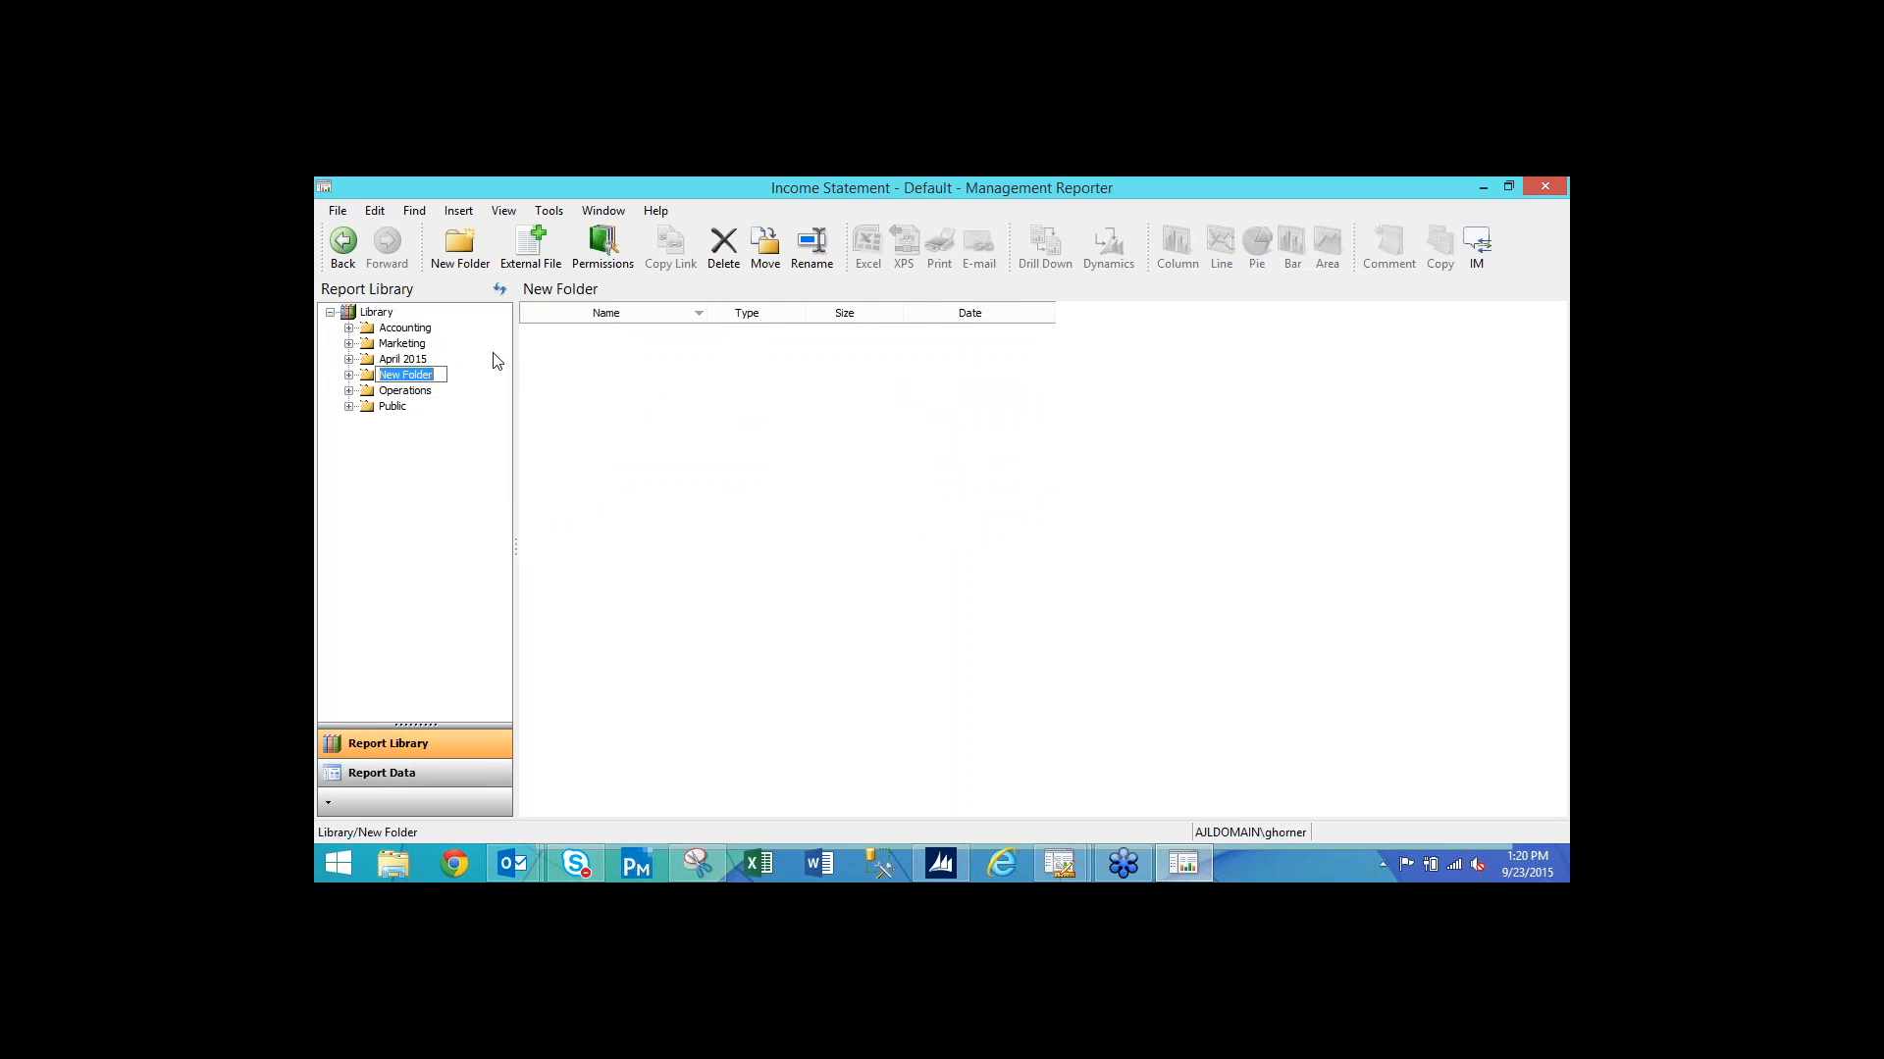
{"action": "type", "text": "May 2015"}
{"action": "left_click", "coordinate": [474, 456]}
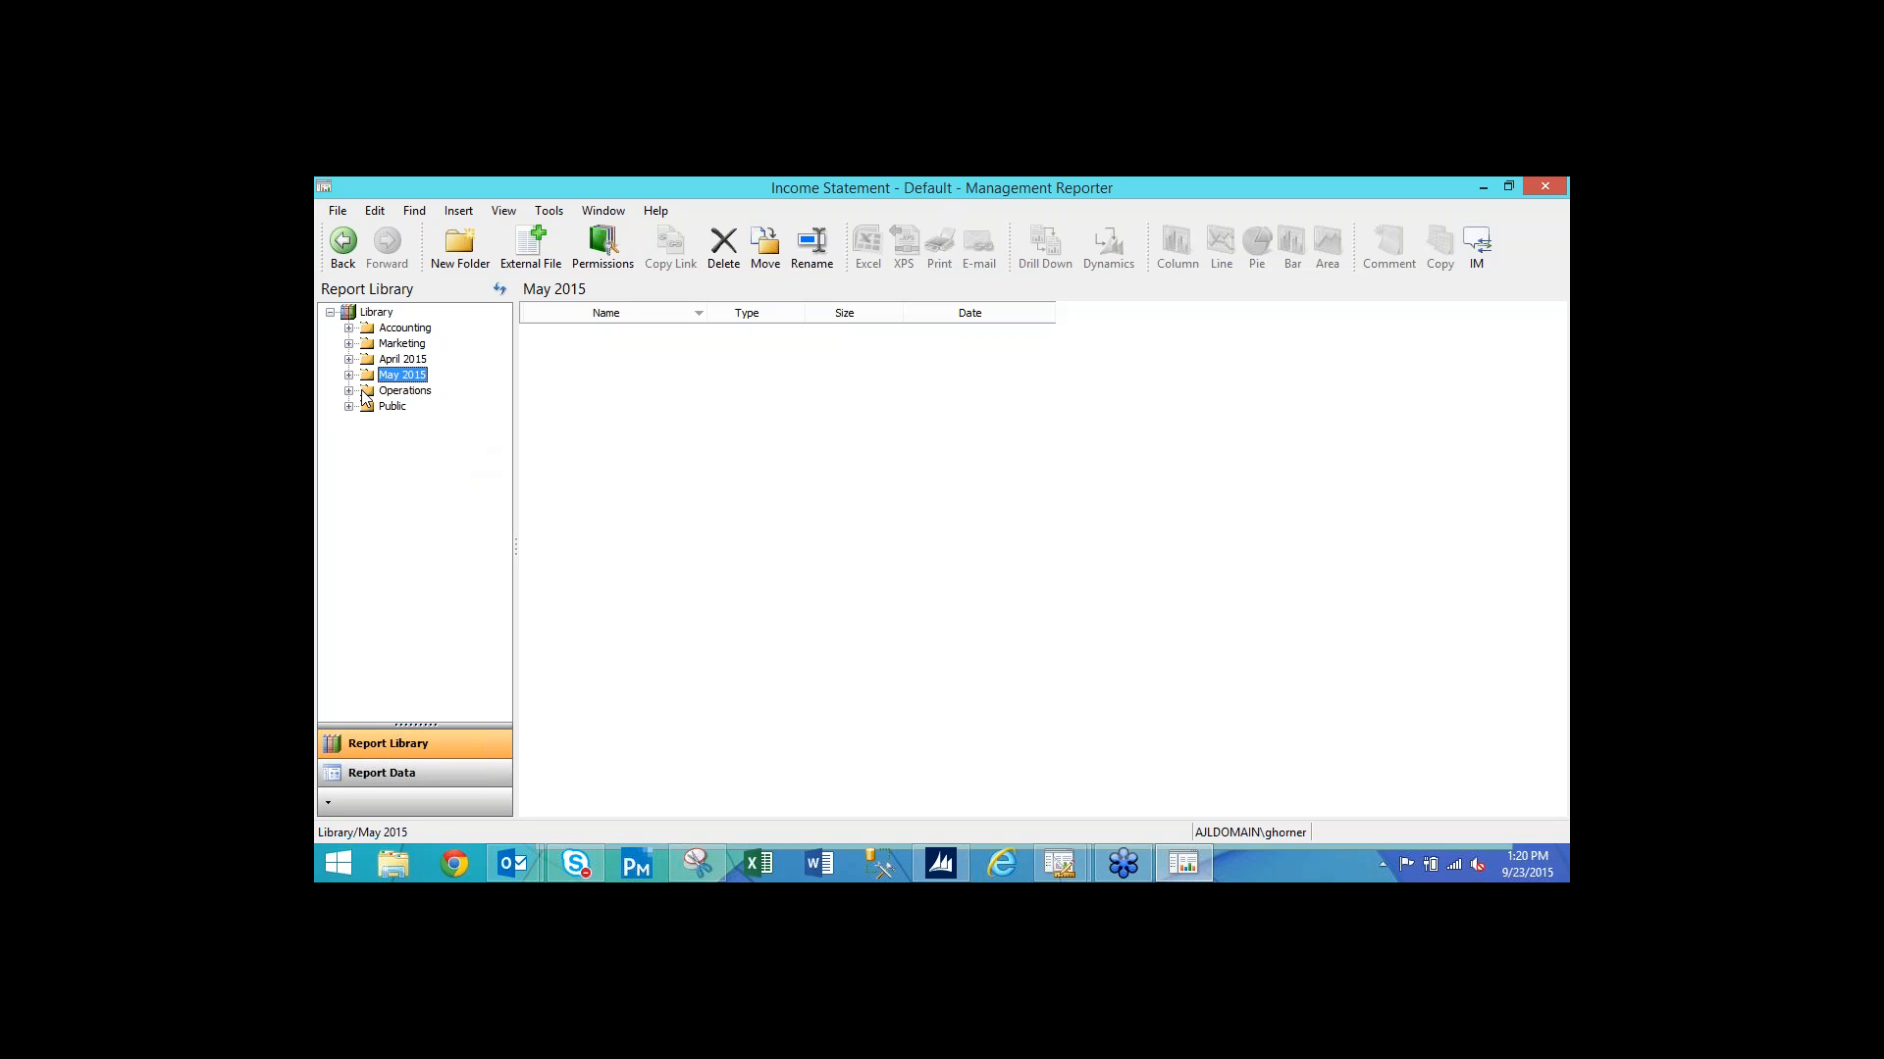
Browse the new April 2015 and May 2015 folders, then return to the Library's contents.
{"action": "left_click", "coordinate": [400, 361]}
{"action": "left_click", "coordinate": [401, 375]}
{"action": "left_click", "coordinate": [401, 361]}
{"action": "left_click", "coordinate": [400, 375]}
{"action": "left_click", "coordinate": [400, 361]}
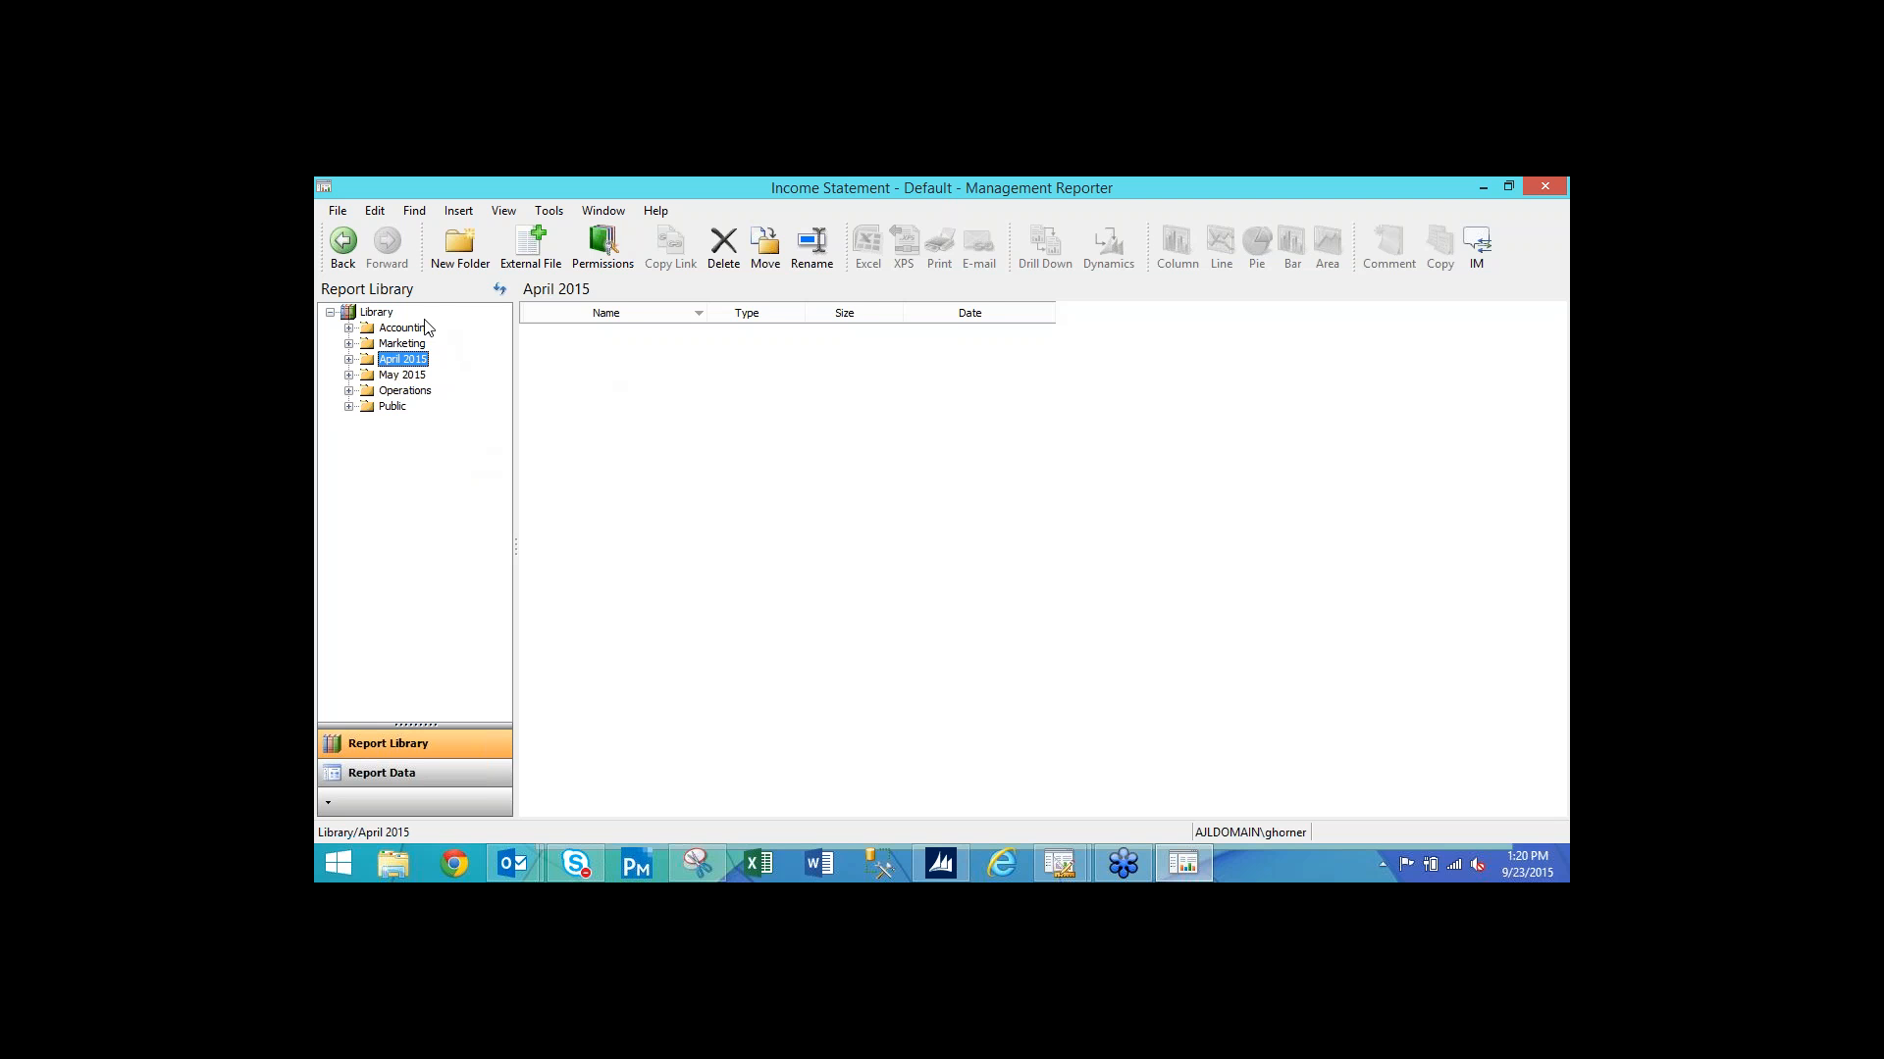
{"action": "left_click", "coordinate": [378, 312]}
Show the saved versions of the Income Statement - Default report.
{"action": "left_click", "coordinate": [567, 359]}
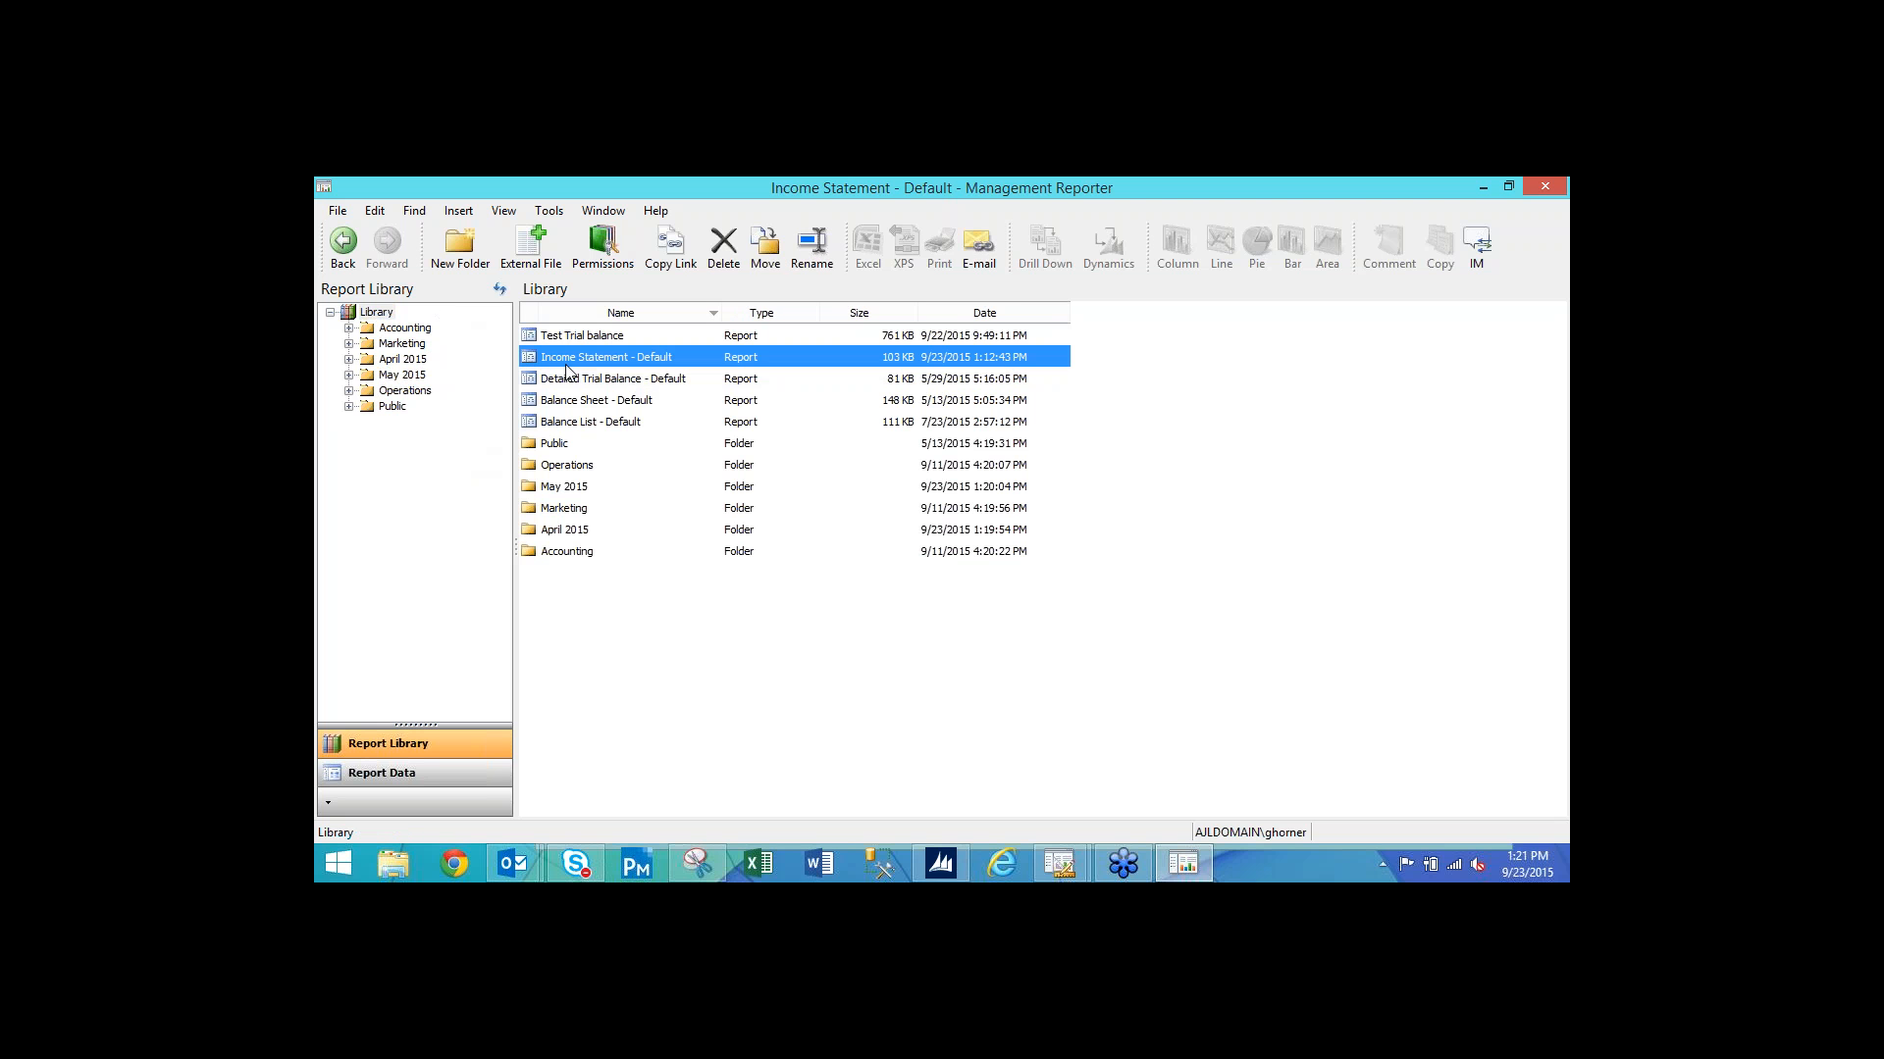
{"action": "right_click", "coordinate": [567, 359]}
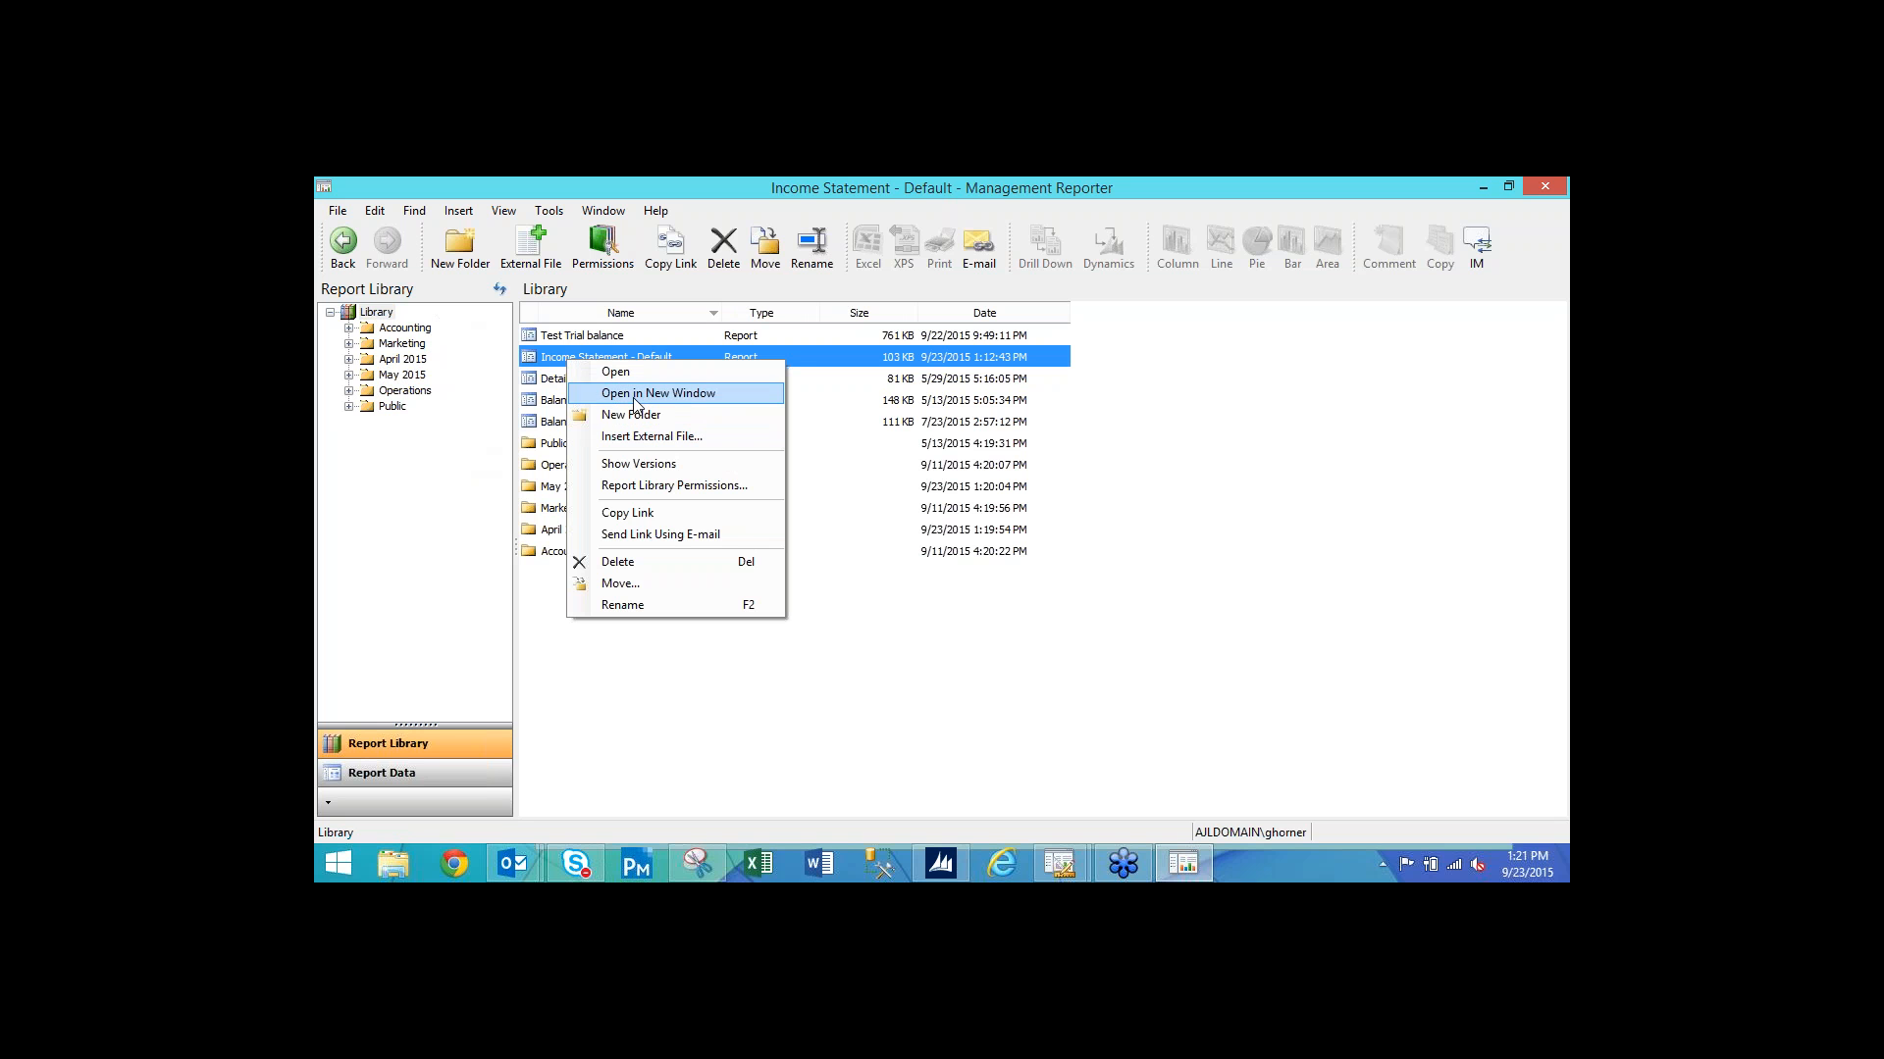
{"action": "left_click", "coordinate": [648, 464]}
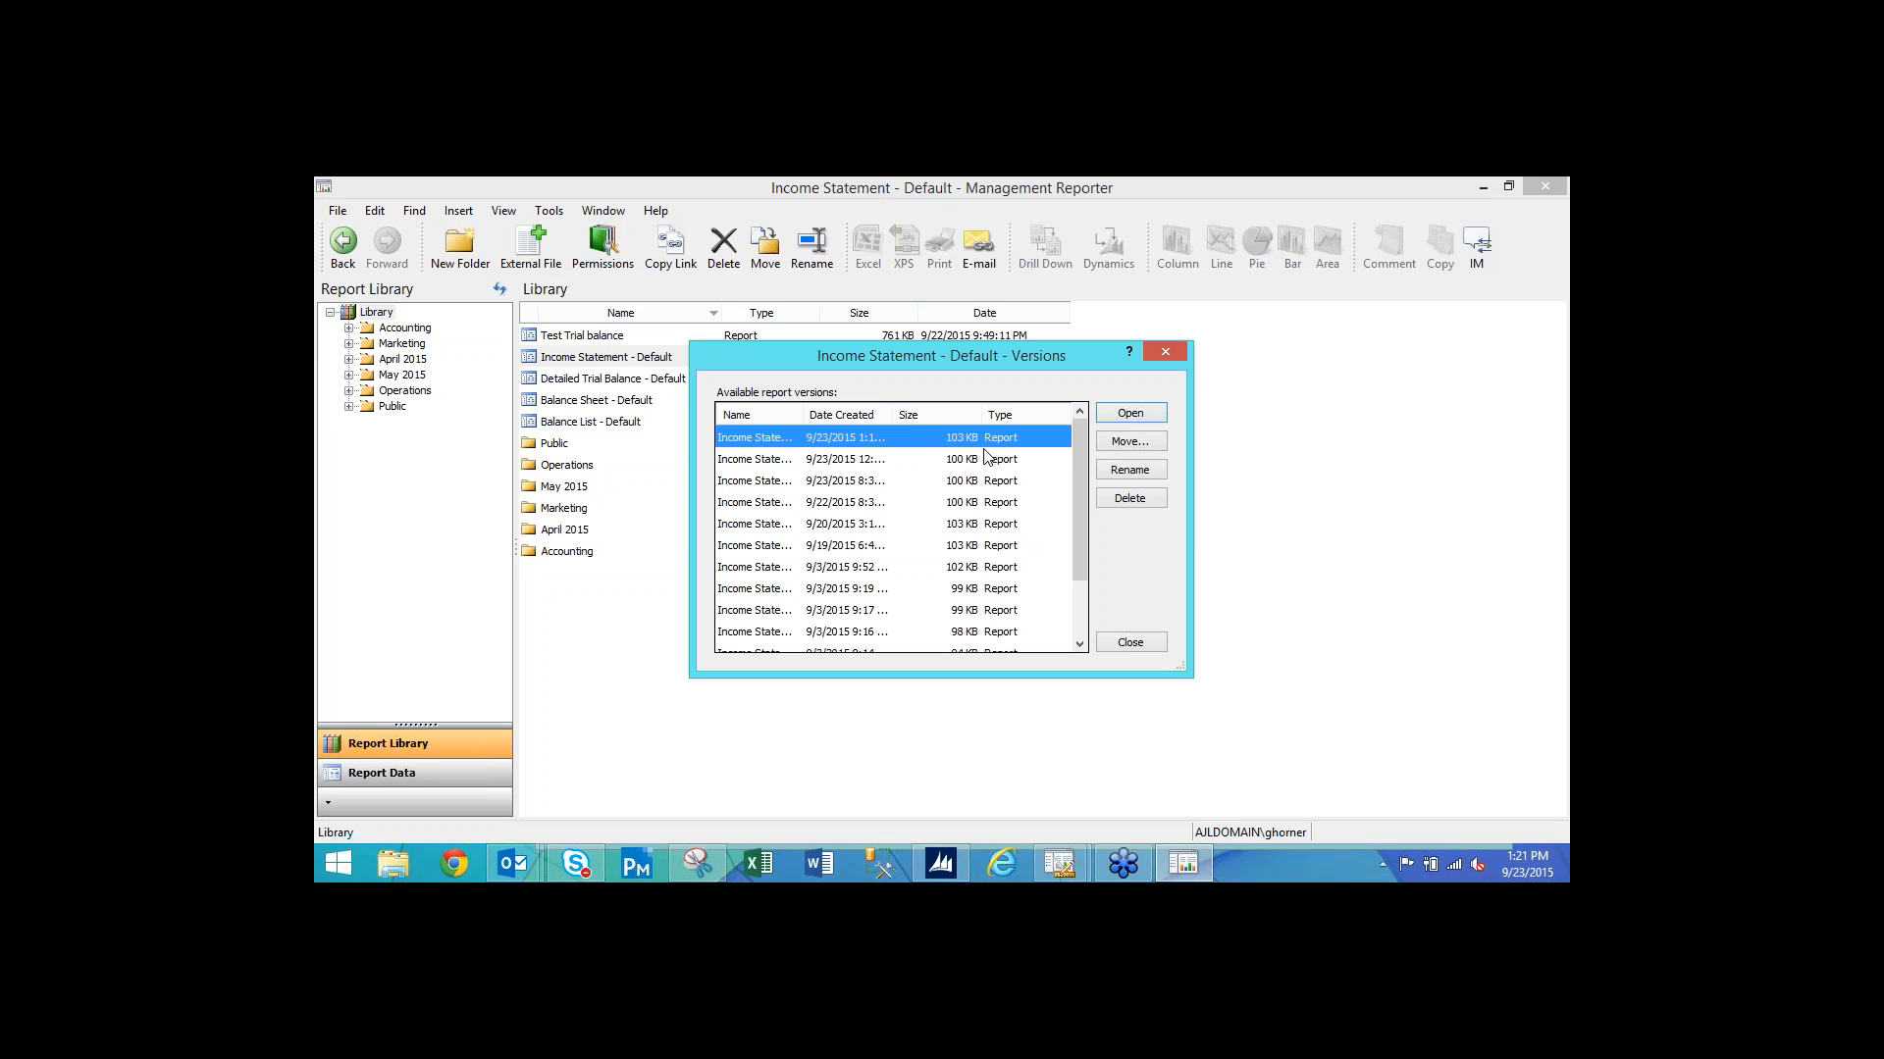
Move the 1:12 PM version into the April 2015 folder and close the versions list.
{"action": "left_click", "coordinate": [1130, 442]}
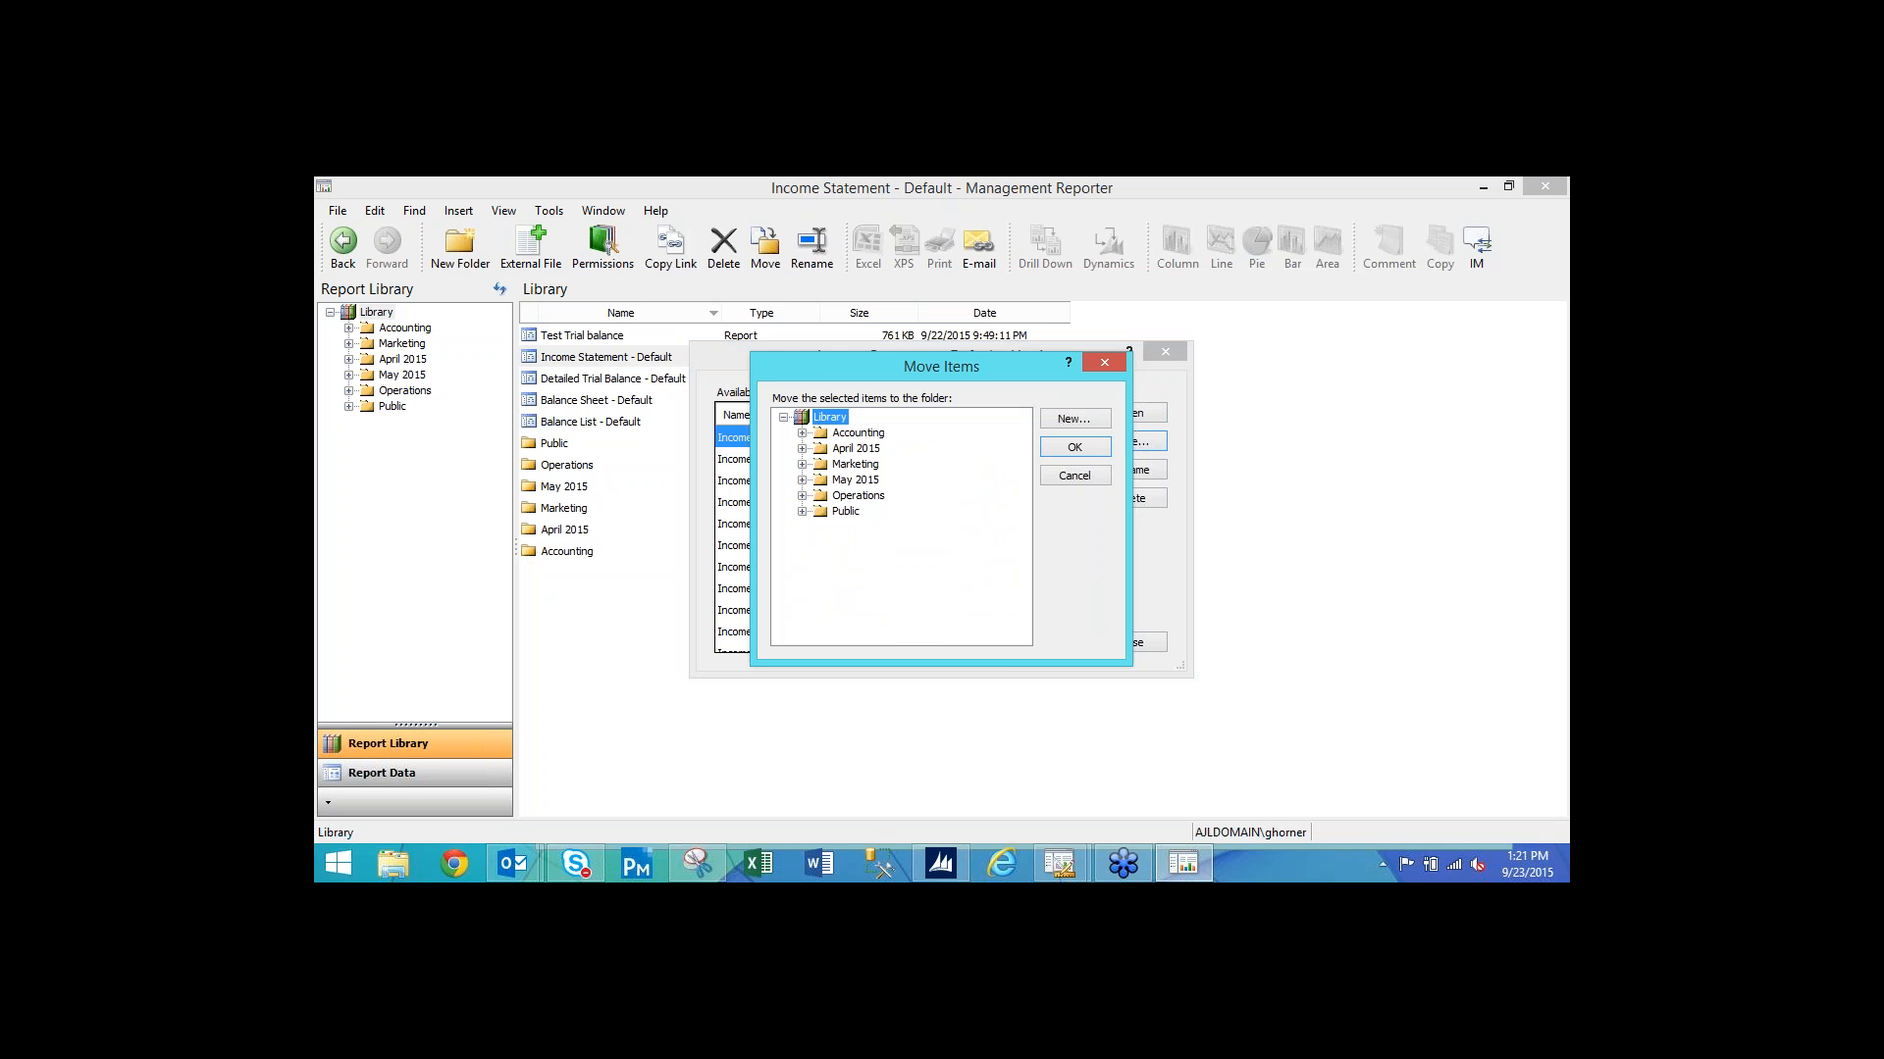
{"action": "left_click", "coordinate": [849, 450]}
{"action": "left_click", "coordinate": [1076, 447]}
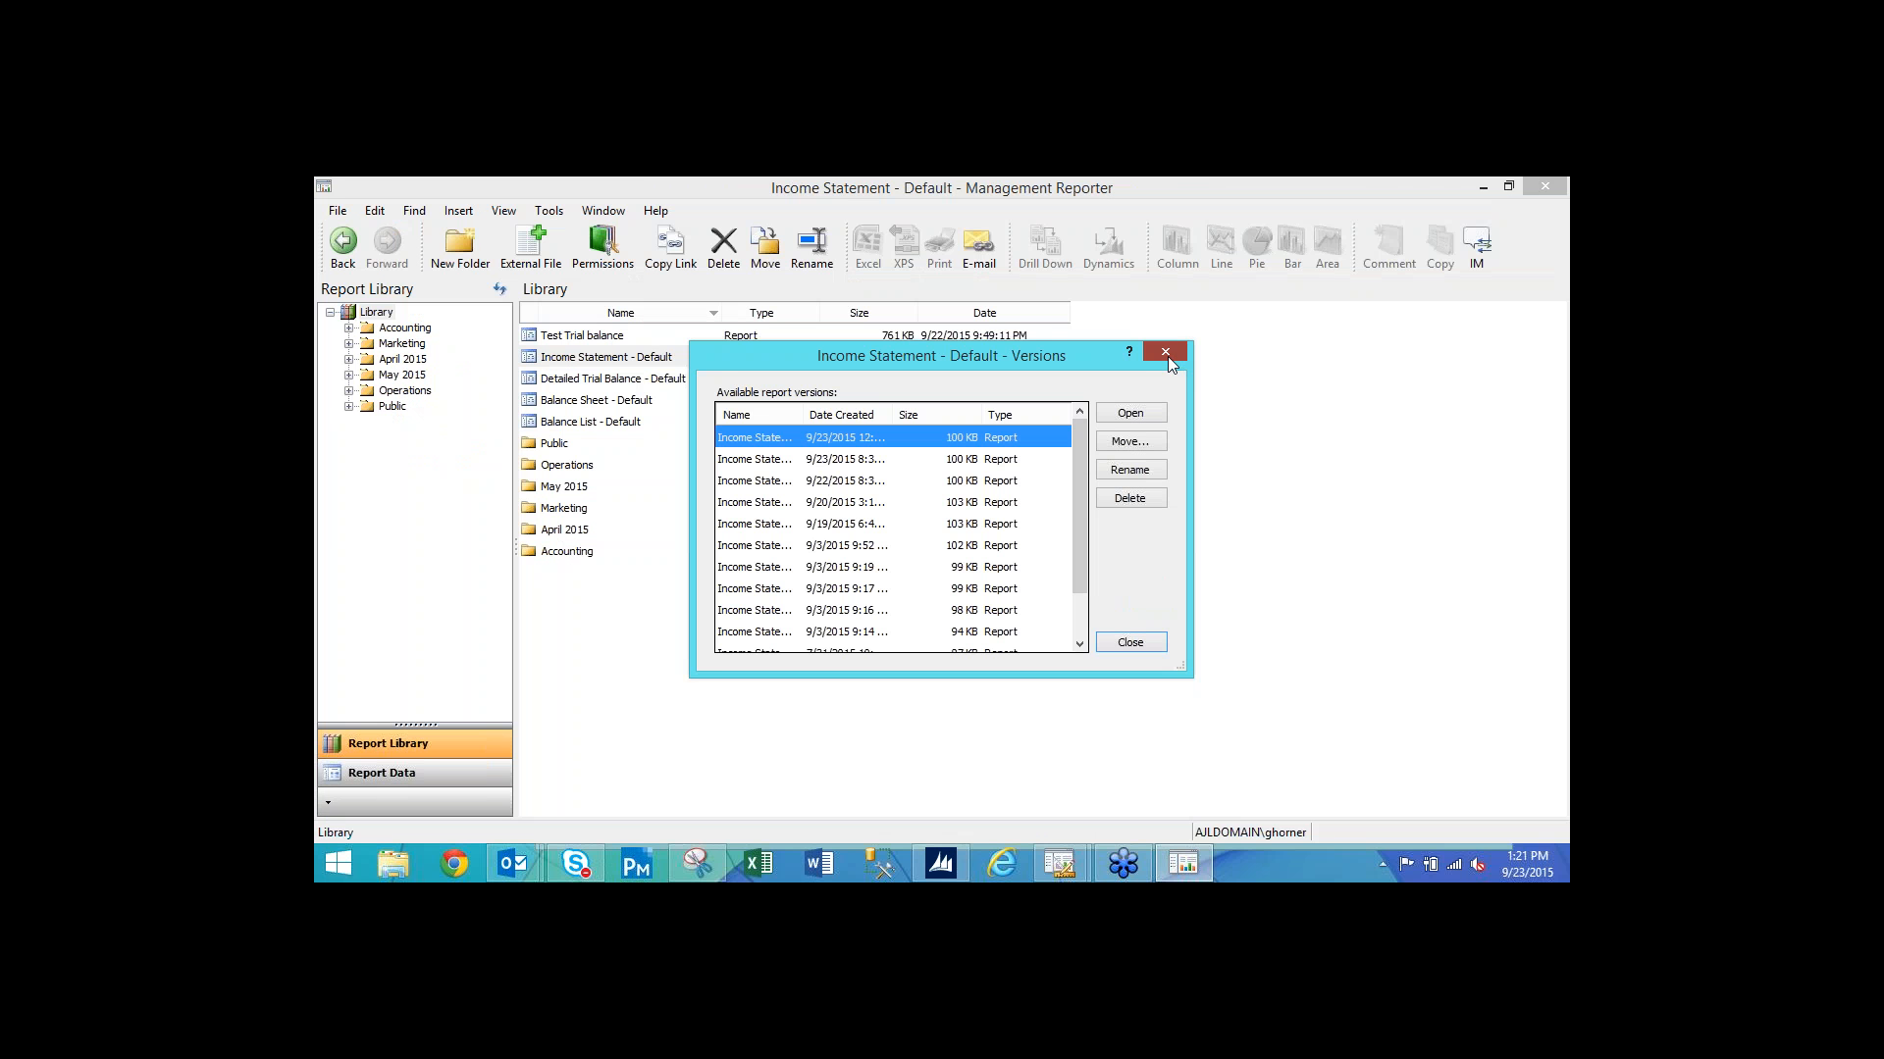
{"action": "left_click", "coordinate": [1168, 356]}
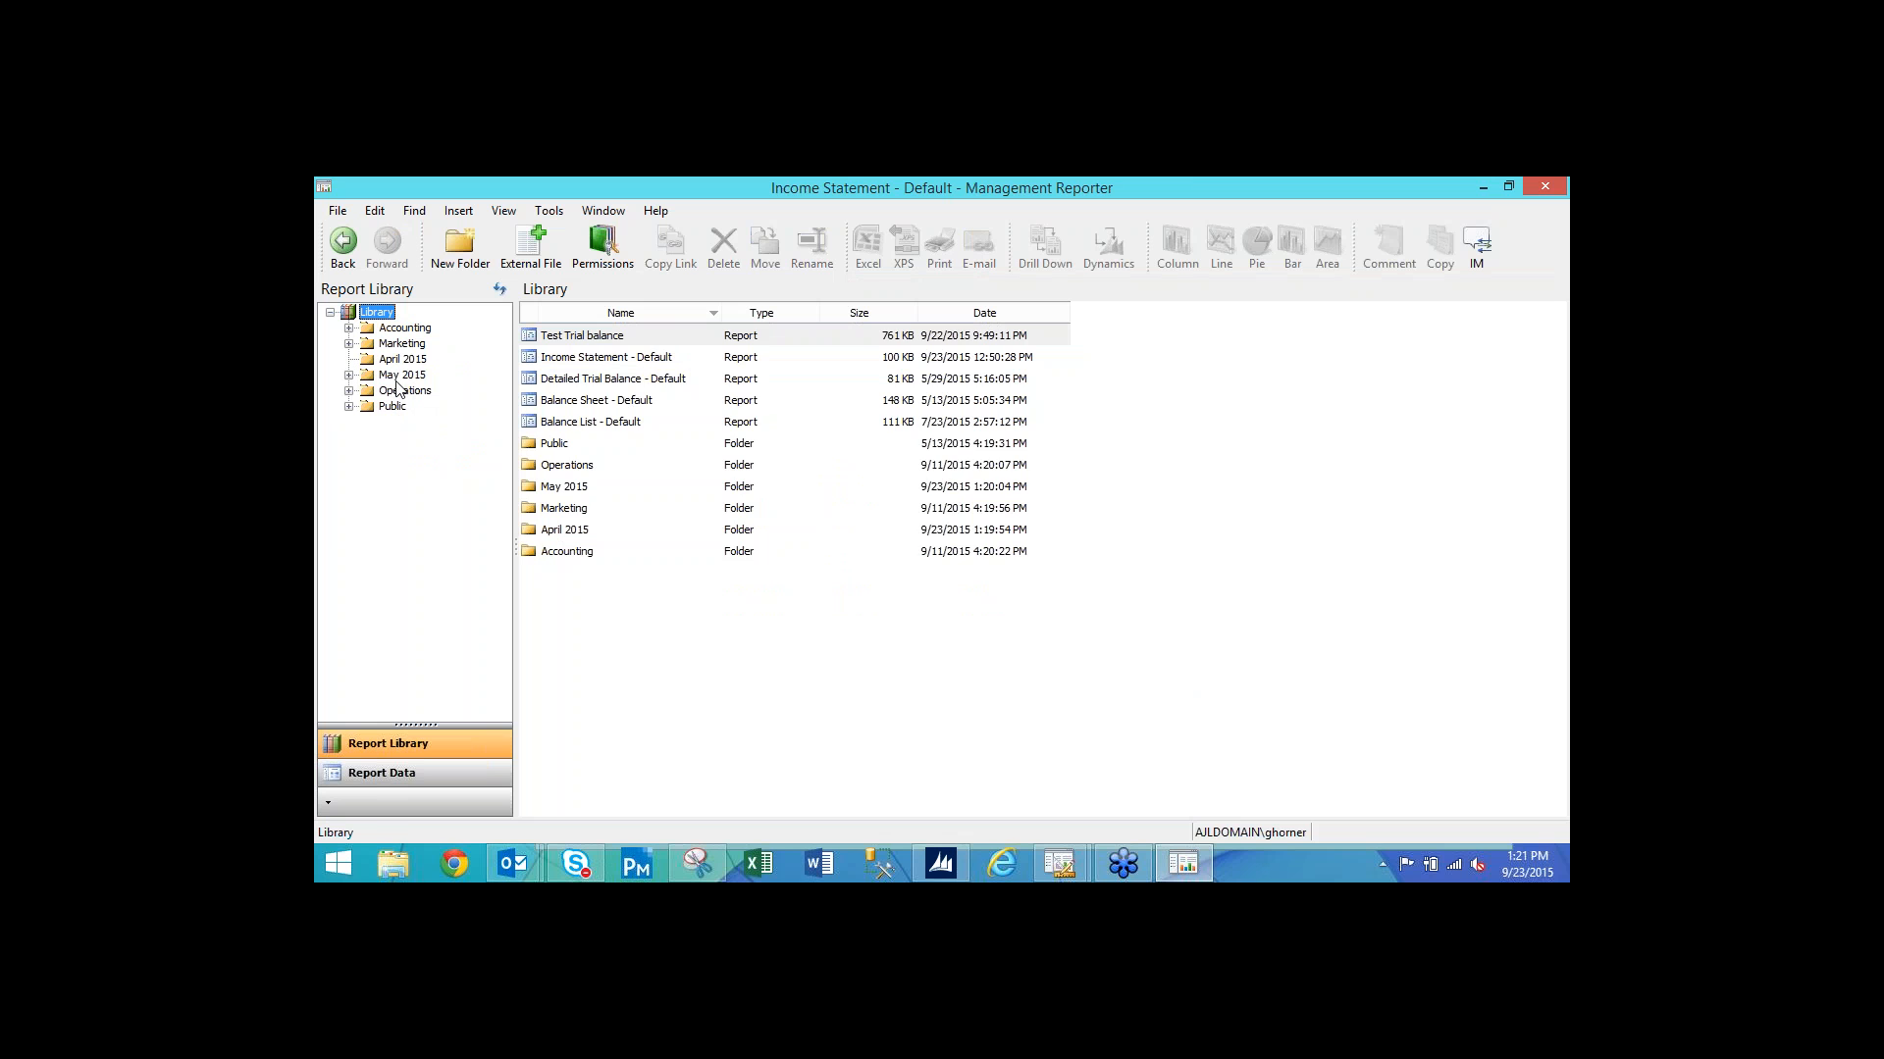
In the April 2015 folder, e-mail a link to the Income Statement - Default report.
{"action": "left_click", "coordinate": [417, 360]}
{"action": "left_click", "coordinate": [687, 339]}
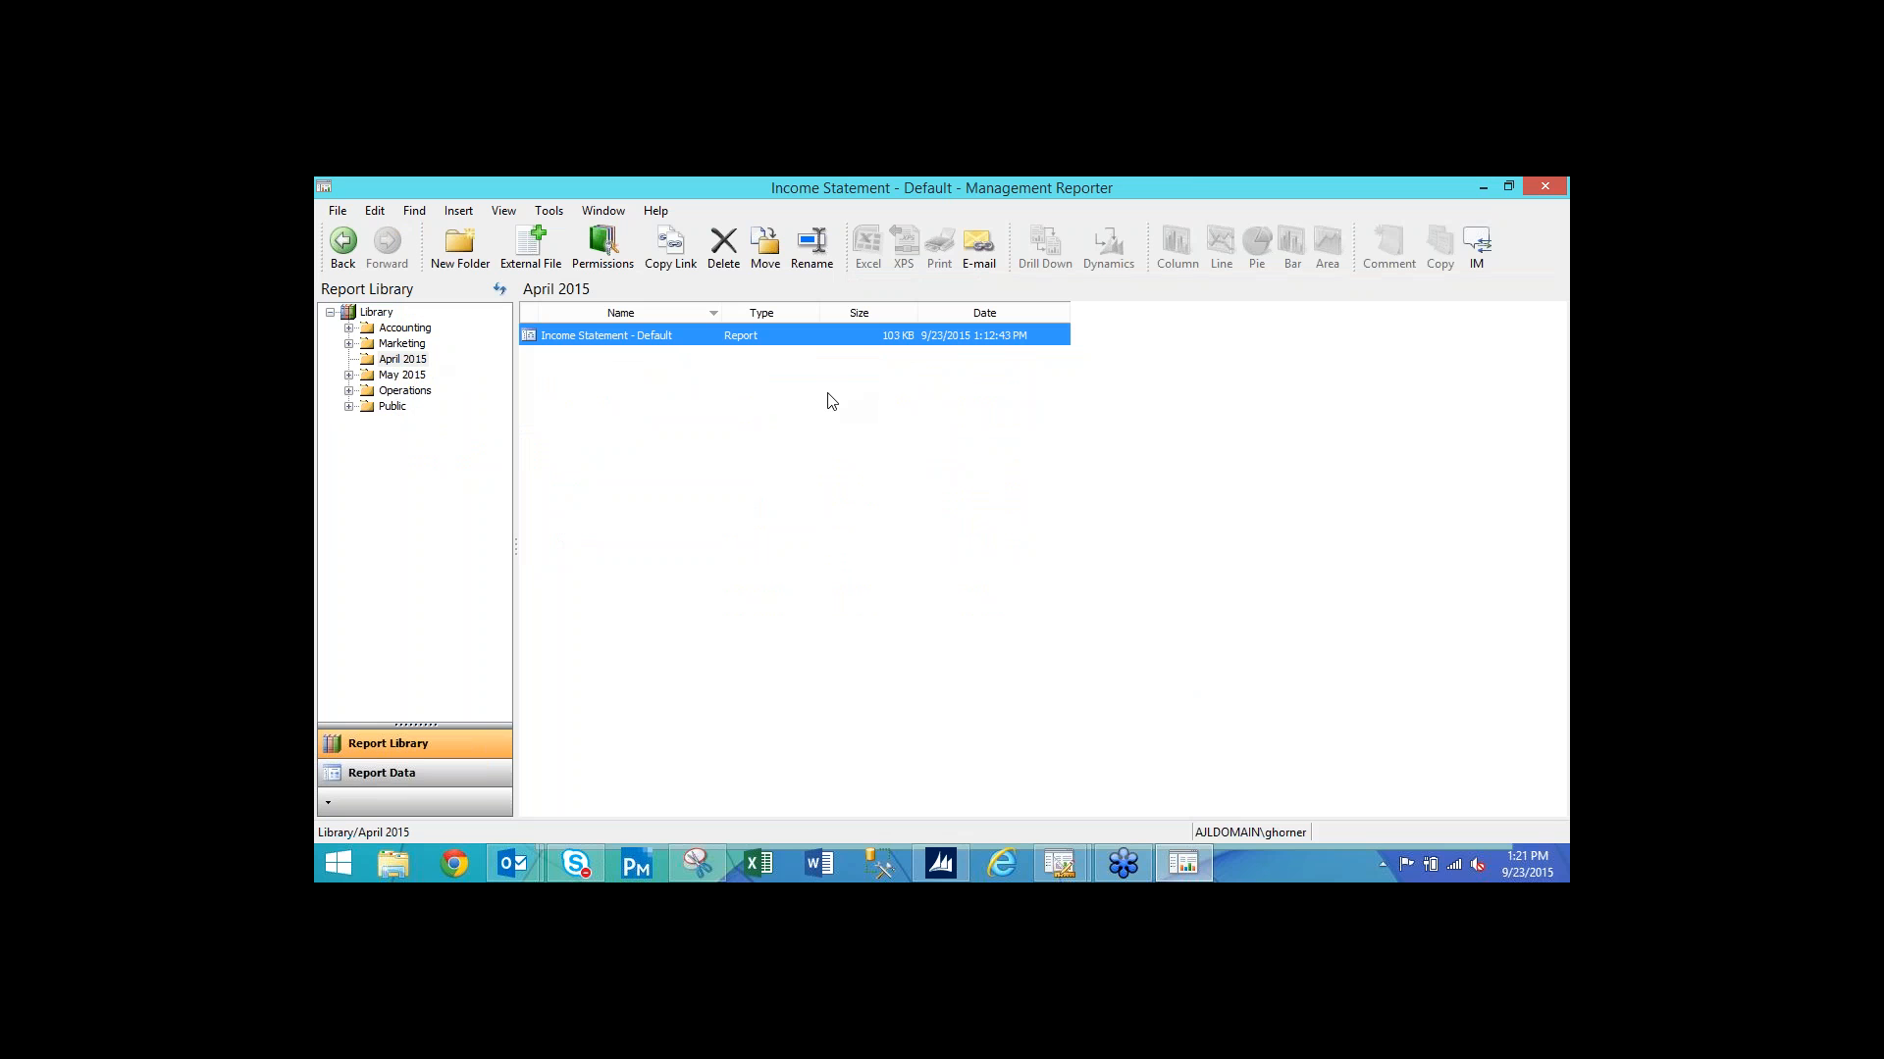
{"action": "left_click", "coordinate": [979, 256]}
Review the Outlook link message, then close it without saving.
{"action": "left_click", "coordinate": [509, 864]}
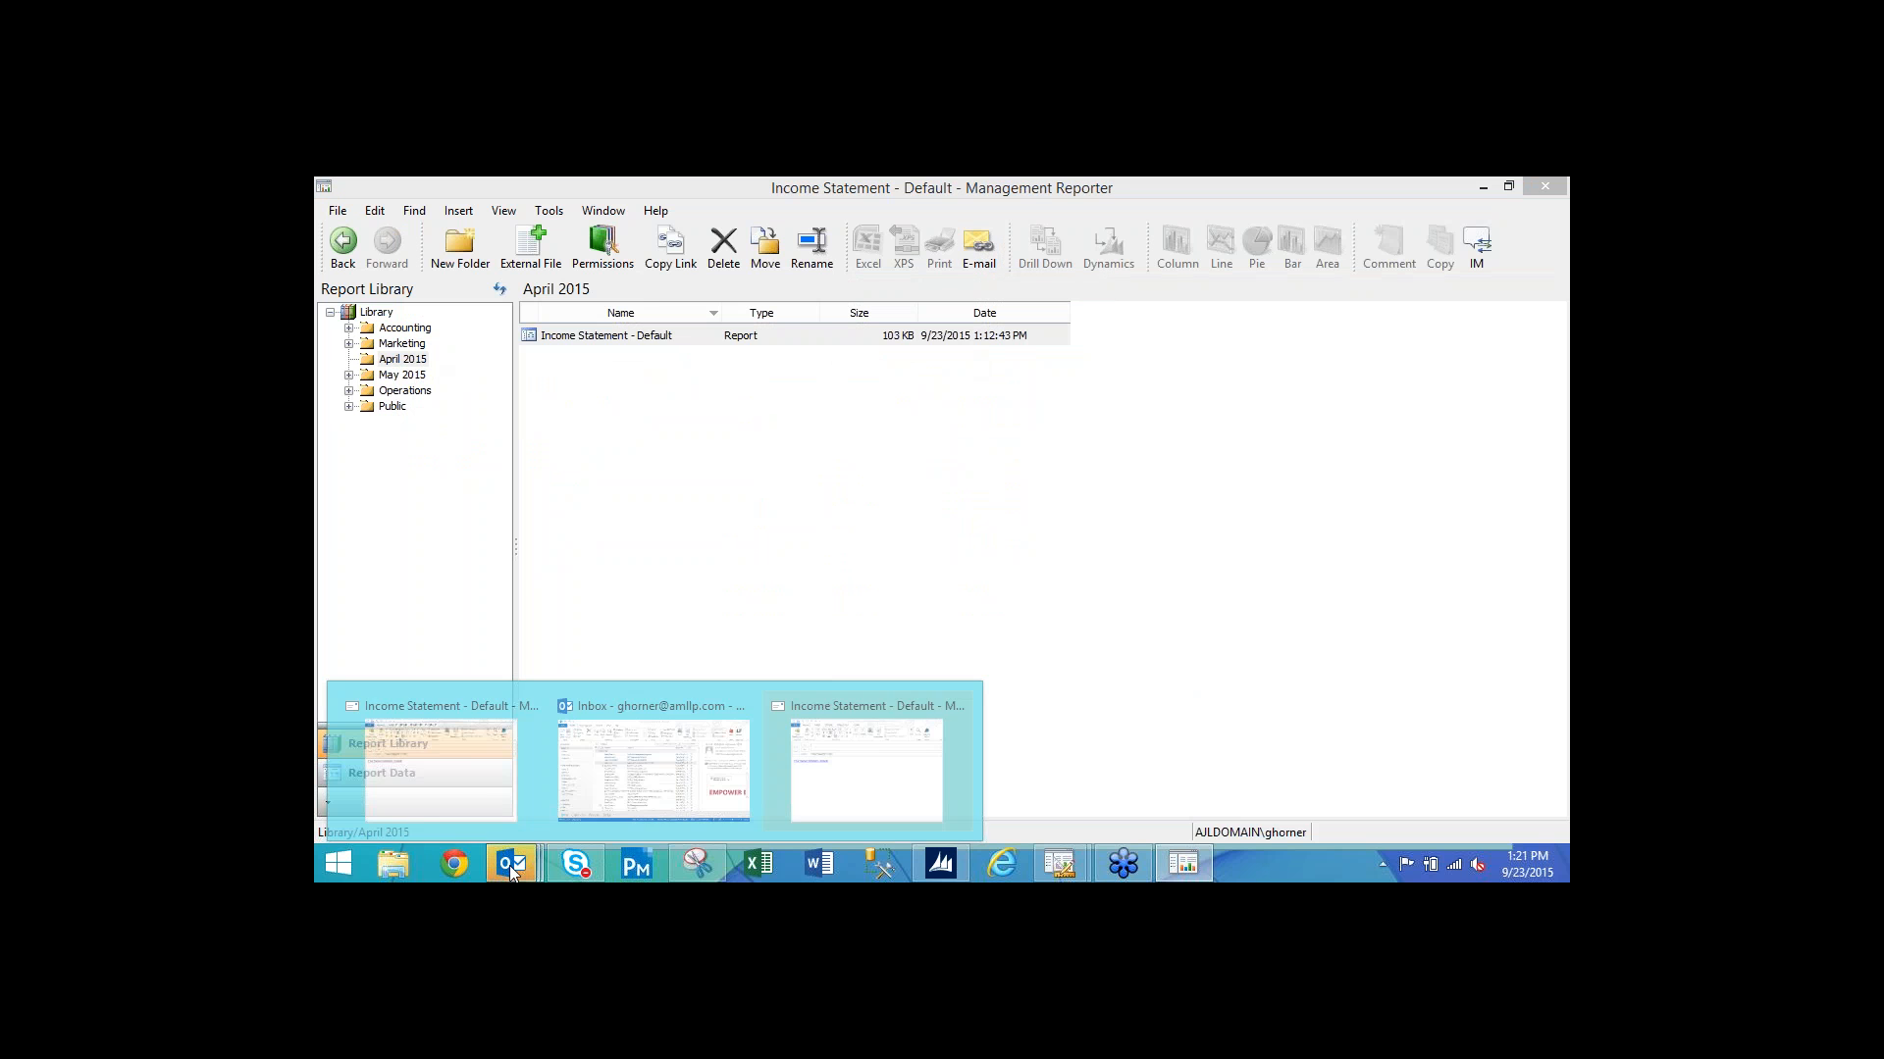
{"action": "left_click", "coordinate": [867, 766]}
{"action": "left_click_drag", "start_coordinate": [866, 257], "coordinate": [845, 396]}
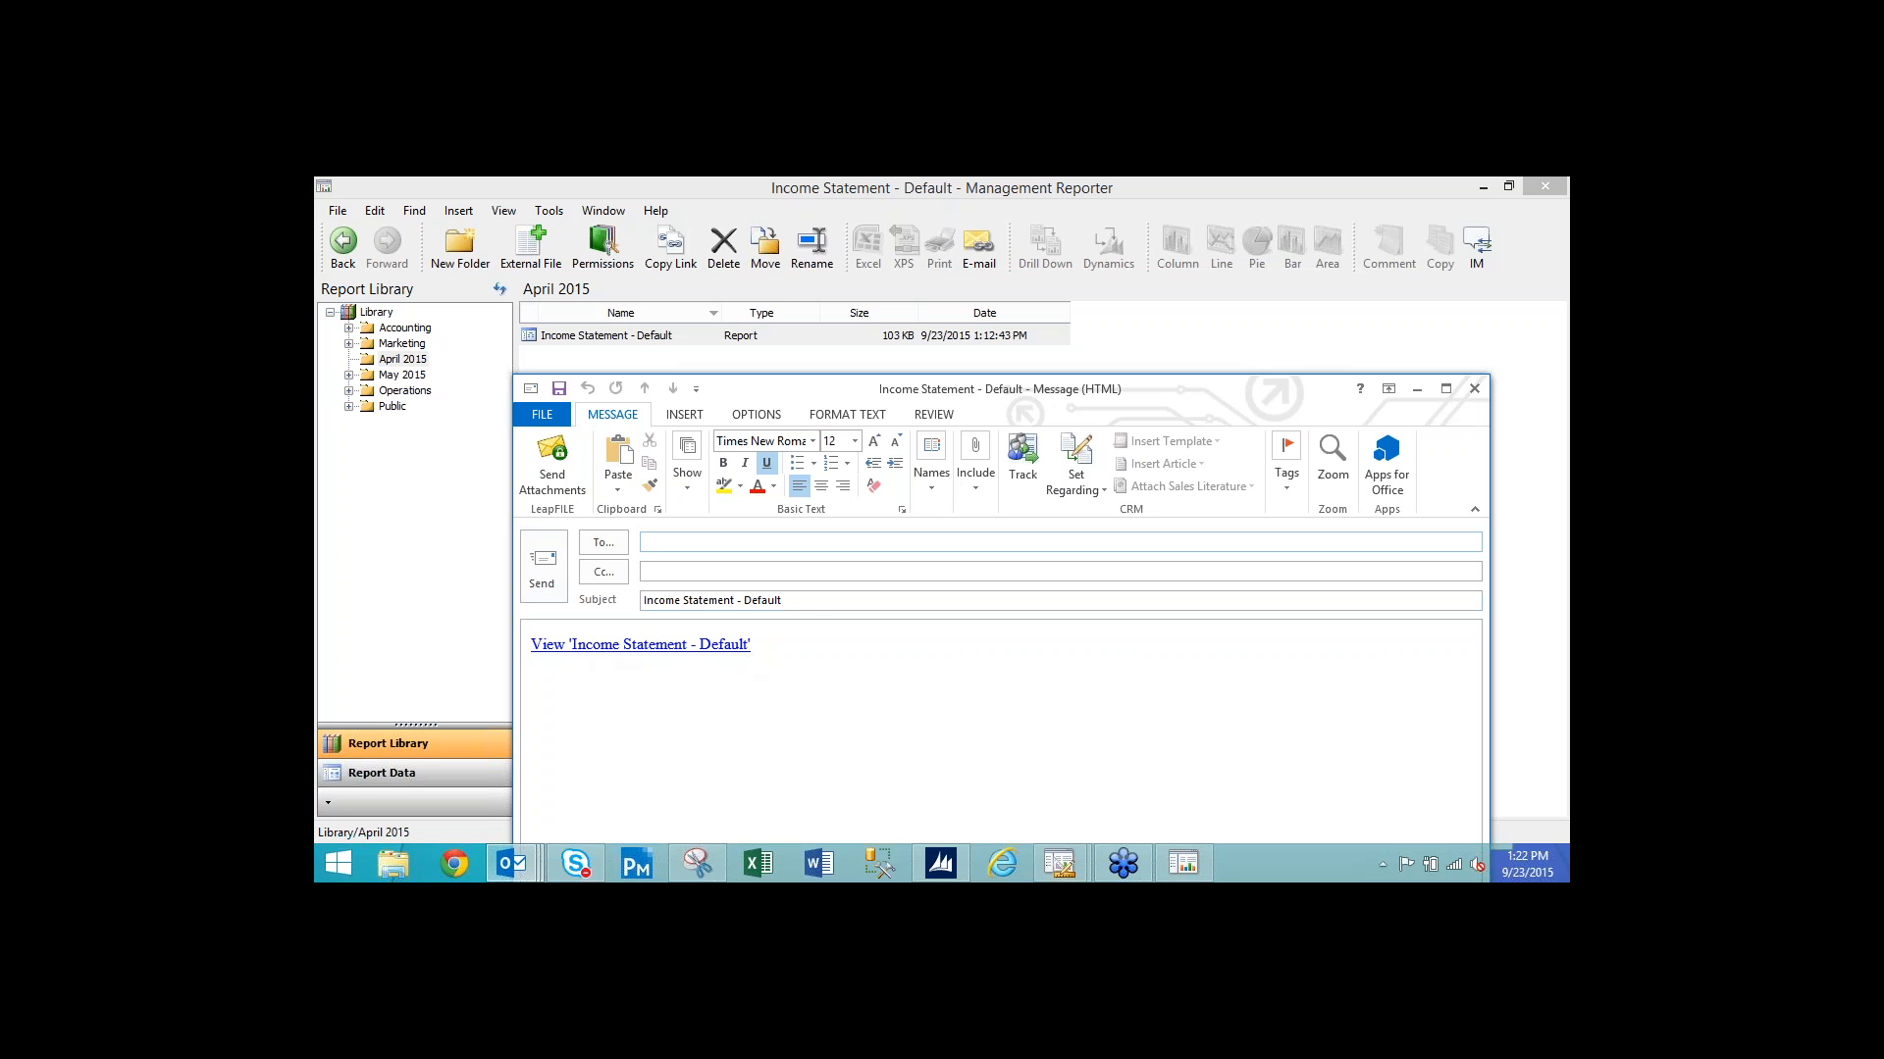
{"action": "left_click", "coordinate": [1478, 390]}
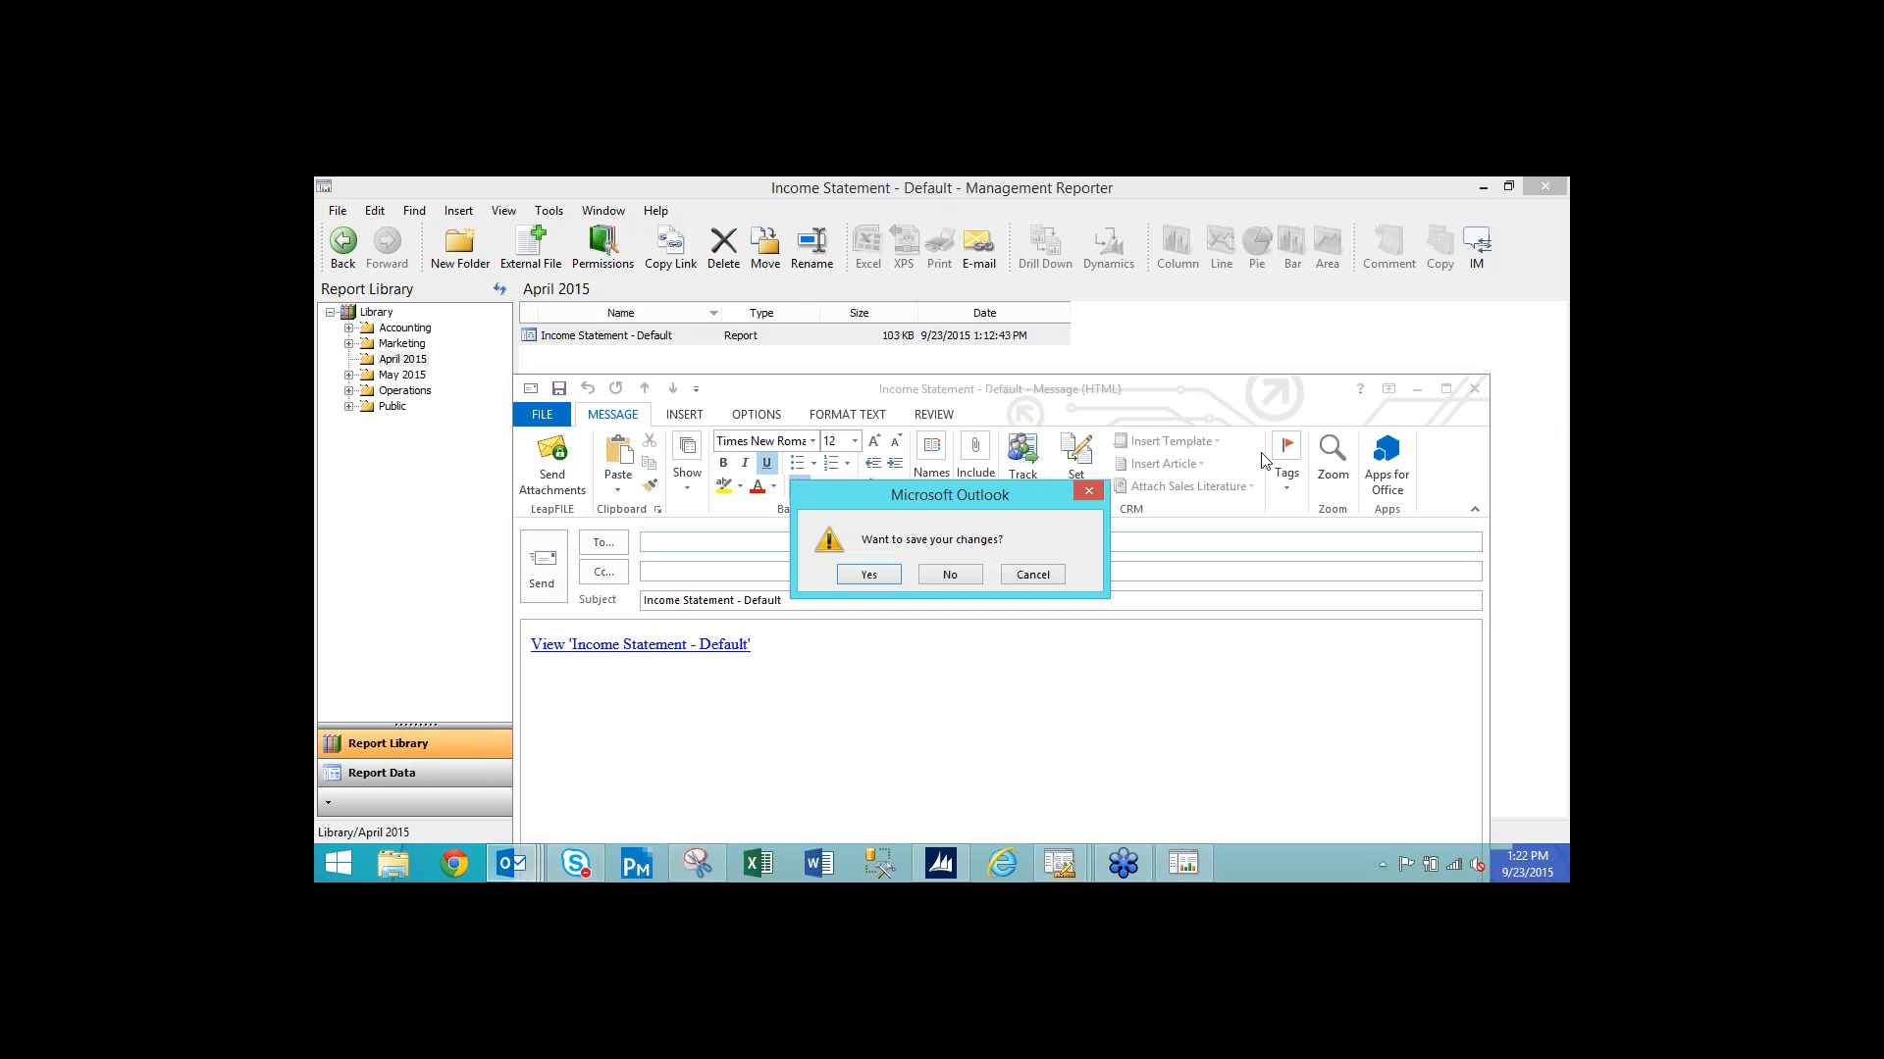
{"action": "left_click", "coordinate": [975, 573]}
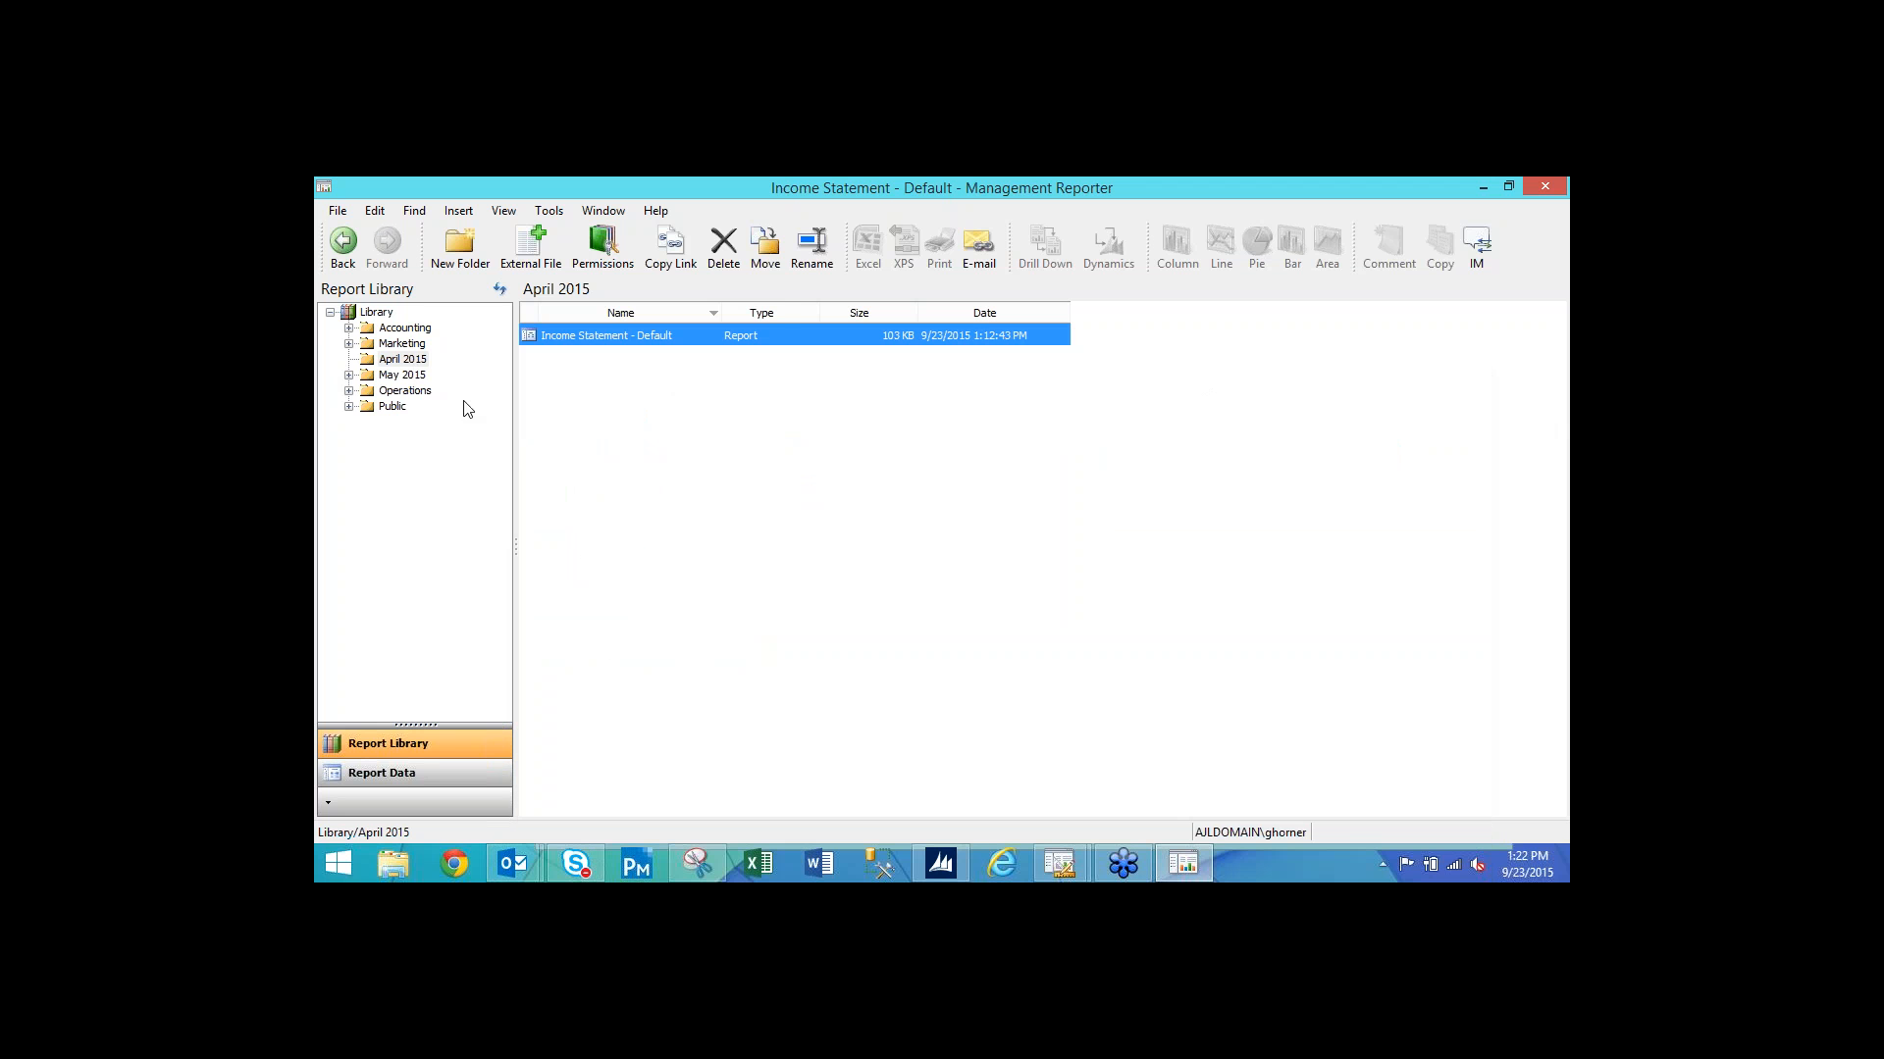
Add the Everyone group with View-only access to the April 2015 folder's permissions.
{"action": "left_click", "coordinate": [416, 361]}
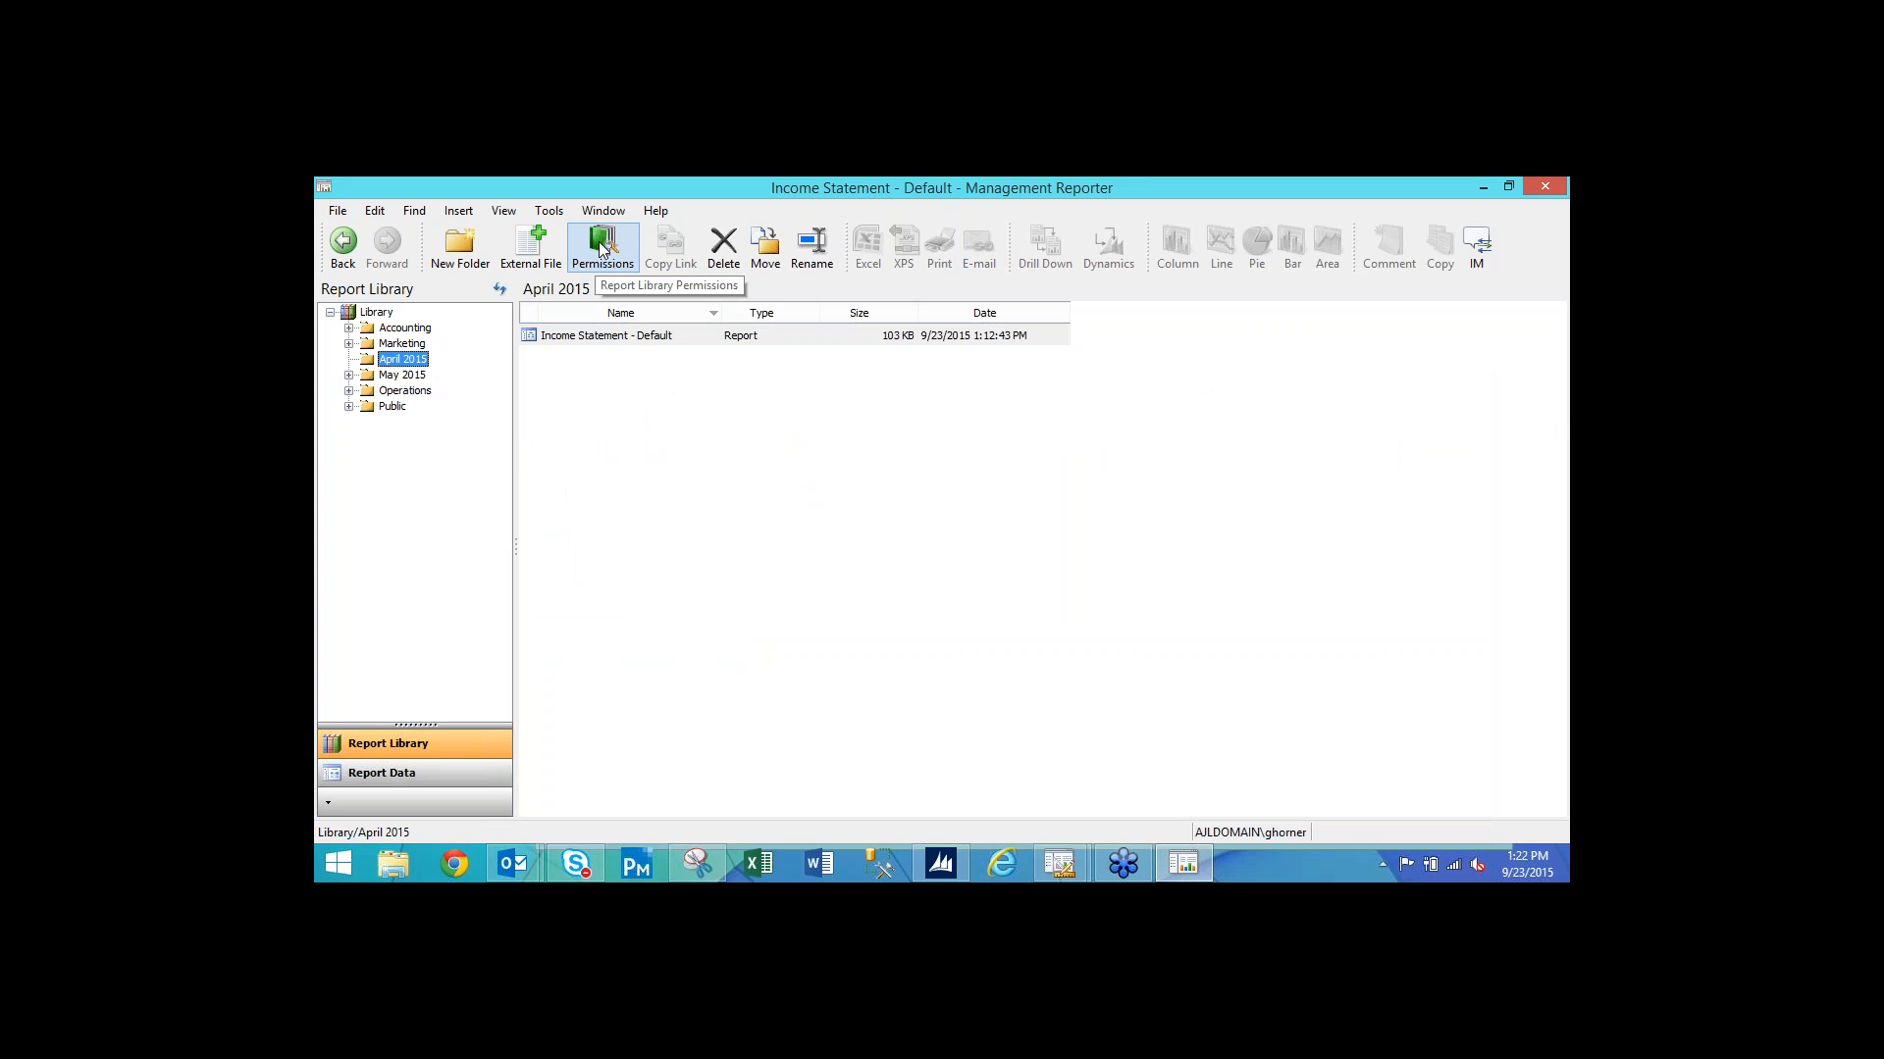
{"action": "left_click", "coordinate": [602, 247]}
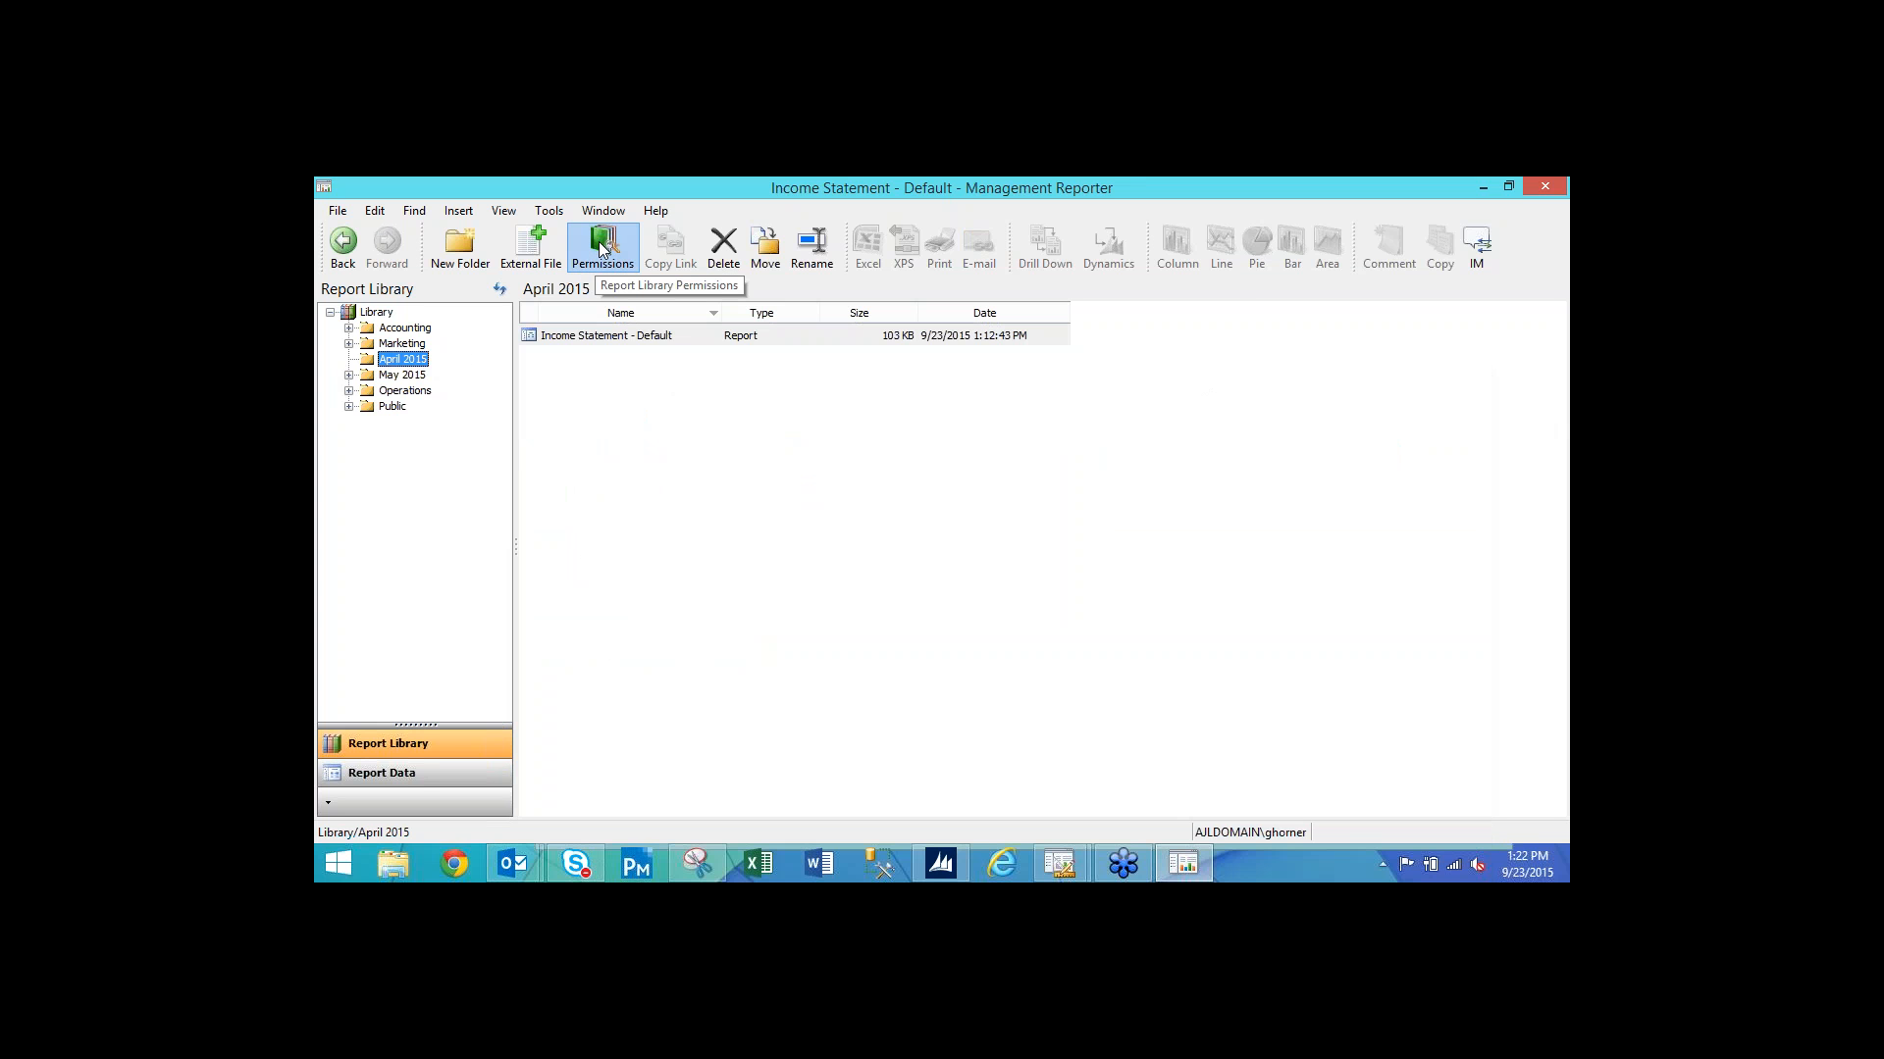
{"action": "left_click_drag", "start_coordinate": [792, 284], "coordinate": [775, 357]}
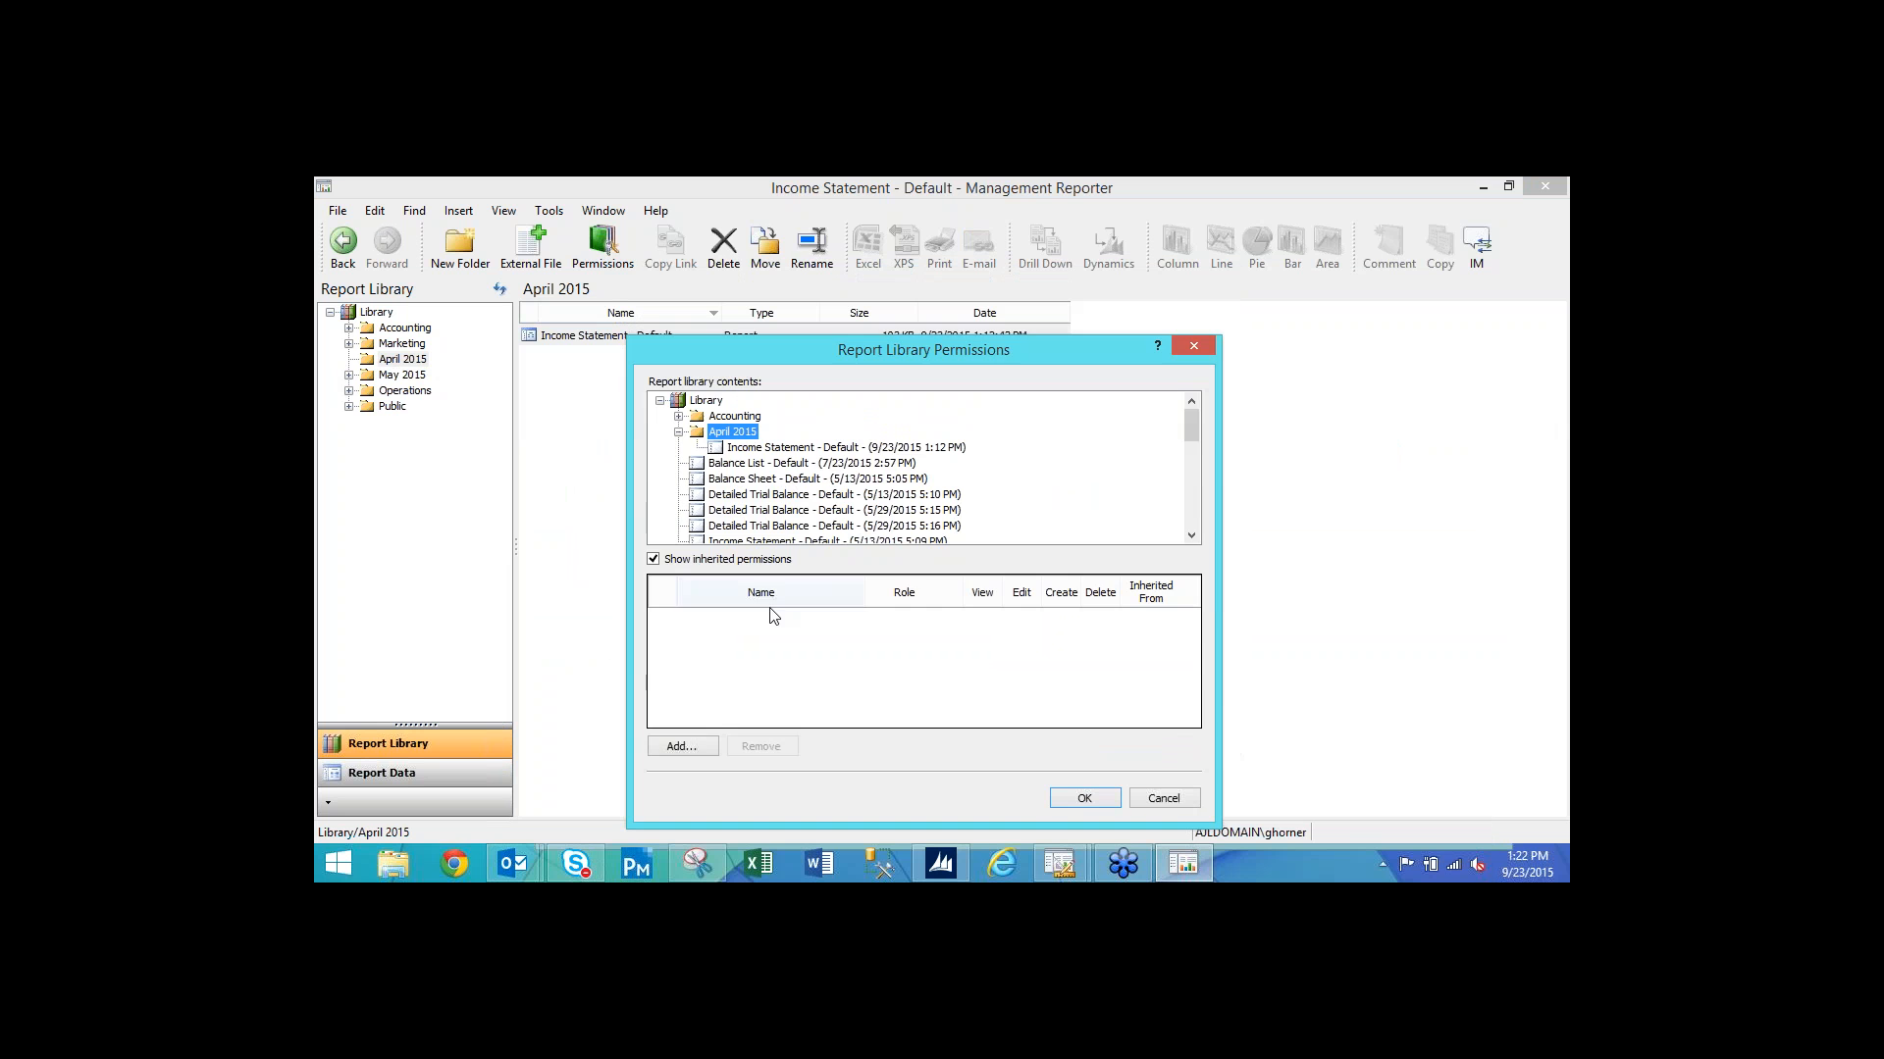
{"action": "left_click", "coordinate": [695, 745]}
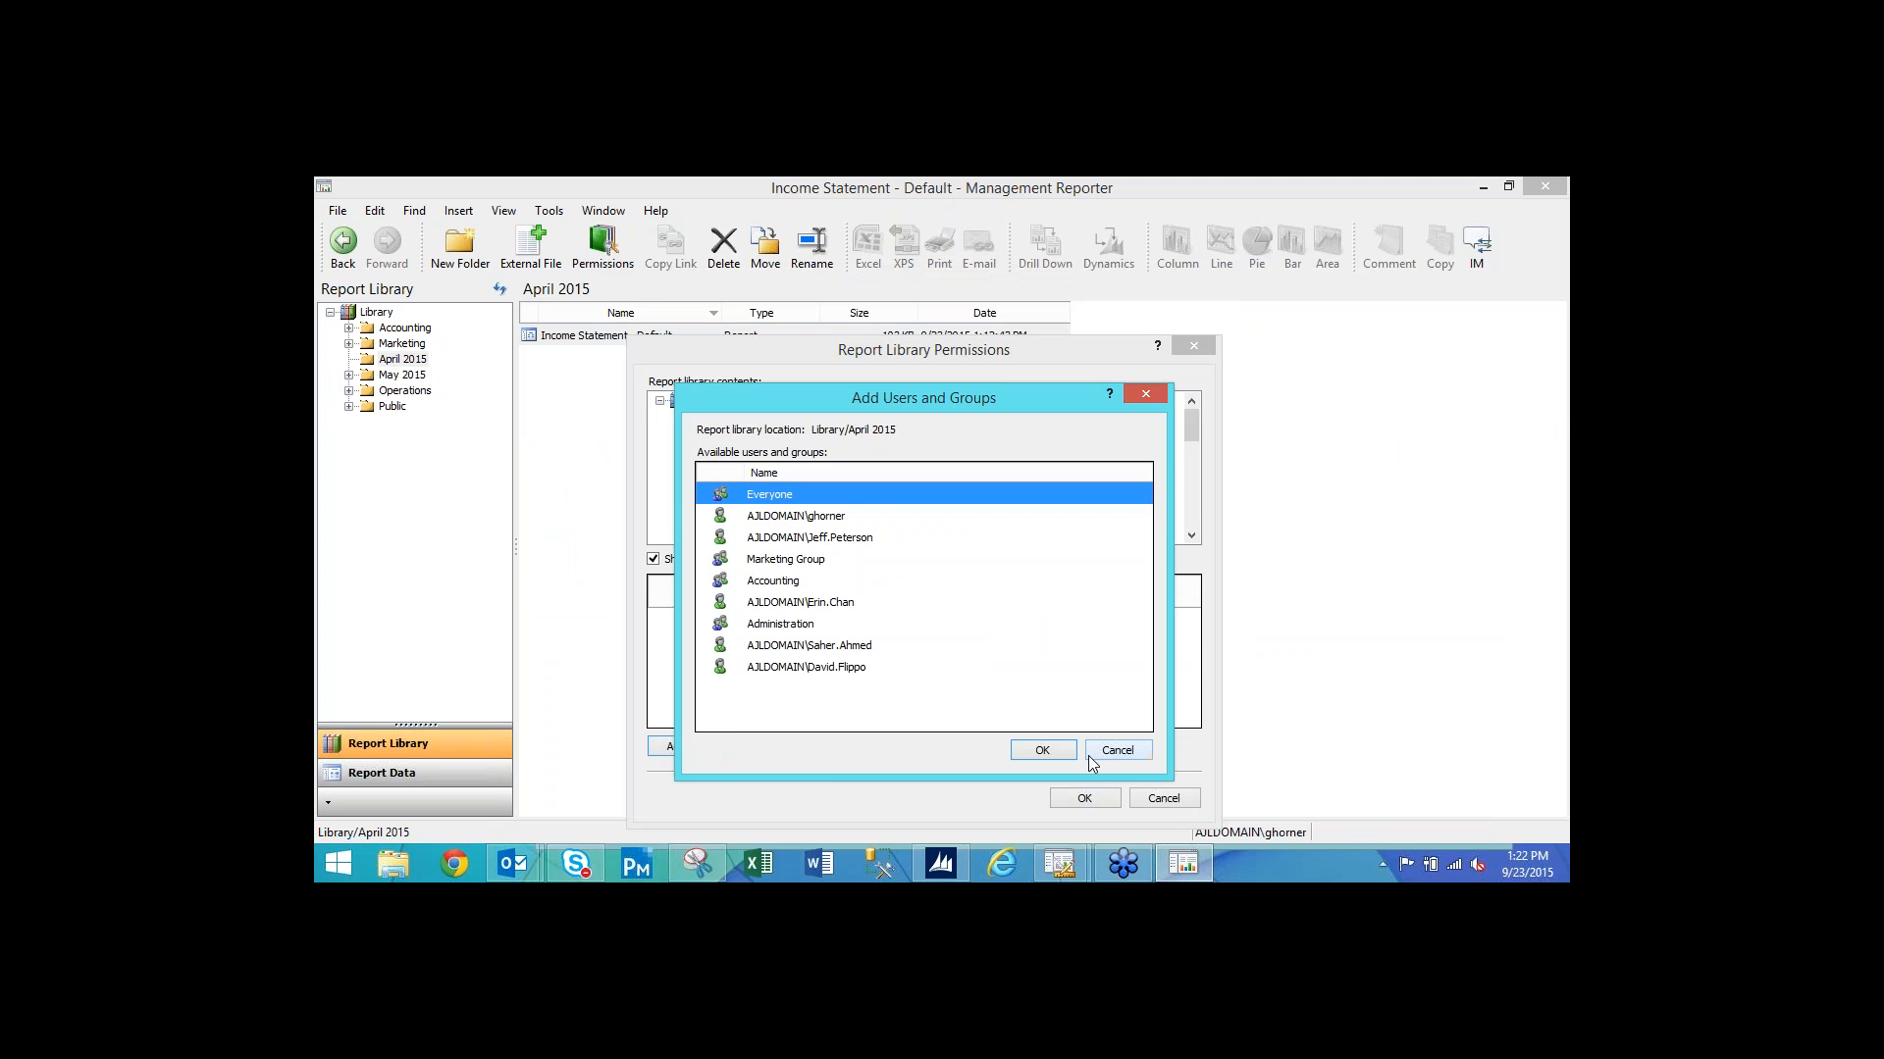
{"action": "left_click", "coordinate": [1048, 752]}
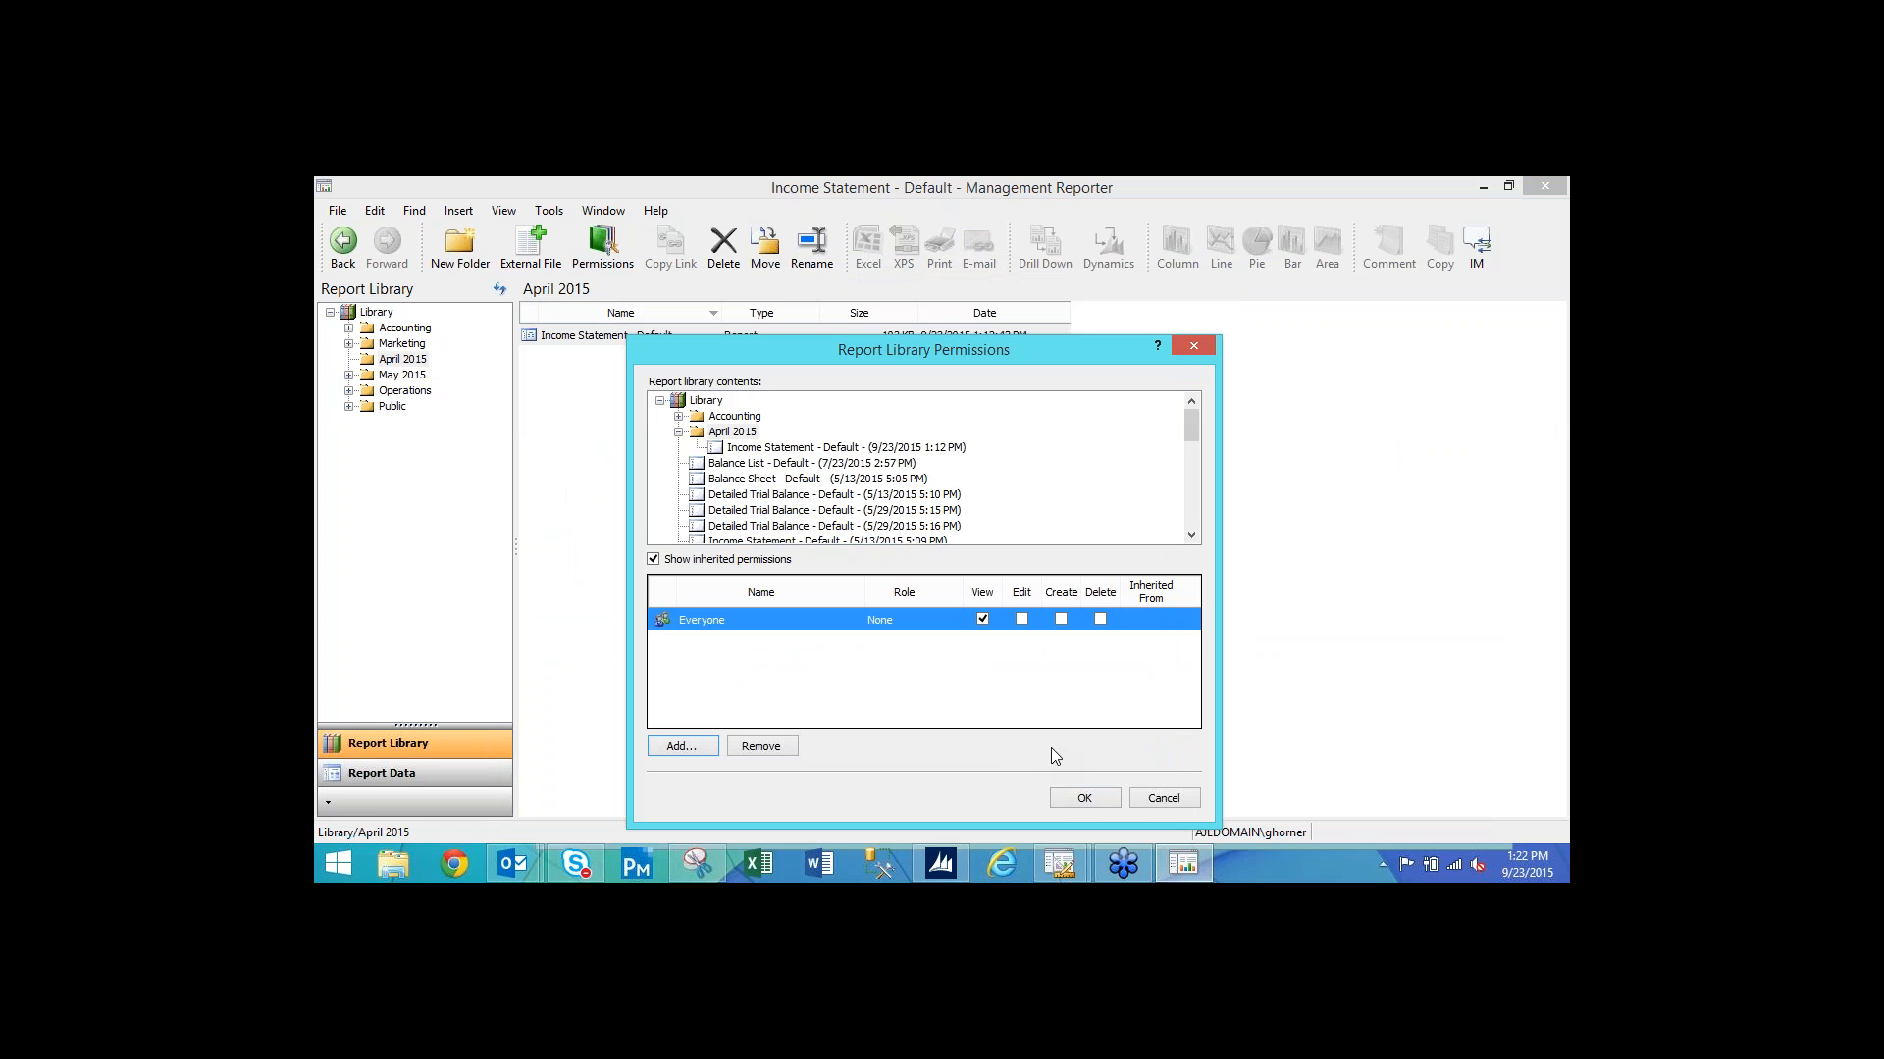
{"action": "left_click", "coordinate": [1085, 800]}
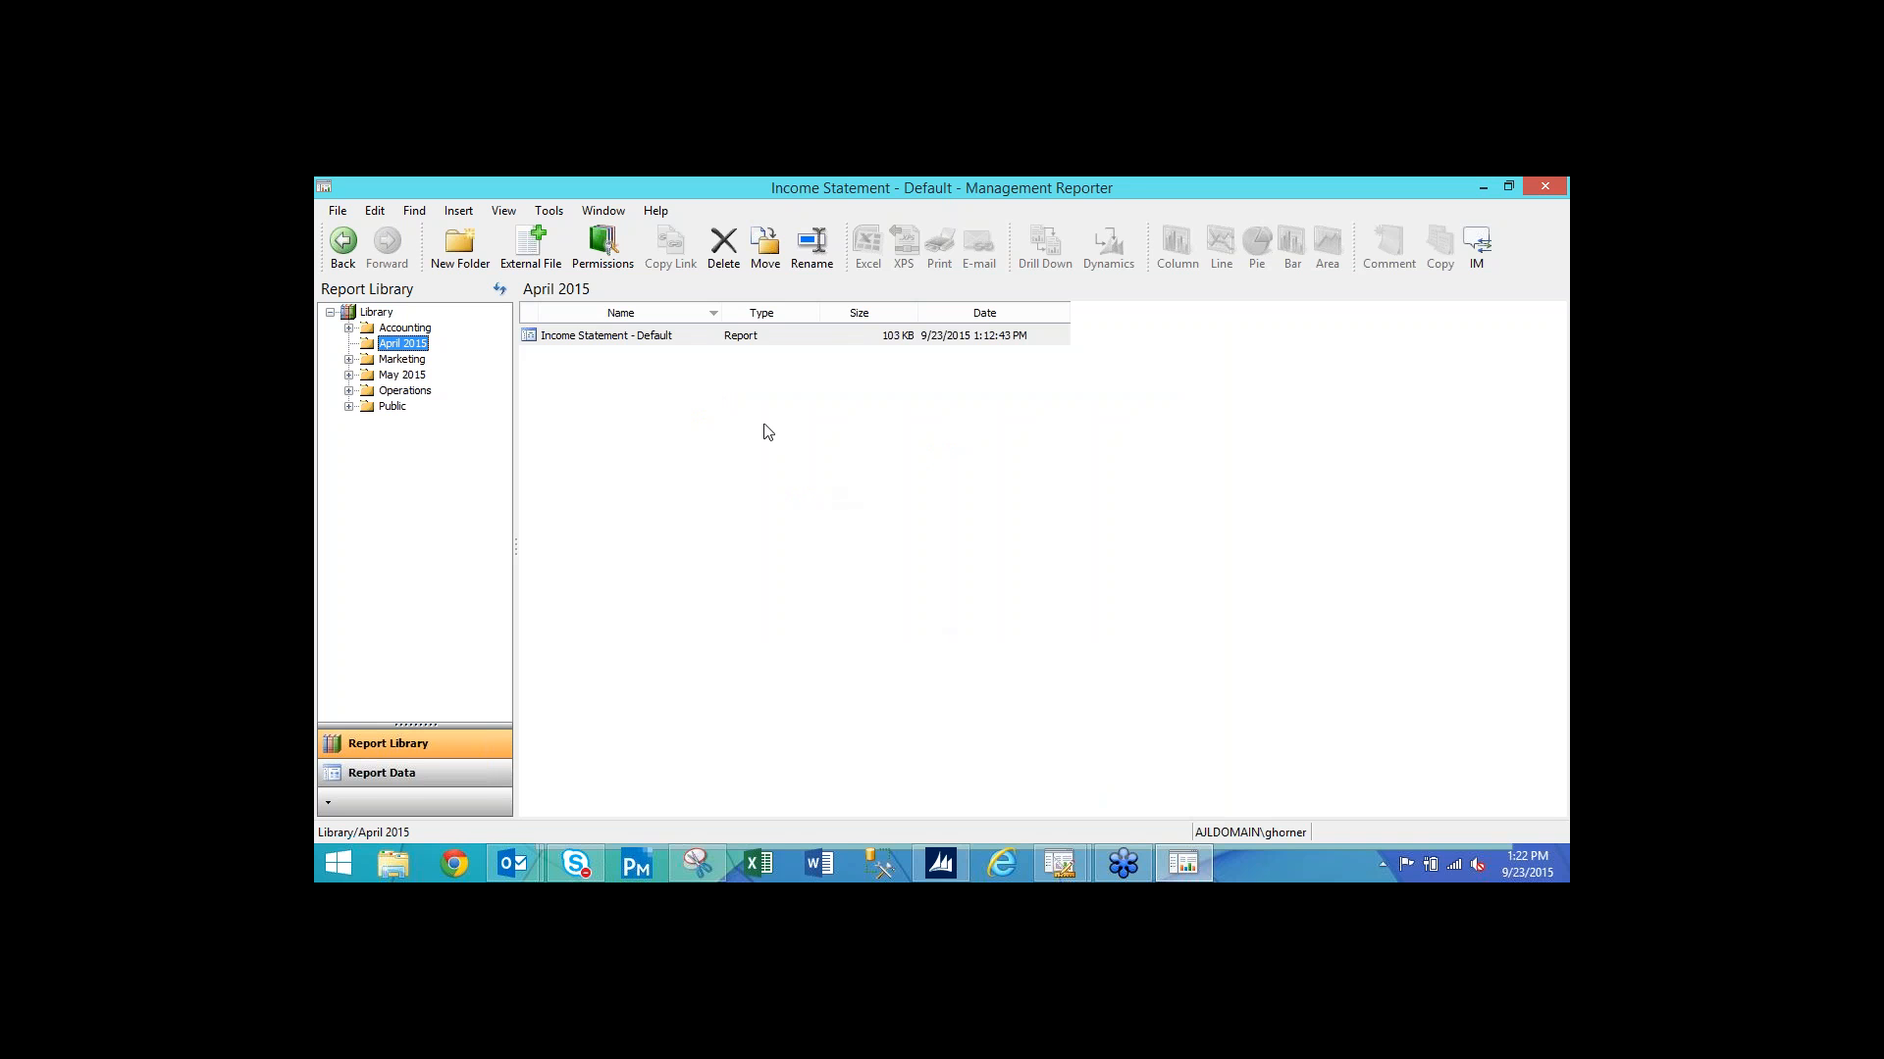
Browse the Accounting, Marketing and Operations folders, then review Accounting's permissions unchanged.
{"action": "left_click", "coordinate": [423, 331]}
{"action": "left_click", "coordinate": [421, 360]}
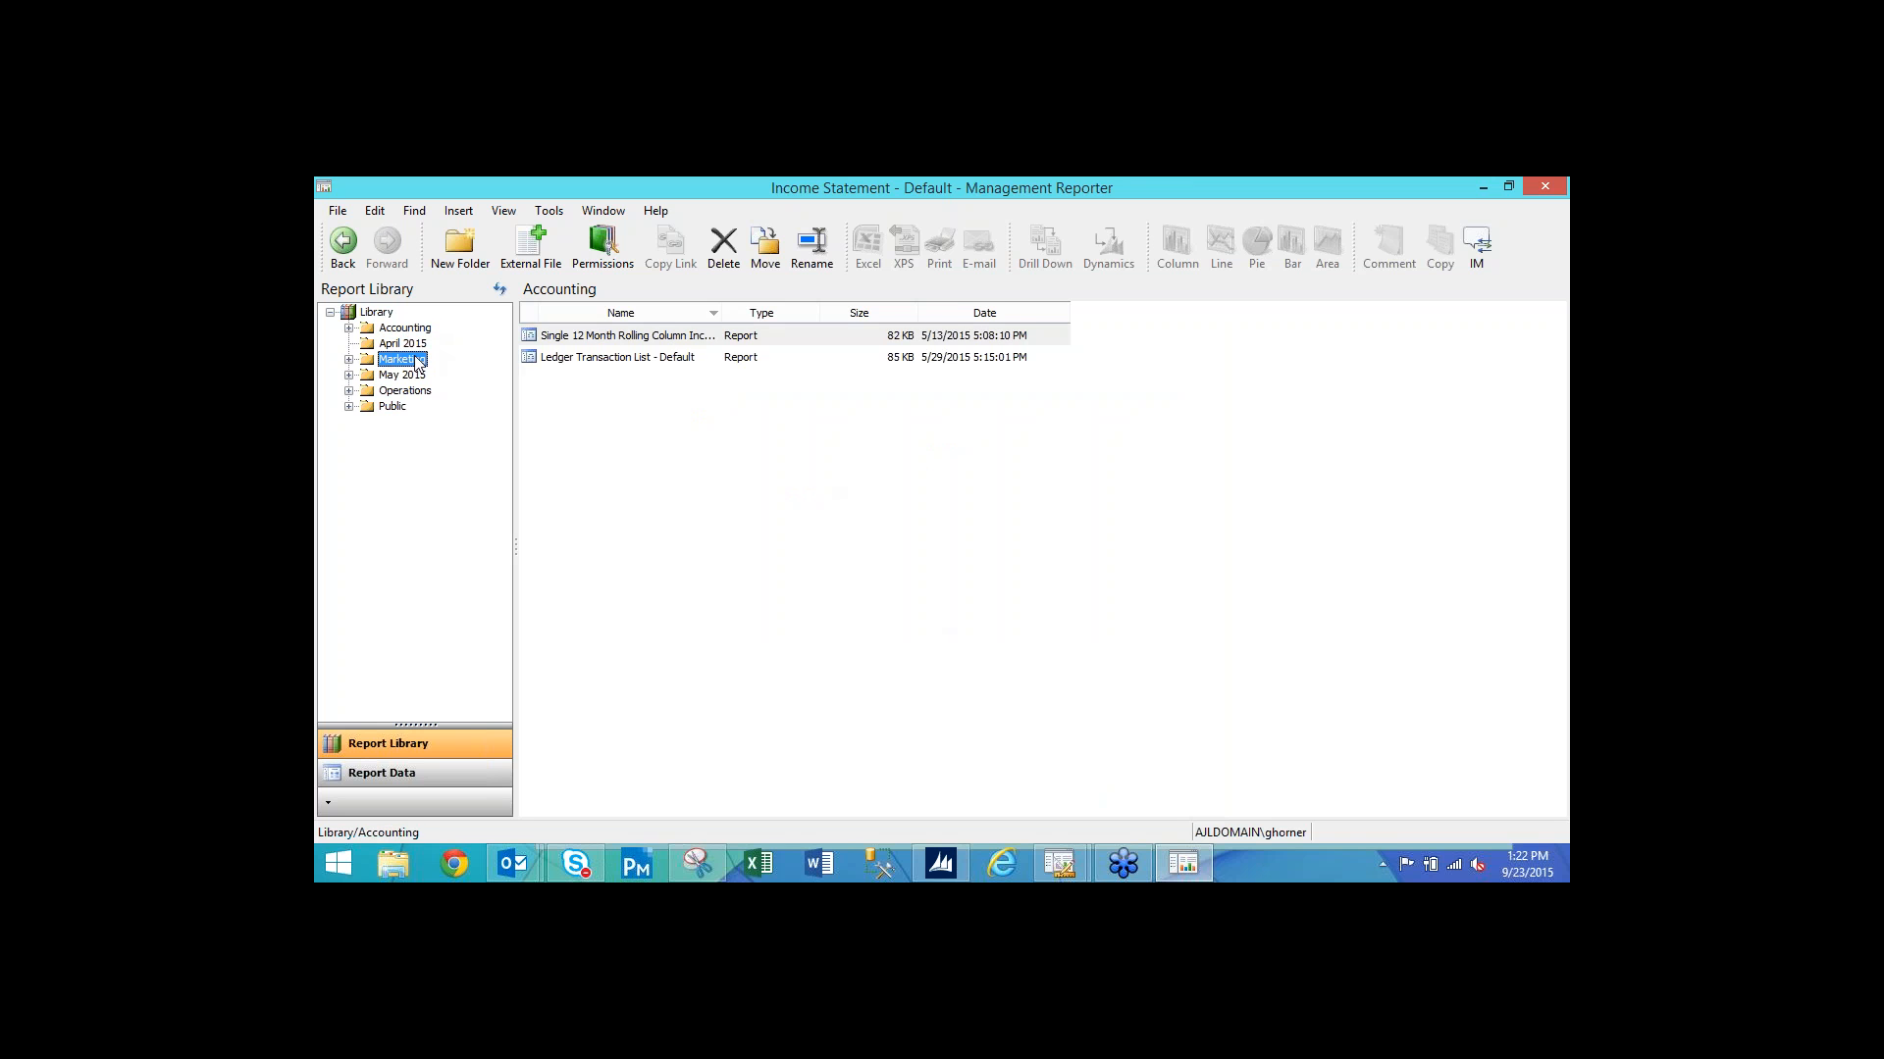
{"action": "left_click", "coordinate": [418, 393]}
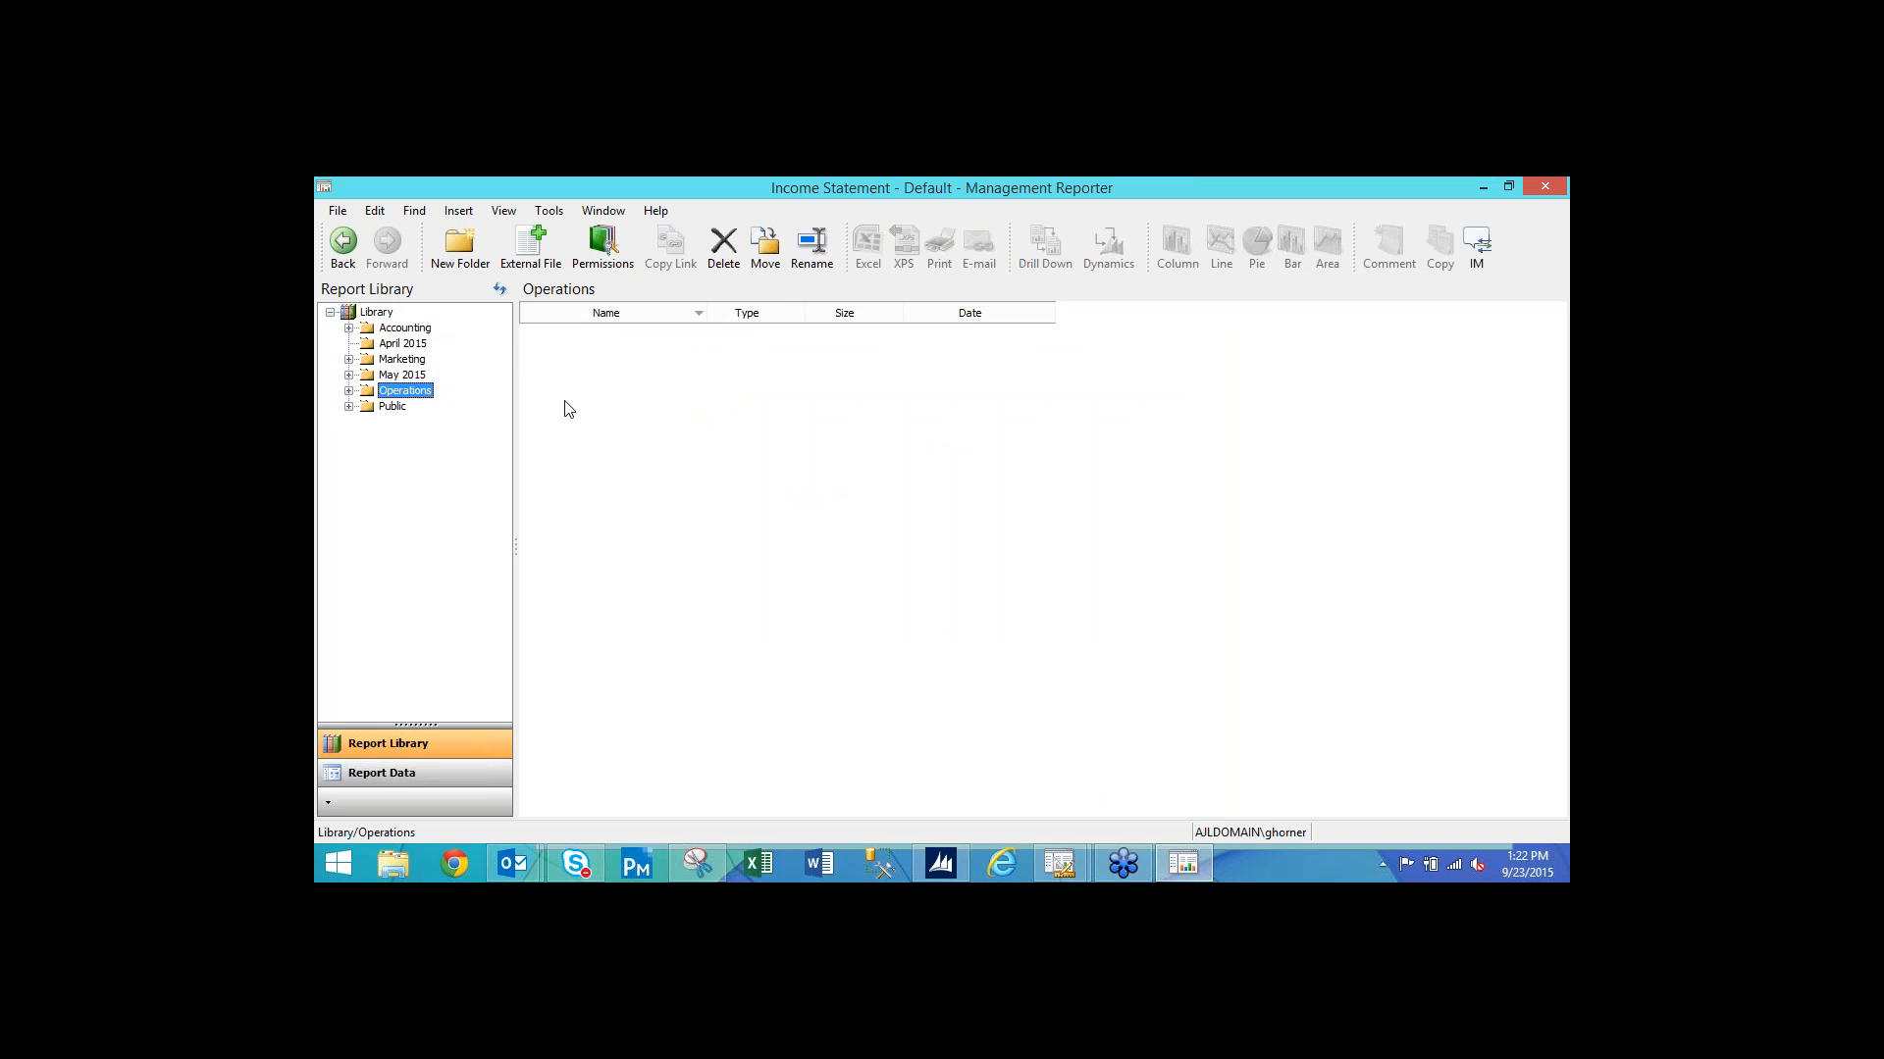
{"action": "left_click", "coordinate": [410, 332]}
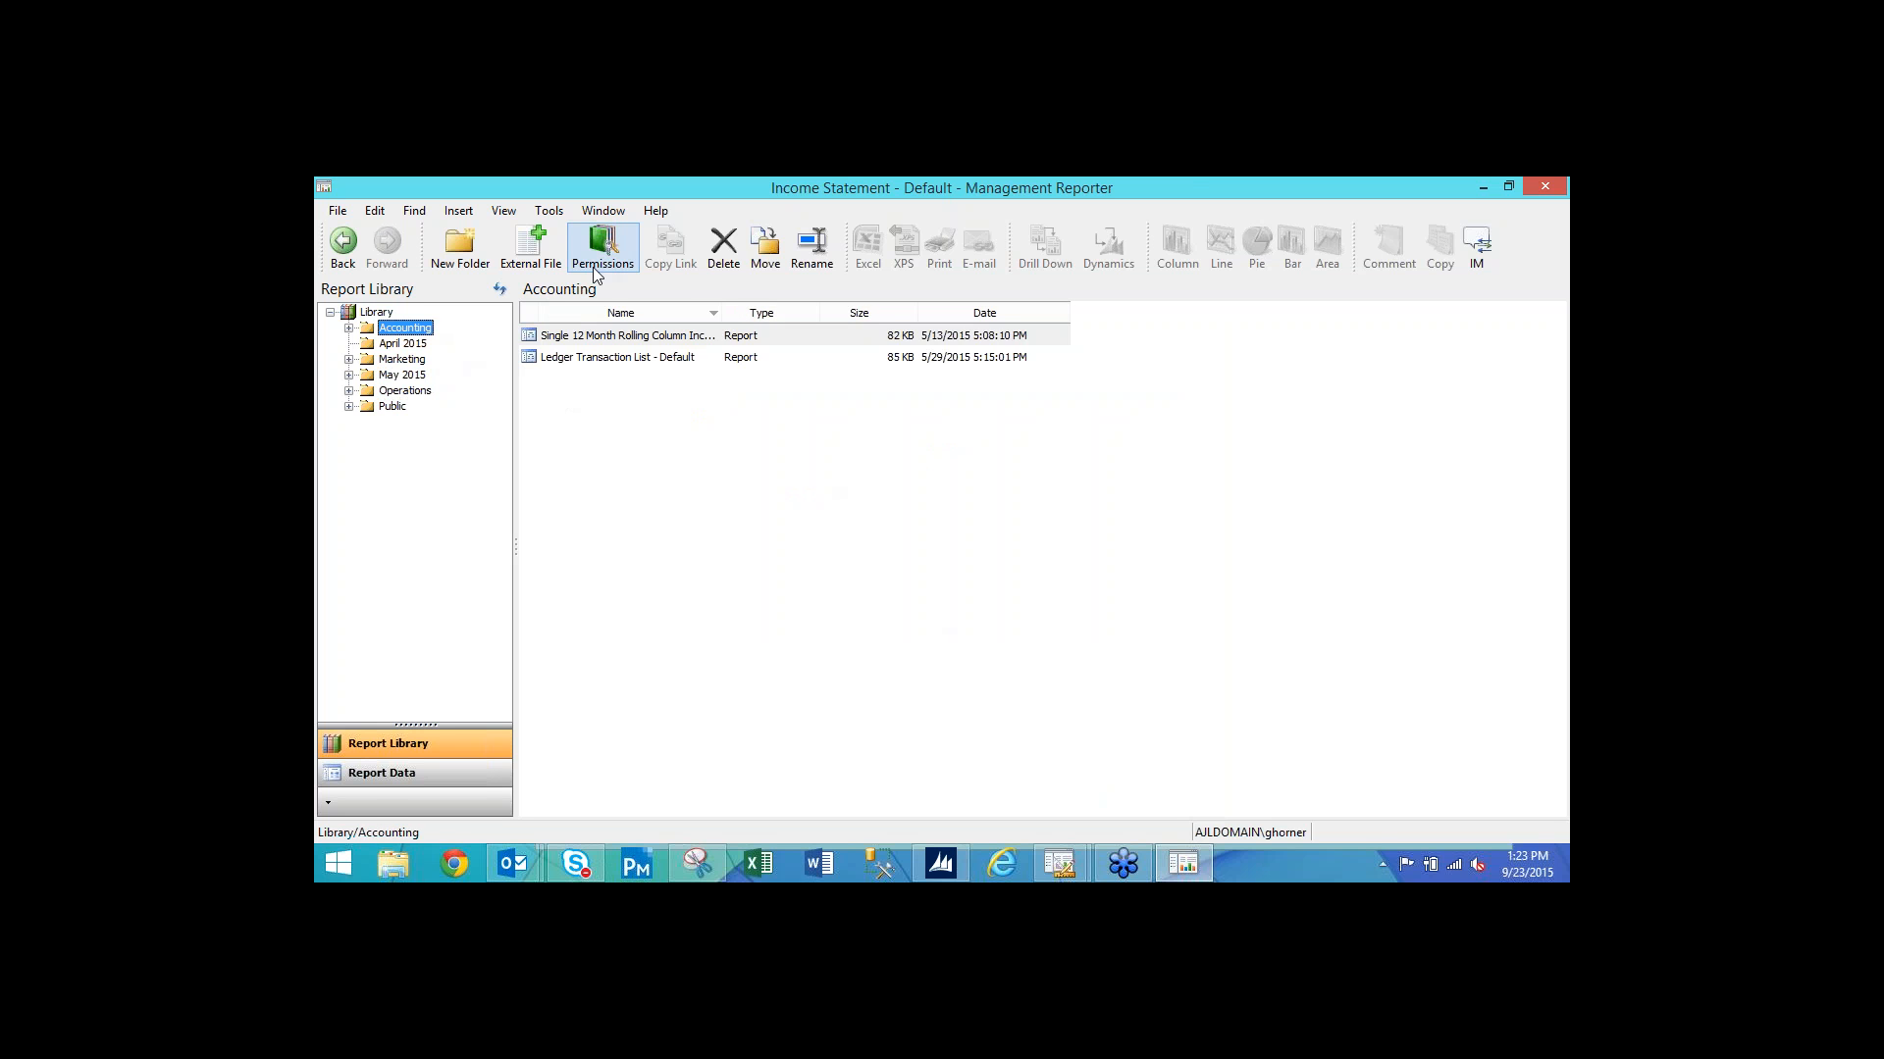
{"action": "left_click", "coordinate": [602, 253]}
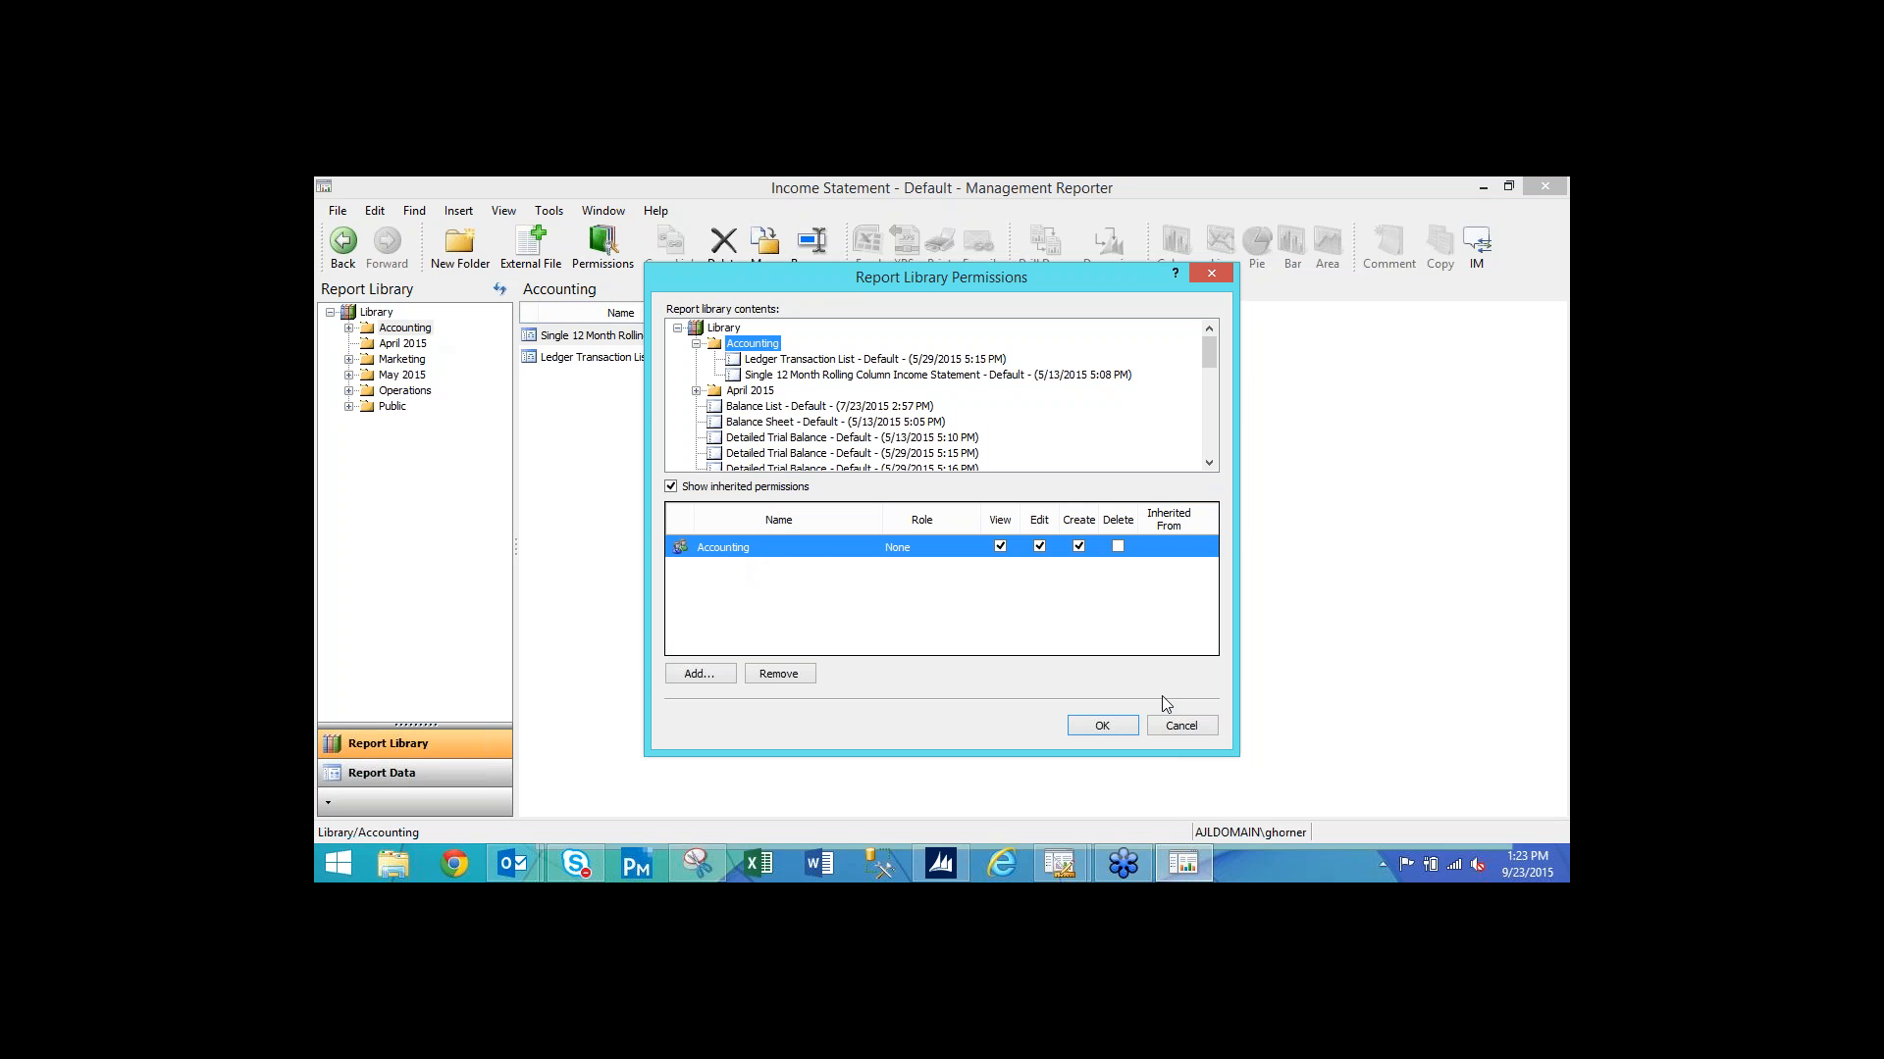
{"action": "left_click", "coordinate": [1173, 727]}
Open the Marketing folder and review its permissions without changes.
{"action": "left_click", "coordinate": [402, 359]}
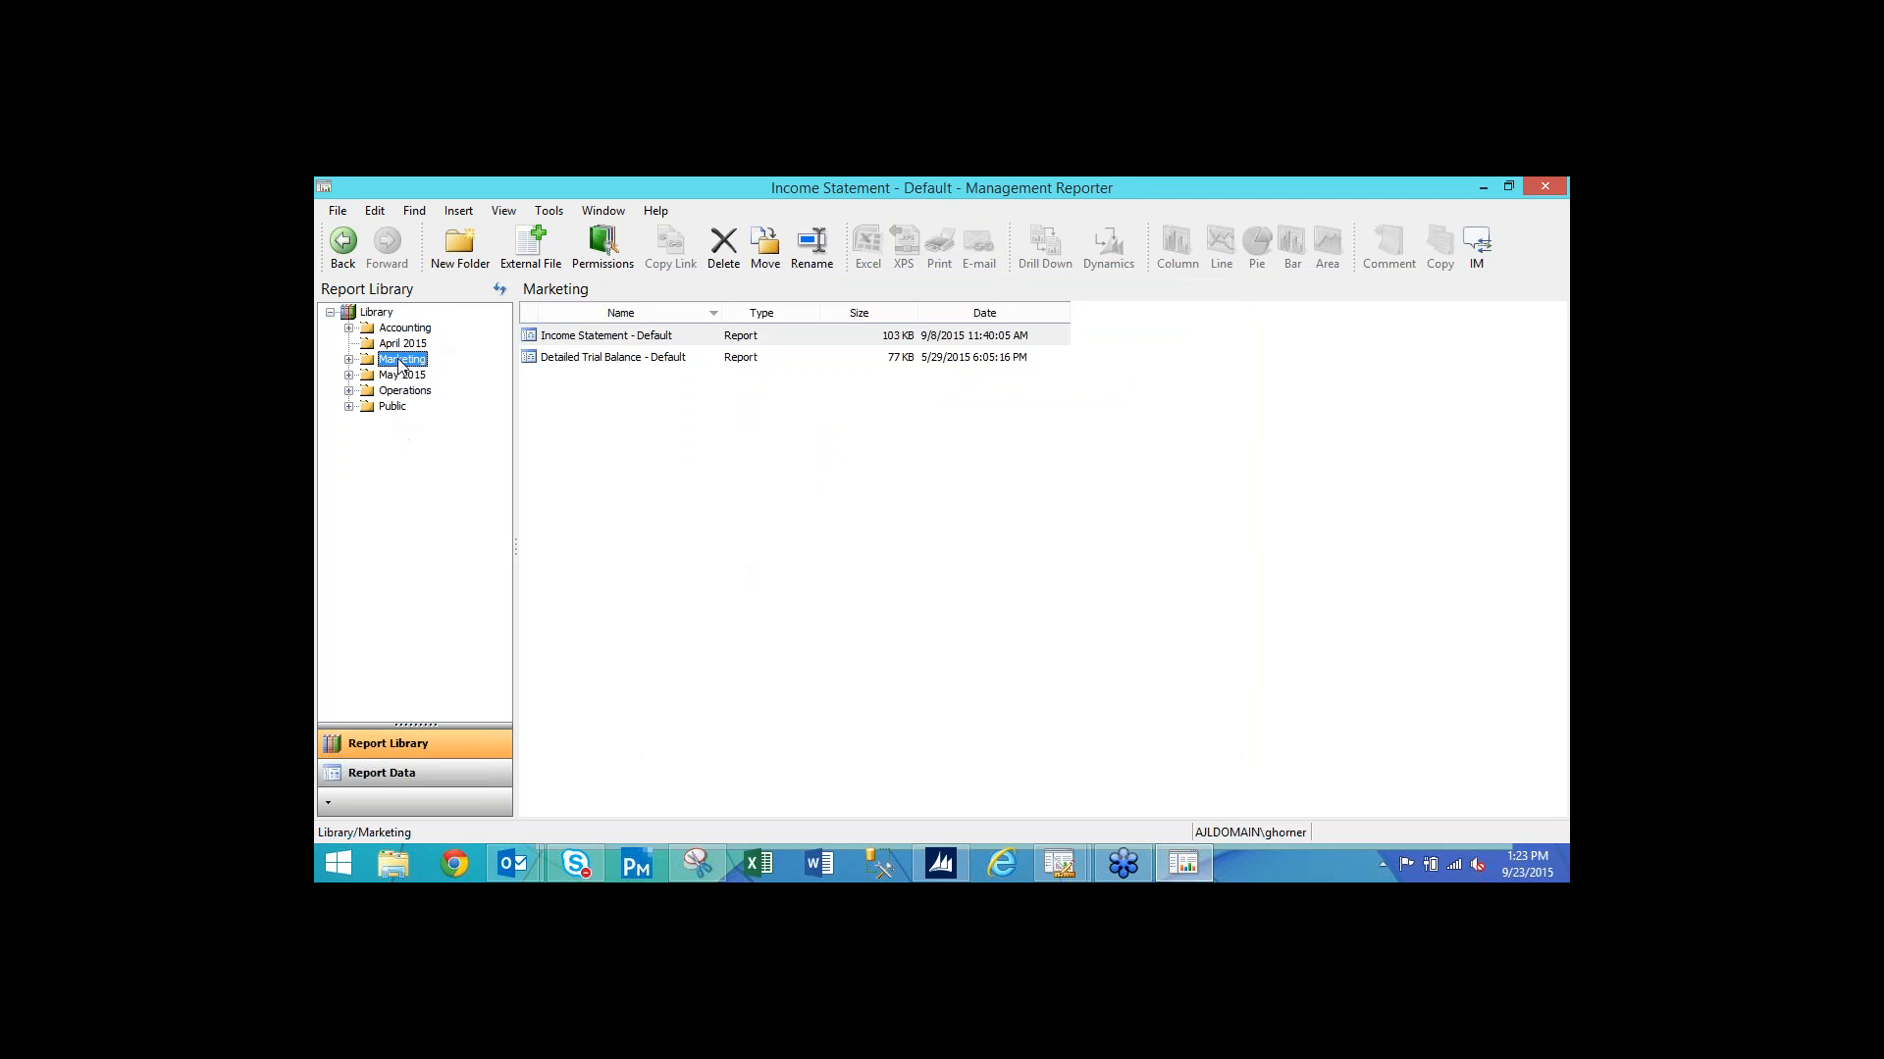
{"action": "left_click", "coordinate": [594, 250]}
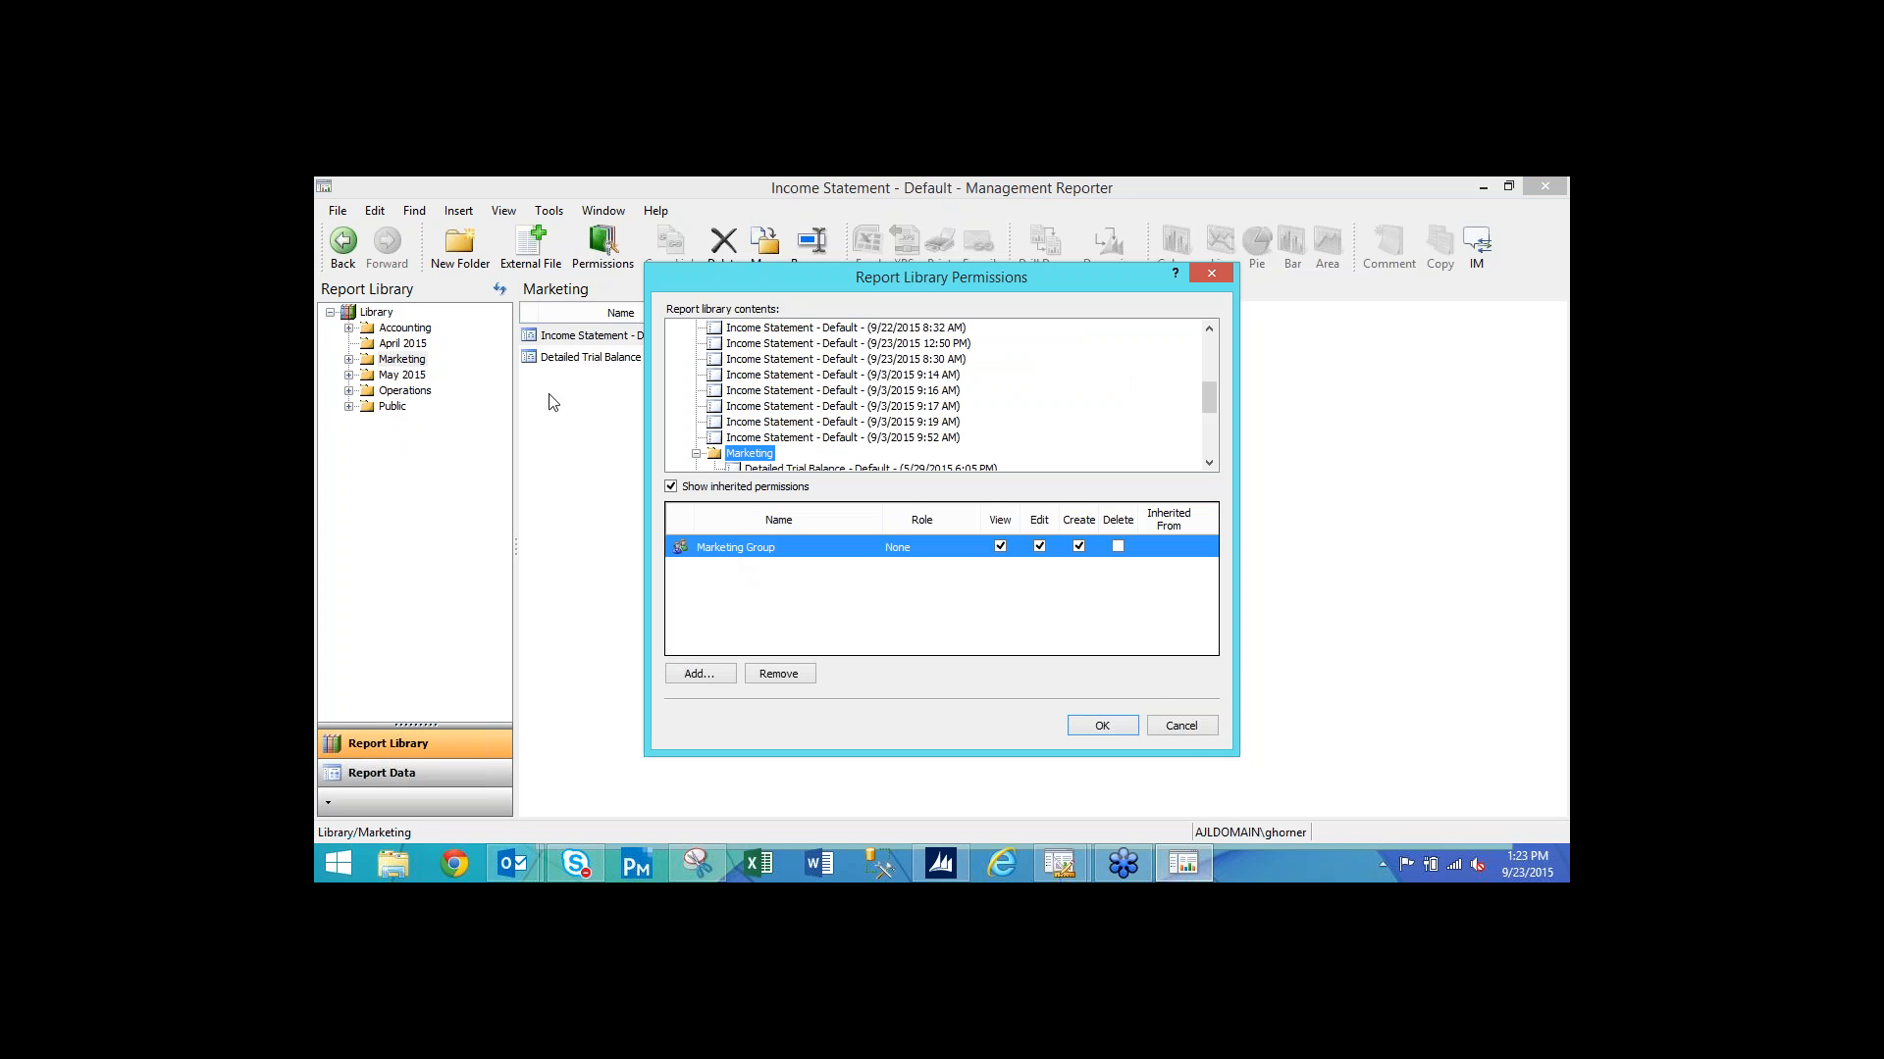
{"action": "left_click", "coordinate": [1182, 727]}
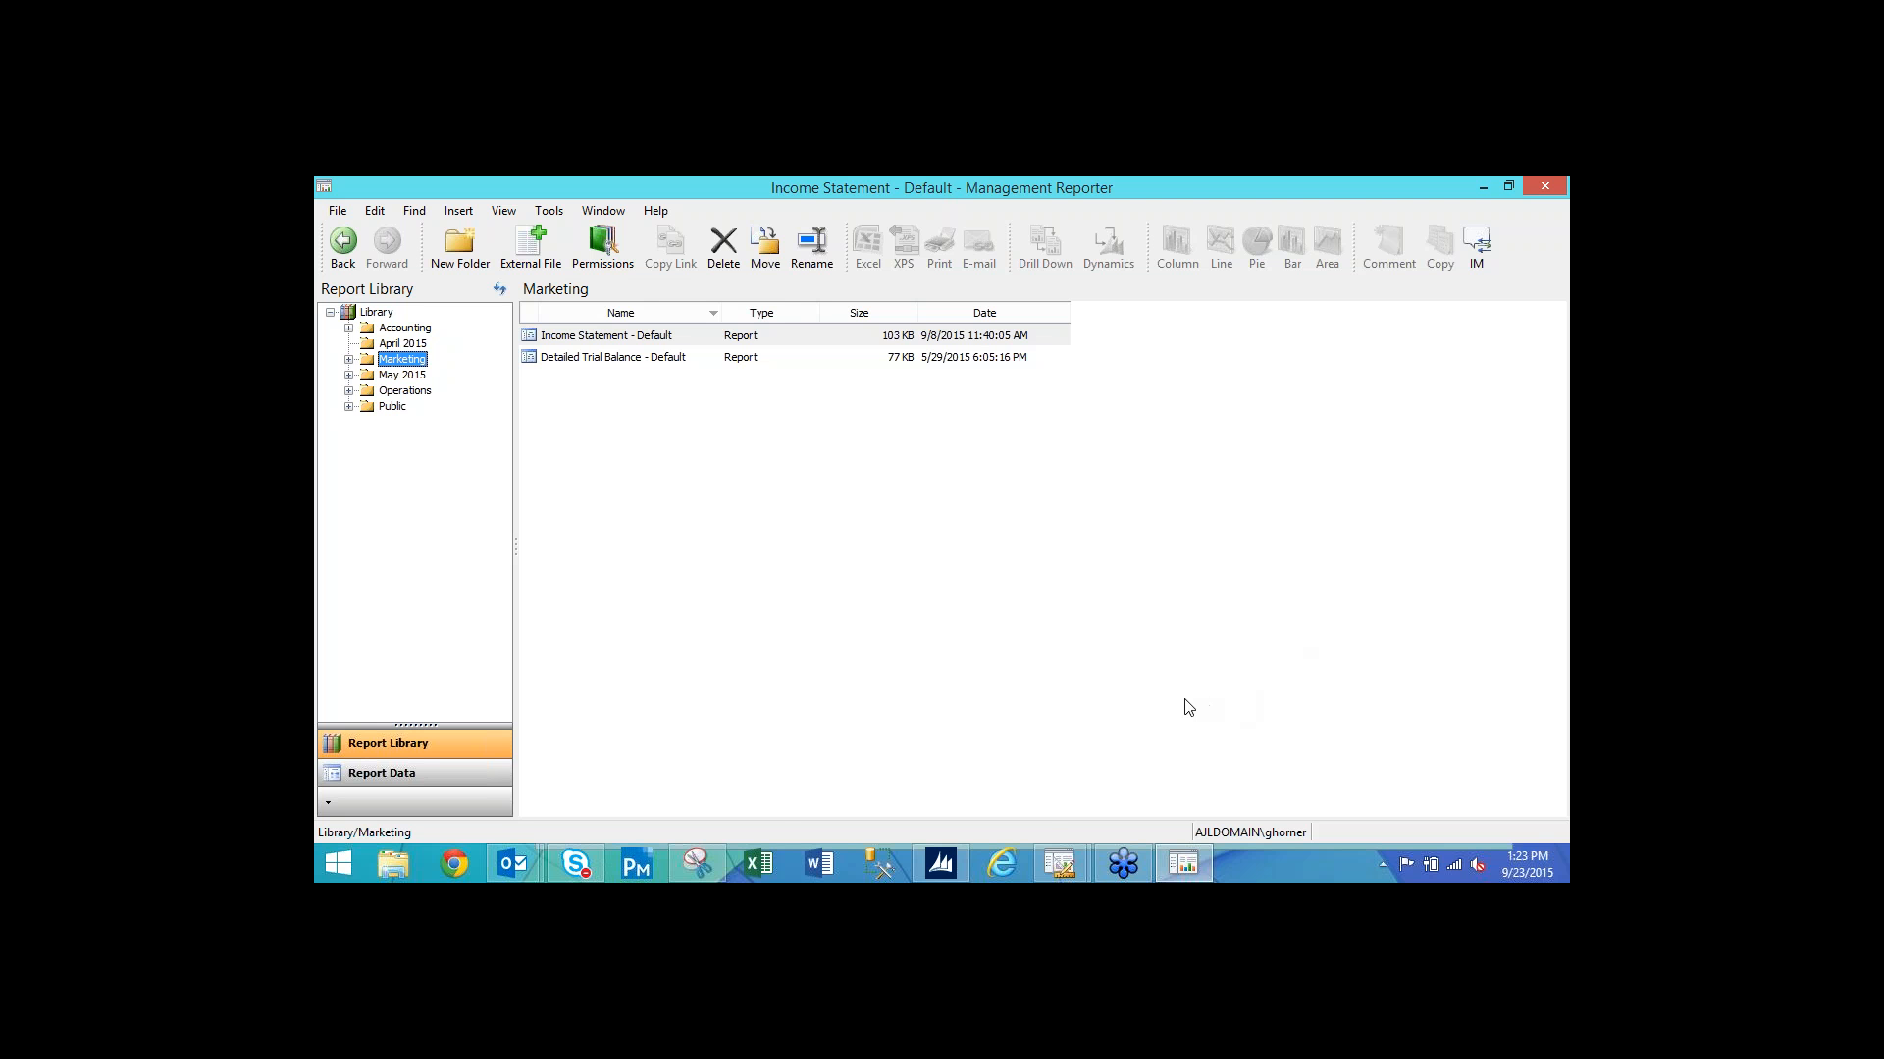
In Dynamics GP, open Financial > Management Reporter Reports, then return to Management Reporter.
{"action": "left_click", "coordinate": [942, 868]}
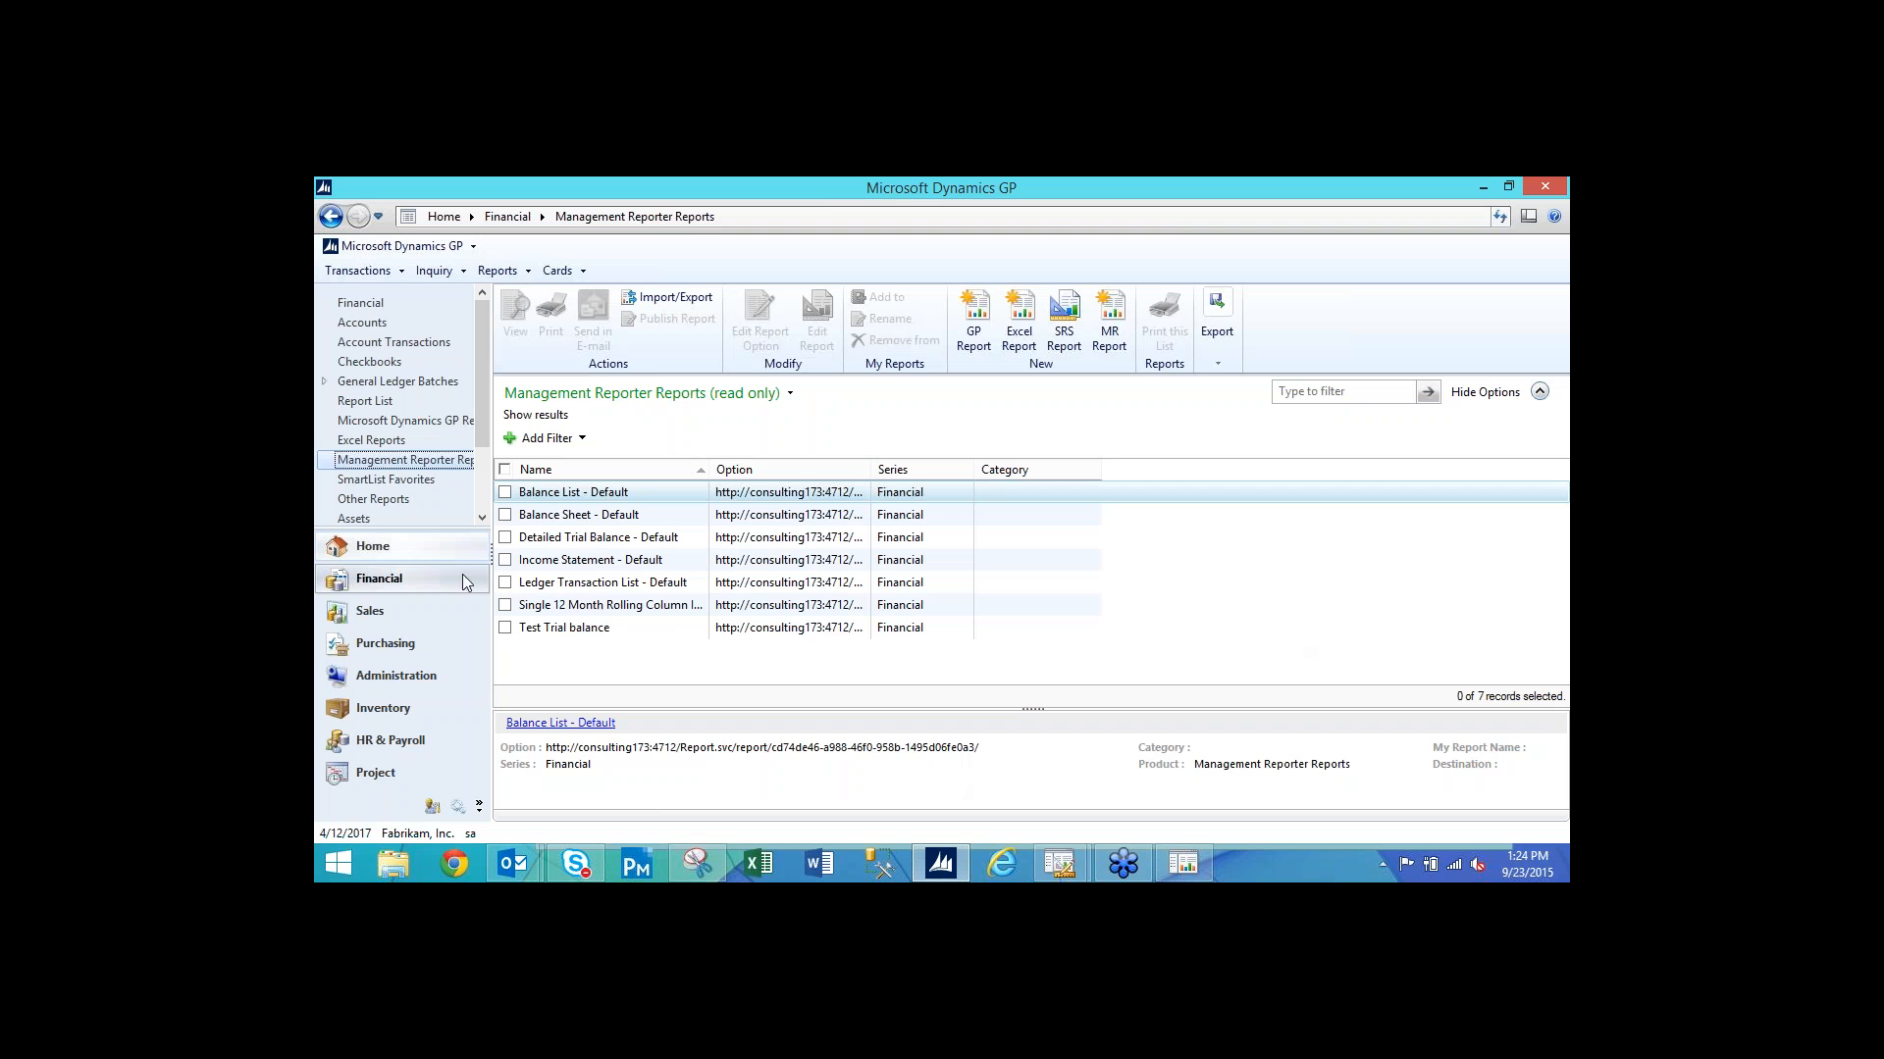
{"action": "left_click", "coordinate": [396, 579]}
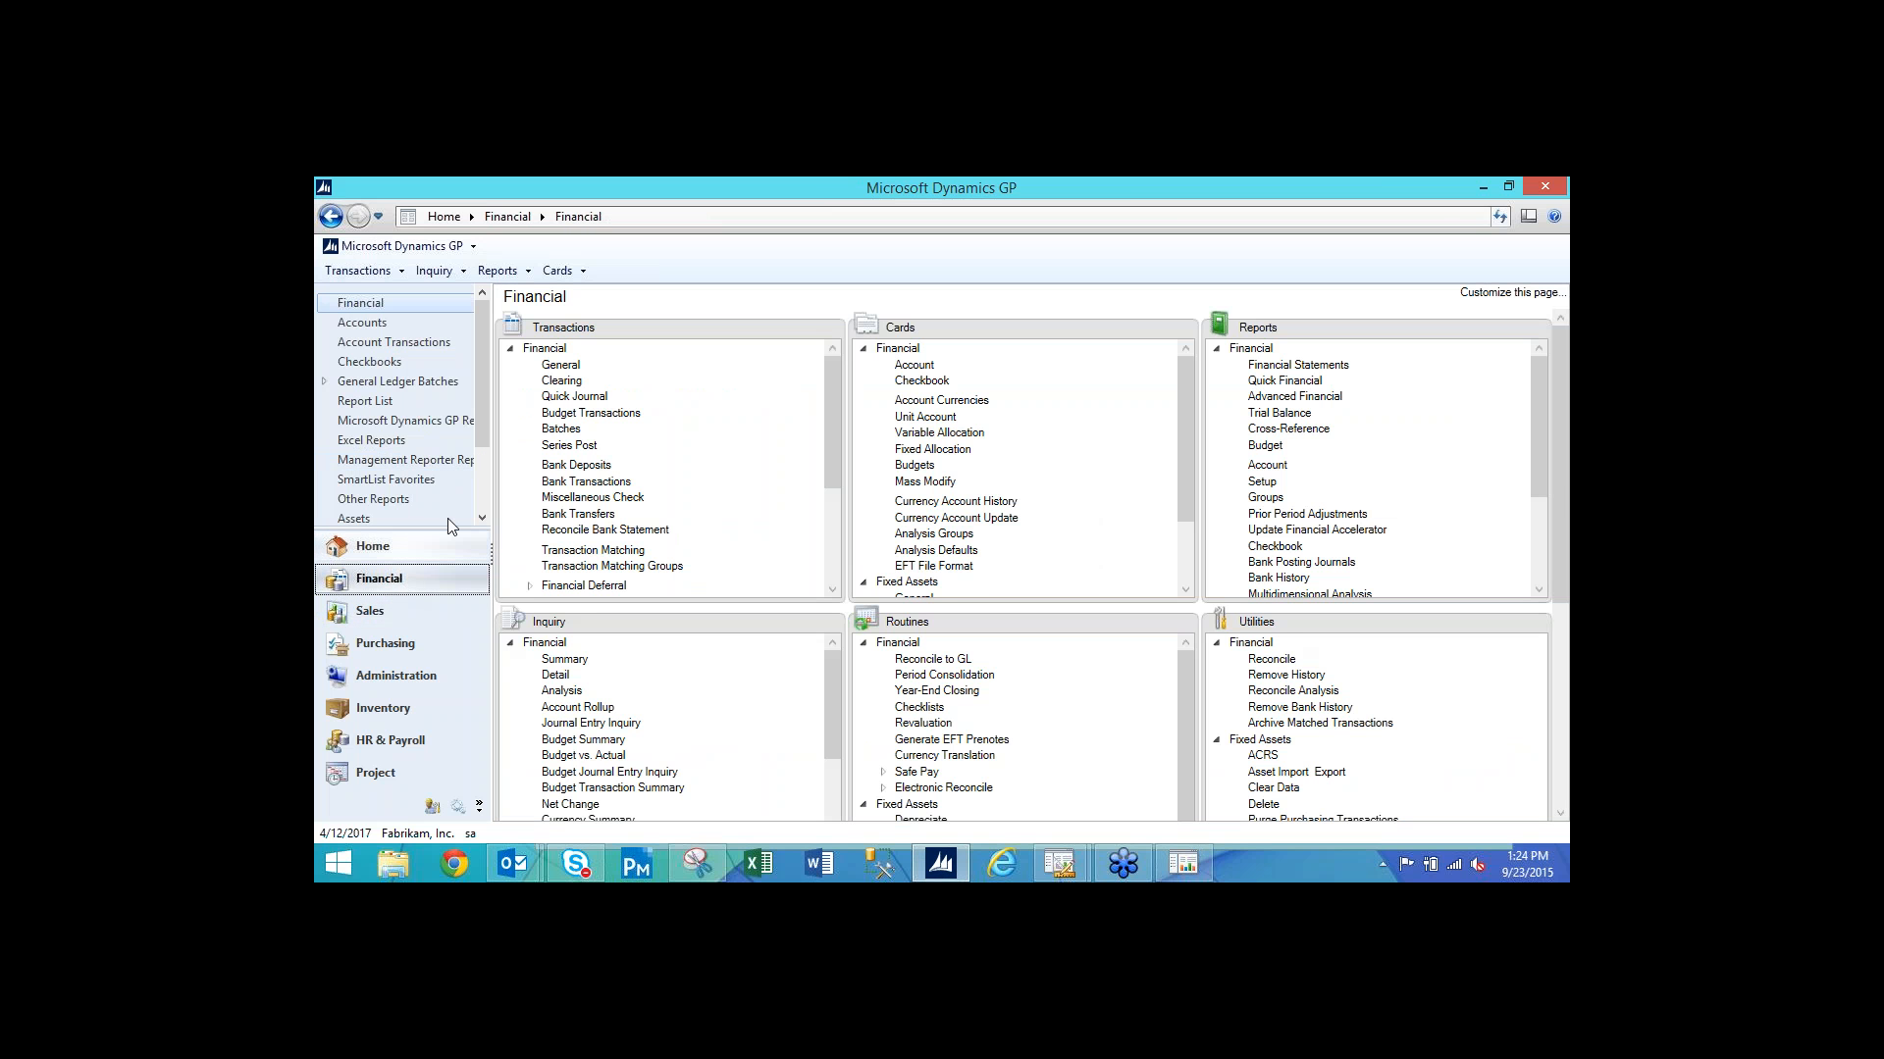
{"action": "left_click", "coordinate": [398, 461]}
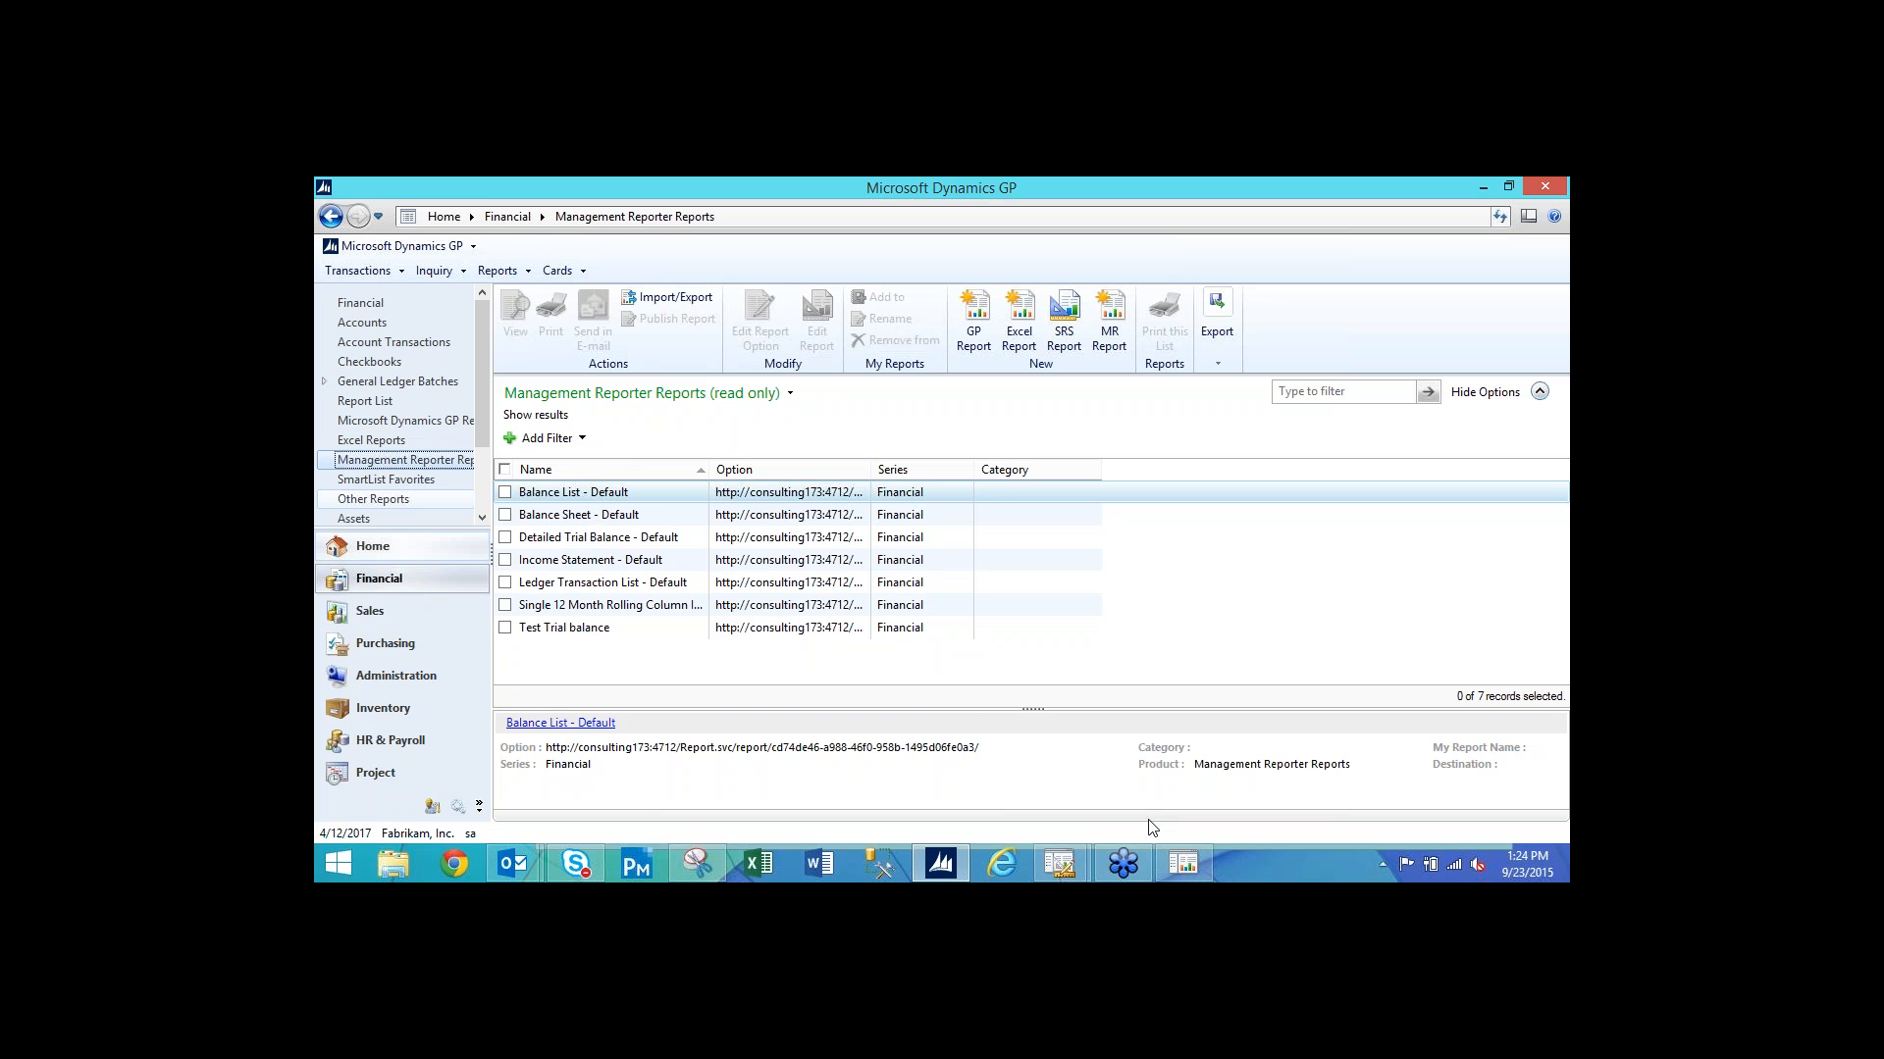
{"action": "left_click", "coordinate": [1187, 862]}
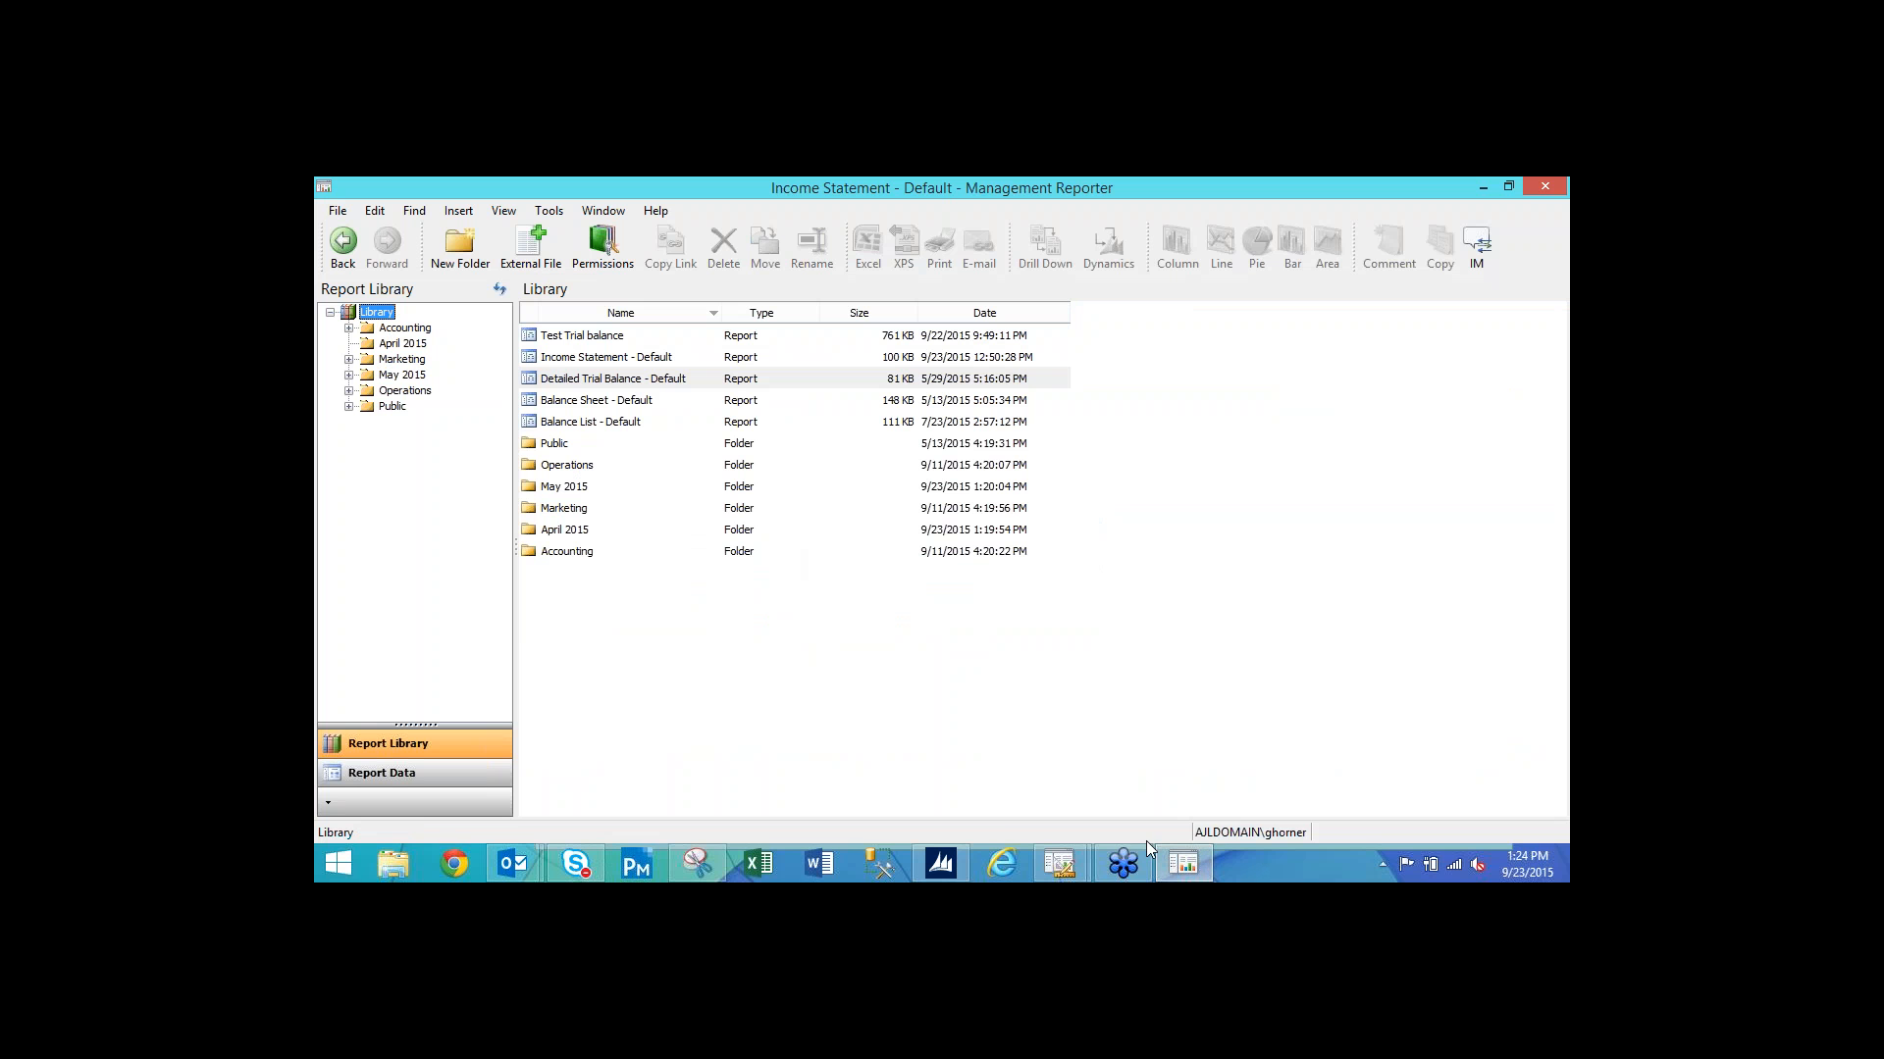
From Dynamics GP, view Income Statement - Default in Internet Explorer, then close the viewer.
{"action": "mouse_move", "coordinate": [1134, 850]}
{"action": "mouse_move", "coordinate": [1076, 874]}
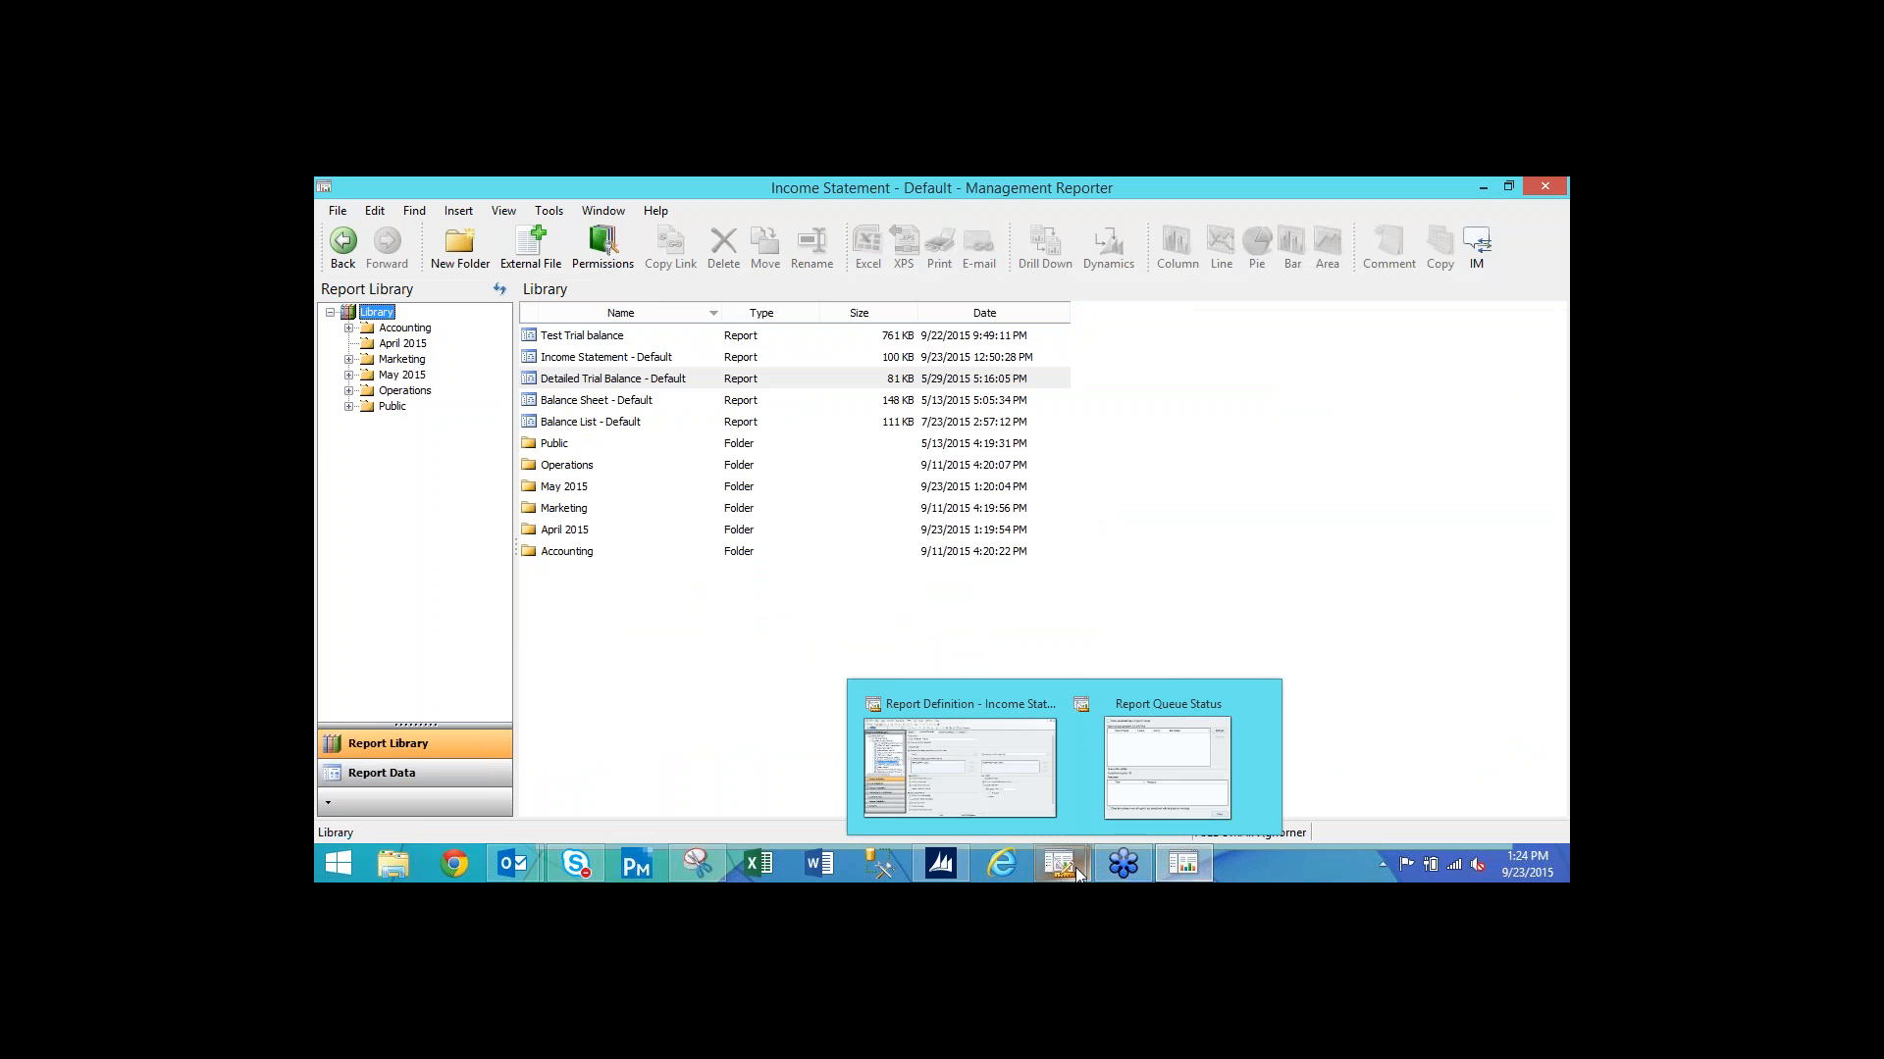
{"action": "left_click", "coordinate": [940, 863]}
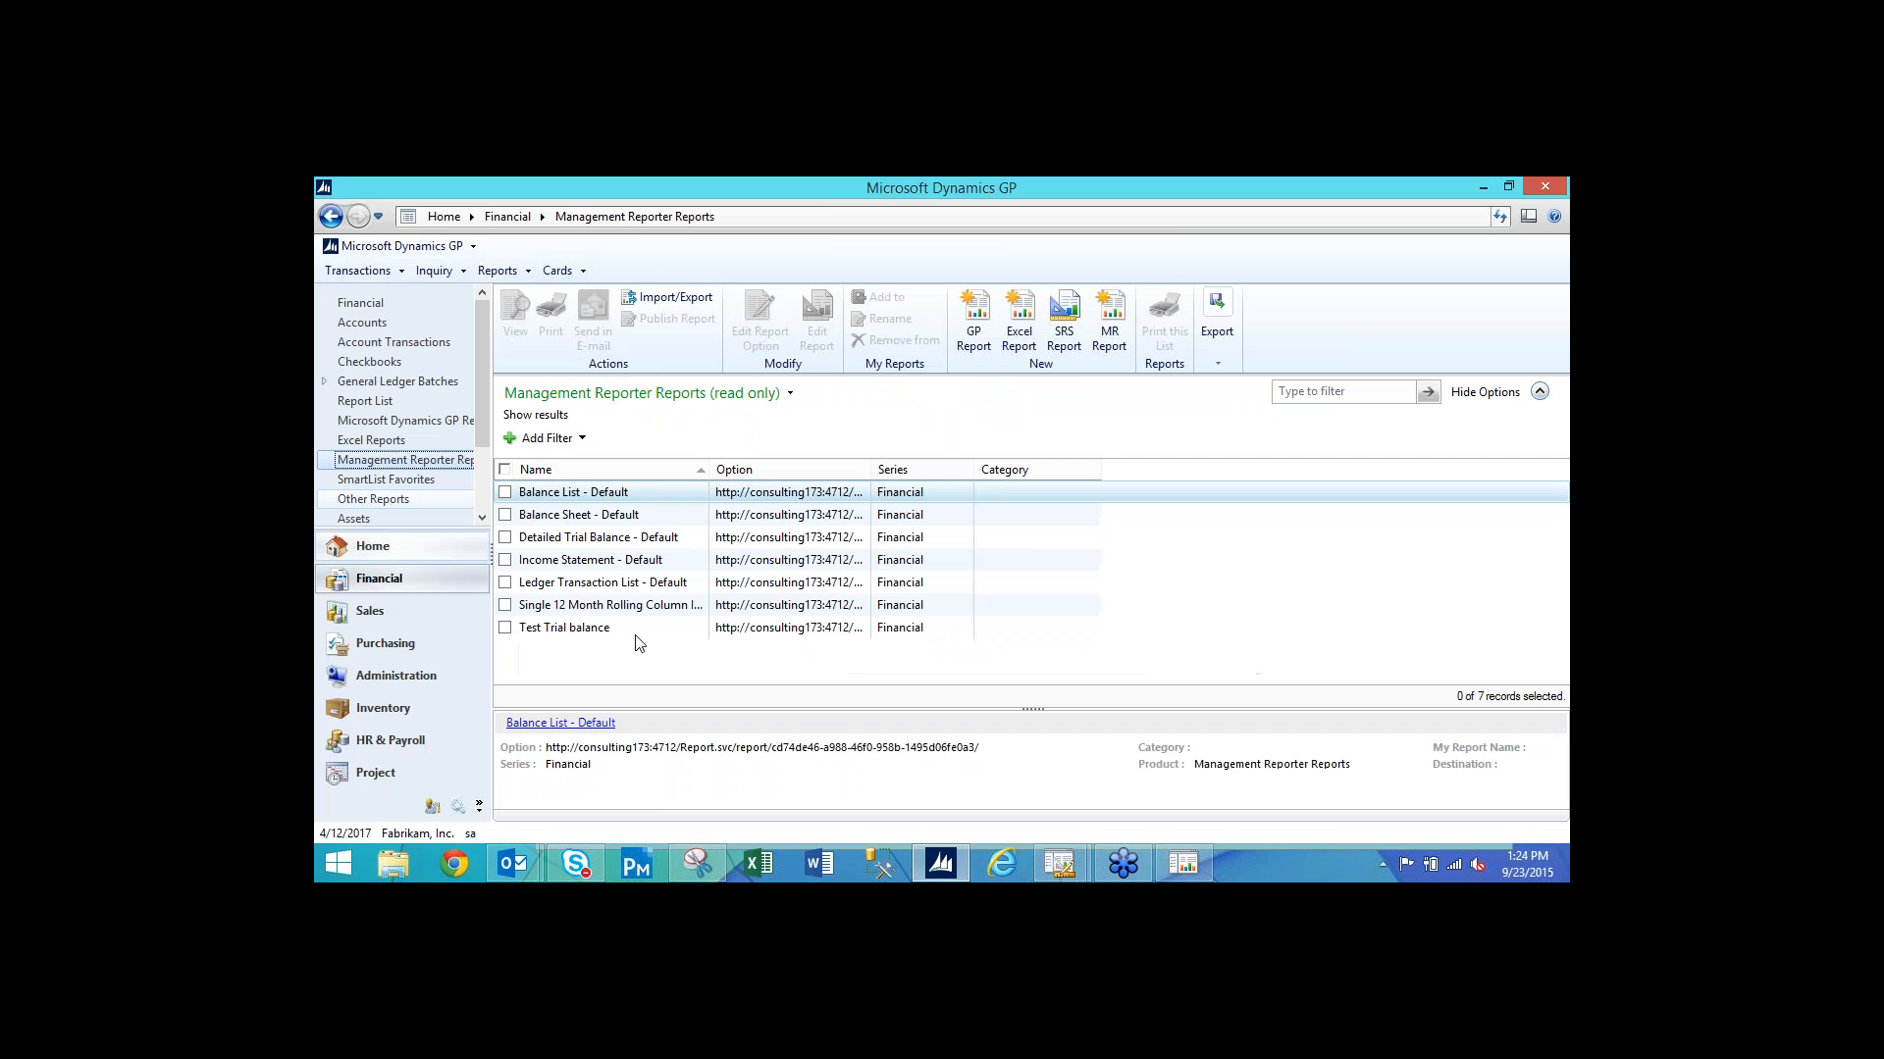
{"action": "left_click", "coordinate": [570, 569]}
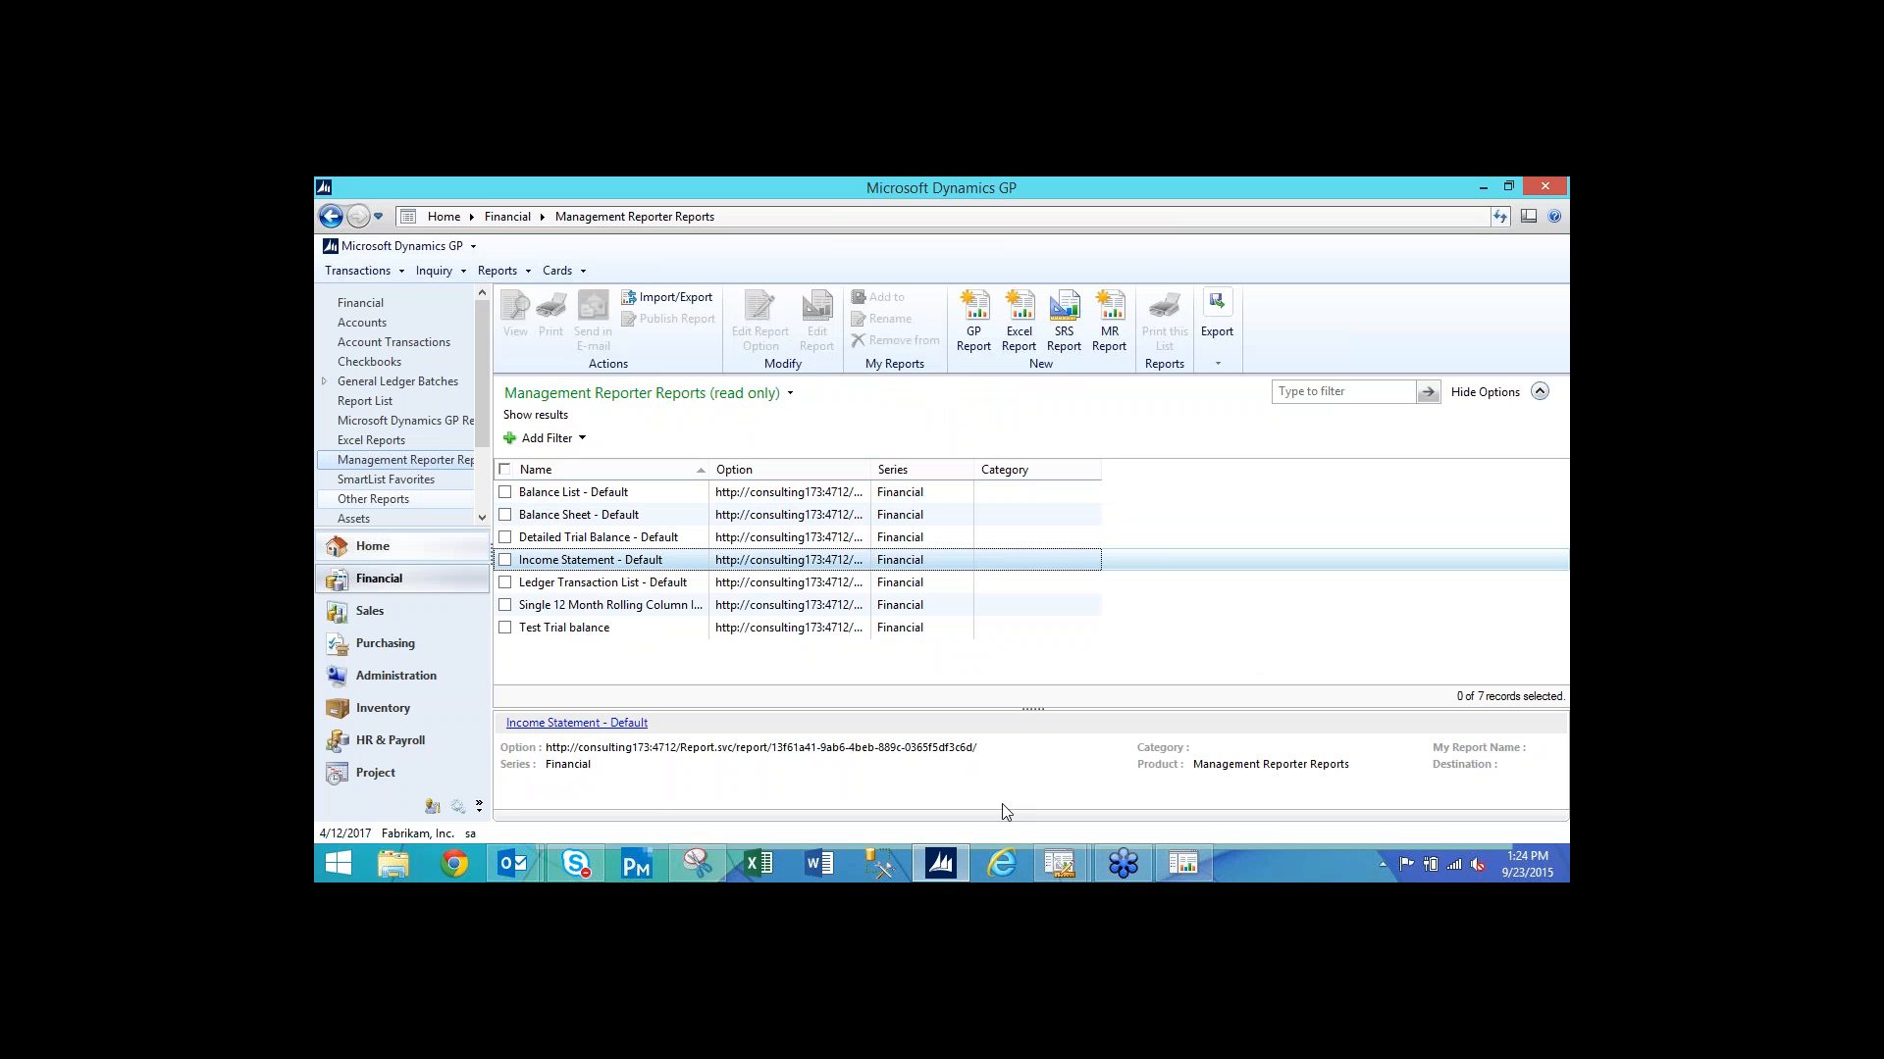
{"action": "left_click", "coordinate": [1010, 856]}
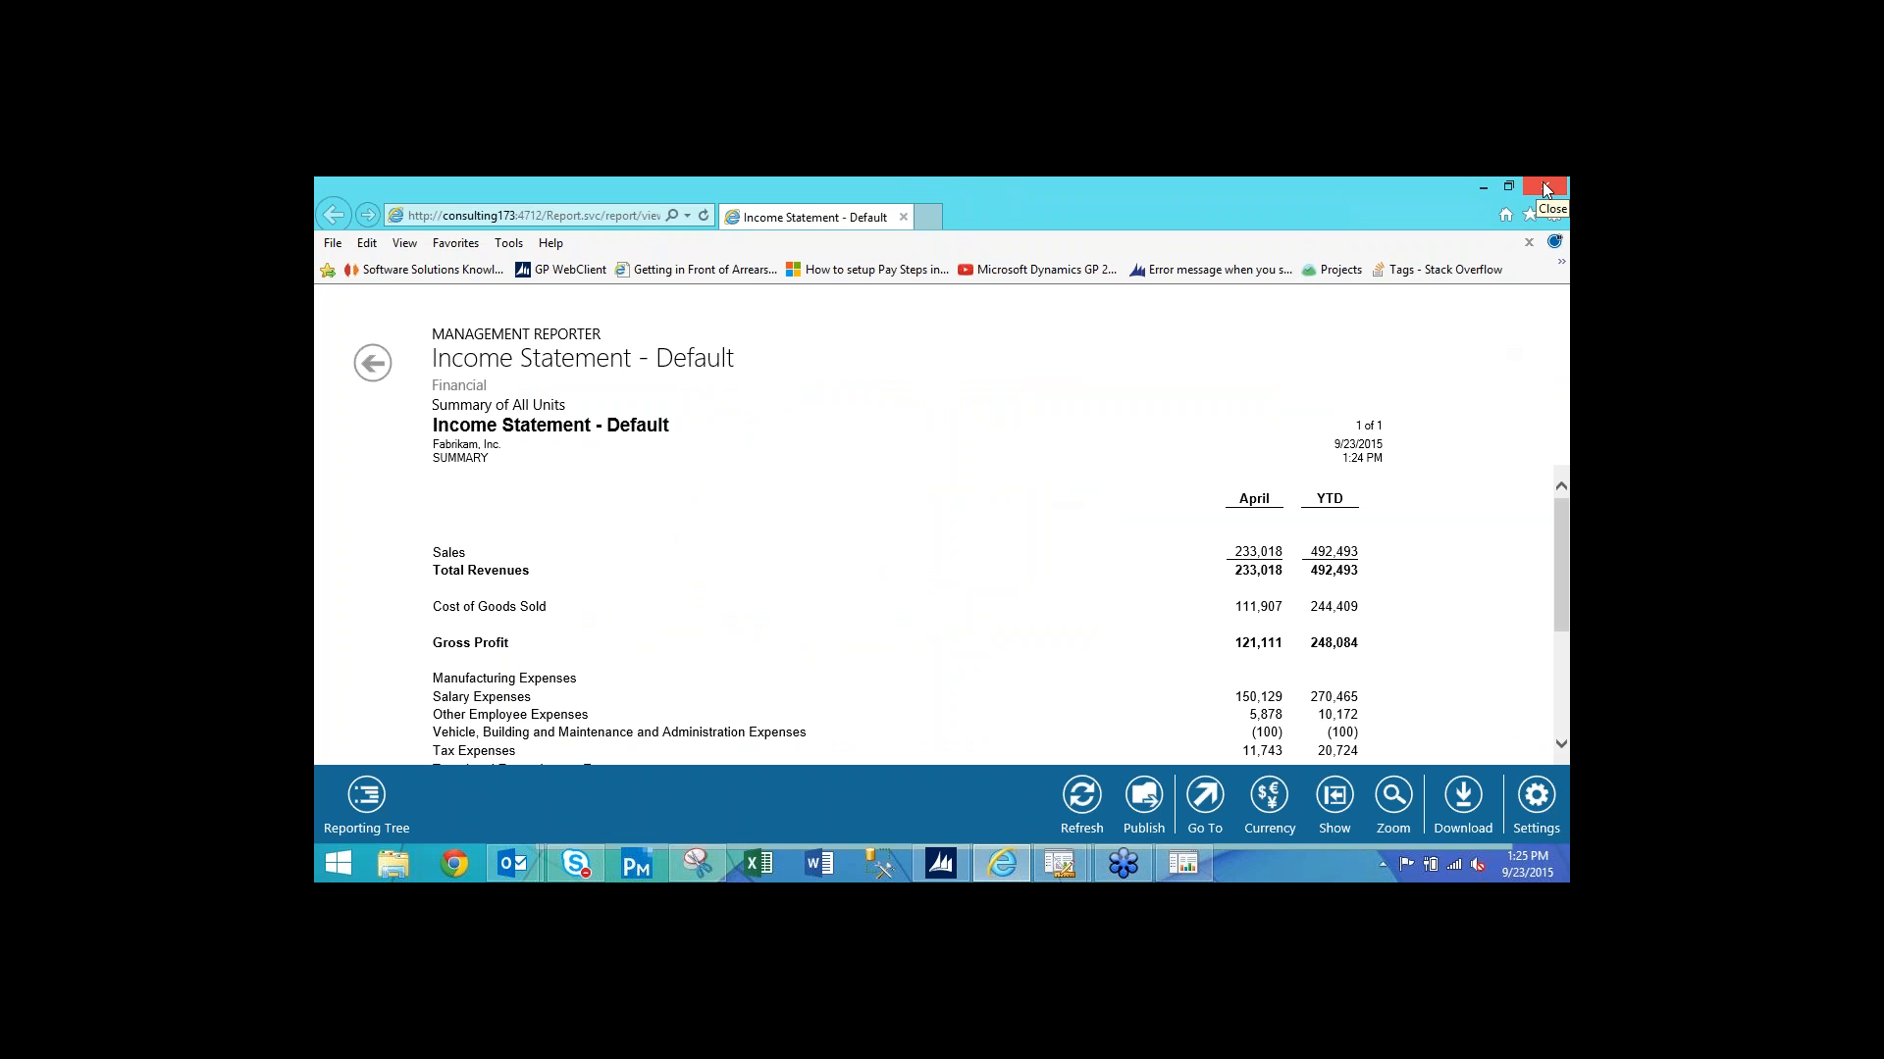
{"action": "left_click", "coordinate": [1544, 186]}
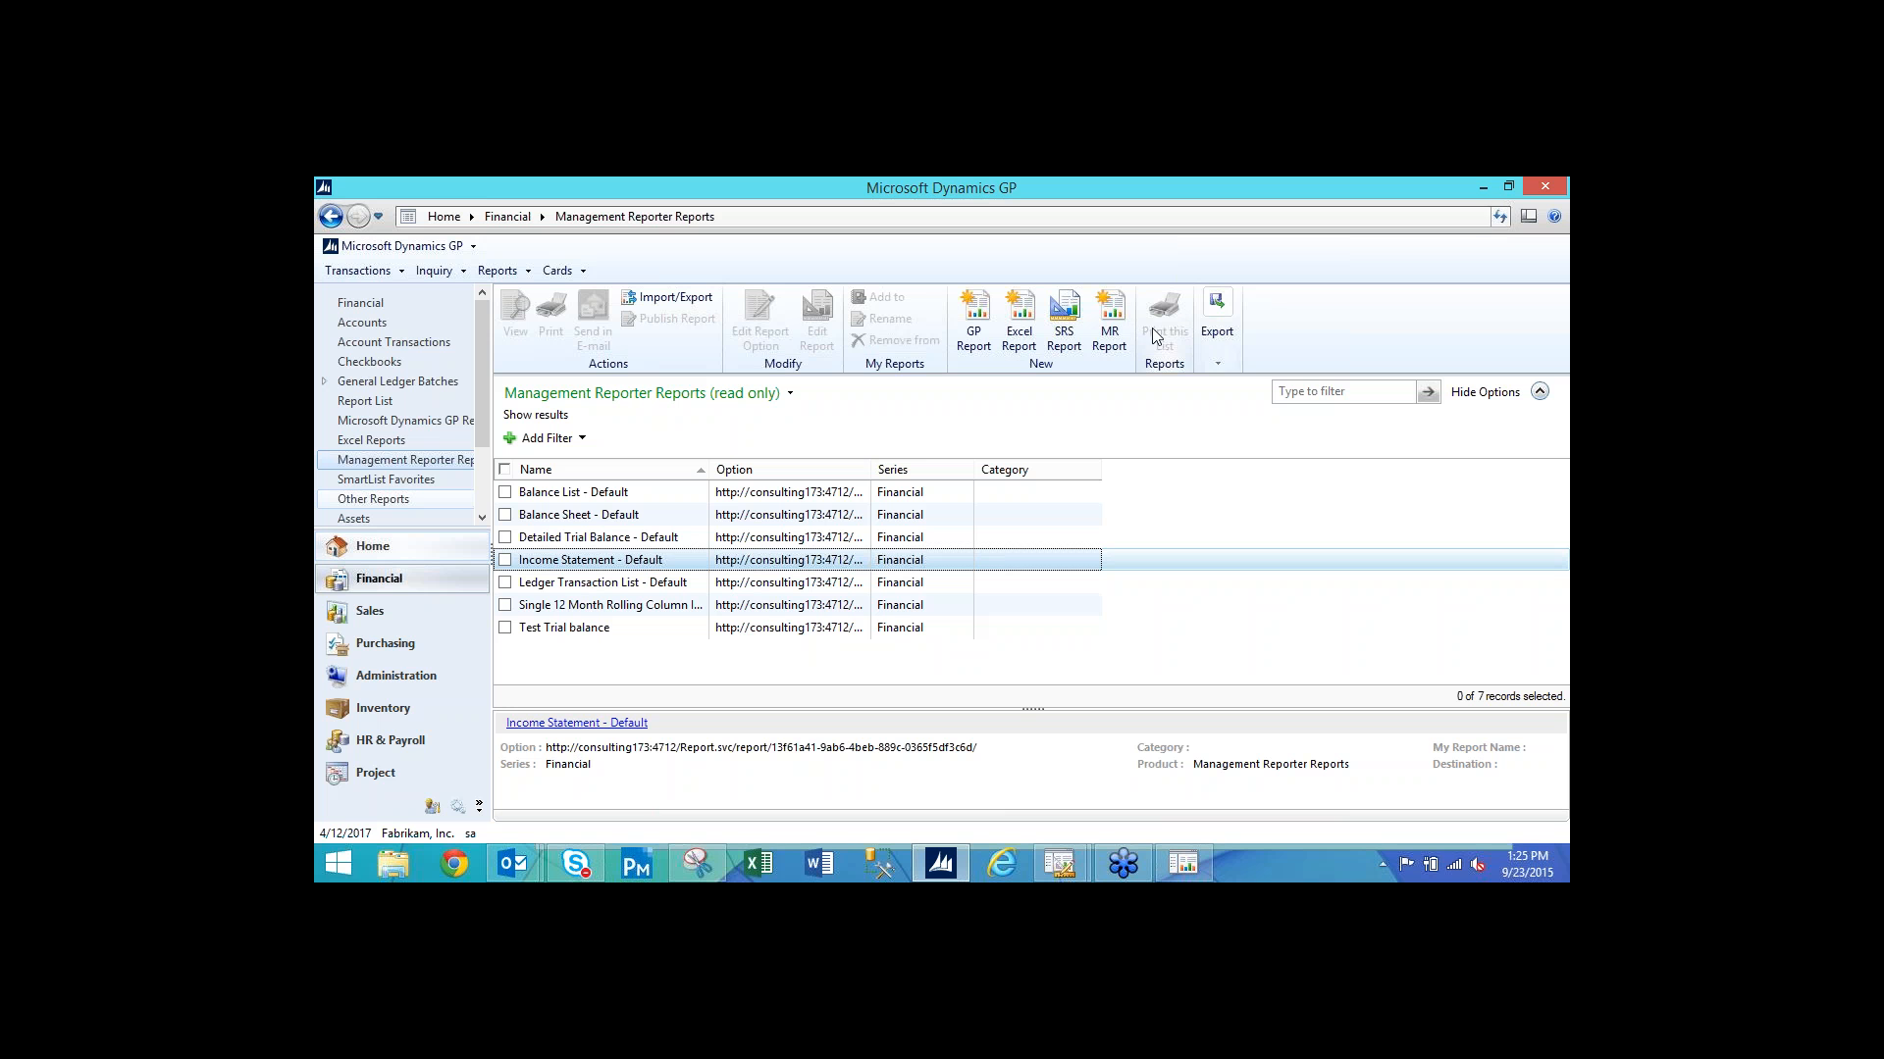